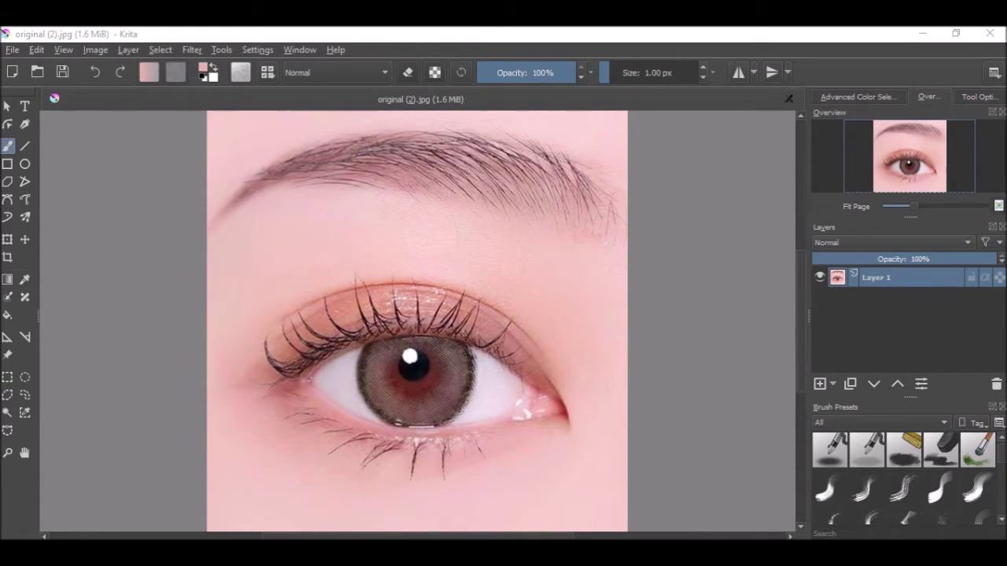
Step: Switch to the realismfinishedwork folder in File Explorer and preview the line-art portraits from earlier this week
left_click(146, 523)
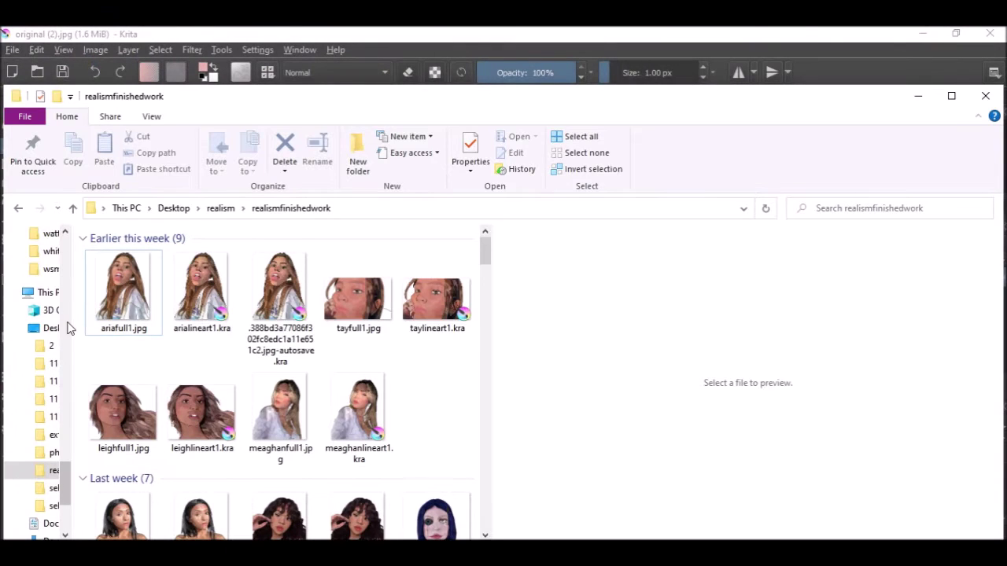
left_click_drag(72, 329, 56, 321)
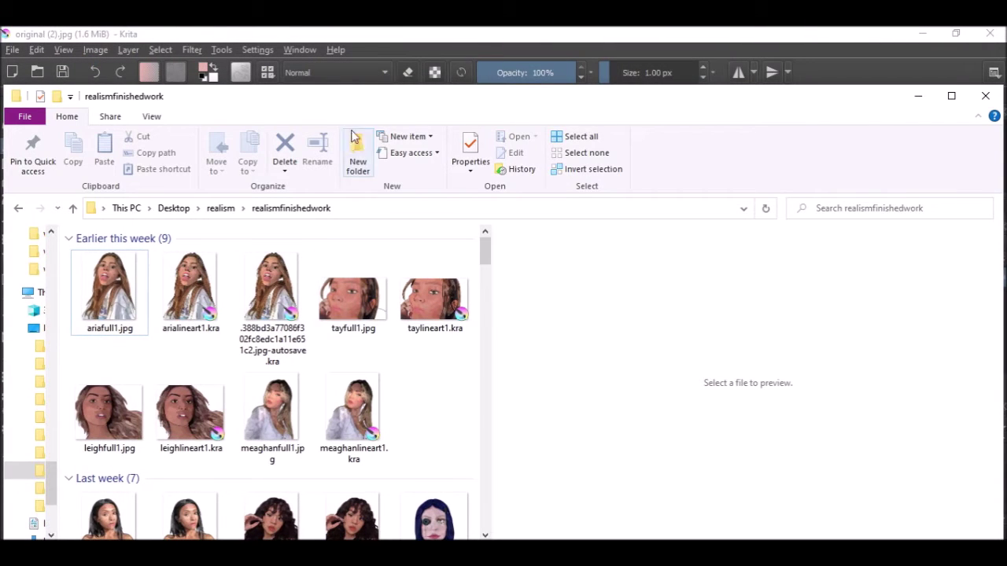
left_click_drag(353, 102, 352, 90)
mouse_move(559, 551)
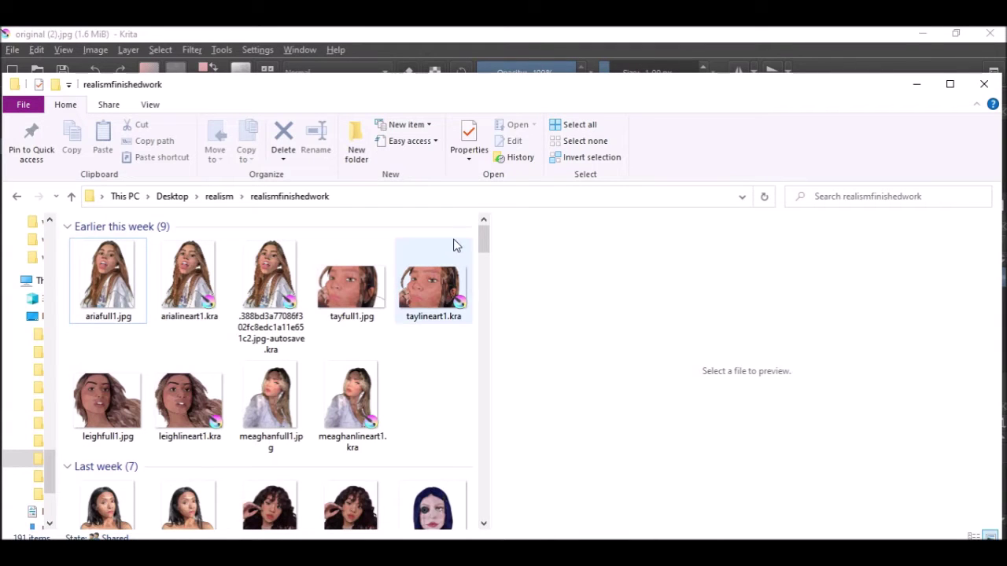
left_click_drag(489, 241, 514, 209)
left_click(353, 288)
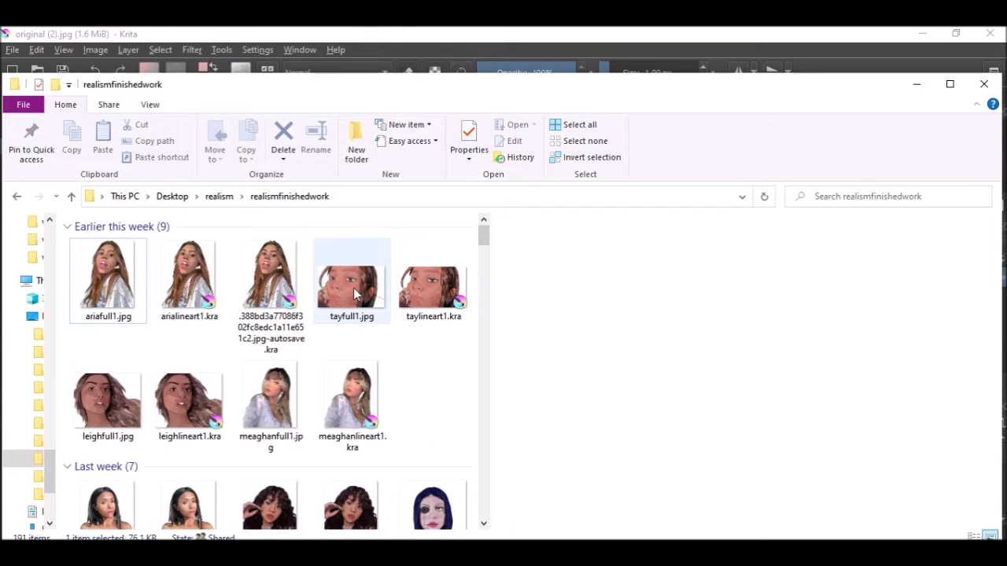
scroll(355, 346, "down", 4)
scroll(260, 355, "up", 4)
left_click(420, 302)
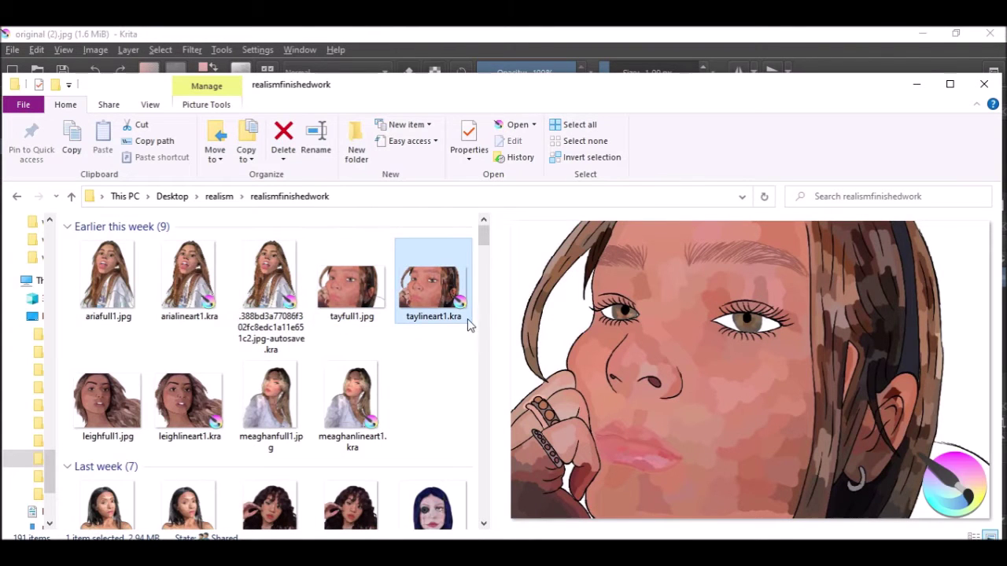
left_click(204, 294)
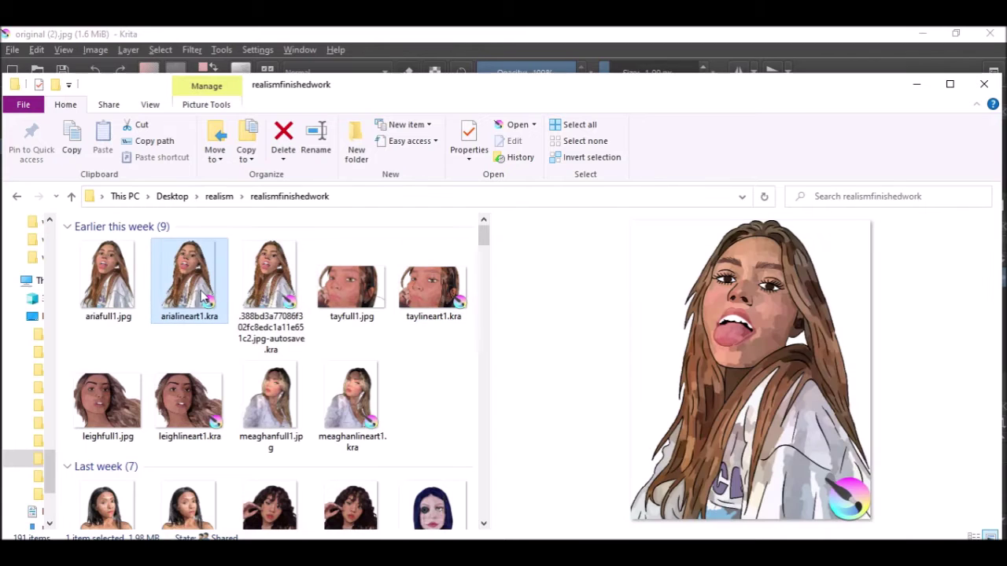
left_click(185, 376)
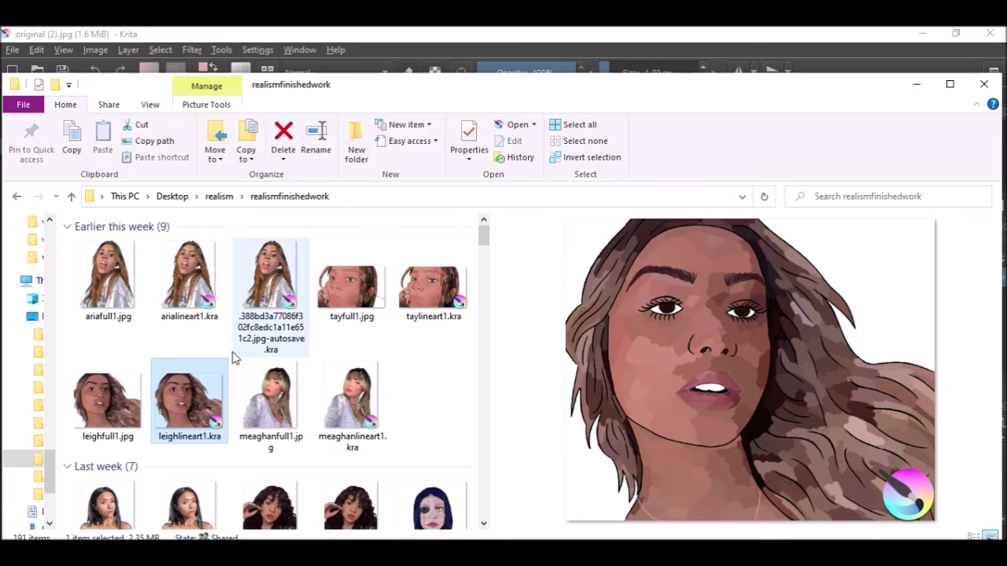
Step: Preview a line-art portrait and halloween001.jpg among the works from earlier this month
scroll(240, 385, "down", 5)
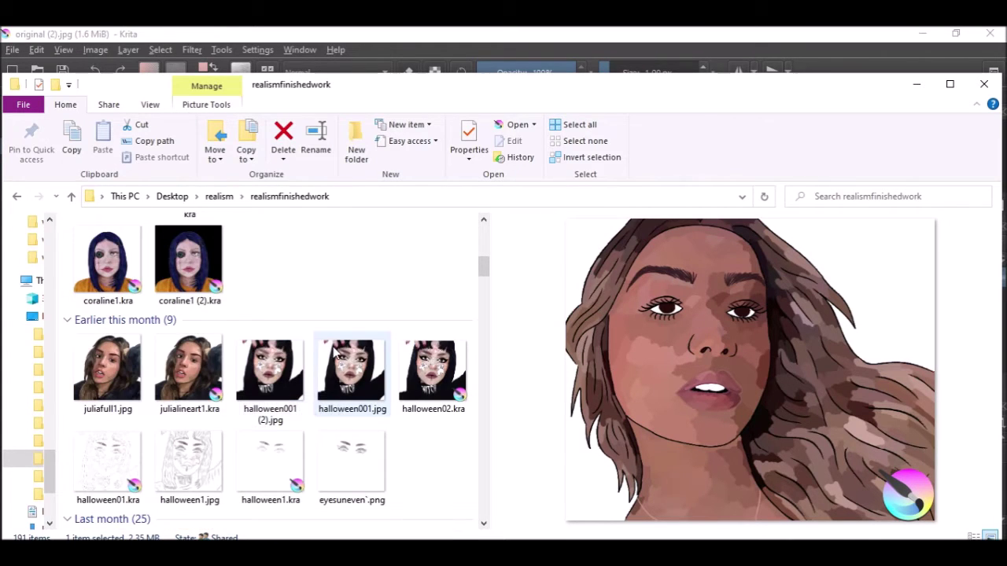
left_click(192, 386)
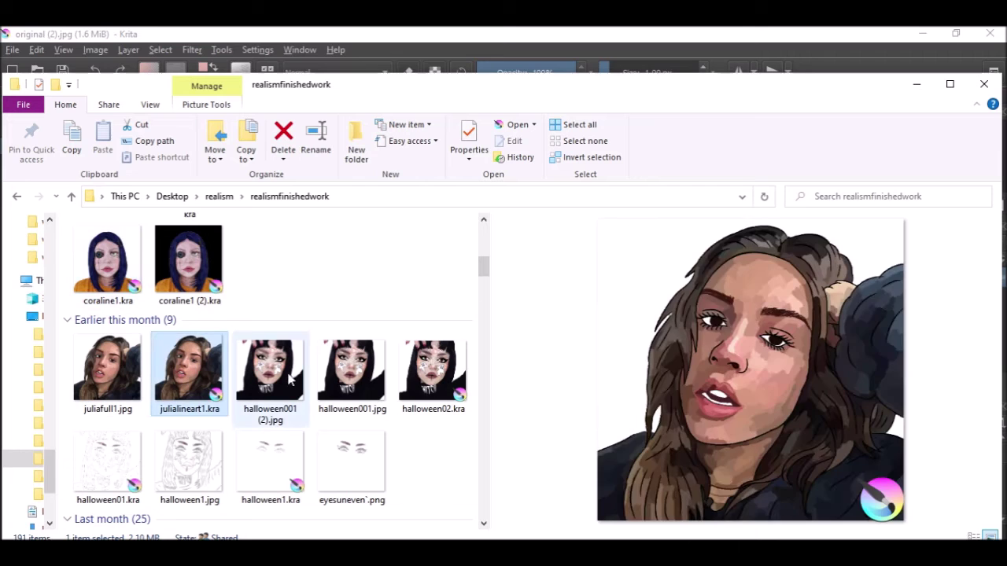
left_click(359, 378)
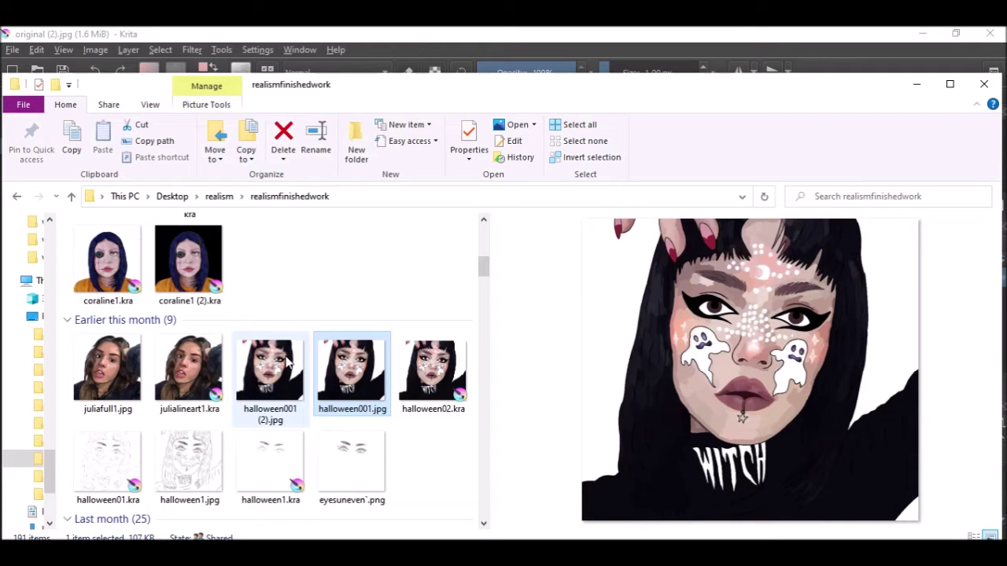
Step: Preview several of last month's portraits through shadingtests1.kra and widen the preview area slightly
scroll(220, 345, "down", 3)
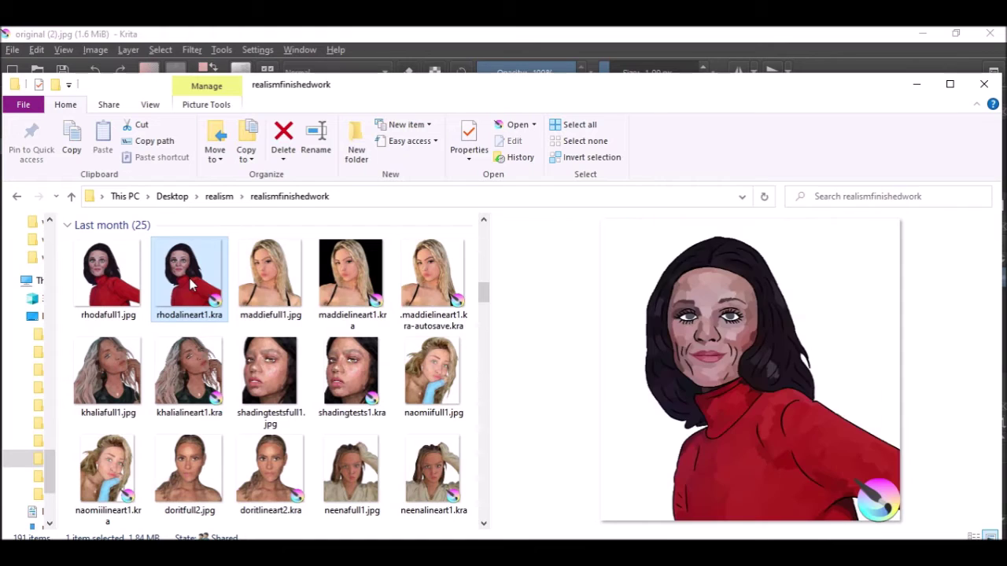
left_click(242, 285)
left_click(345, 278)
left_click(412, 283)
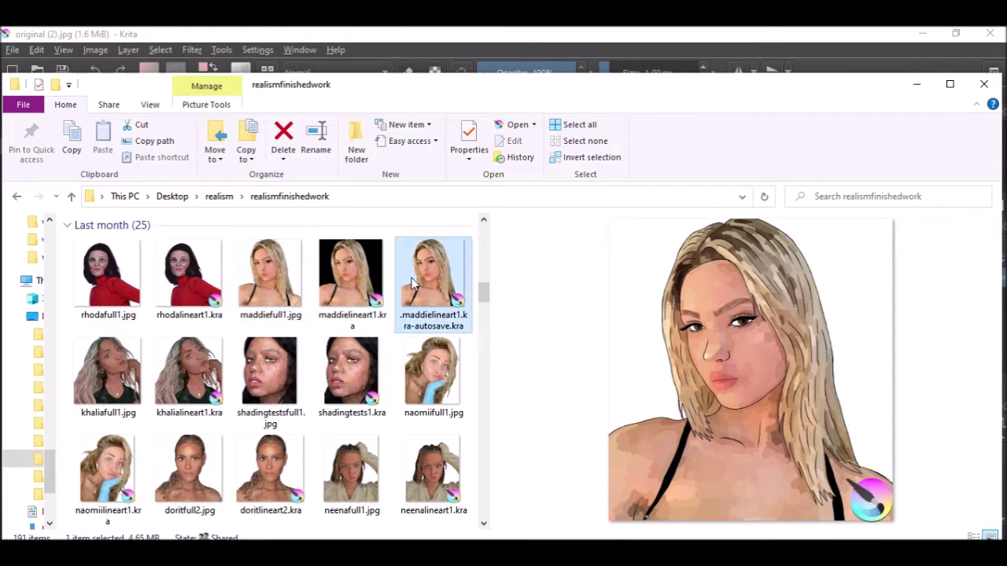
left_click(351, 373)
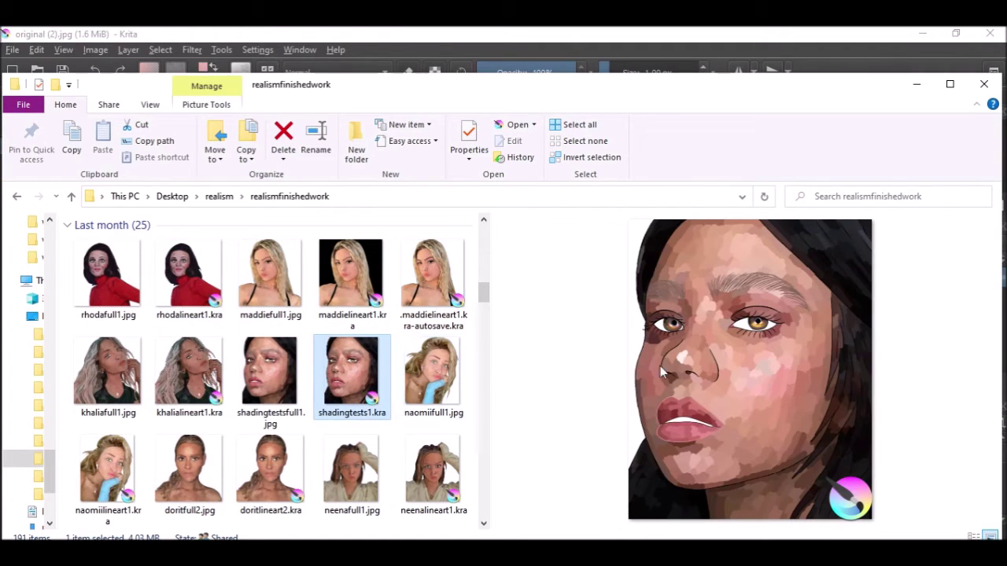
mouse_move(490, 349)
left_mouse_down()
mouse_move(443, 348)
mouse_move(474, 349)
left_mouse_up()
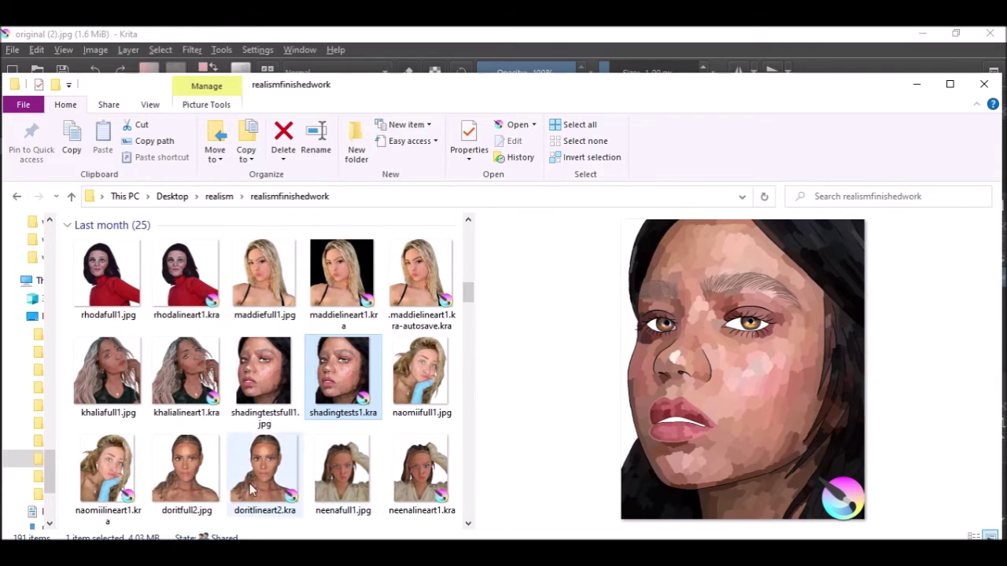
Step: Preview more of last month's portraits and compare them with shadingtests1.kra
scroll(344, 489, "down", 3)
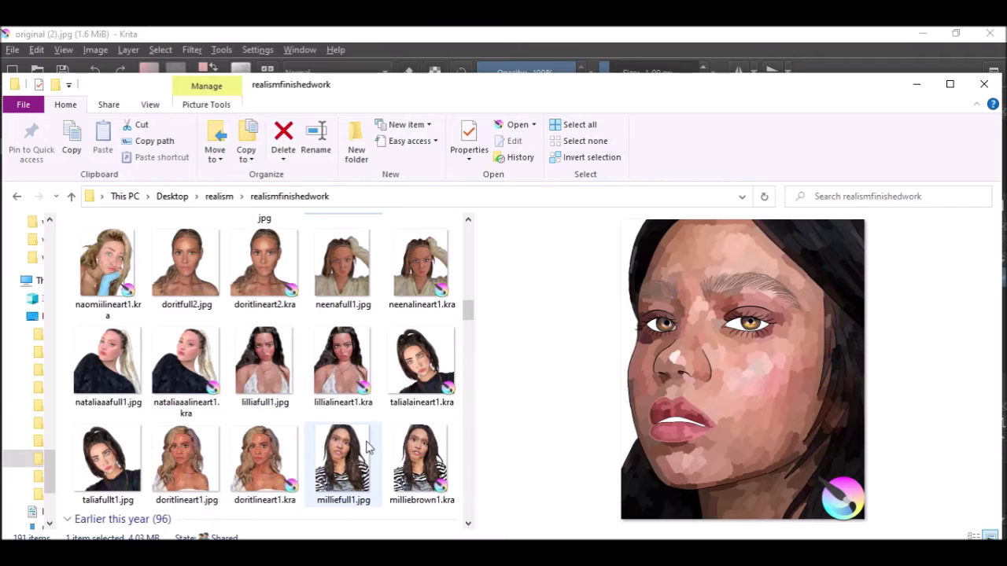
left_click(355, 478)
left_click(418, 373)
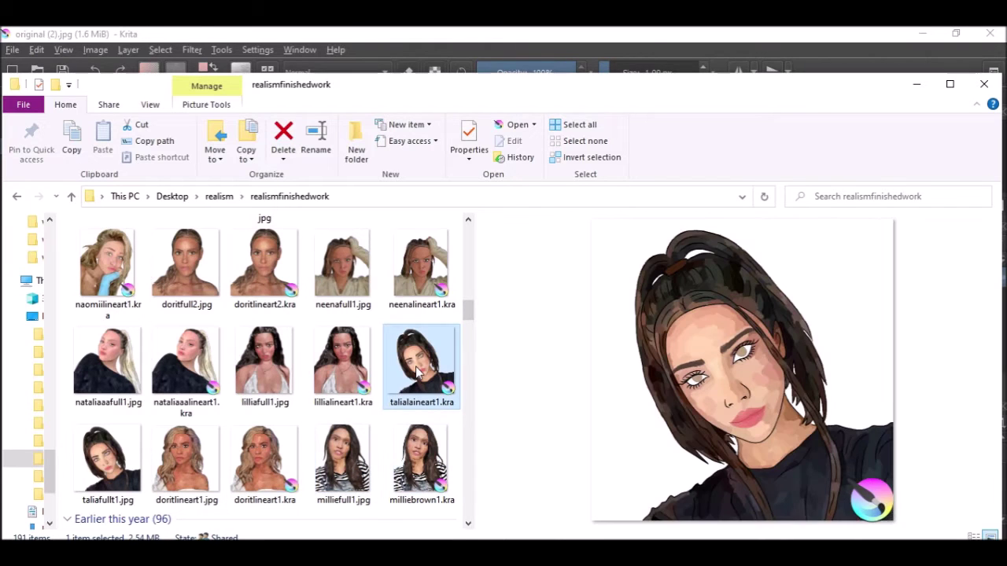
left_click(108, 464)
scroll(108, 464, "up", 3)
left_click(343, 368)
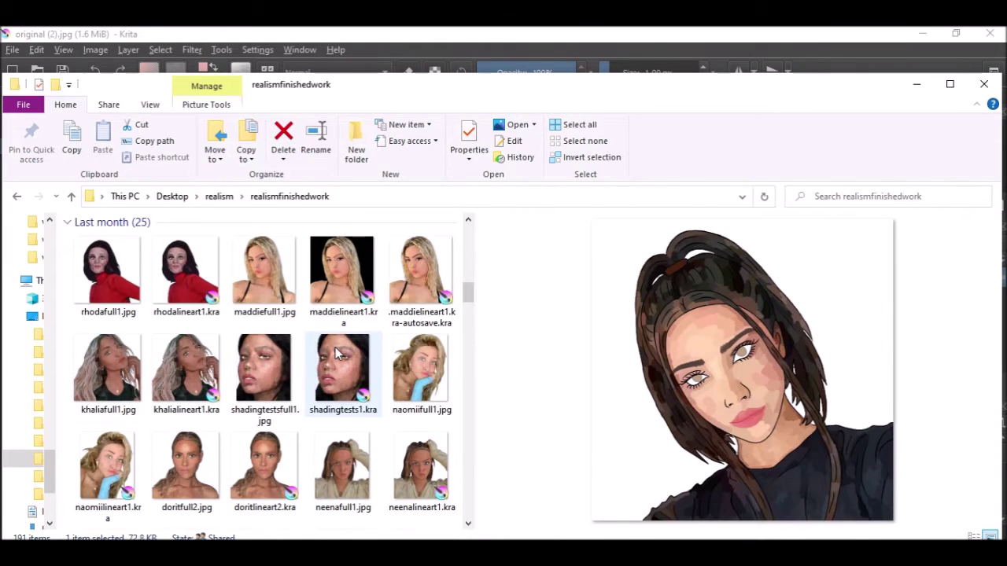
left_click(188, 370)
left_click(329, 368)
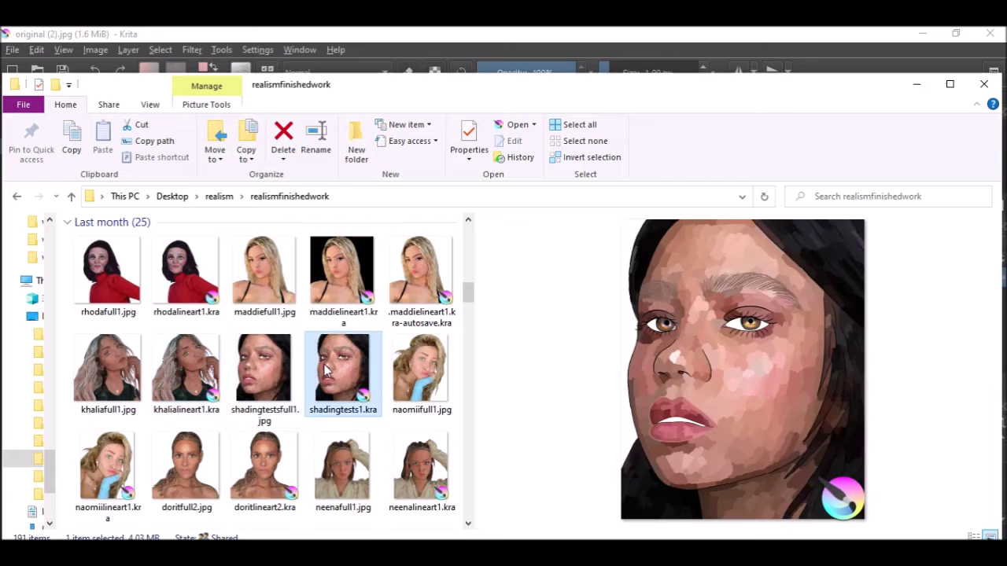
left_click(419, 371)
left_click(379, 365)
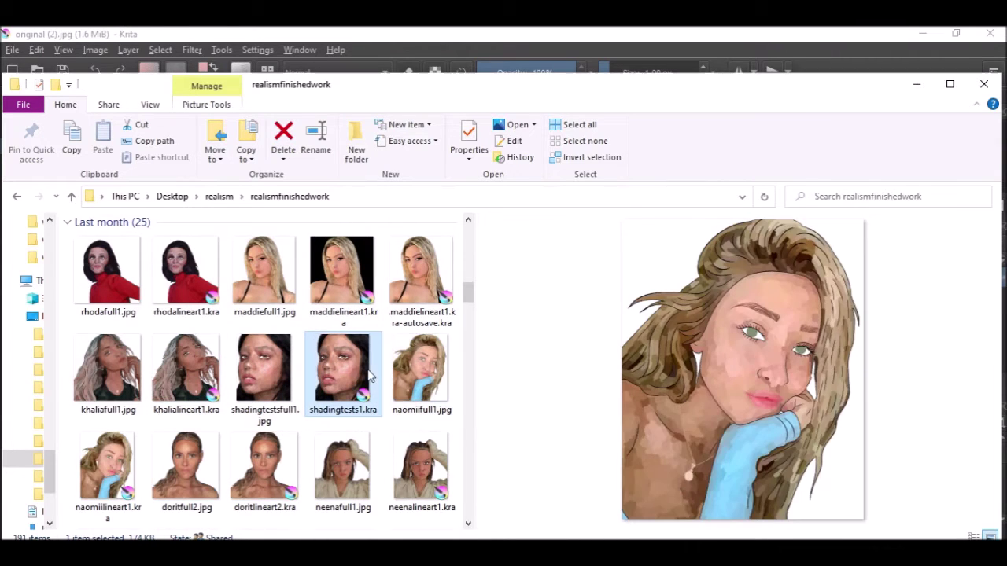
Step: Switch back to Krita and view the eye reference original (2).jpg at 100% zoom
left_click(393, 33)
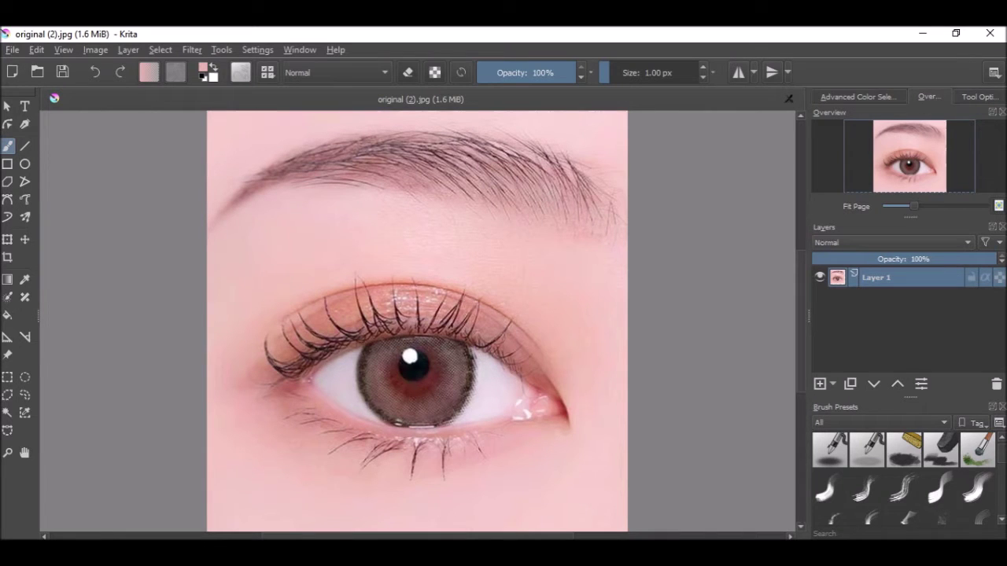
scroll(417, 321, "up", 3)
scroll(418, 321, "down", 4)
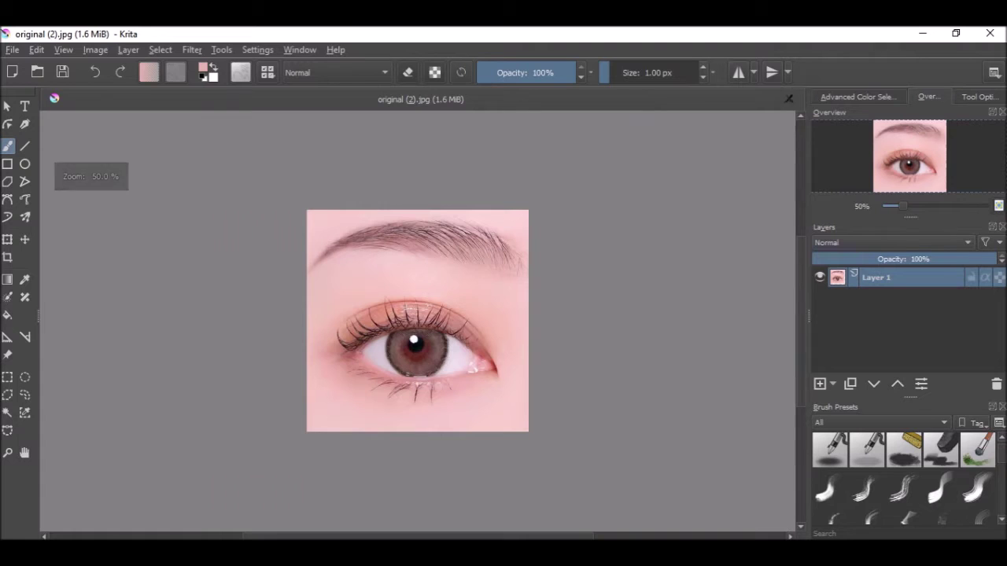
key("plus")
key("plus")
key("minus")
key("plus")
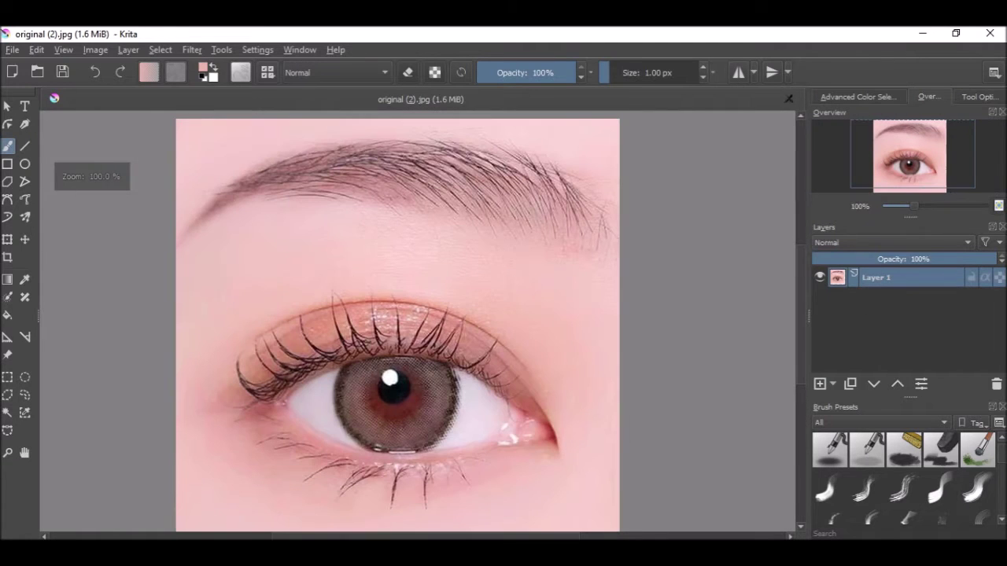
Step: Browse all brush presets, filter them by the realism brushes tag and pick the light grey scribble sketching preset
left_click(882, 423)
left_click(233, 75)
left_click(239, 75)
left_click(268, 72)
left_click(267, 72)
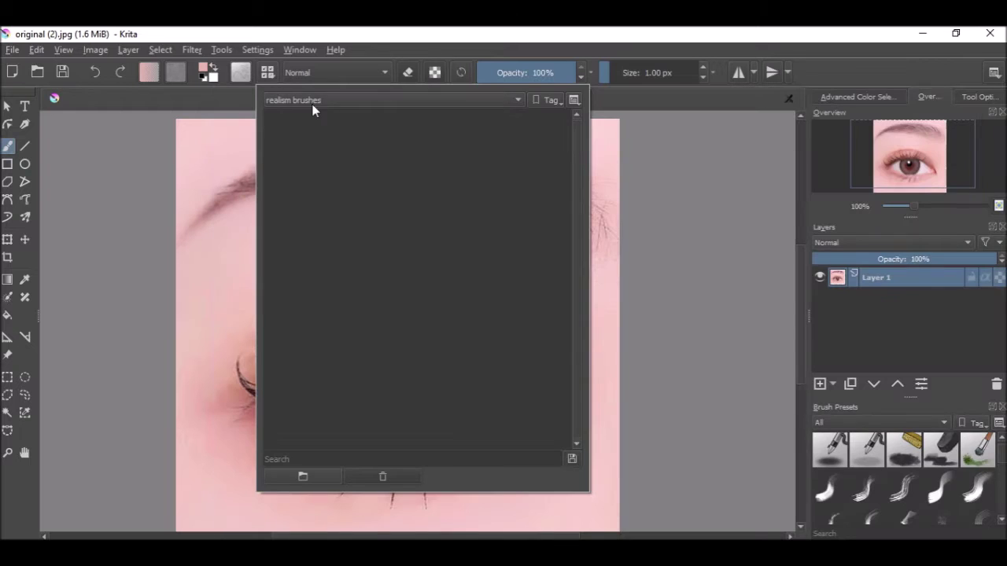
left_click(310, 100)
left_click(291, 37)
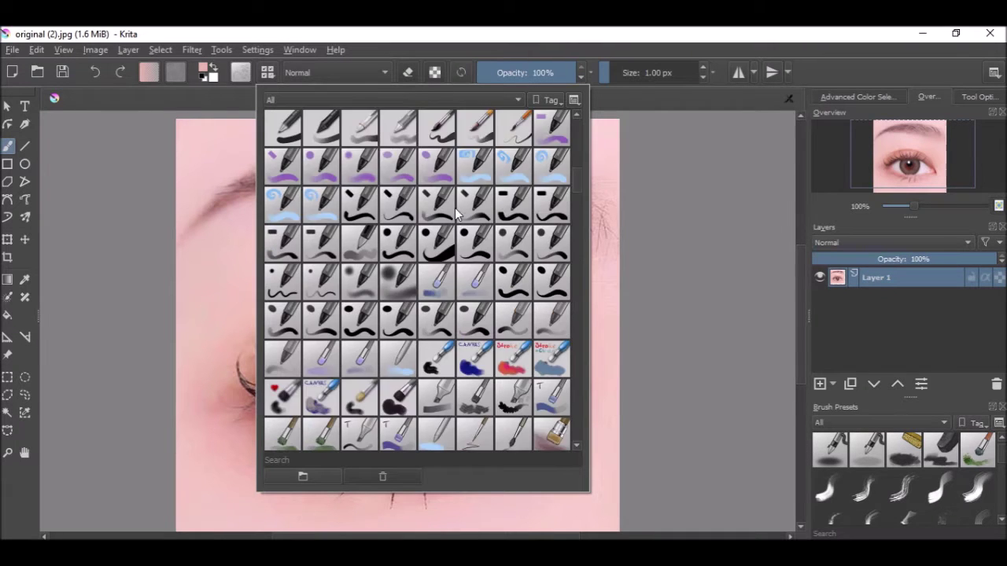
scroll(457, 208, "down", 10)
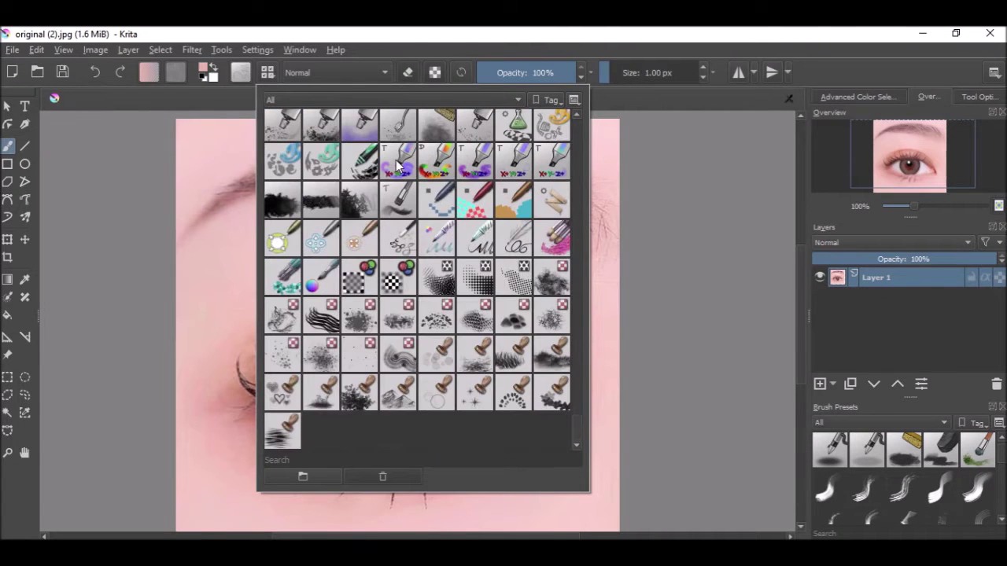
left_click(343, 102)
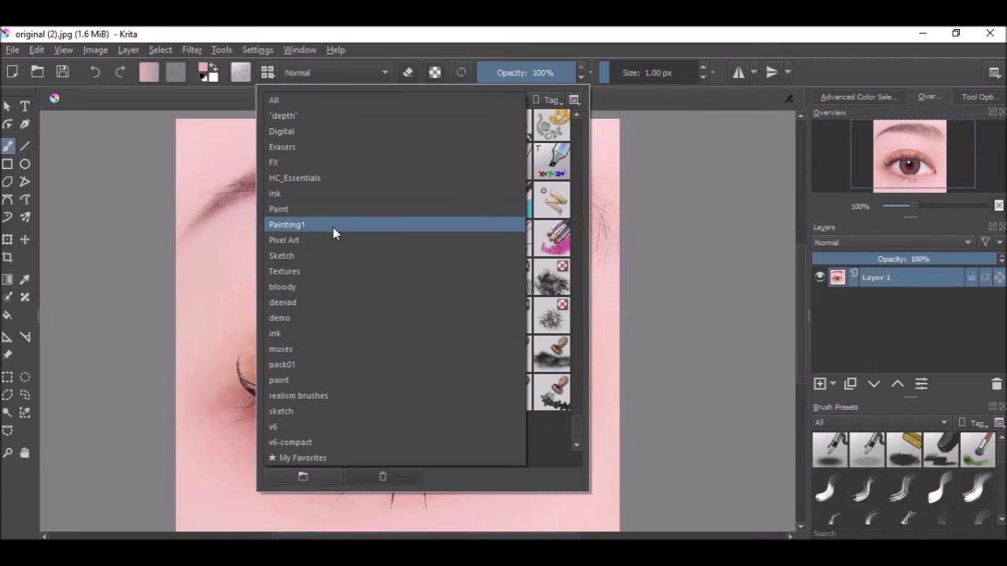
left_click(328, 396)
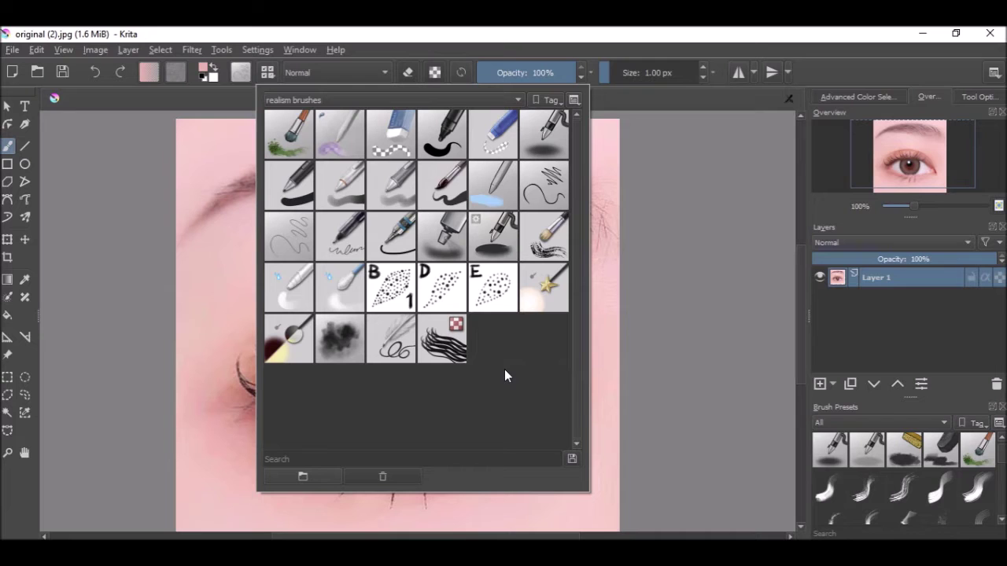
left_click(287, 240)
Step: Create a new blank document with the current settings
left_click(12, 72)
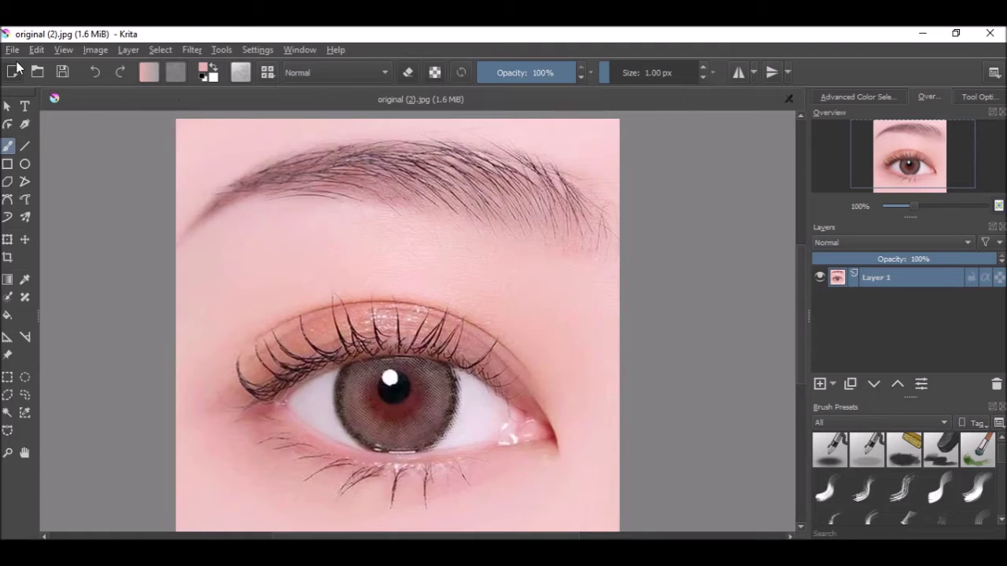
left_click(11, 71)
left_click(685, 450)
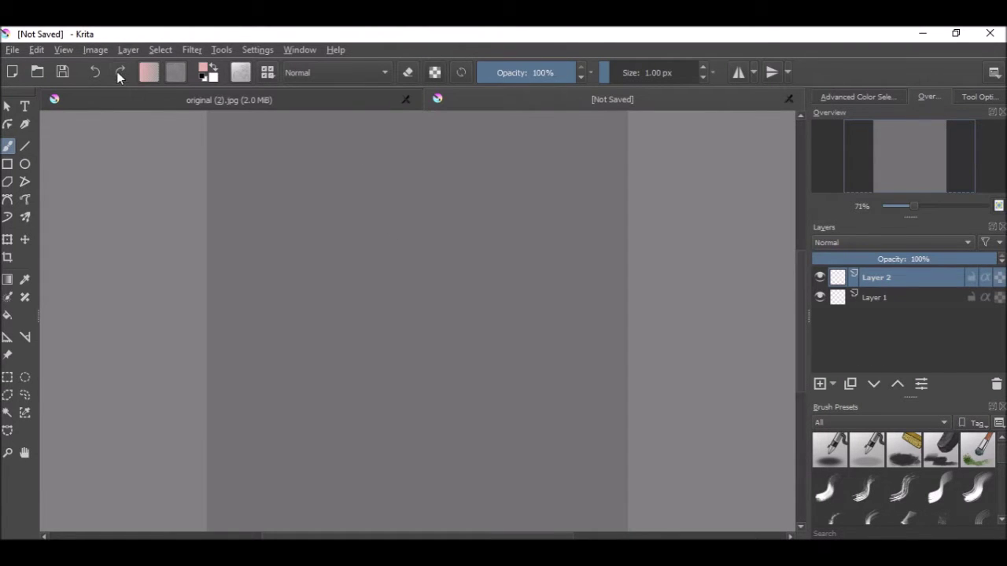
Step: Create a new 800 by 800 px document with a near-white background colour and close the earlier grey document
left_click(14, 51)
left_click(32, 68)
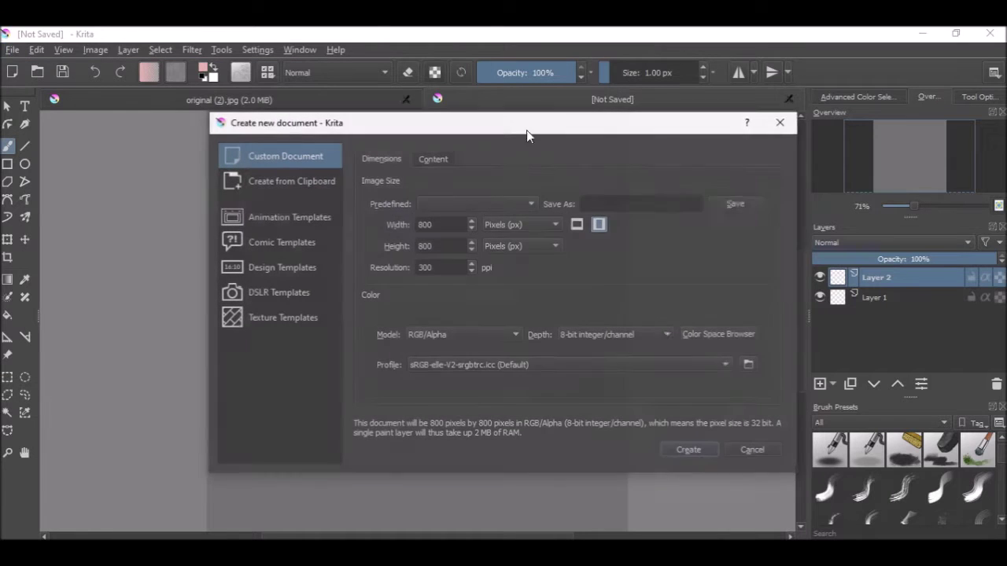
left_click(419, 160)
left_click(503, 225)
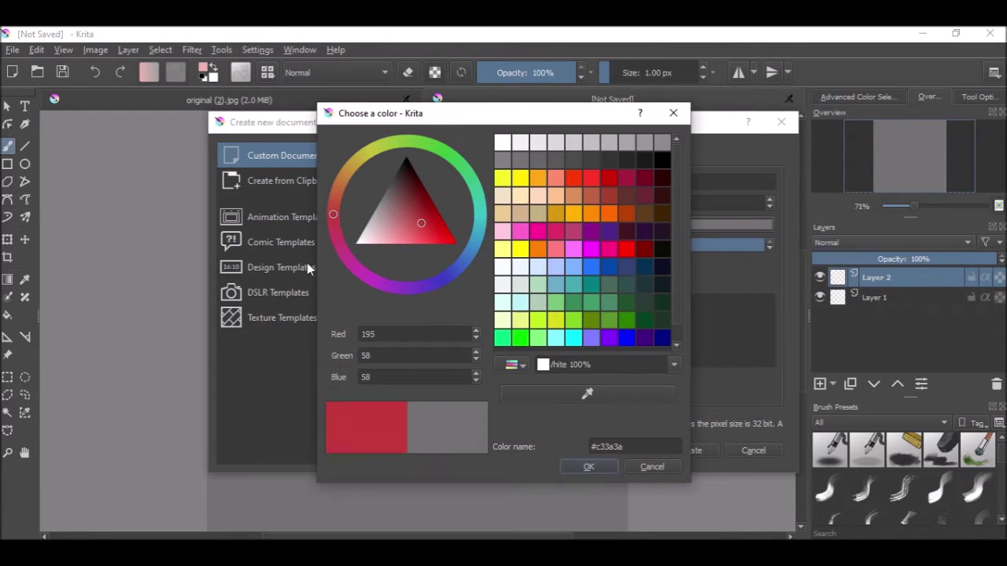
left_click(361, 240)
left_click(359, 240)
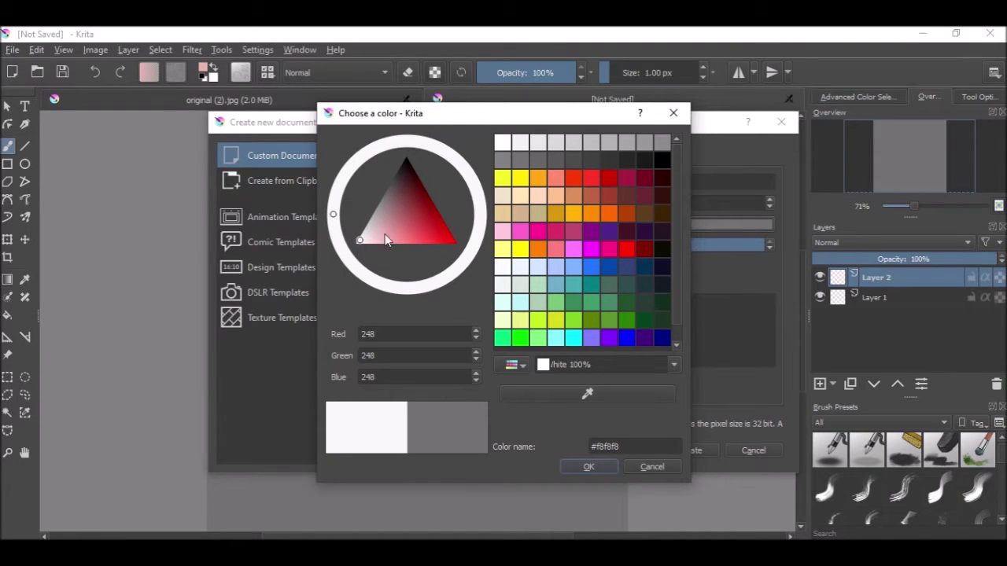
left_click(358, 240)
left_click(591, 467)
left_click(685, 450)
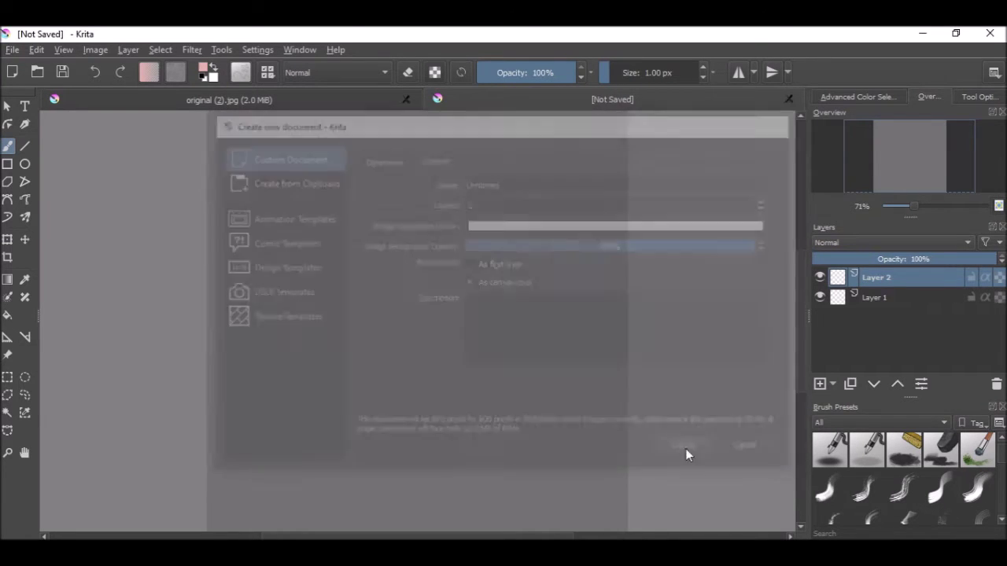
left_click(534, 99)
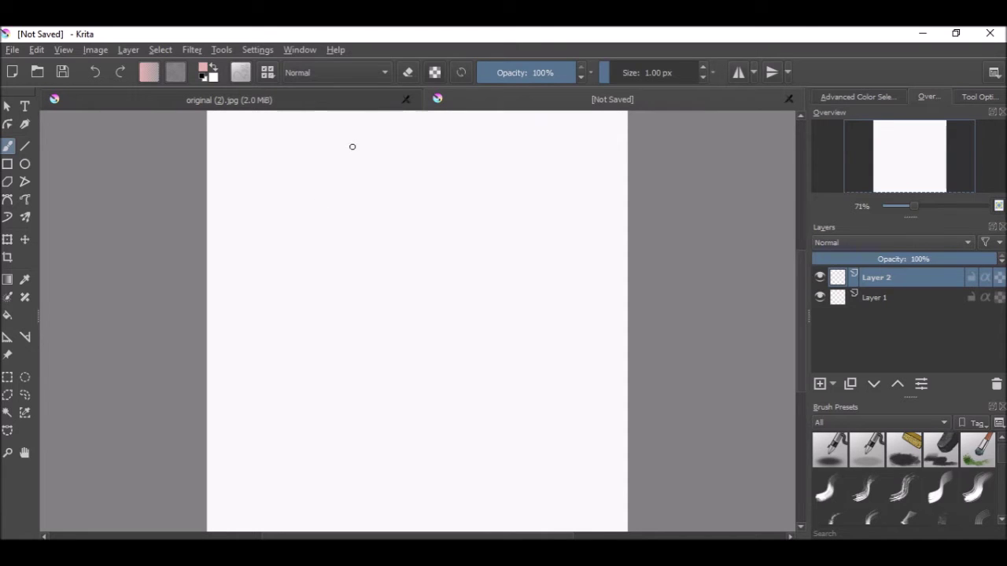
Step: Undo the first test stroke, set the brush colour to black and draw a wavy test stroke diagonally across the canvas
mouse_move(311, 181)
left_mouse_down()
mouse_move(373, 229)
mouse_move(292, 265)
left_mouse_up()
key("ctrl+z")
left_click(203, 77)
mouse_move(351, 194)
left_mouse_down()
mouse_move(354, 229)
mouse_move(478, 281)
mouse_move(605, 433)
left_mouse_up()
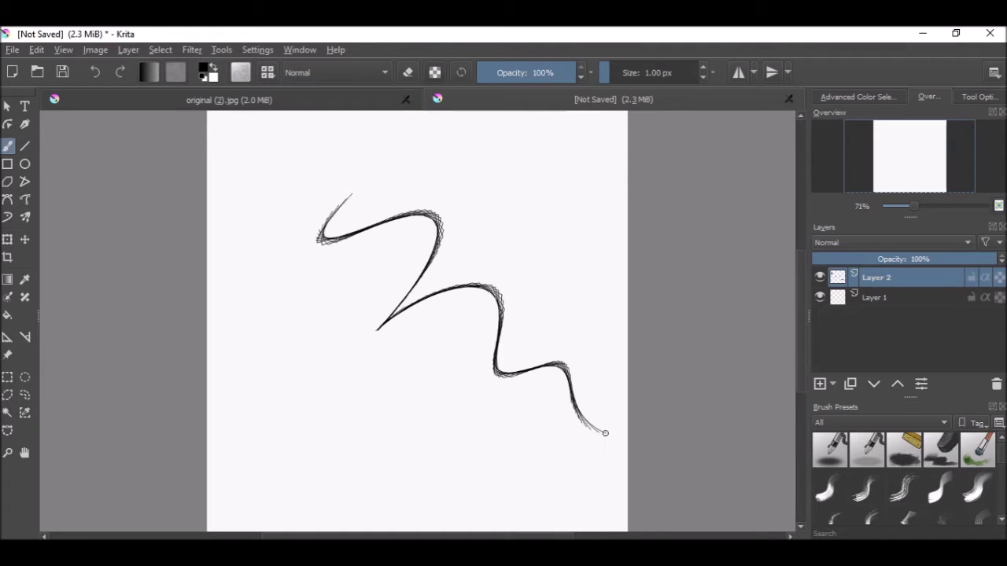
Step: Draw two more curved test strokes across the lower canvas and undo all the black test strokes
left_click_drag(341, 383, 248, 329)
left_click_drag(342, 370, 483, 469)
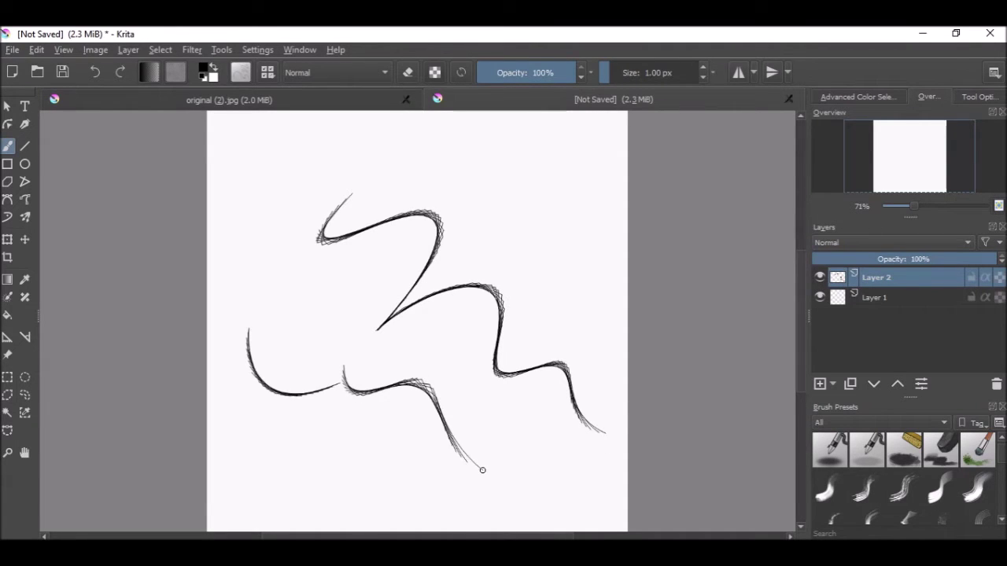
key("ctrl+z")
key("ctrl+z")
key("ctrl+z")
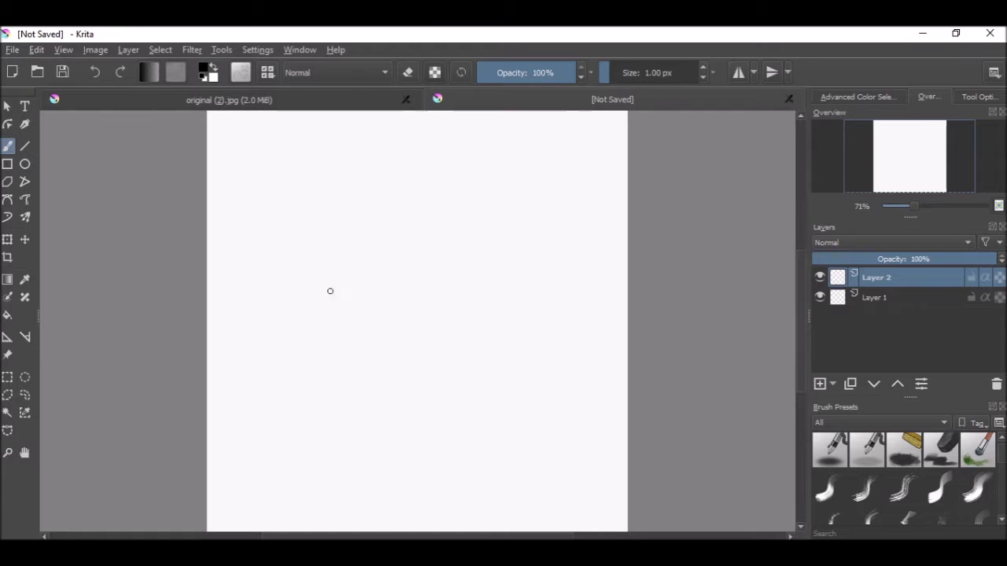
Step: Select the Sketching-3 Leaky preset from the realism brushes
left_click(240, 72)
left_click(268, 72)
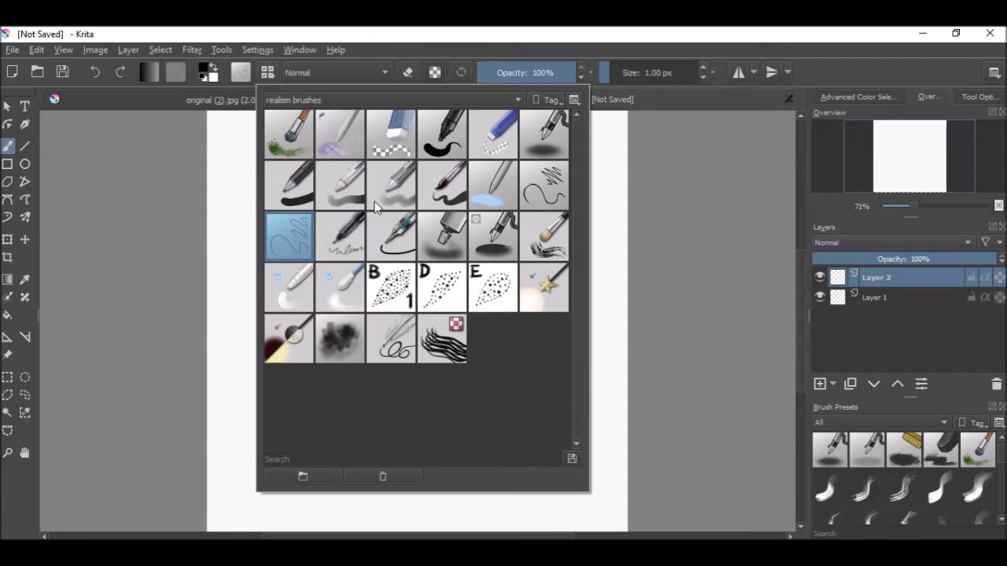
left_click(389, 328)
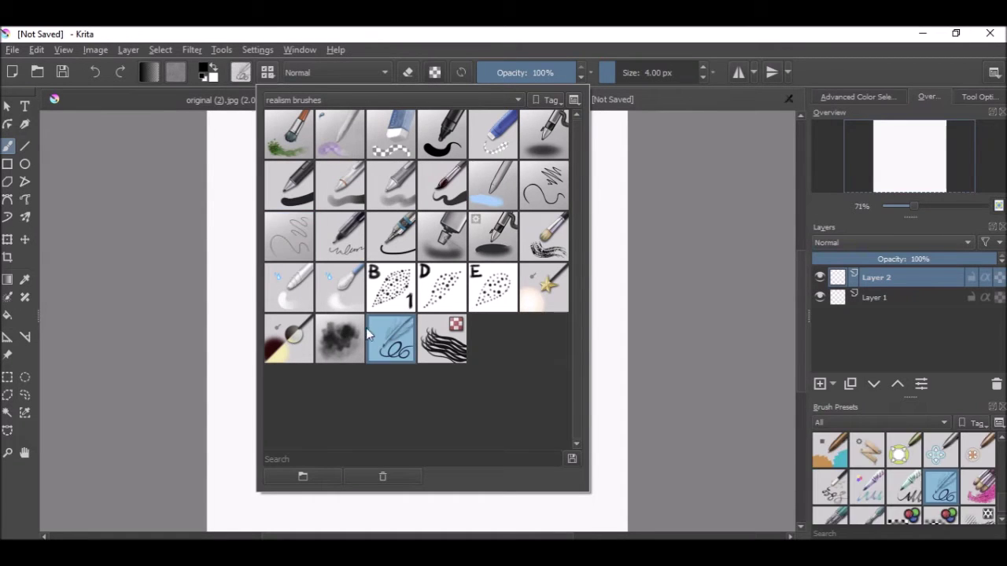
left_click(606, 330)
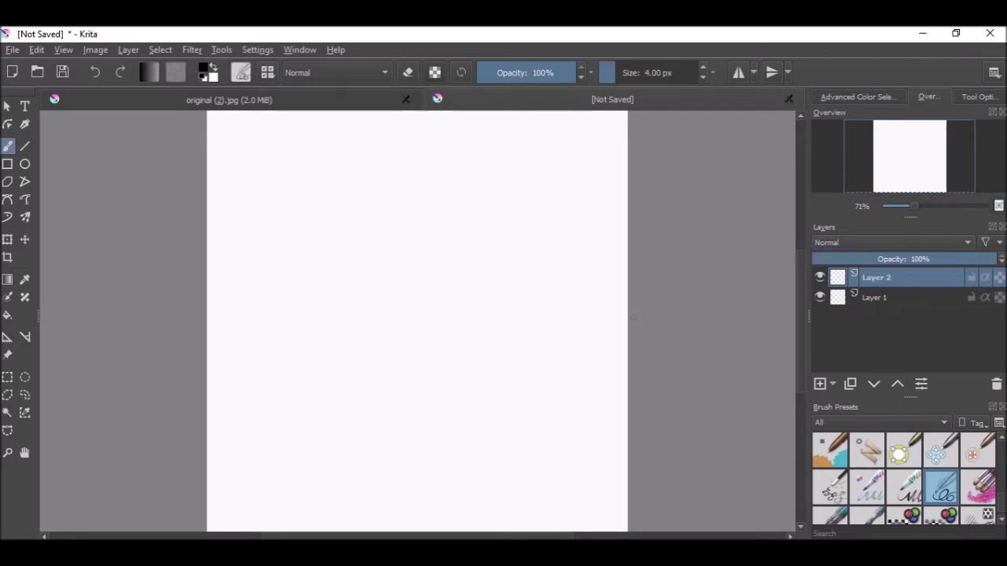
Step: Handwrite a first name in large black lowercase letters across the upper canvas and draw a small heart beneath its end
scroll(634, 317, "up", 3)
mouse_move(400, 327)
left_mouse_down()
mouse_move(346, 395)
mouse_move(390, 334)
left_mouse_up()
mouse_move(313, 272)
left_mouse_down()
mouse_move(395, 305)
mouse_move(425, 383)
left_mouse_up()
left_click_drag(615, 208, 456, 238)
mouse_move(285, 243)
left_mouse_down()
mouse_move(338, 363)
mouse_move(424, 310)
mouse_move(412, 385)
mouse_move(484, 287)
left_mouse_up()
mouse_move(436, 285)
left_mouse_down()
mouse_move(464, 370)
mouse_move(479, 385)
left_mouse_up()
left_click_drag(502, 311, 538, 396)
mouse_move(589, 260)
left_mouse_down()
mouse_move(527, 309)
mouse_move(568, 370)
left_mouse_up()
mouse_move(570, 472)
left_mouse_down()
mouse_move(607, 476)
mouse_move(586, 511)
left_mouse_up()
mouse_move(570, 472)
left_mouse_down()
mouse_move(513, 440)
mouse_move(589, 514)
left_mouse_up()
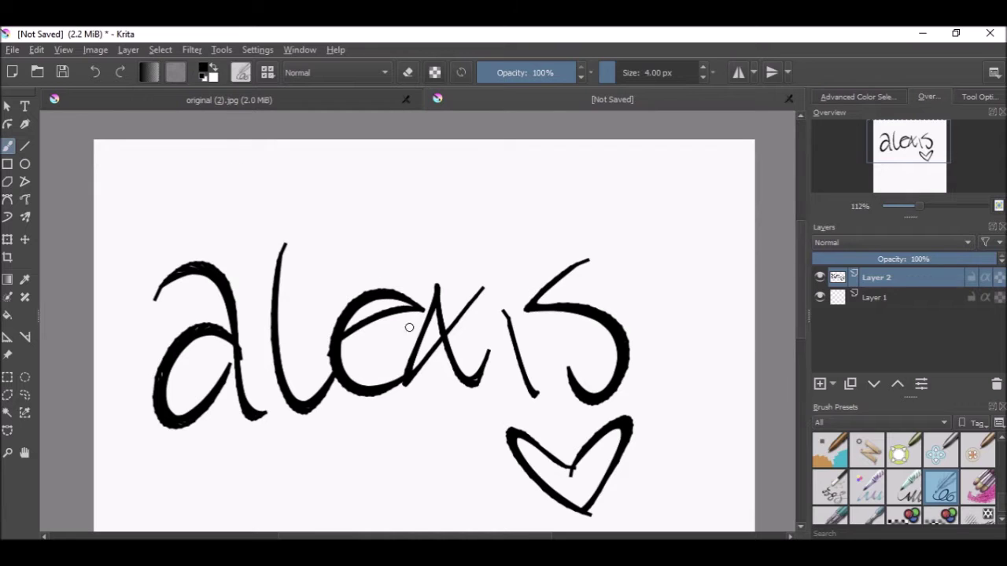
Step: Select the realism brushes preset showing a black marker with a curved stroke and set its size to 15.27 px
left_click(242, 73)
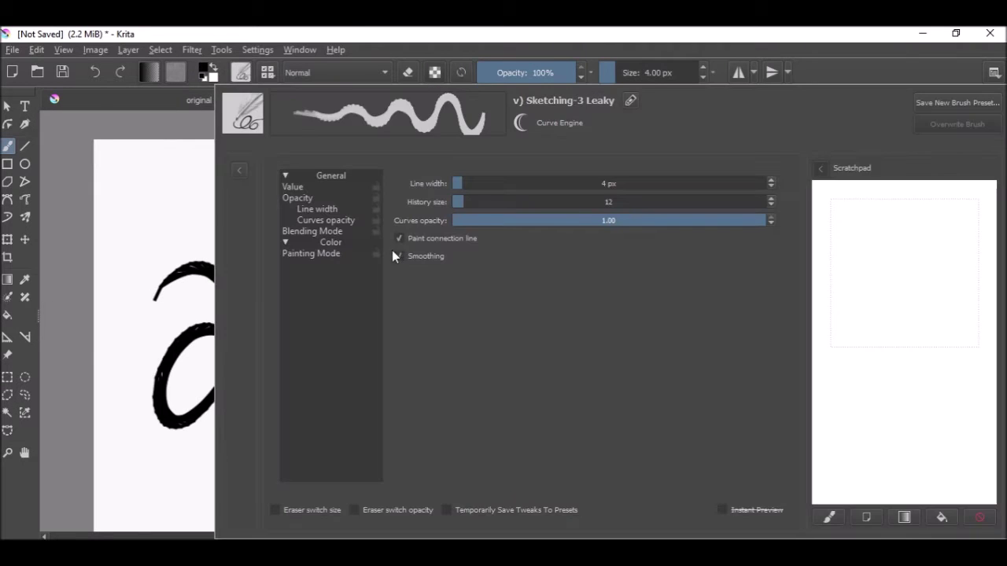
left_click(268, 73)
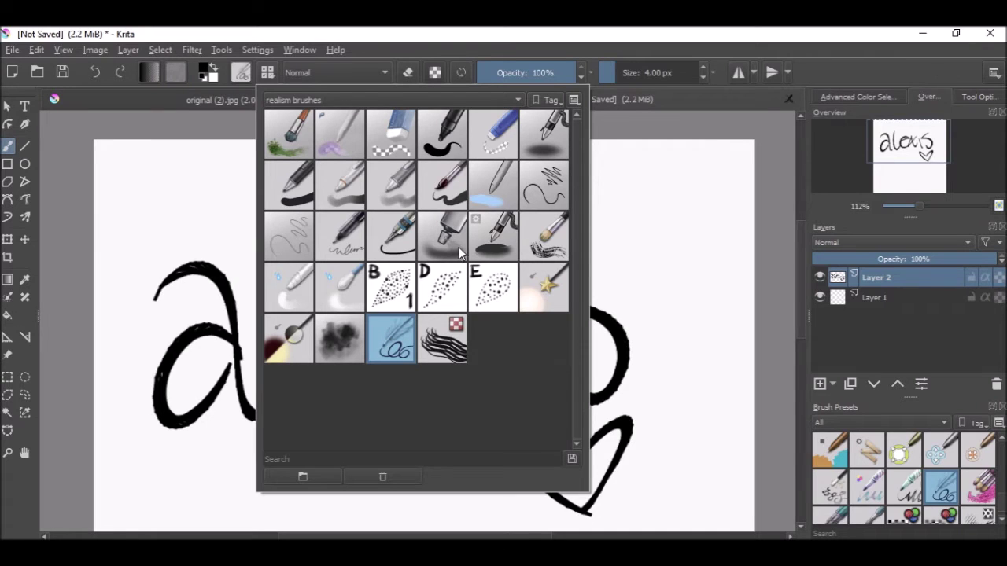
left_click(441, 130)
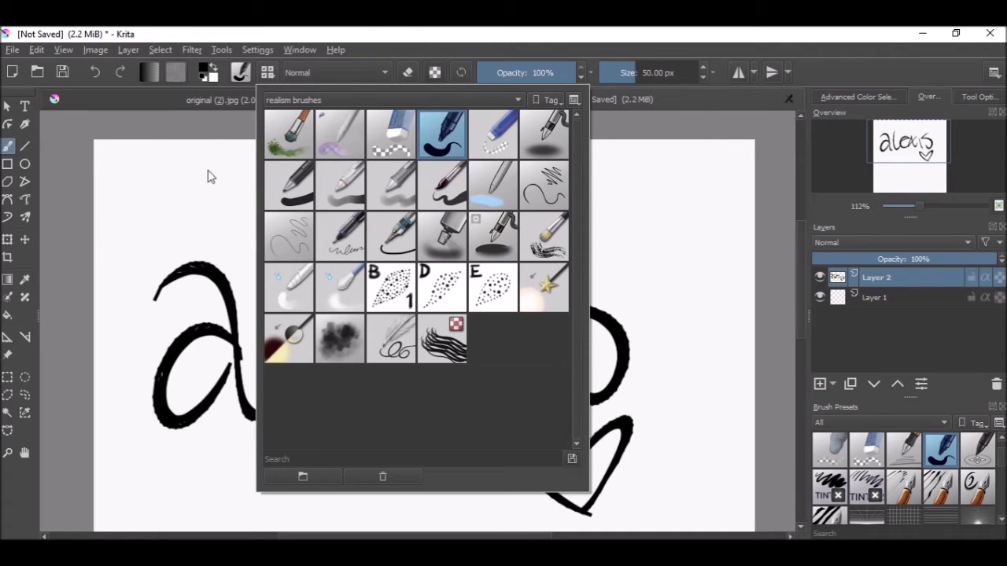
left_click(212, 141)
left_click_drag(611, 73, 624, 75)
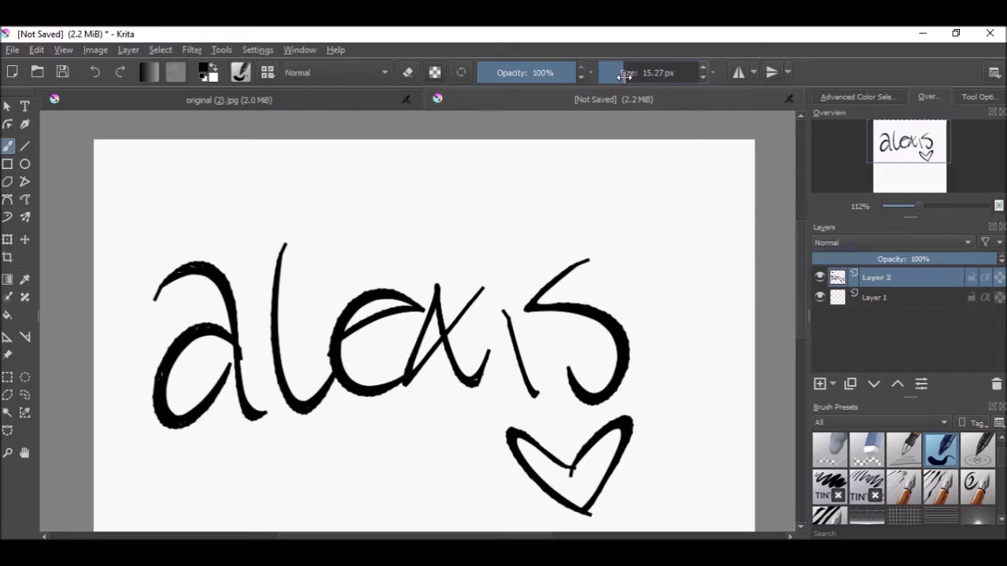
Step: Set the brush colour to dark red #9f1212 and draw a wavy test stroke below the lettering
left_click(207, 71)
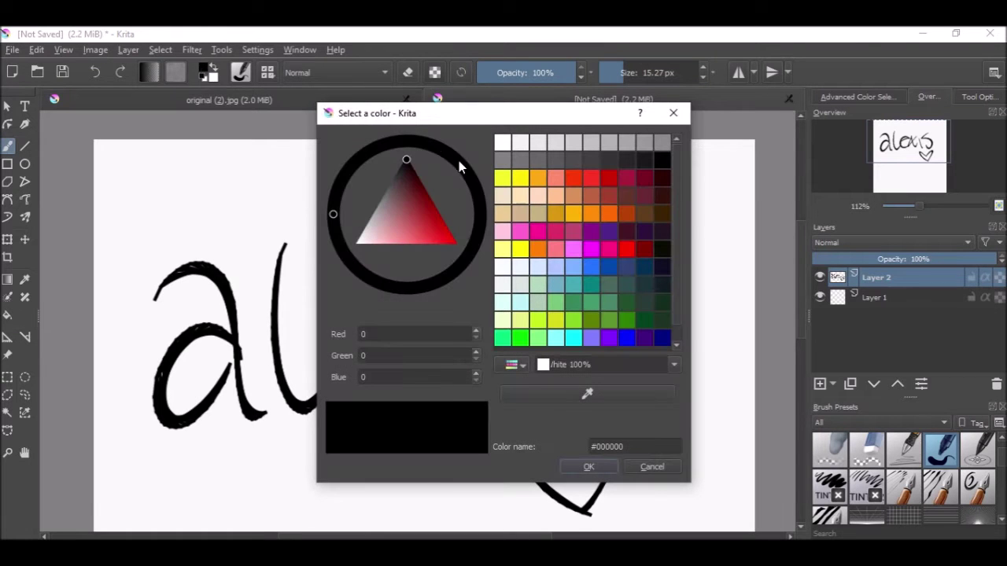
left_click(431, 208)
left_click(587, 465)
scroll(413, 375, "down", 3)
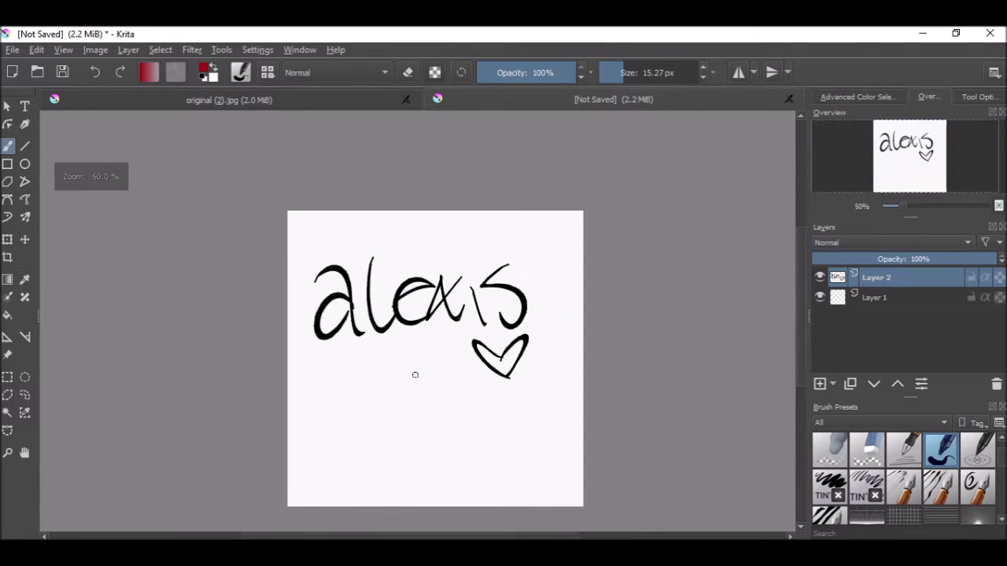
scroll(416, 405, "up", 3)
mouse_move(337, 329)
left_mouse_down()
mouse_move(477, 386)
mouse_move(533, 438)
left_mouse_up()
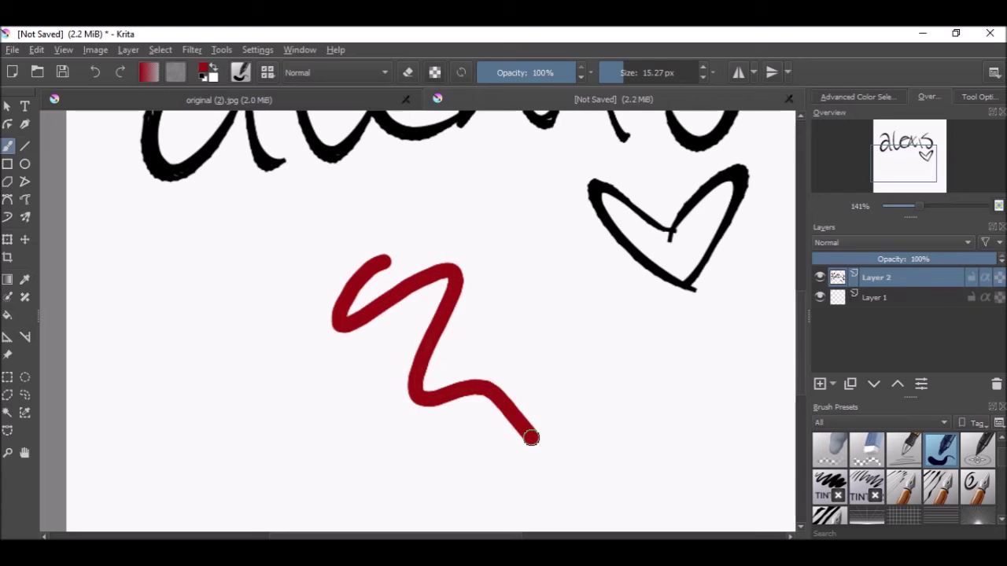
right_click(533, 438)
left_click(349, 387)
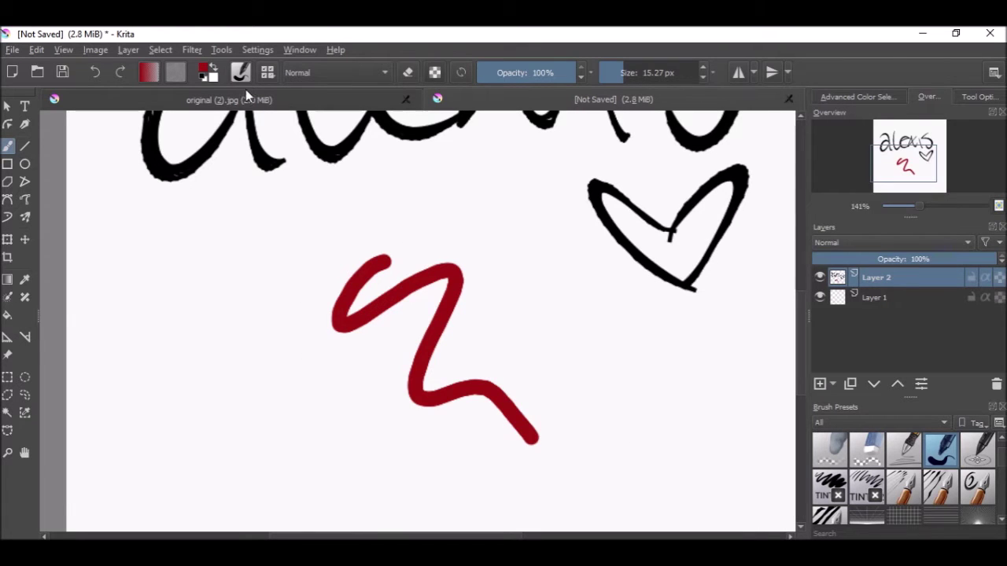
Step: Select the realism brushes preset with the dark pen and broad dark stroke, try it on the canvas and undo the marks
left_click(241, 73)
left_click(241, 73)
left_click(267, 72)
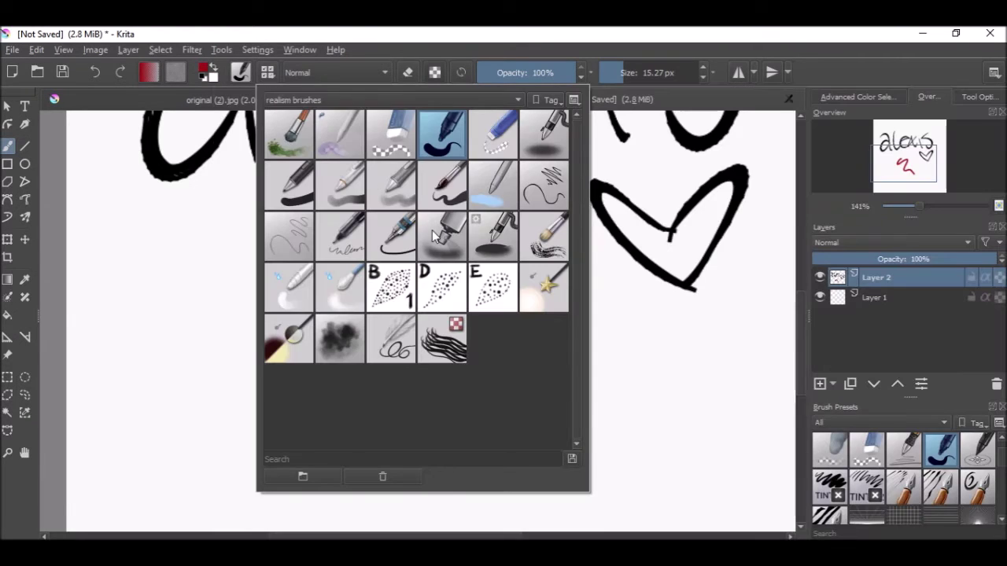
left_click(293, 183)
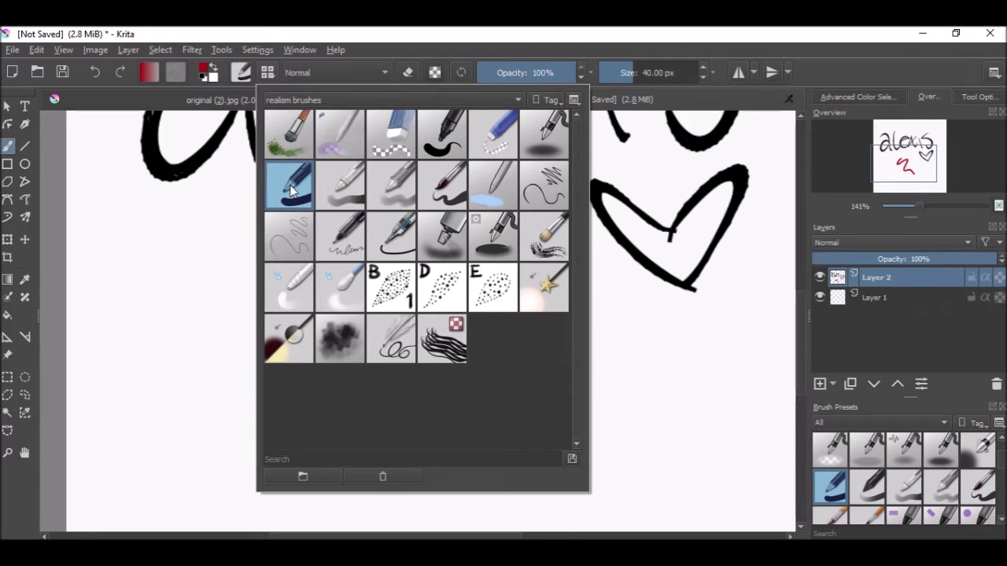
left_click(162, 273)
left_click(293, 312)
key("ctrl+z")
key("ctrl+z")
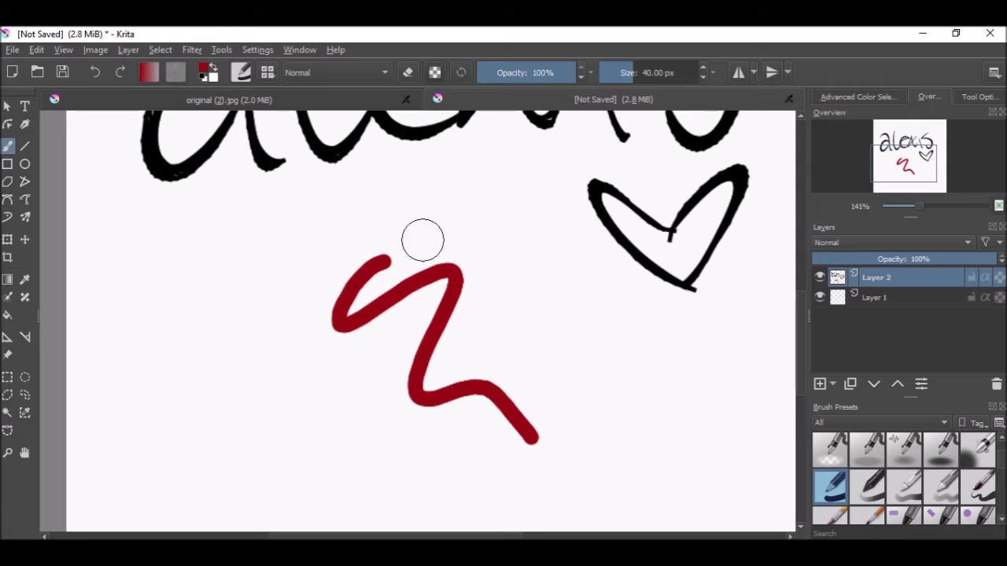
Step: Set the brush size to 11.47 px and try curved test strokes around the first red stroke, undoing each one
left_click(629, 72)
left_click_drag(629, 73, 609, 72)
mouse_move(242, 289)
left_mouse_down()
mouse_move(265, 476)
mouse_move(306, 473)
left_mouse_up()
key("ctrl+z")
mouse_move(468, 252)
left_mouse_down()
mouse_move(538, 226)
mouse_move(606, 385)
left_mouse_up()
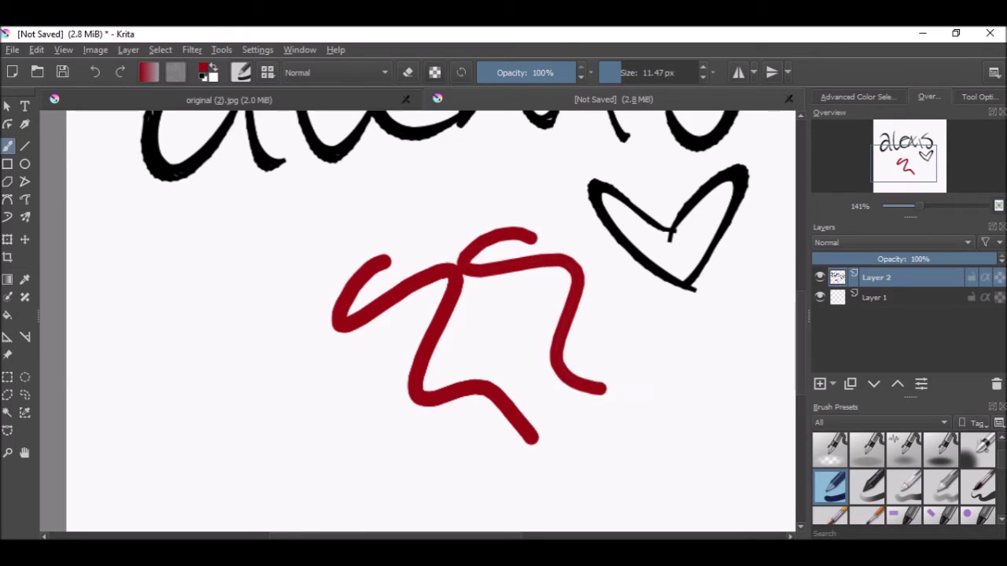
key("ctrl+z")
left_click_drag(610, 429, 521, 309)
key("ctrl+z")
Step: Draw an arrow-like mark and a wavy stroke on either side of the red stroke, and undo all red test strokes
left_click_drag(663, 346, 580, 398)
mouse_move(592, 345)
left_mouse_down()
mouse_move(579, 404)
mouse_move(623, 426)
left_mouse_up()
mouse_move(239, 346)
left_mouse_down()
mouse_move(294, 383)
mouse_move(369, 500)
left_mouse_up()
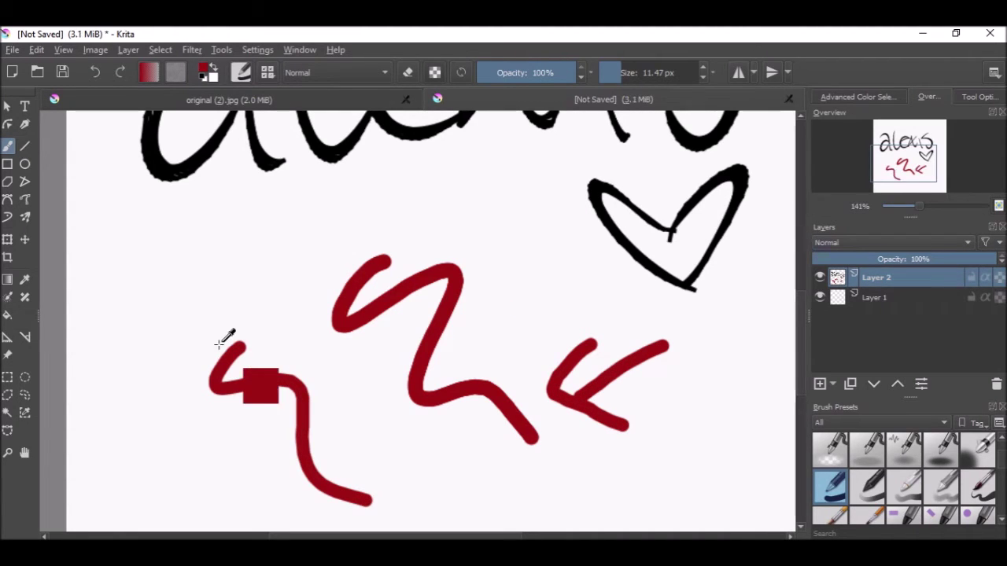
key("ctrl+z")
key("ctrl+z")
key("ctrl+z")
key("ctrl+z")
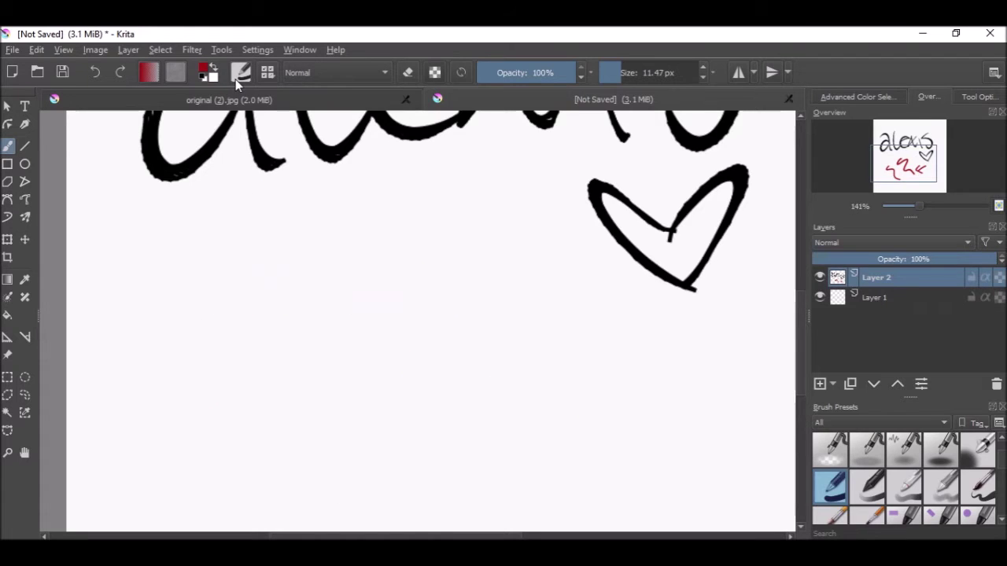
Step: Select the Eraser Small preset from the realism brushes and erase the inner notch at the top of the heart
left_click(238, 75)
left_click(267, 72)
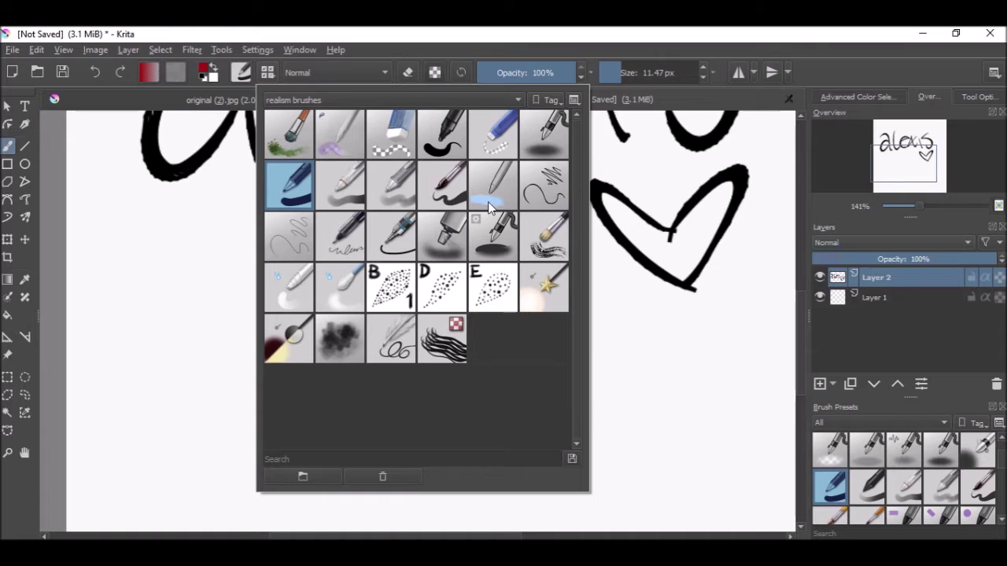
left_click(491, 140)
mouse_move(645, 223)
left_mouse_down()
mouse_move(661, 245)
mouse_move(679, 196)
left_mouse_up()
scroll(365, 259, "down", 3)
scroll(481, 223, "up", 3)
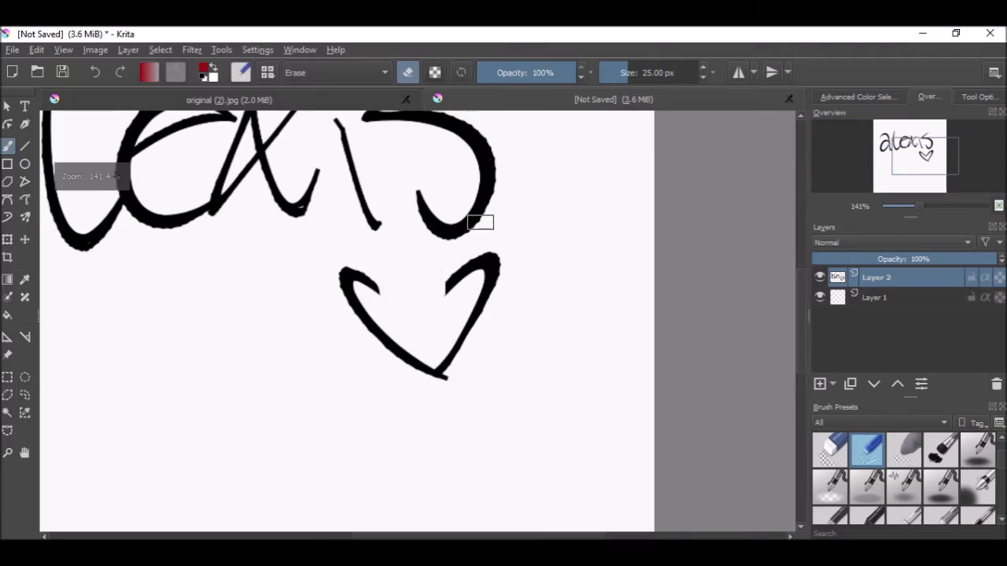
Step: Check the 4b_Eraser-hard preset among the realism brushes and erase the rest of the heart with the small eraser
left_click(241, 72)
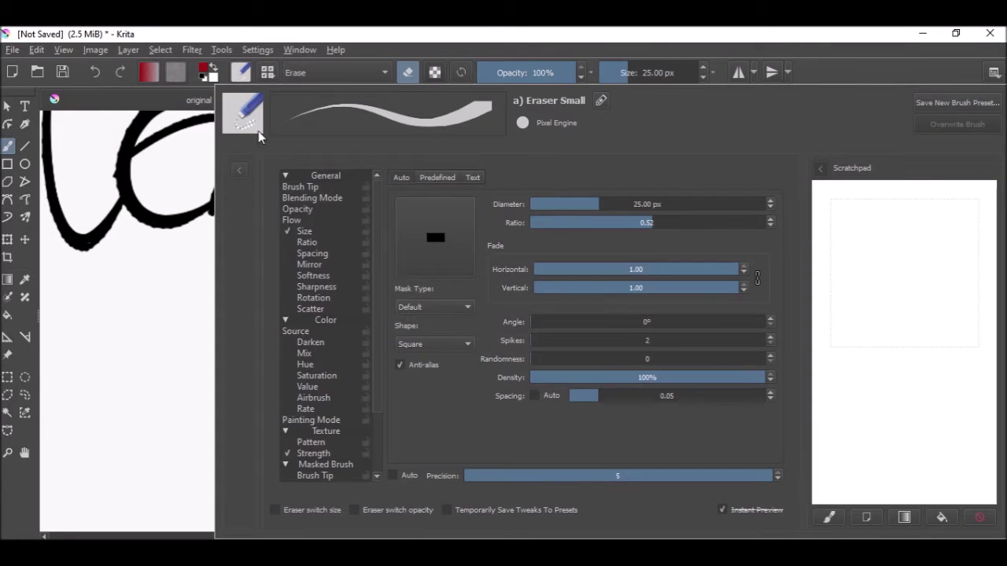
left_click(268, 72)
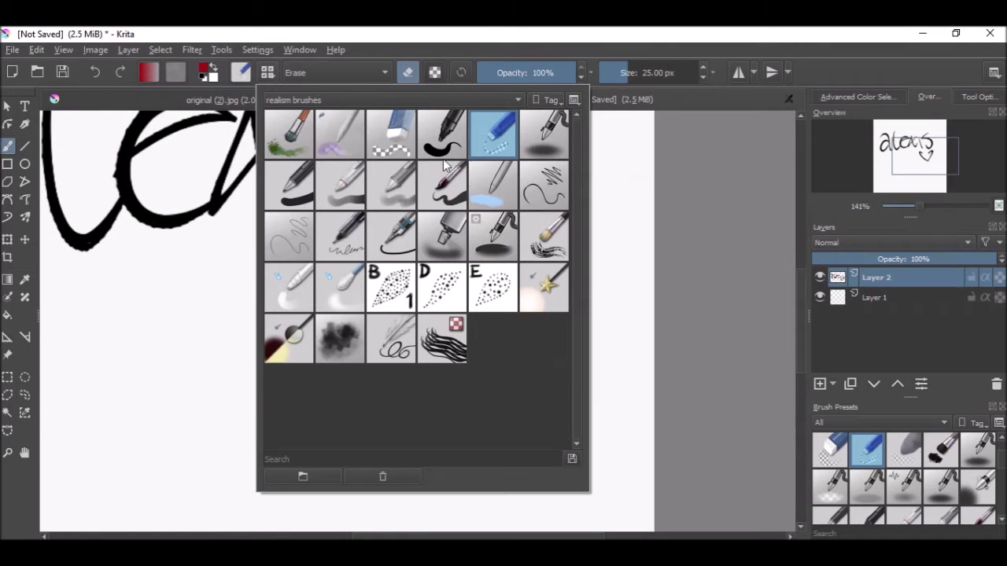
mouse_move(400, 122)
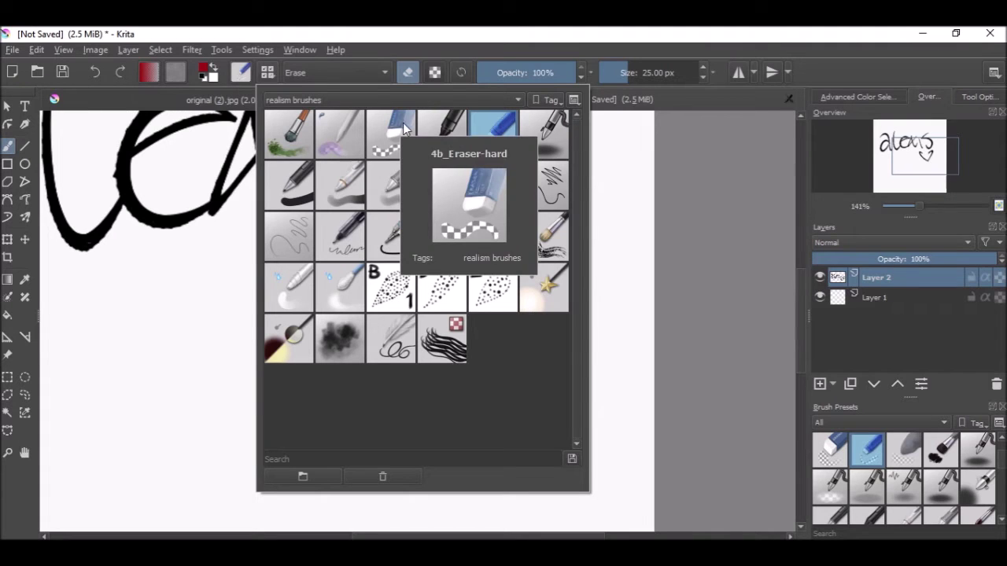
left_click(635, 233)
mouse_move(479, 263)
left_mouse_down()
mouse_move(461, 372)
mouse_move(344, 276)
mouse_move(479, 267)
mouse_move(474, 260)
mouse_move(445, 290)
left_mouse_up()
scroll(403, 314, "down", 4)
scroll(357, 266, "up", 1)
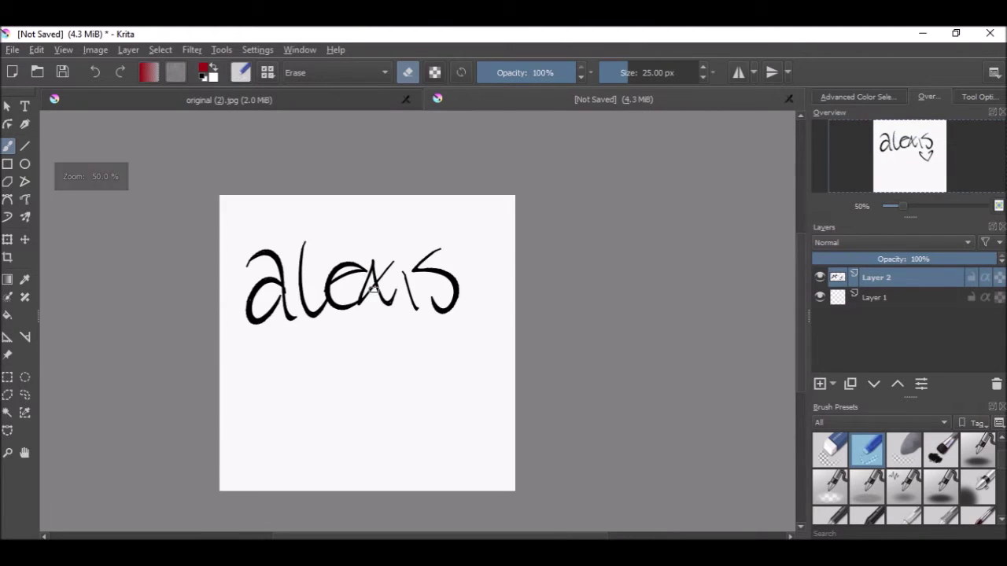
scroll(364, 287, "up", 2)
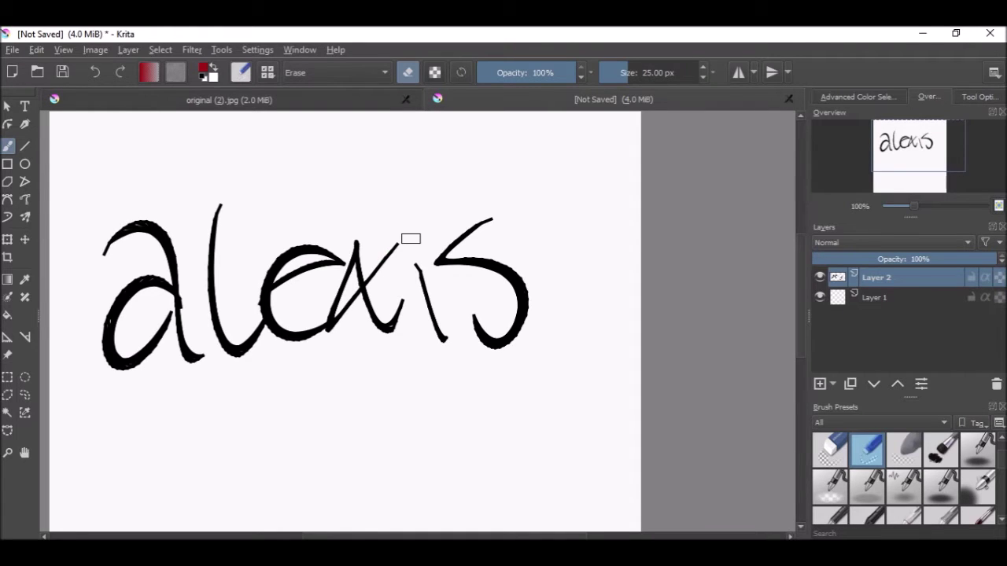
Step: Browse the brush presets tagged Textures, "depth" and deevad to see what each group offers
left_click(267, 72)
left_click(318, 103)
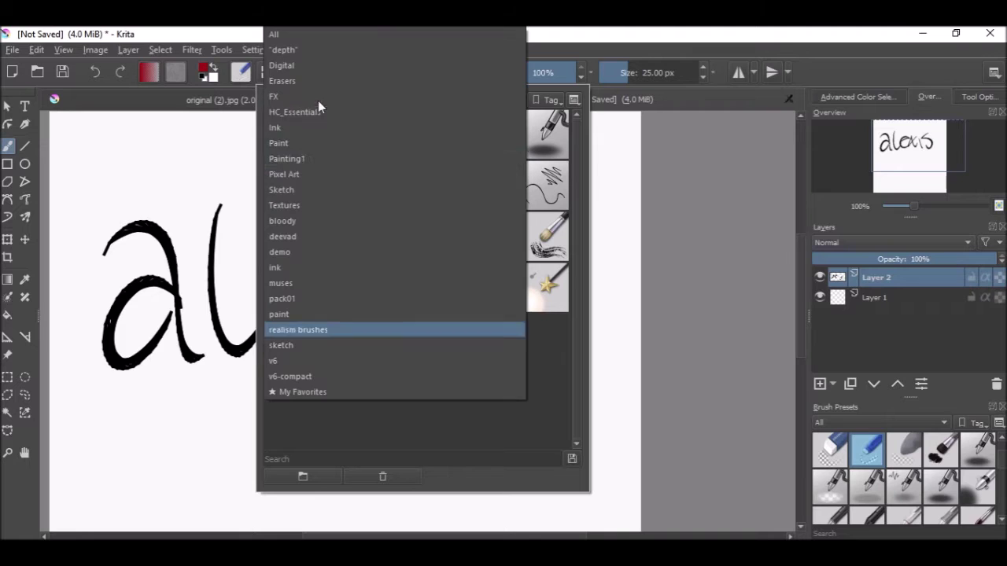
left_click(296, 212)
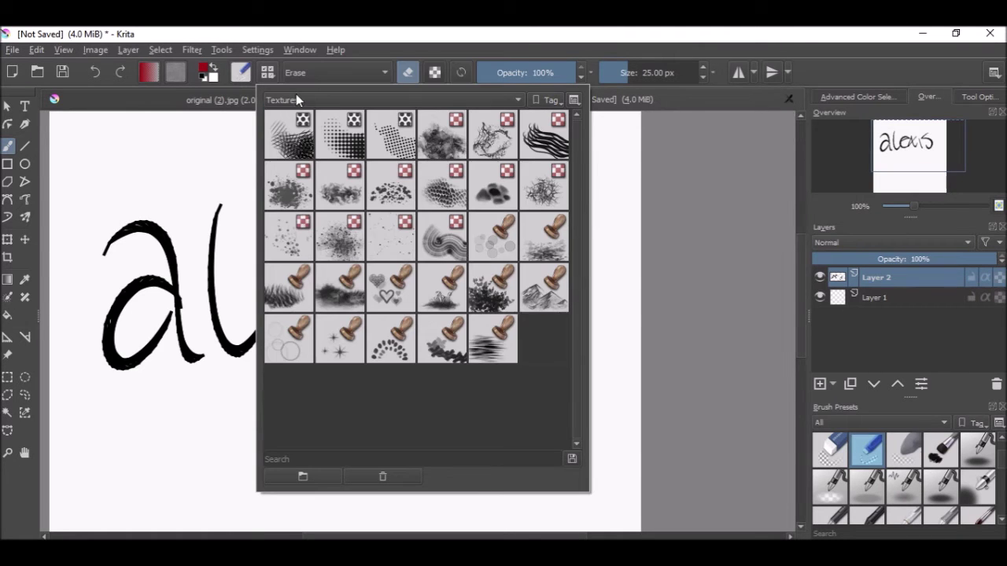
left_click(296, 96)
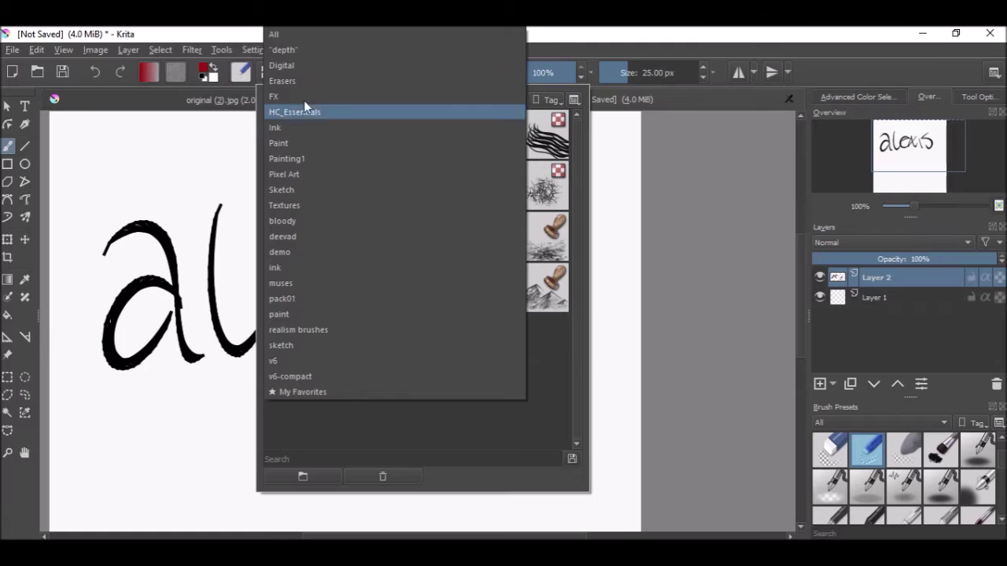
left_click(295, 50)
left_click(329, 101)
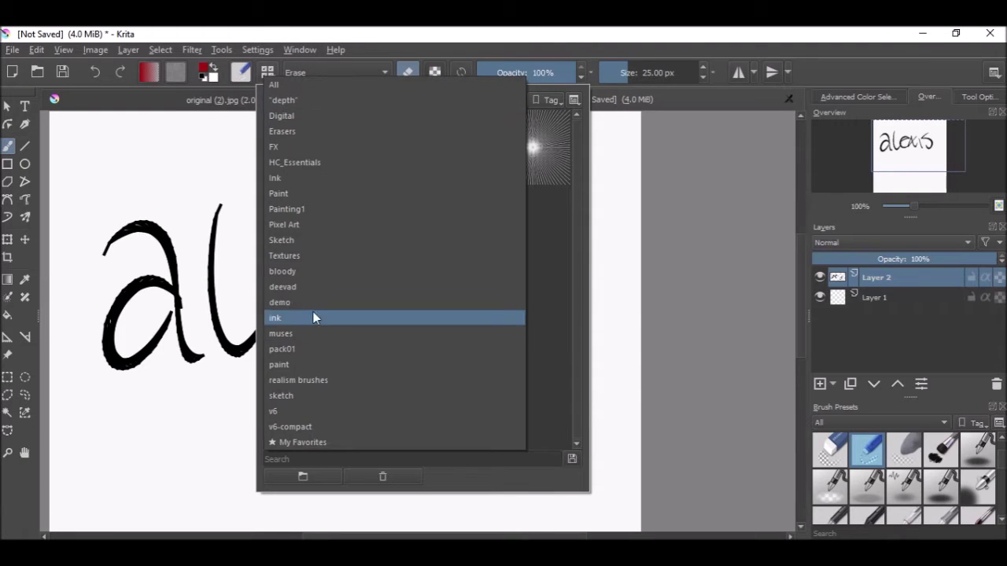
left_click(293, 286)
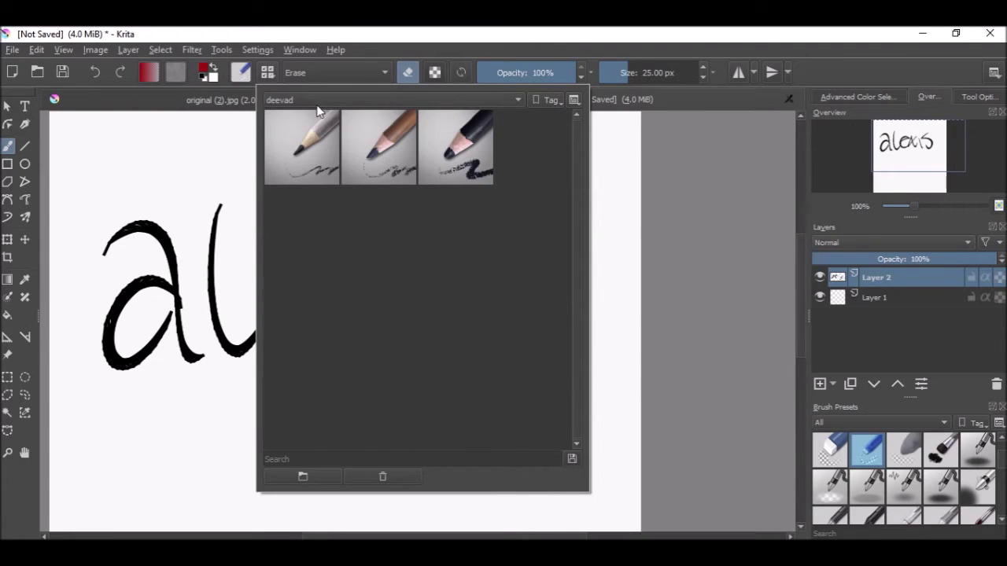
left_click(683, 240)
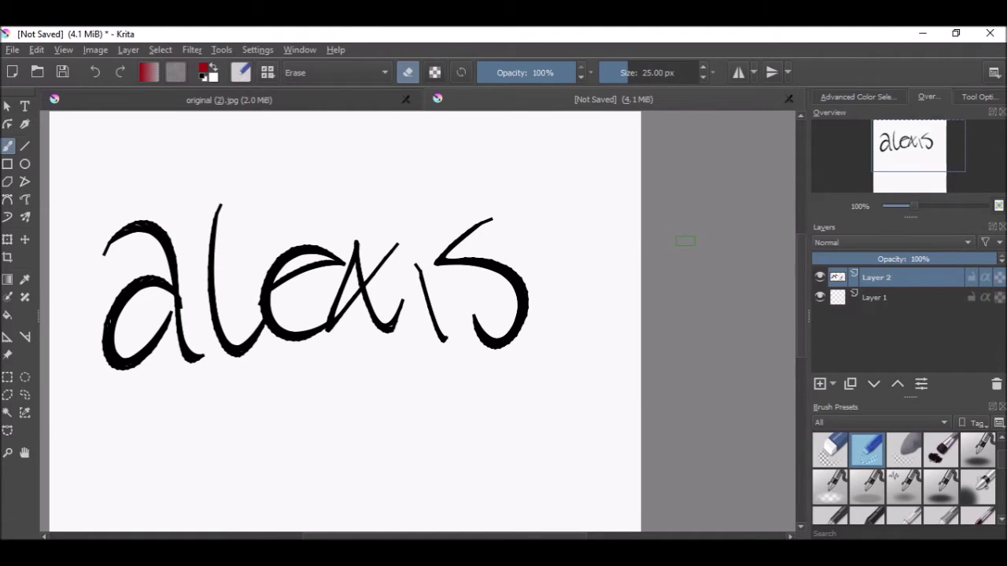
Step: Close the unsaved lettering document without saving its changes
left_click(244, 72)
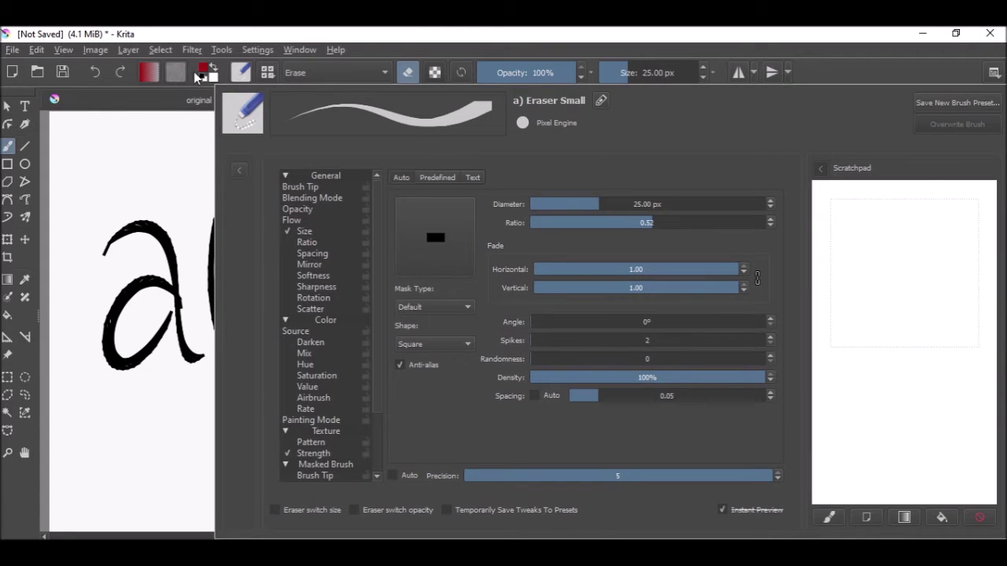
left_click(203, 71)
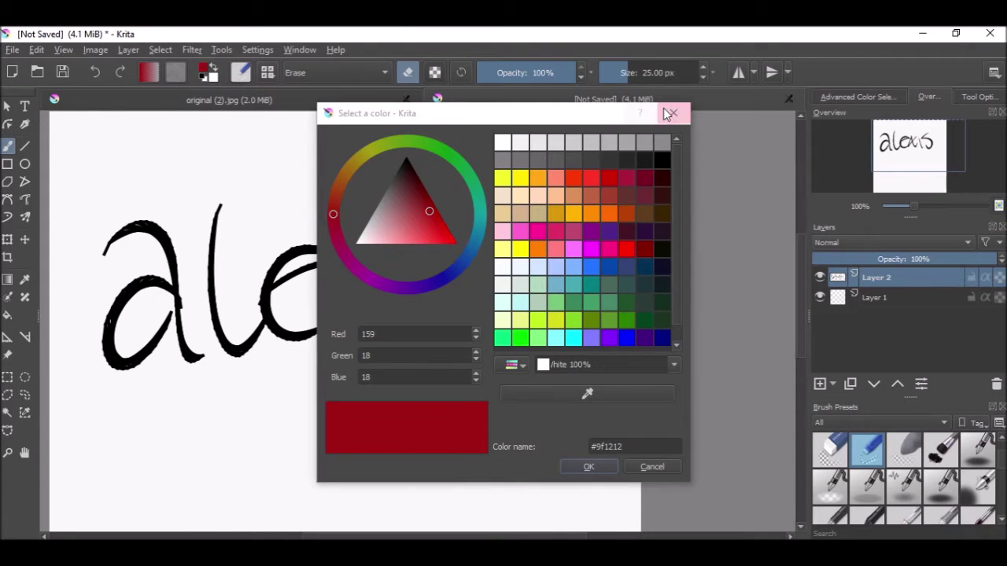
left_click(677, 110)
left_click(789, 99)
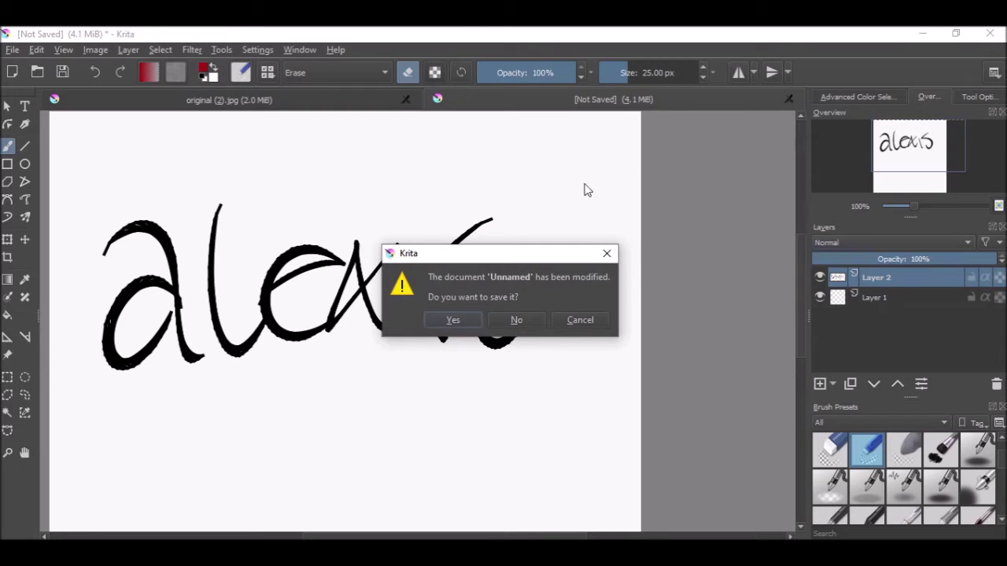
left_click(536, 320)
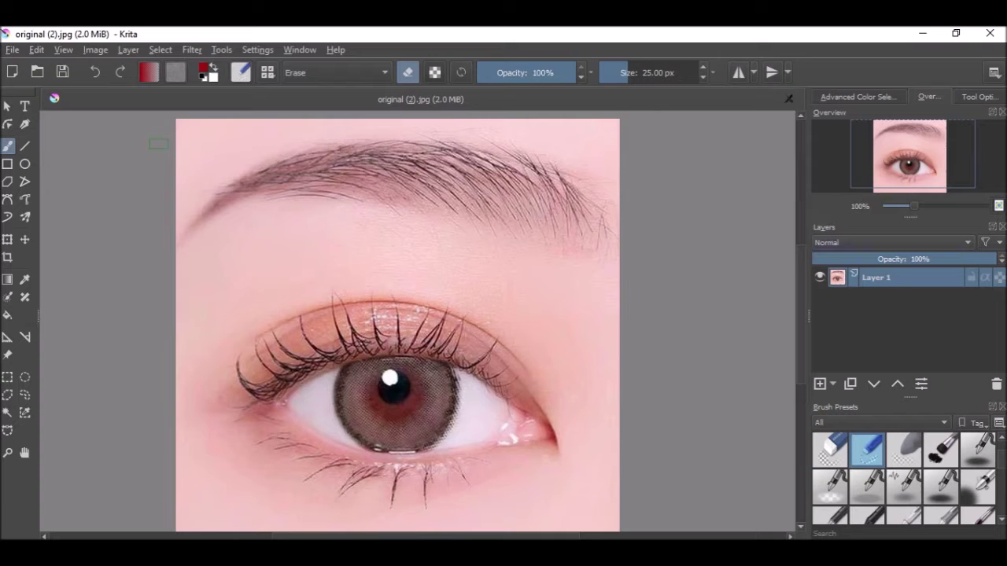
Step: Reset the foreground and background colours to the default black and white
left_click(206, 69)
left_click(424, 197)
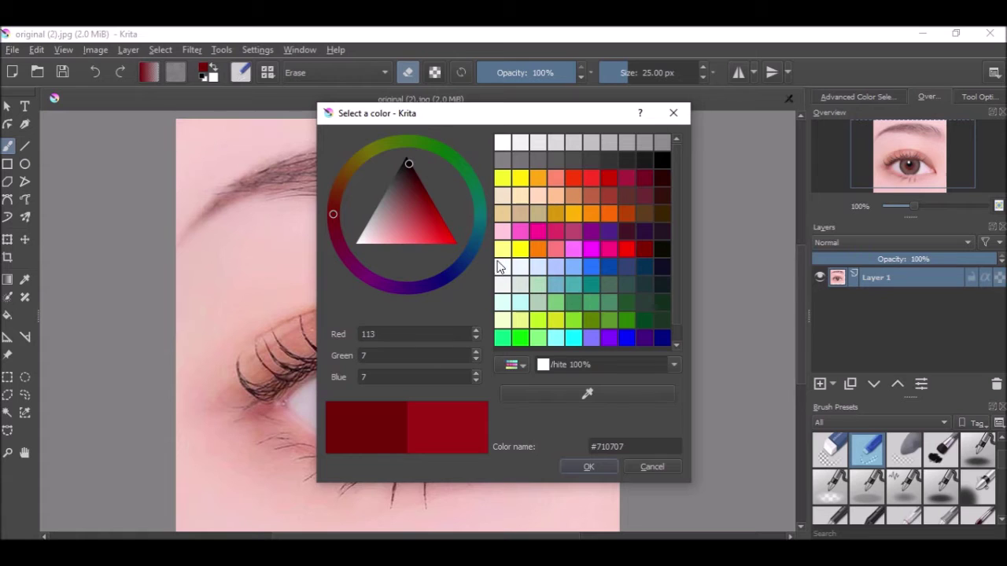
left_click(631, 465)
left_click(203, 77)
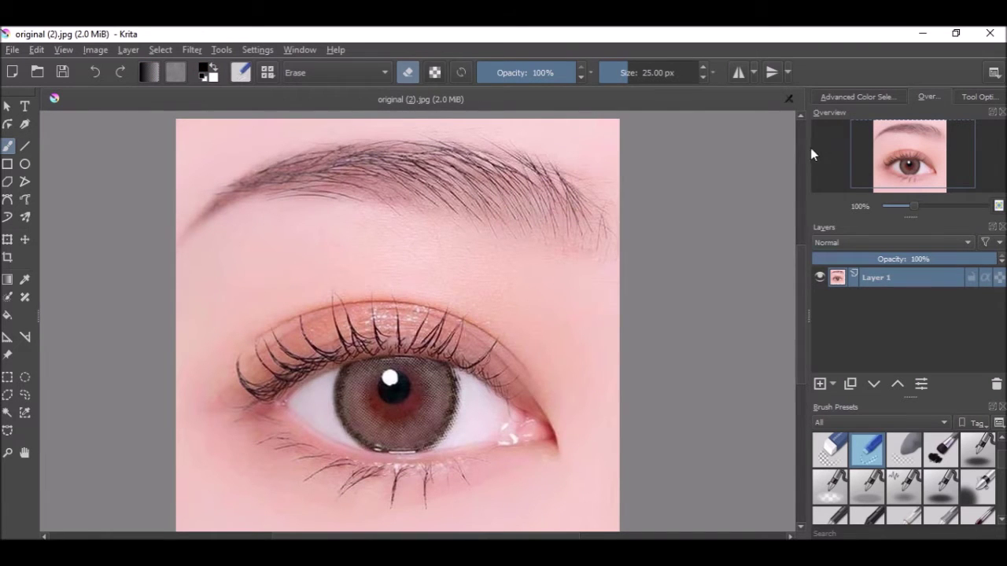
Step: Widen the docker column and enlarge the Overview and Brush Presets dockers
left_click_drag(807, 149, 785, 149)
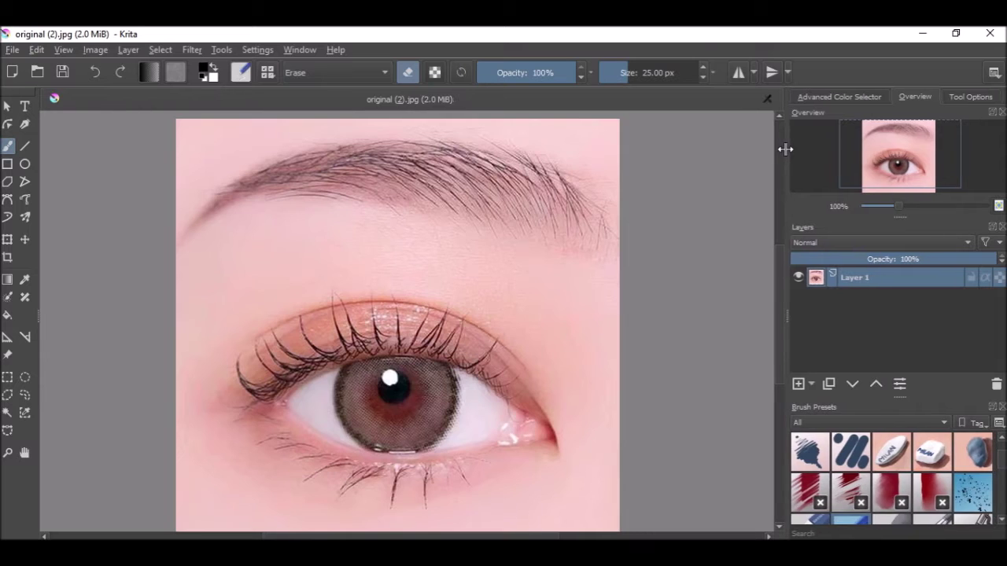
left_click_drag(896, 220, 899, 249)
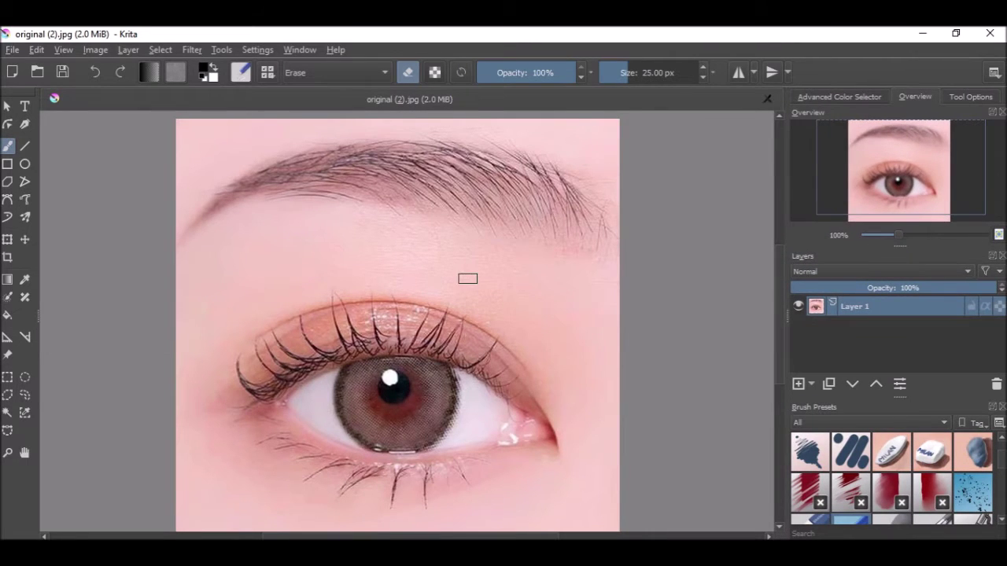
scroll(467, 278, "down", 2)
scroll(467, 279, "up", 3)
scroll(479, 258, "down", 3)
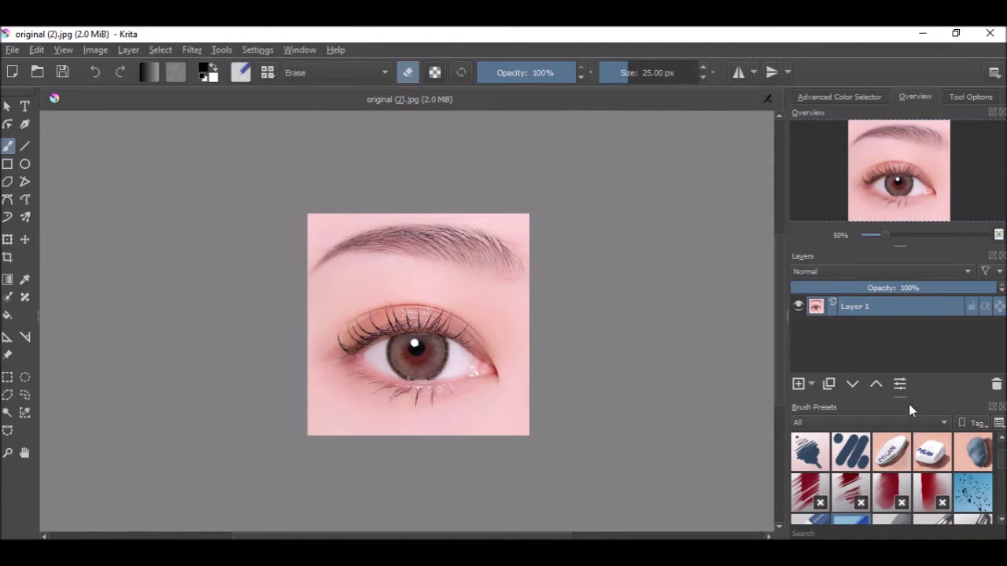
mouse_move(902, 397)
left_mouse_down()
mouse_move(903, 409)
mouse_move(903, 386)
left_mouse_up()
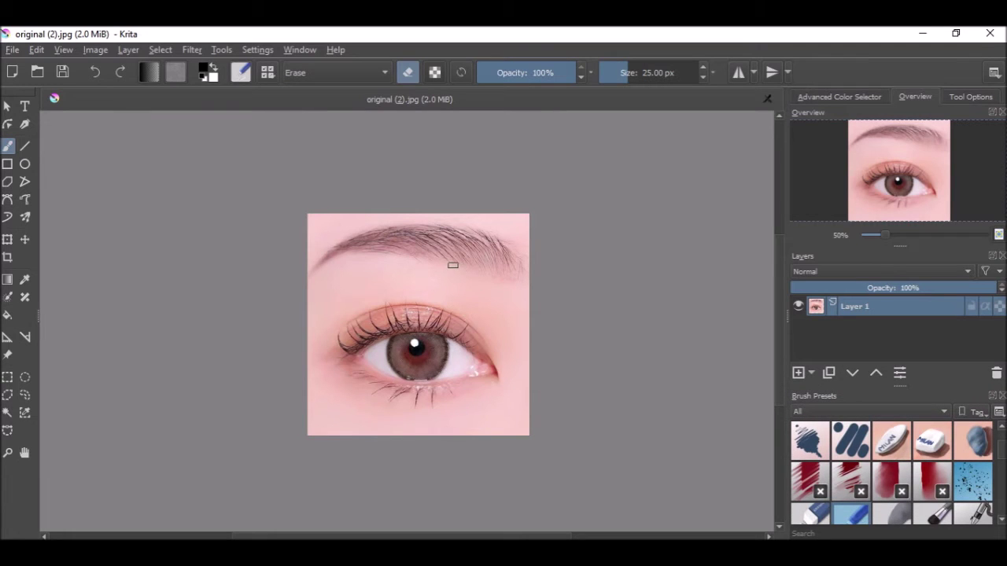
Step: Add a new paint layer above the eye photo and select the Curve_ink preset from the realism brushes
left_click(796, 373)
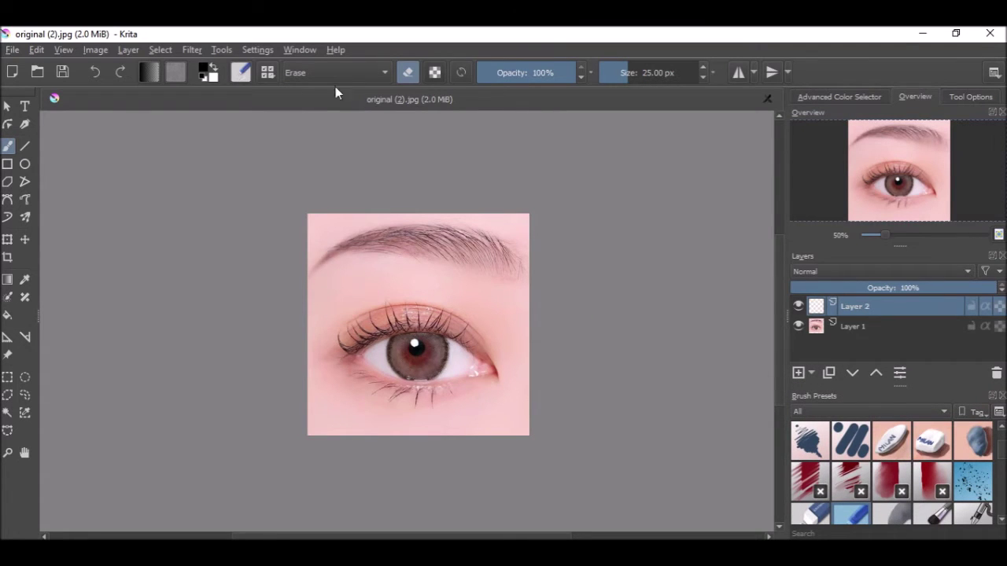
left_click(240, 73)
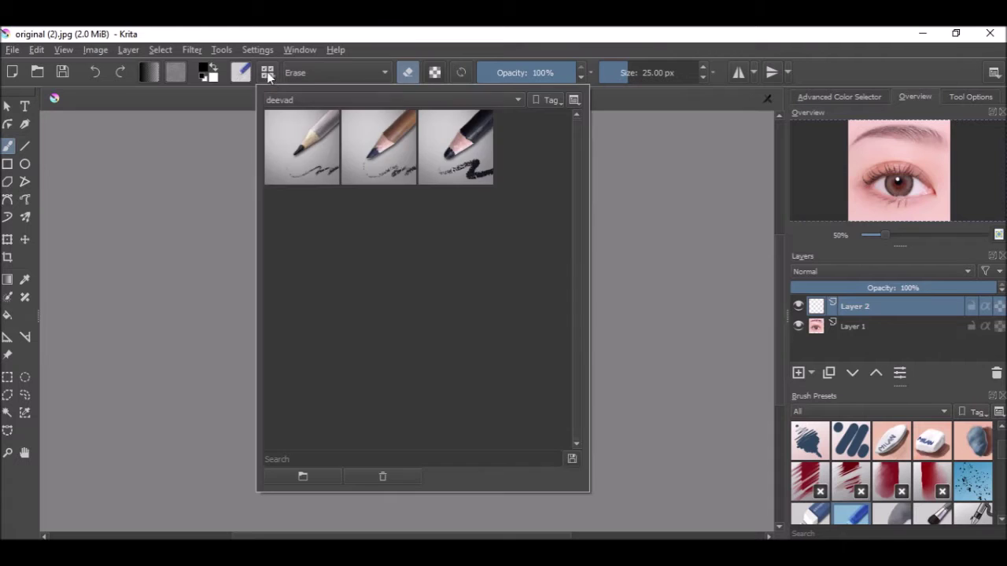
left_click(311, 99)
left_click(337, 317)
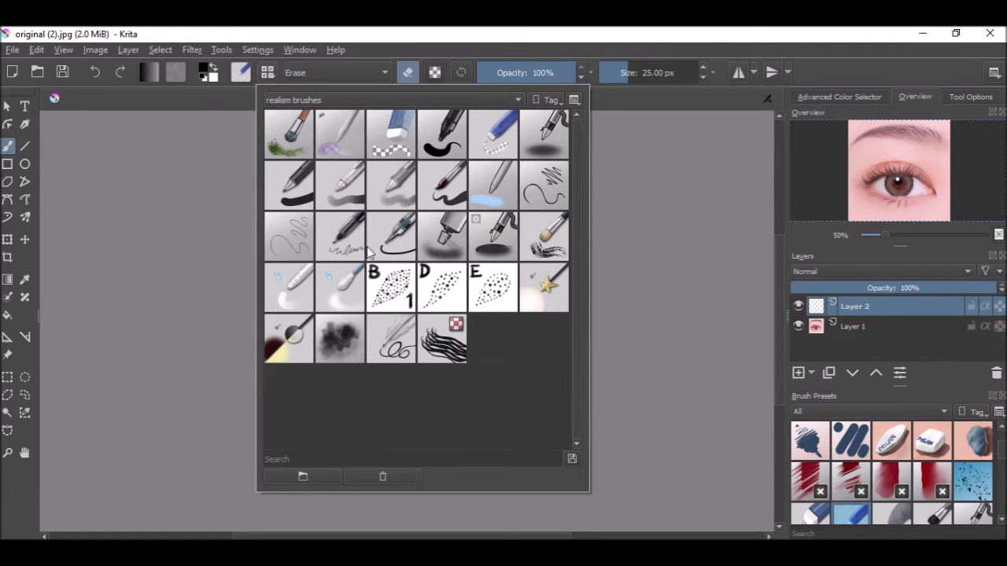
left_click(295, 242)
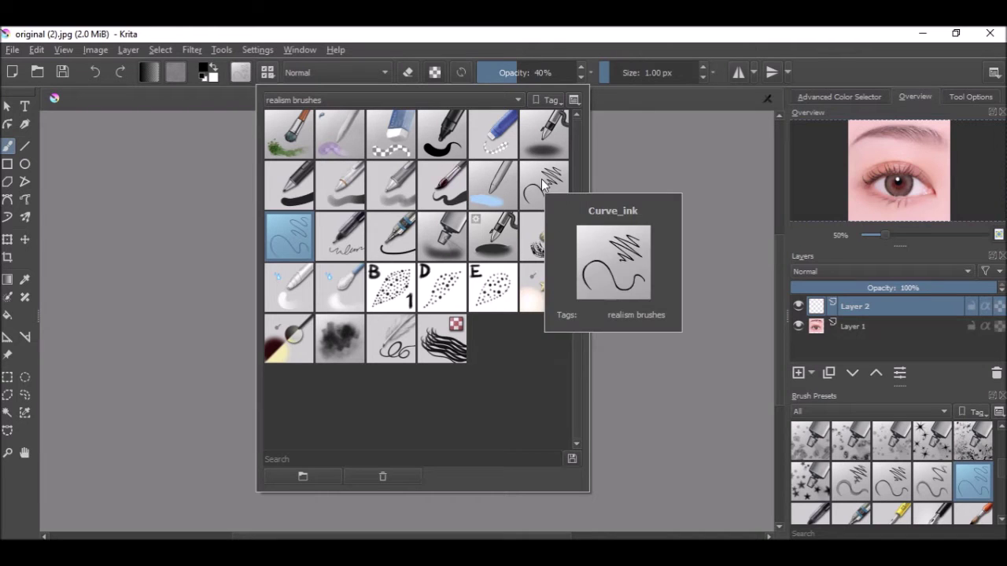
mouse_move(272, 243)
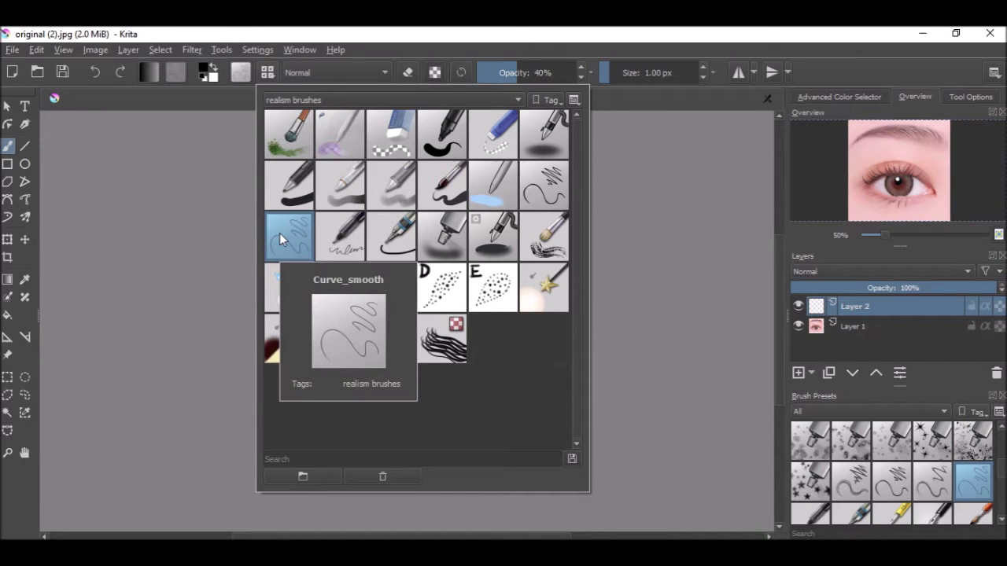
left_click(554, 183)
Step: Draw an S-shaped Curve_ink test stroke on the skin between the eyelid and the eyebrow, and undo it
scroll(413, 291, "up", 4)
scroll(414, 291, "up", 1)
mouse_move(404, 213)
left_mouse_down()
mouse_move(378, 272)
mouse_move(401, 339)
left_mouse_up()
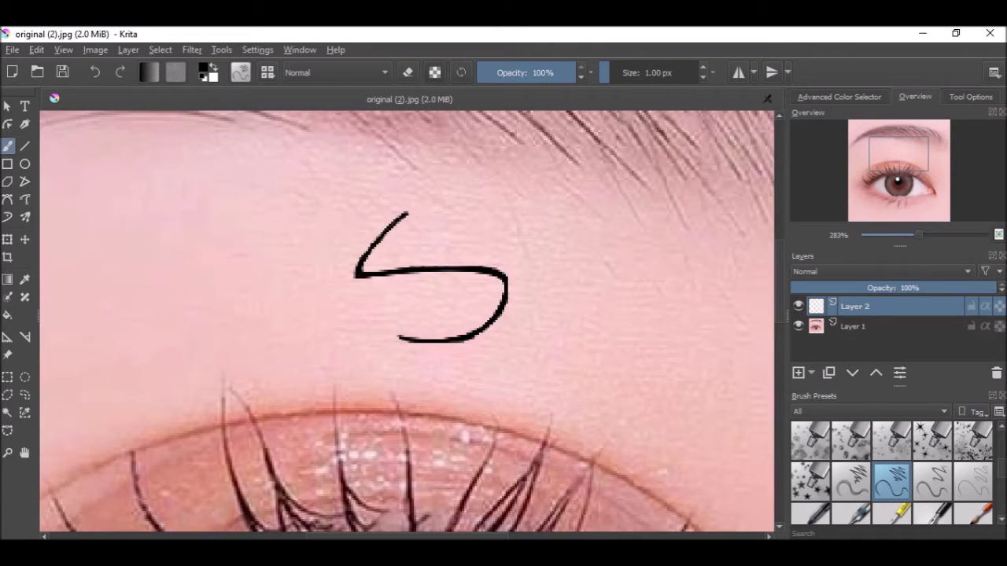
key("ctrl+z")
Step: Set the brush size to 4 px, draw another test stroke above the eyelid, and undo it
left_click_drag(610, 75, 611, 75)
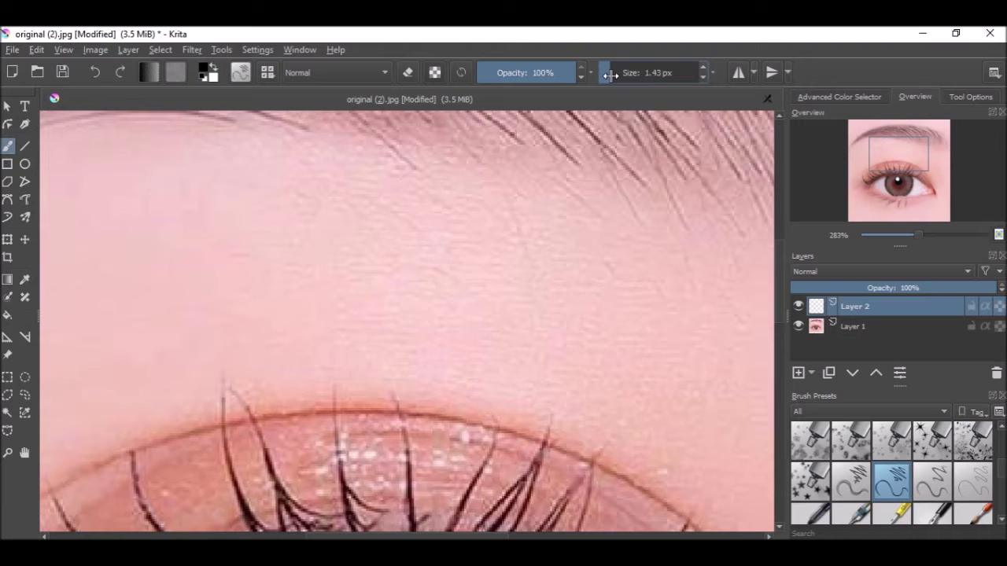
left_click(703, 68)
mouse_move(397, 140)
left_mouse_down()
mouse_move(373, 191)
mouse_move(412, 259)
mouse_move(359, 294)
left_mouse_up()
scroll(408, 260, "down", 4)
key("ctrl+z")
key("ctrl+z")
Step: Select the blue ink pen preset beside the airbrush in the realism brushes
left_click(240, 72)
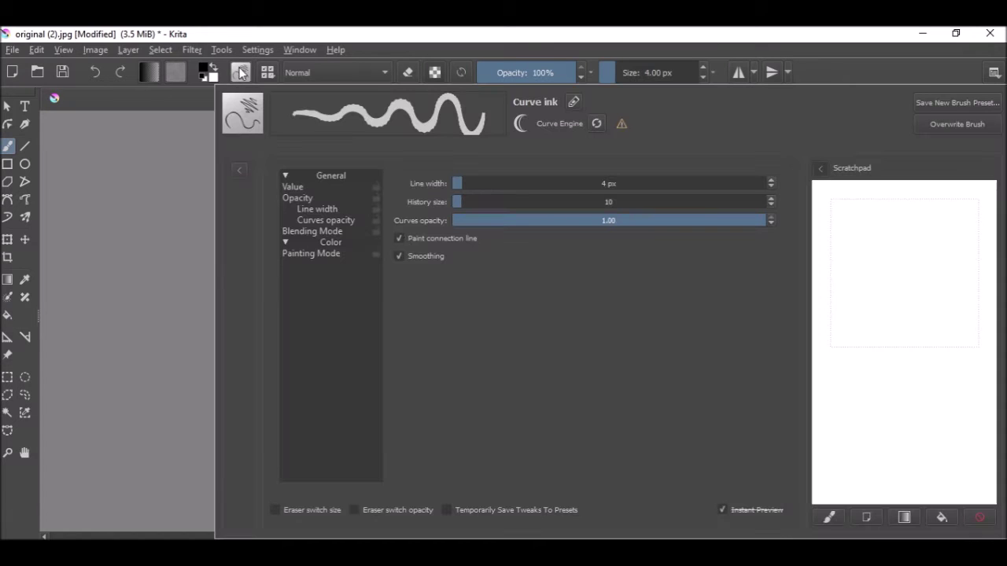
left_click(267, 73)
left_click(267, 72)
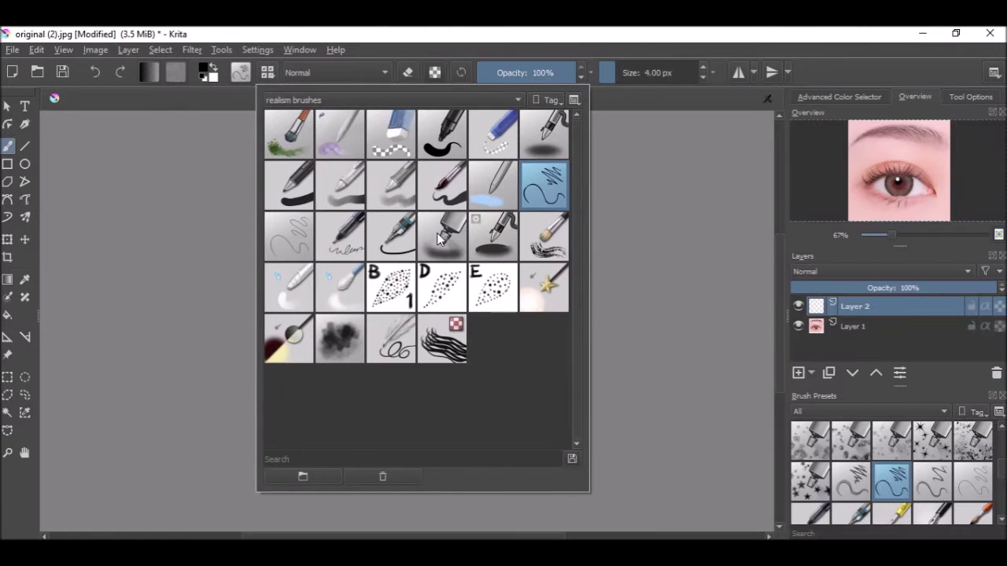
left_click(398, 241)
left_click(666, 239)
Step: Draw three black test strokes with the ink pen on the skin below the eyebrow, undoing each one
scroll(478, 247, "up", 2)
mouse_move(410, 269)
left_mouse_down()
mouse_move(420, 298)
mouse_move(380, 315)
left_mouse_up()
key("ctrl+z")
scroll(396, 301, "up", 2)
mouse_move(387, 272)
left_mouse_down()
mouse_move(426, 299)
mouse_move(400, 346)
left_mouse_up()
key("ctrl+z")
scroll(405, 306, "up", 2)
mouse_move(433, 270)
left_mouse_down()
mouse_move(434, 322)
mouse_move(338, 331)
left_mouse_up()
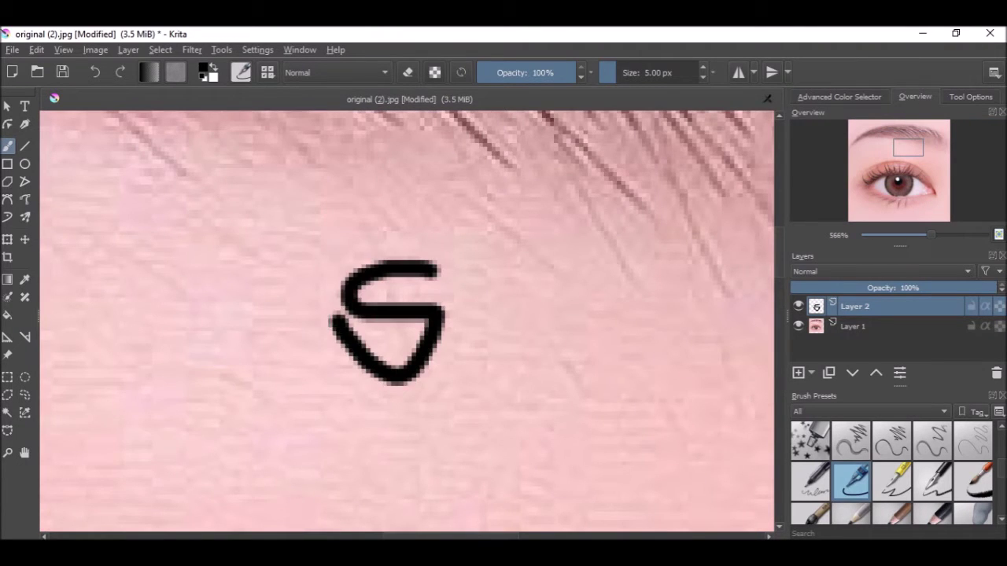
key("ctrl+z")
Step: Select the Curve_smooth preset from the realism brushes and sample a reddish brown from the eyebrow hairs as the foreground colour
left_click(268, 78)
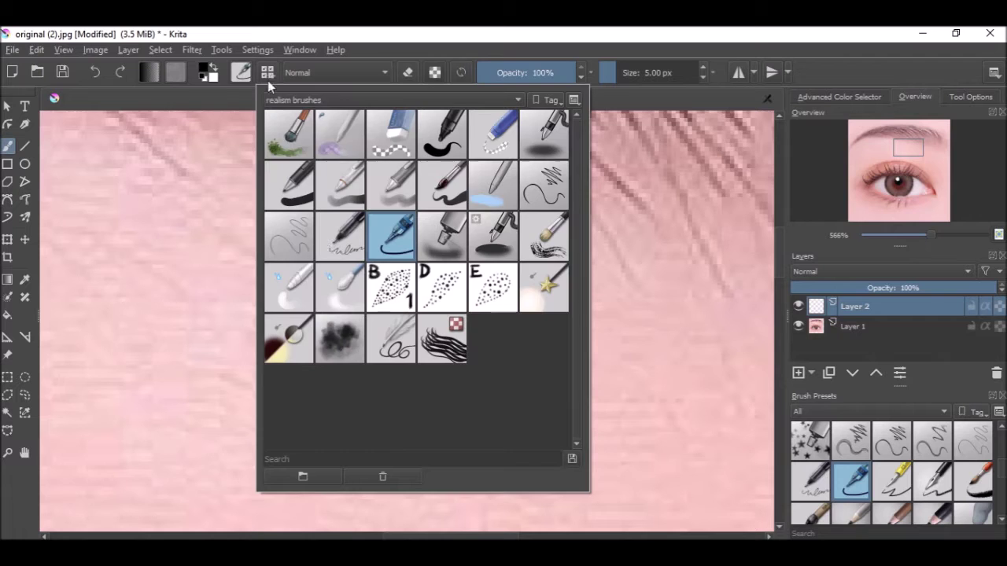
left_click(303, 242)
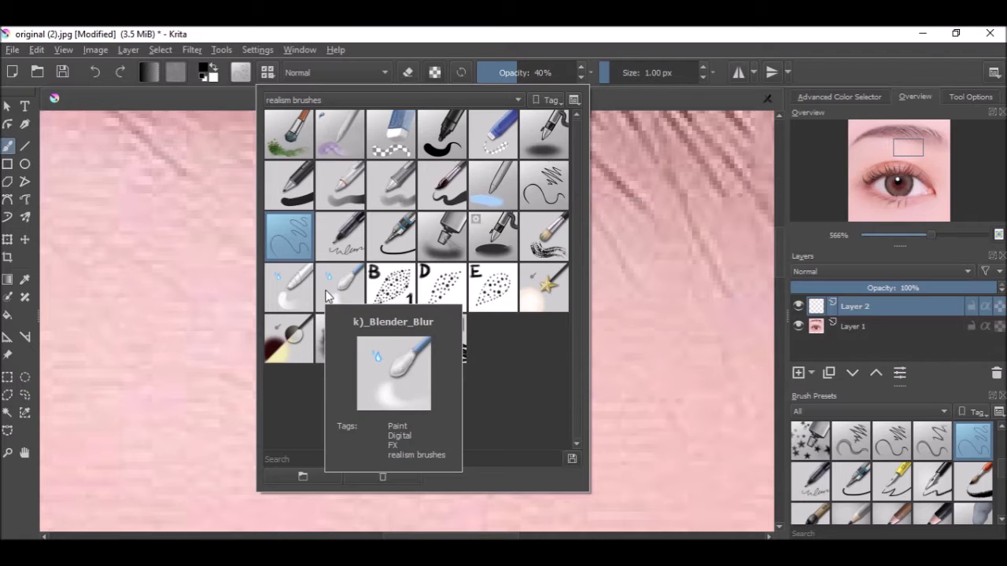
left_click(207, 343)
scroll(208, 340, "down", 4)
scroll(393, 245, "up", 2)
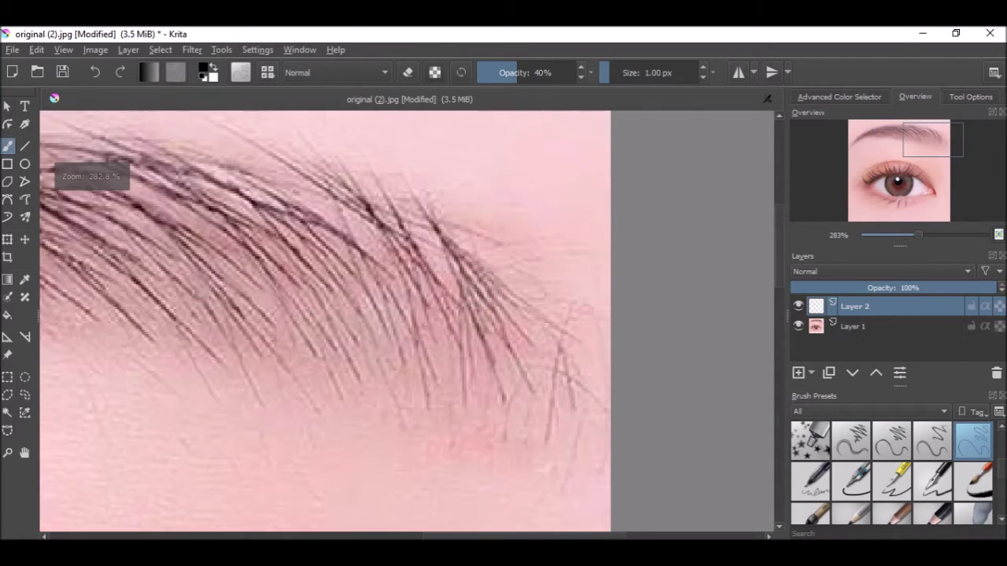
left_click(477, 274, "ctrl")
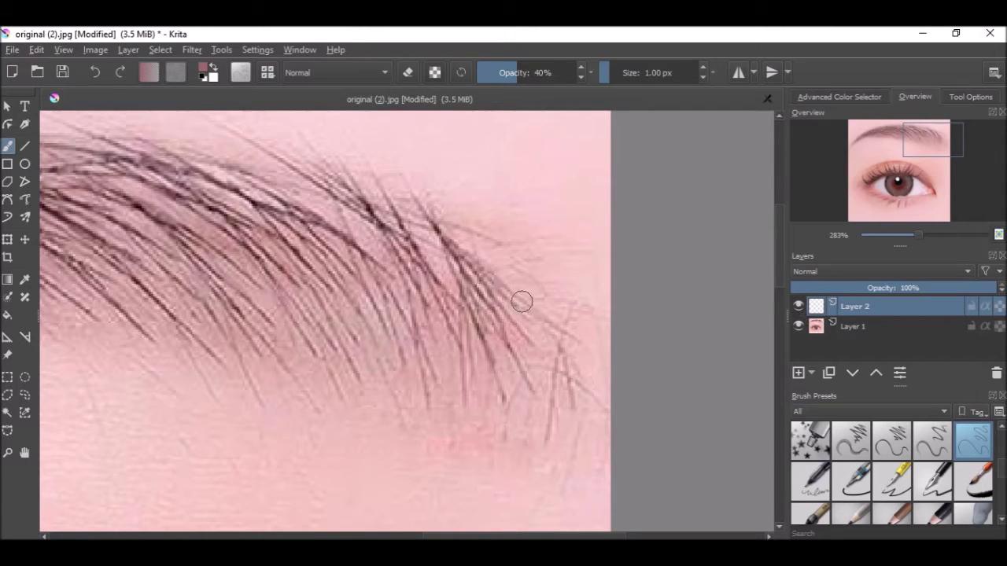
left_click(479, 289, "ctrl")
Step: Draw a short test hair over the eyebrow with the Curve_smooth brush and undo it
left_click_drag(481, 271, 452, 240)
scroll(483, 316, "down", 1)
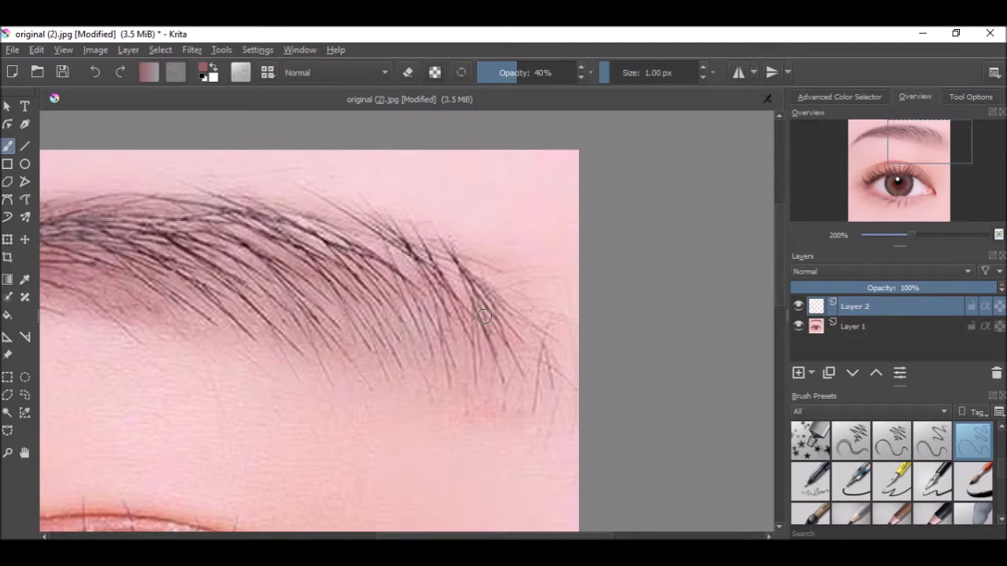
left_click_drag(413, 342, 430, 366)
key("ctrl+z")
Step: Set the brush opacity to 100%, draw a test stroke across the inner end of the eyebrow, and undo it
left_click_drag(536, 75, 618, 81)
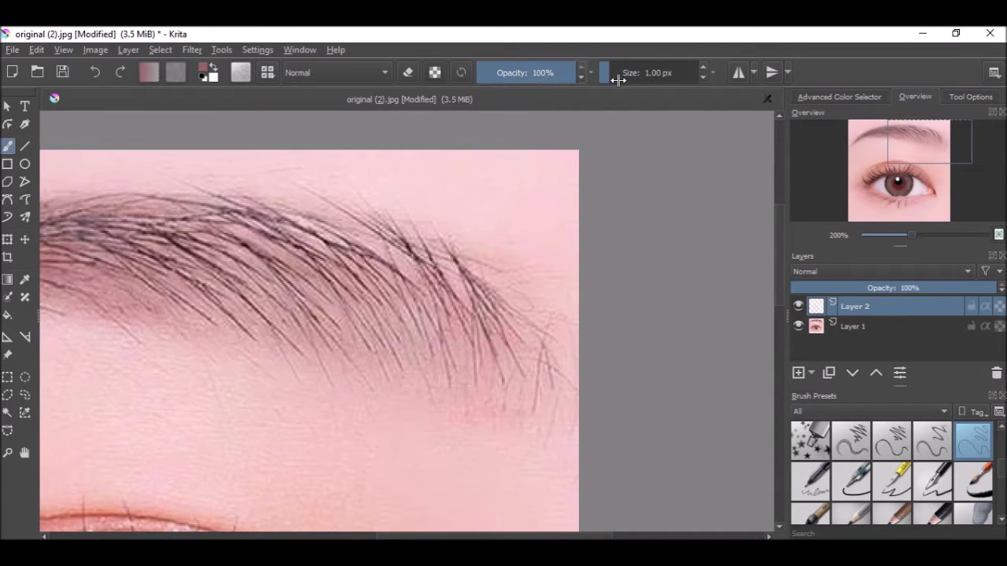
scroll(513, 278, "up", 1)
scroll(513, 278, "up", 1)
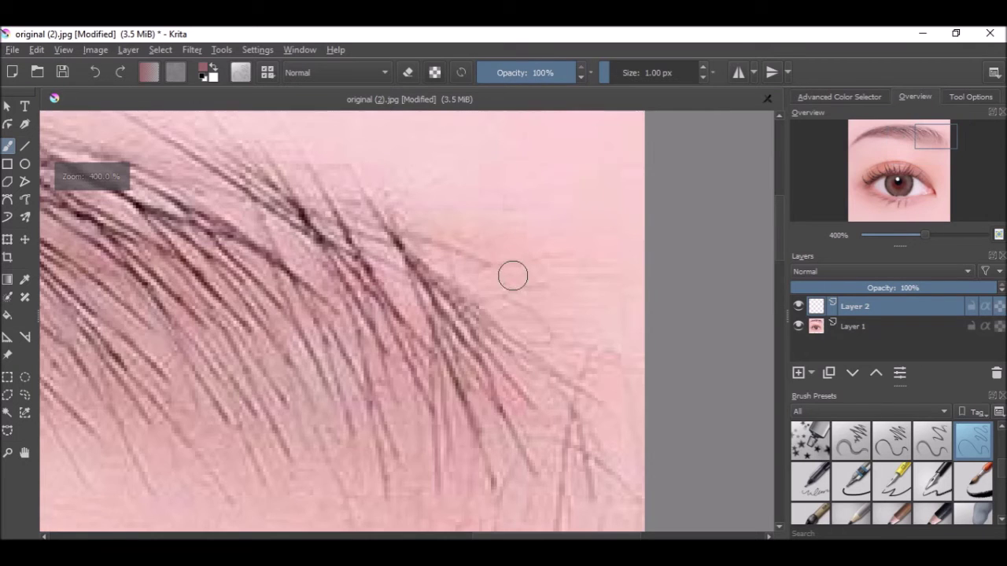
left_click(535, 76)
mouse_move(532, 85)
left_mouse_down()
mouse_move(524, 88)
mouse_move(647, 94)
left_mouse_up()
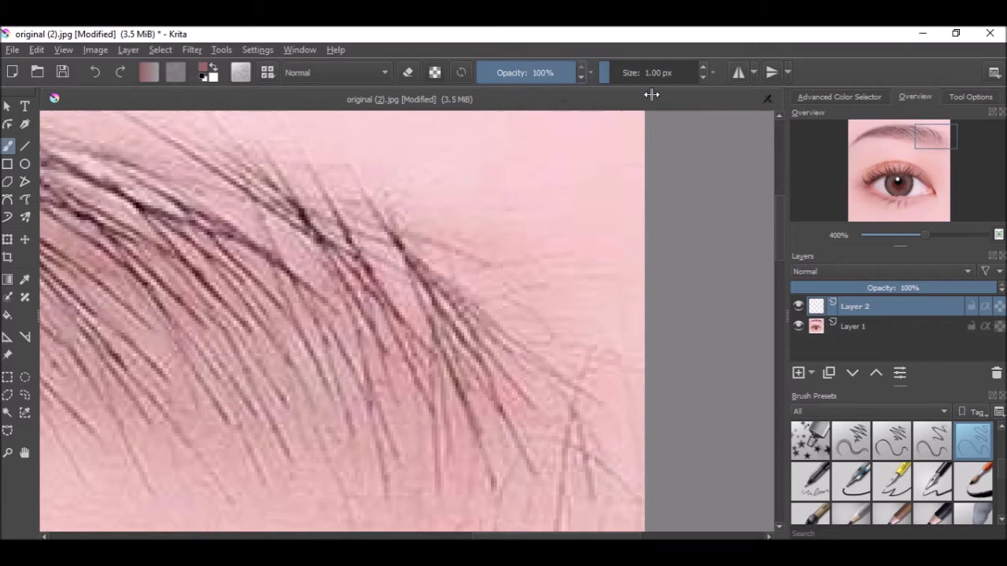
mouse_move(479, 218)
left_mouse_down()
mouse_move(573, 291)
mouse_move(581, 326)
left_mouse_up()
key("ctrl+z")
scroll(508, 271, "down", 6)
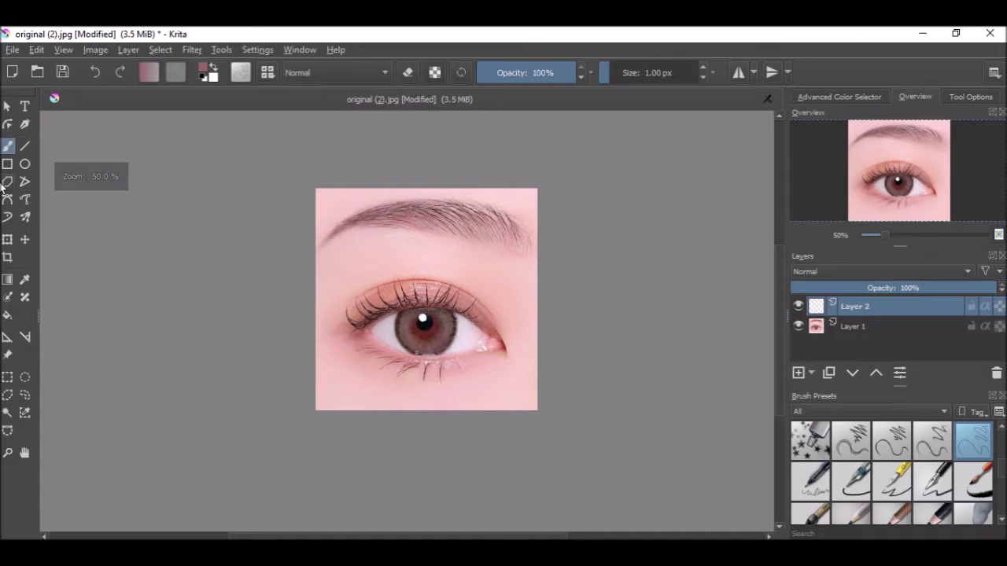
left_click(37, 50)
mouse_move(55, 50)
mouse_move(96, 50)
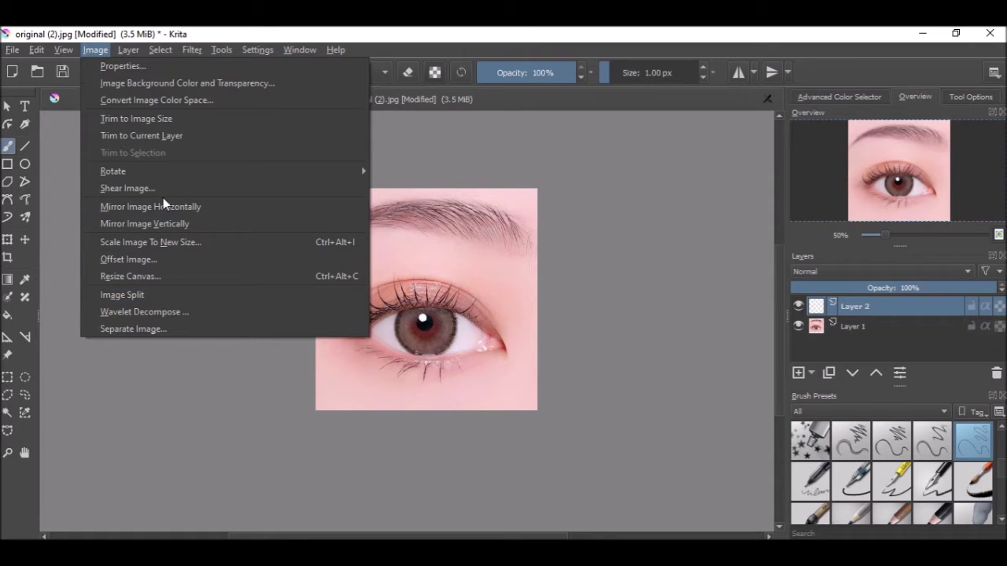
mouse_move(153, 169)
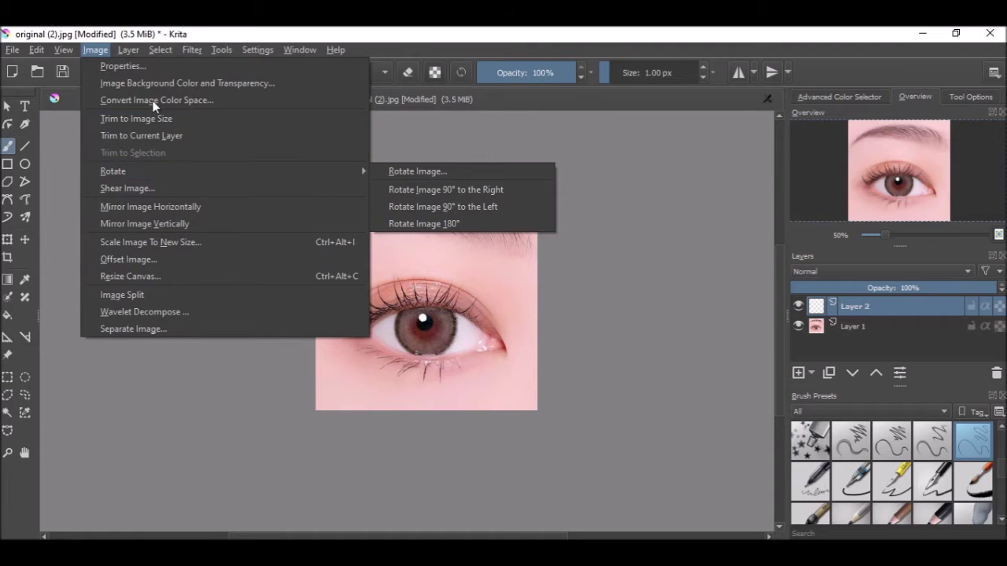
mouse_move(137, 52)
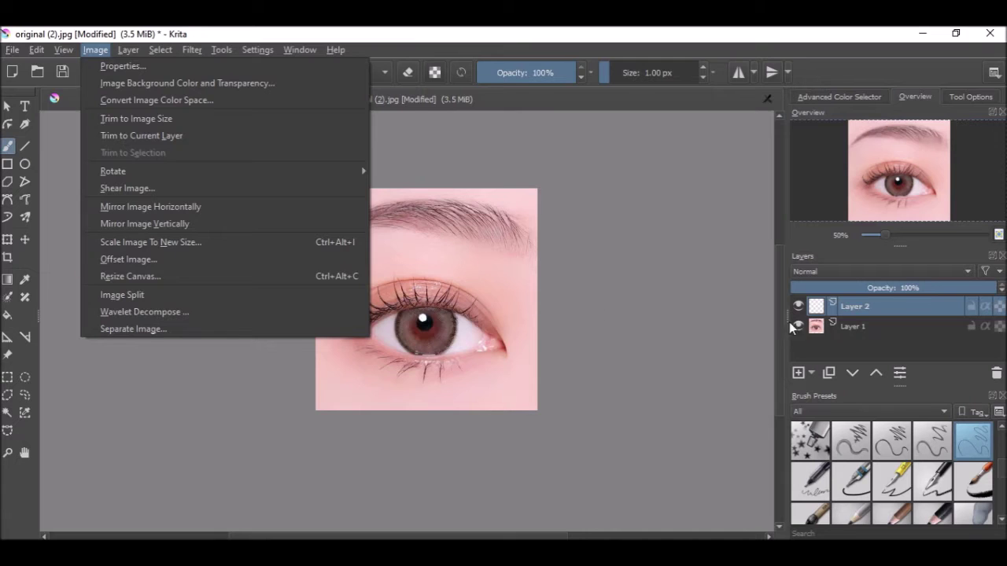
Step: Flip the eye photo on Layer 1 horizontally with the Transform tool and refit it to the canvas
left_click(845, 324)
left_click(7, 240)
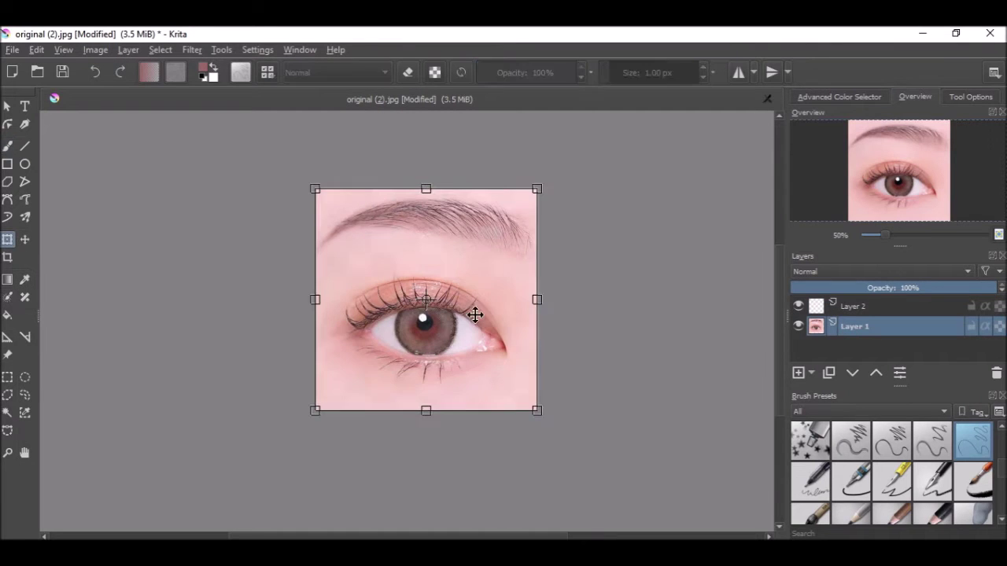
left_click_drag(317, 300, 701, 310)
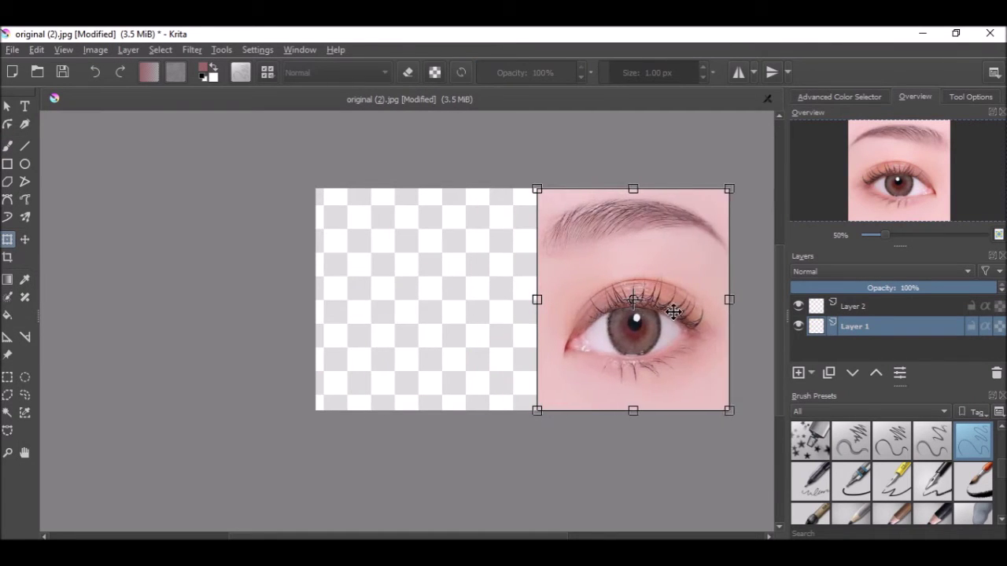
left_click_drag(634, 311, 408, 310)
left_click_drag(504, 300, 539, 300)
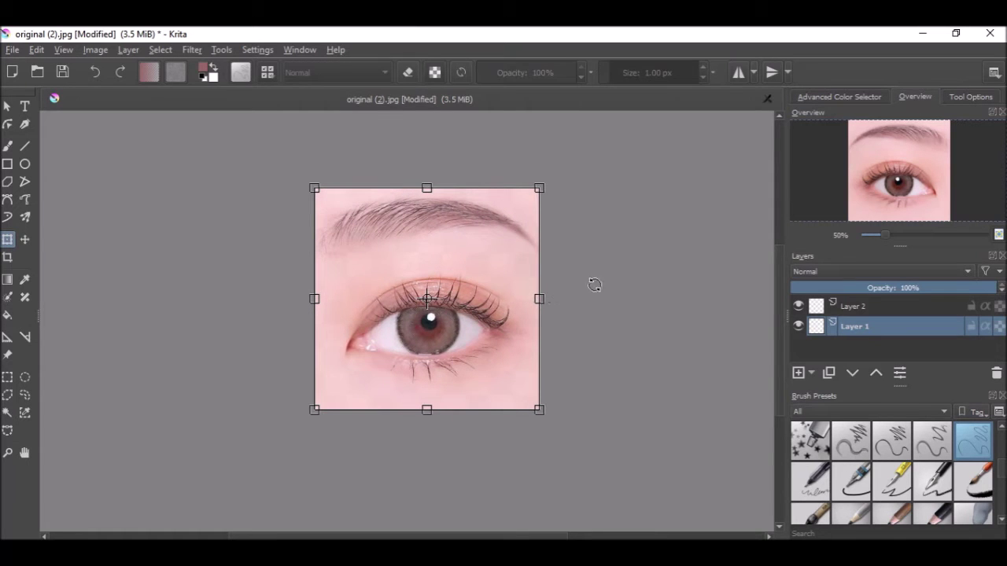
Step: Fine-tune the lower and left edges of the mirrored eye photo to the canvas borders and apply the transformation
scroll(472, 280, "up", 3)
scroll(516, 350, "down", 3)
scroll(523, 389, "up", 4)
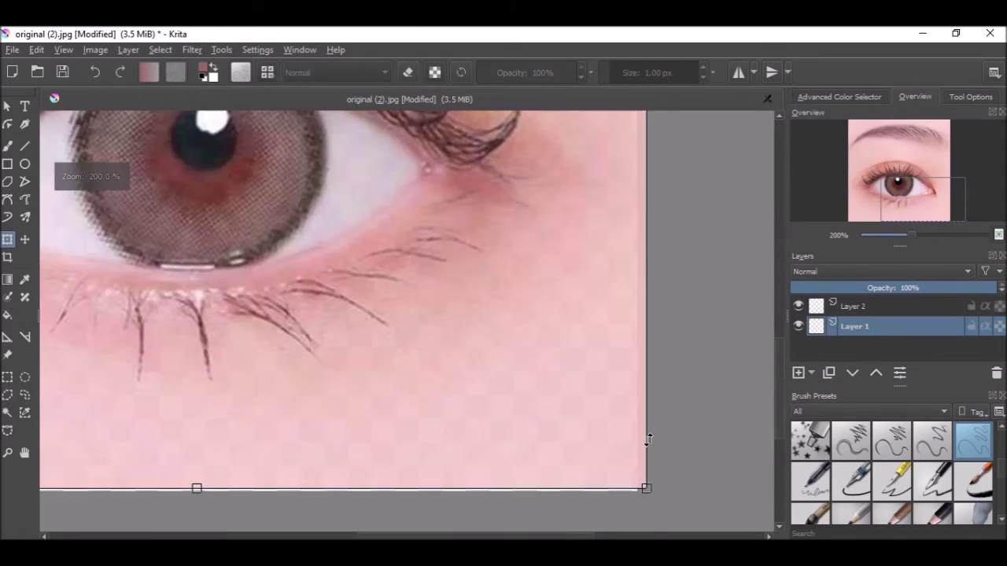
scroll(630, 406, "down", 2)
left_click_drag(412, 449, 411, 453)
left_click_drag(179, 227, 186, 228)
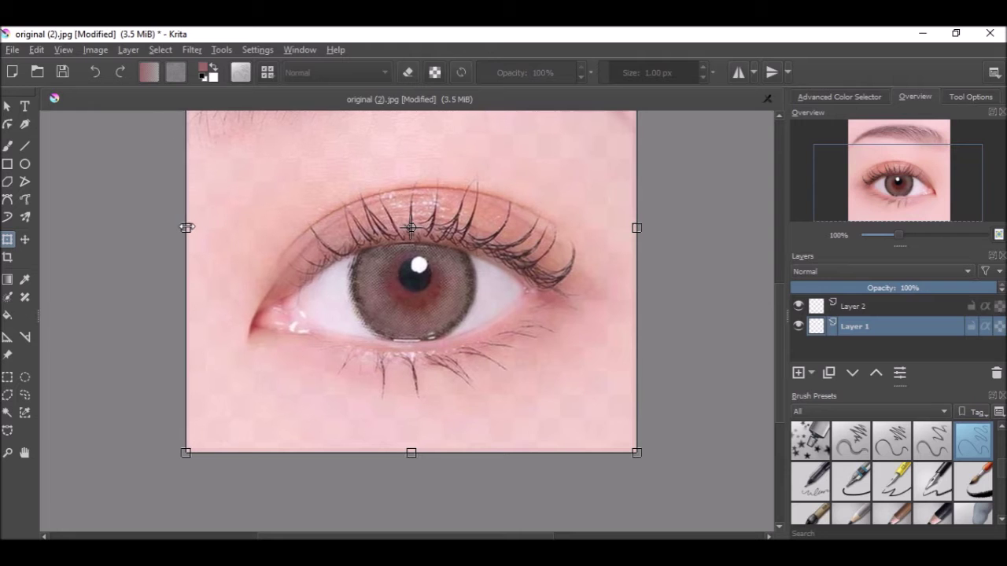
scroll(118, 339, "up", 1)
scroll(200, 272, "down", 4)
scroll(190, 276, "up", 2)
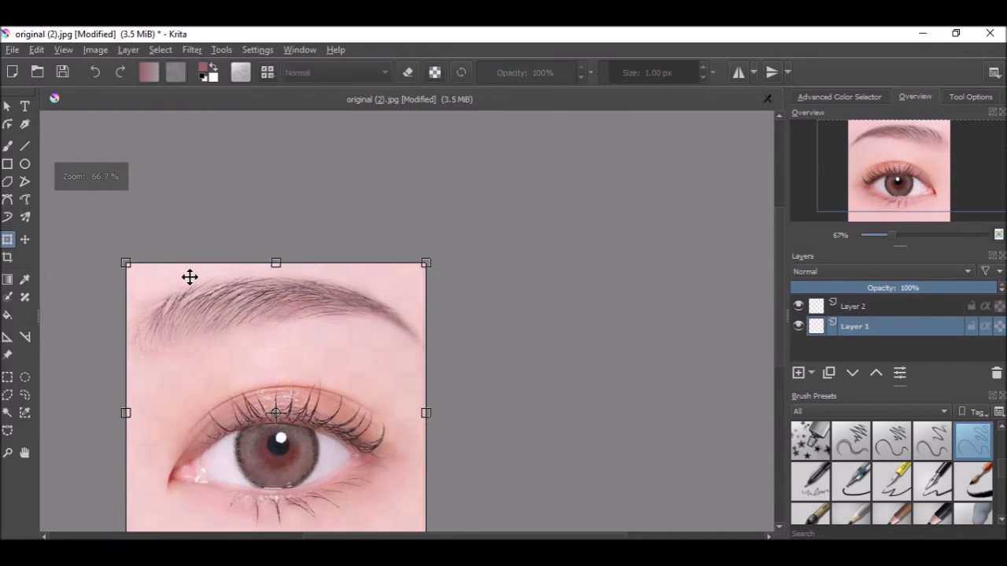
scroll(187, 278, "up", 3)
scroll(187, 278, "down", 3)
scroll(476, 263, "up", 2)
scroll(473, 198, "down", 3)
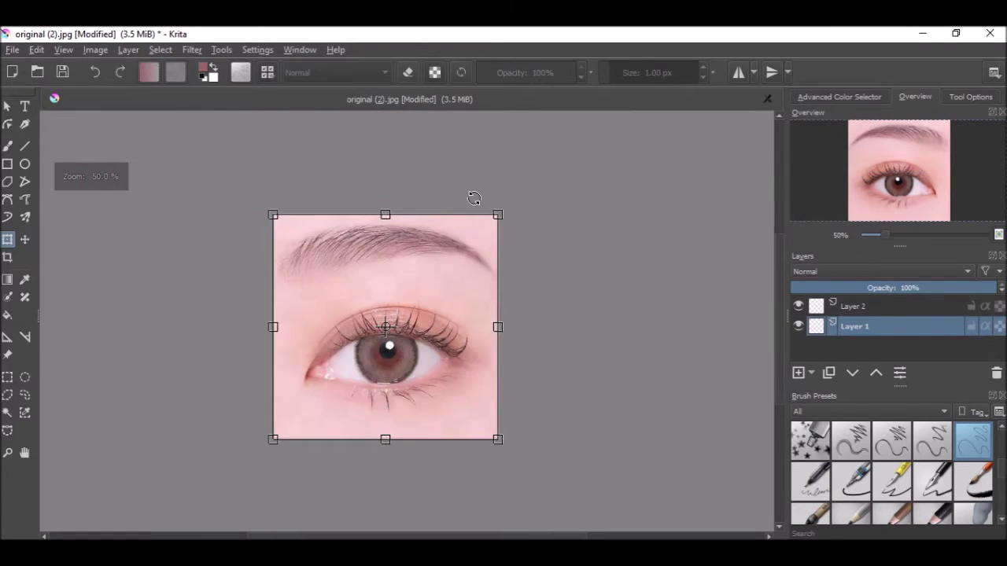
key("Return")
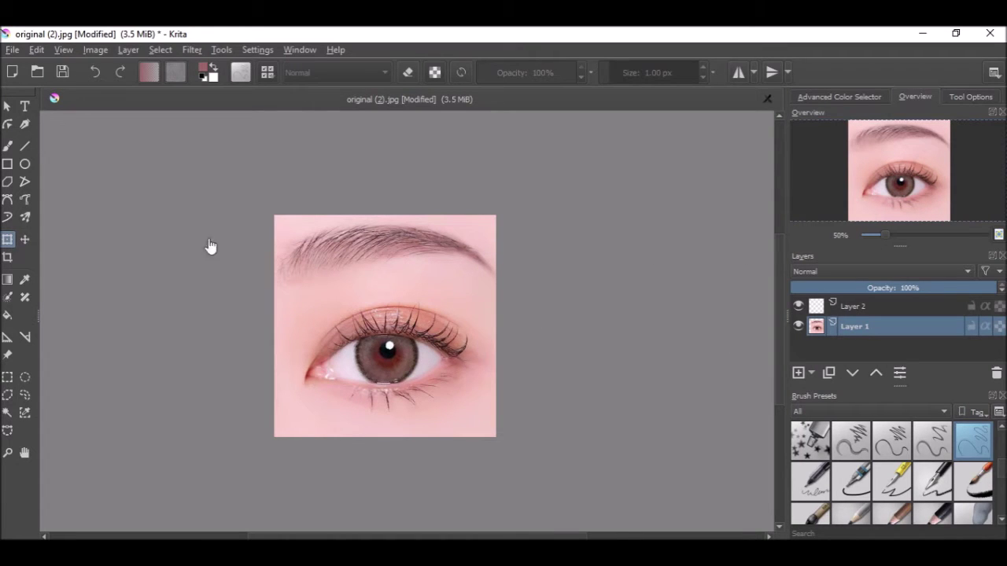
Step: Make Layer 2 active with the Freehand Brush and sample a dark reddish brown from the inner eyebrow hairs as the foreground colour
left_click(863, 307)
left_click(795, 309)
left_click(794, 308)
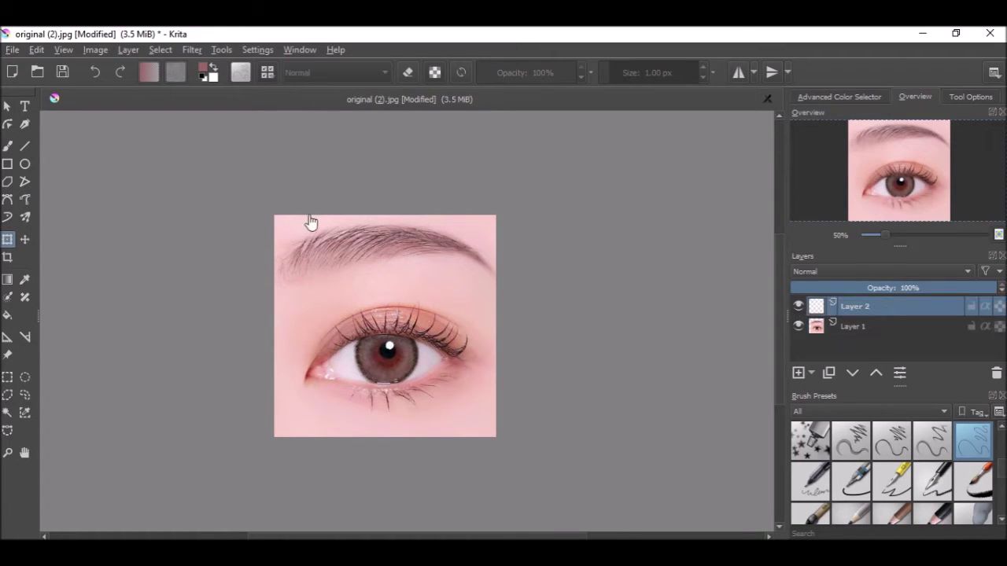
left_click(6, 146)
scroll(288, 242, "up", 4)
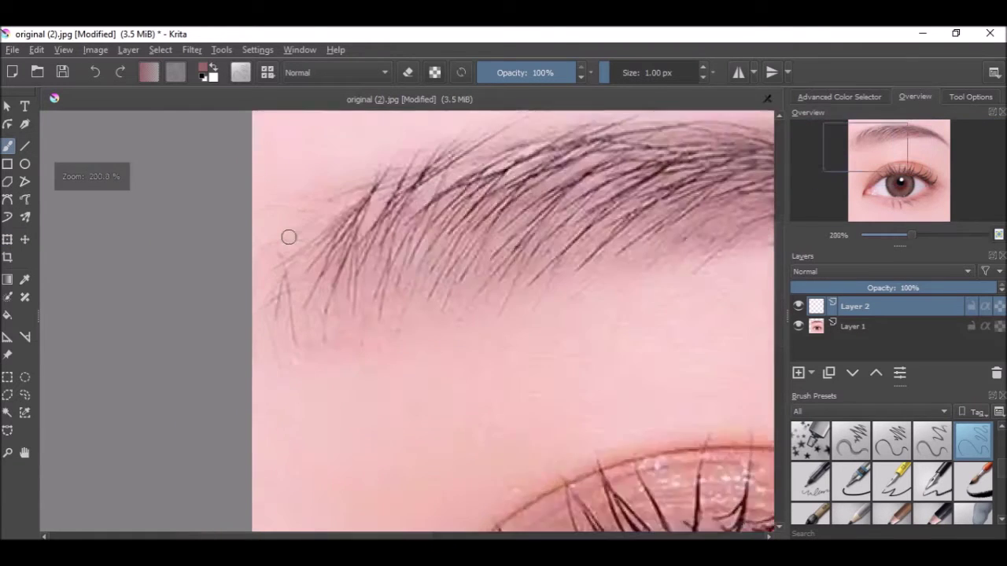
scroll(287, 236, "up", 1)
left_click(384, 213, "ctrl")
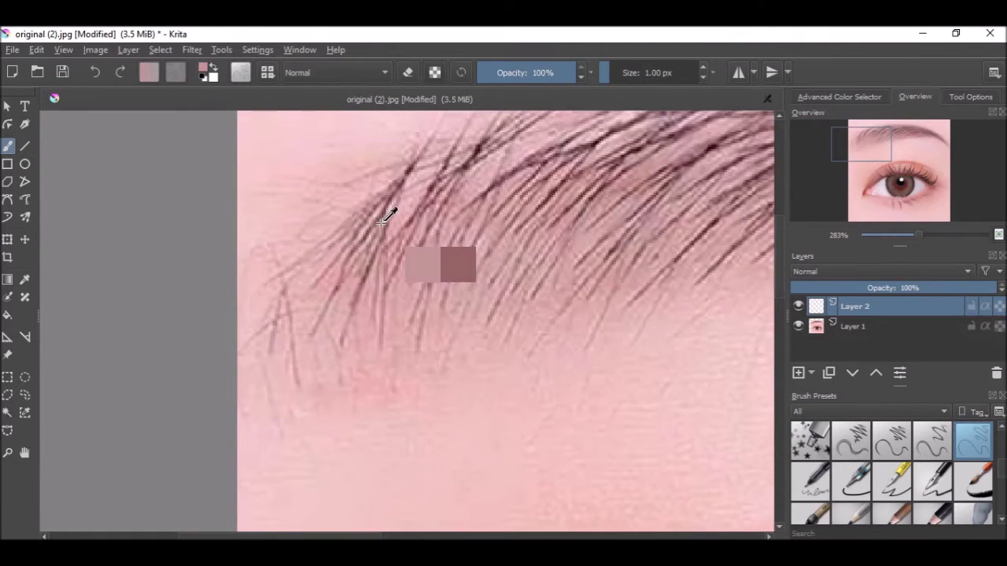
mouse_move(385, 202)
left_mouse_down()
mouse_move(394, 208)
mouse_move(390, 189)
mouse_move(416, 166)
mouse_move(405, 213)
left_mouse_up()
Step: Draw test hairs over the inner end of the eyebrow on Layer 2 with the sampled brown and undo them
left_click_drag(429, 263, 364, 276)
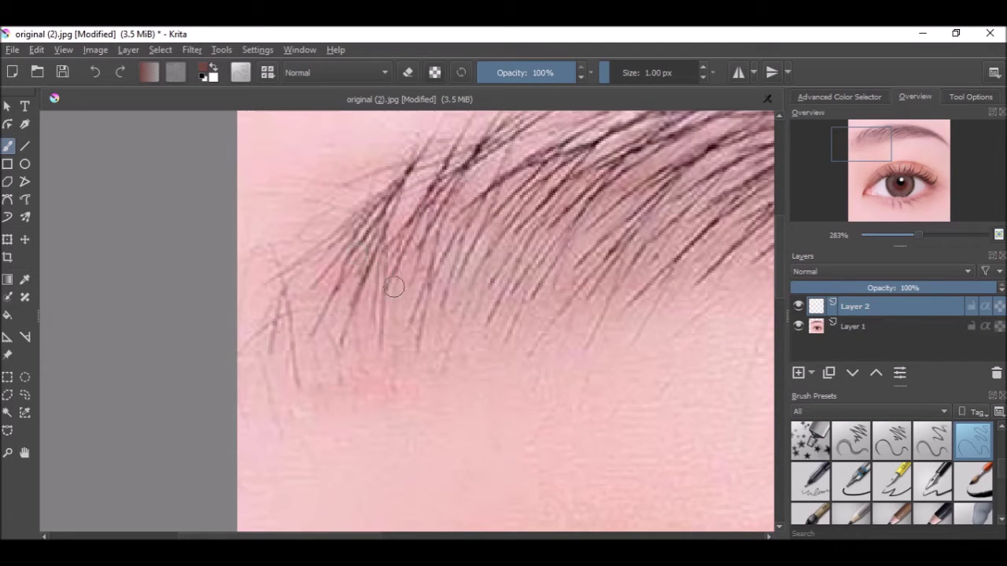
scroll(525, 243, "down", 1)
mouse_move(325, 168)
left_mouse_down()
mouse_move(398, 189)
mouse_move(371, 293)
left_mouse_up()
key("ctrl+z")
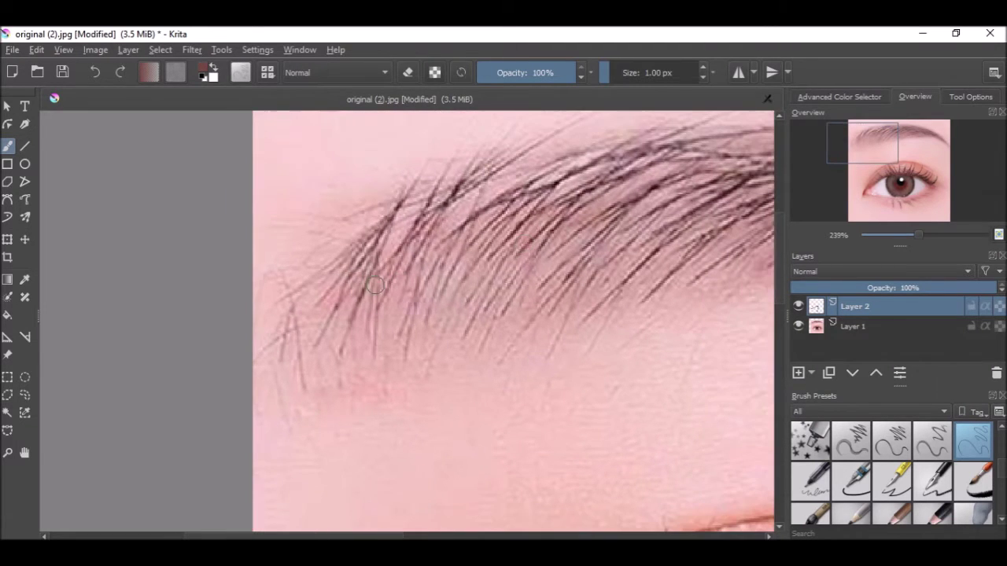
scroll(616, 333, "up", 3)
scroll(359, 413, "down", 11)
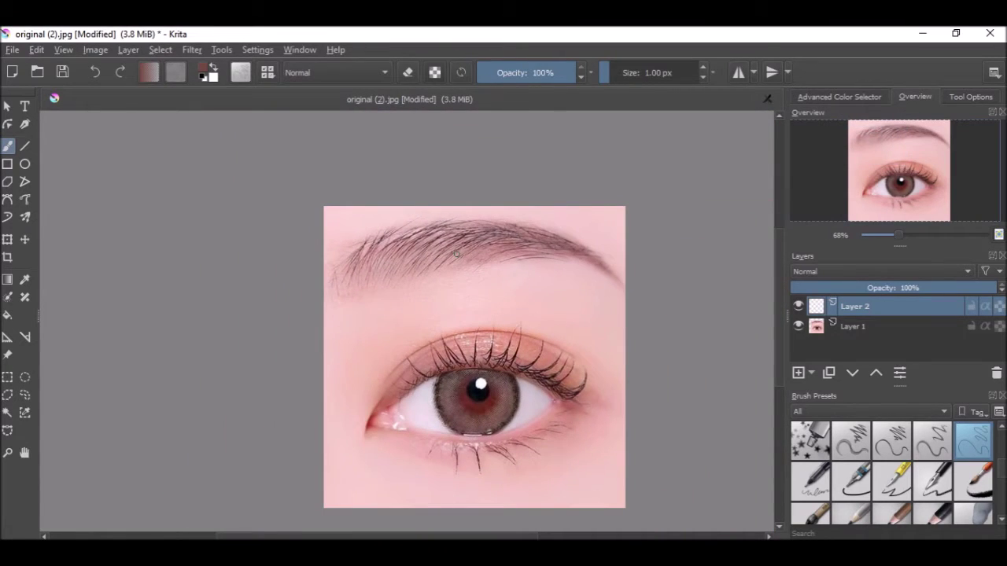
scroll(454, 387, "up", 4)
scroll(449, 353, "down", 1)
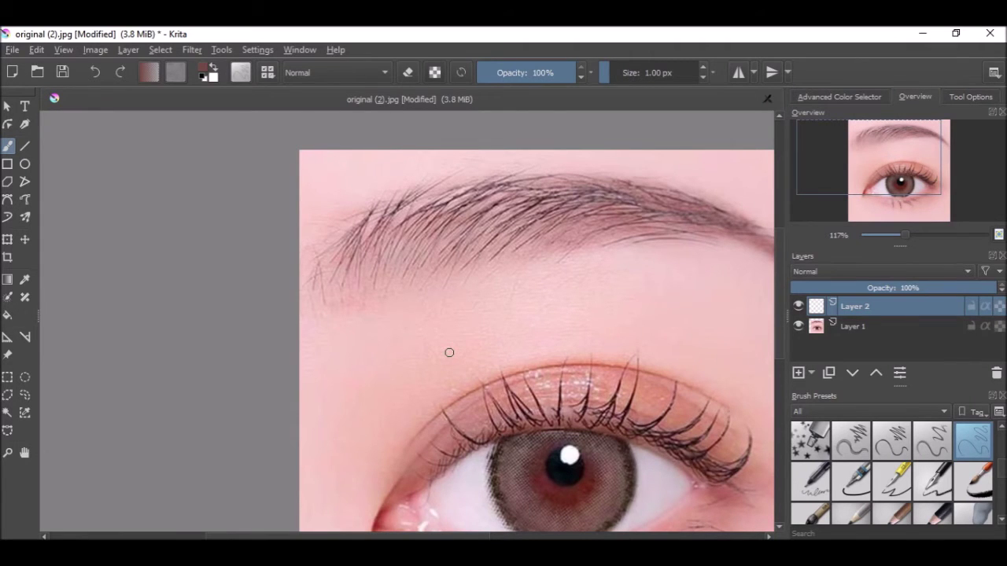
scroll(449, 352, "up", 5)
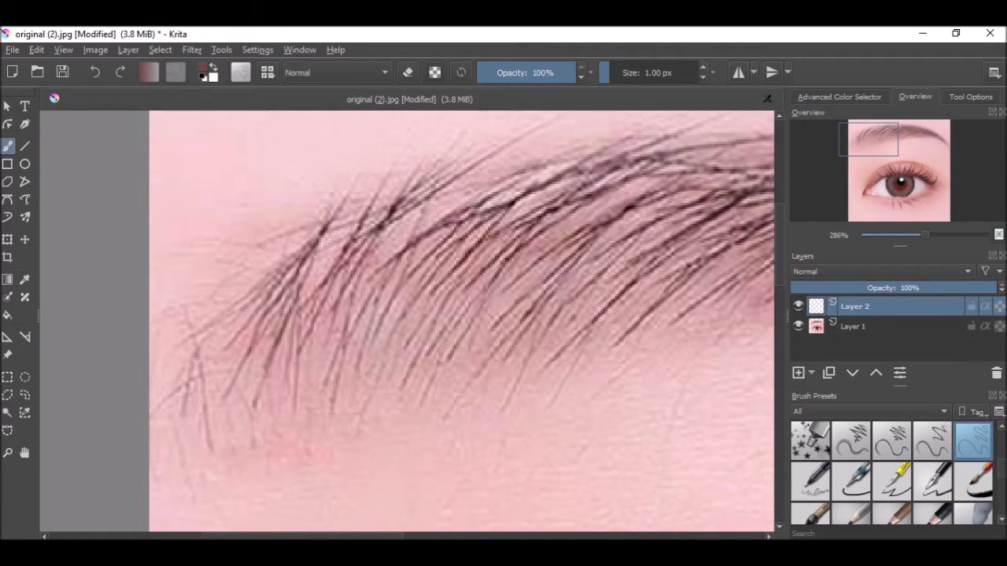
Step: Switch to the realismfinishedwork folder in File Explorer and preview several finished portraits to examine how their eyebrows are drawn
left_click(236, 504)
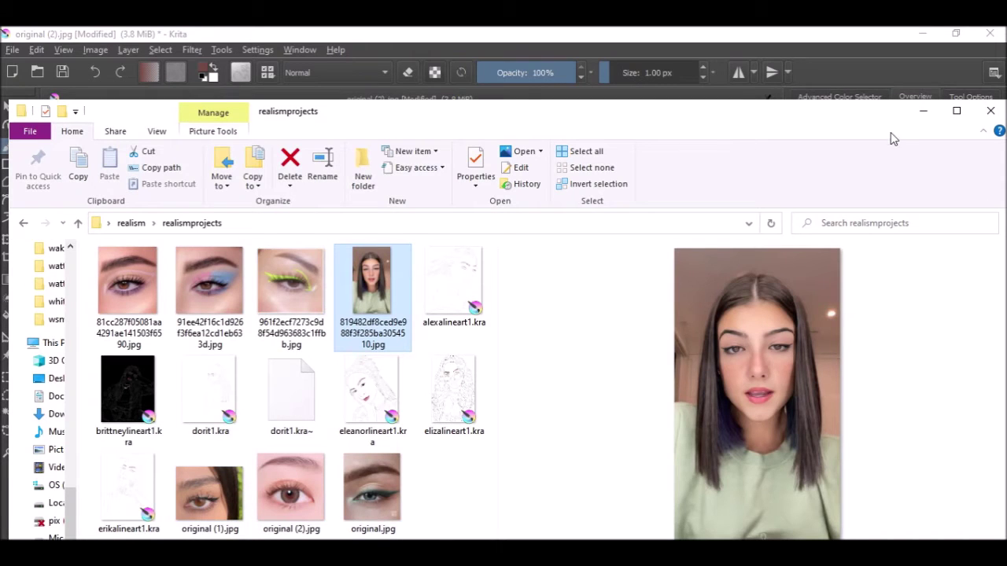
left_click(923, 111)
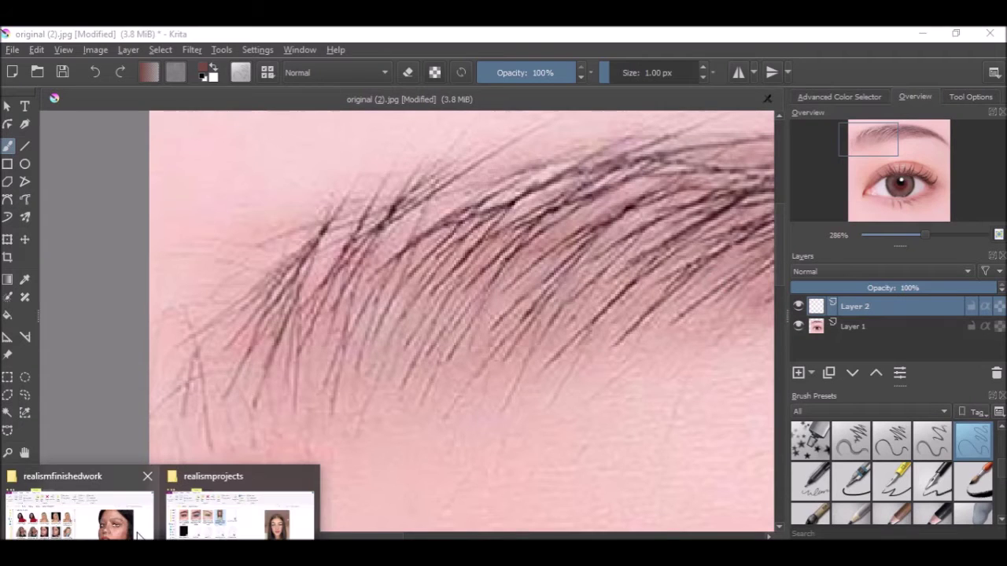
left_click(71, 504)
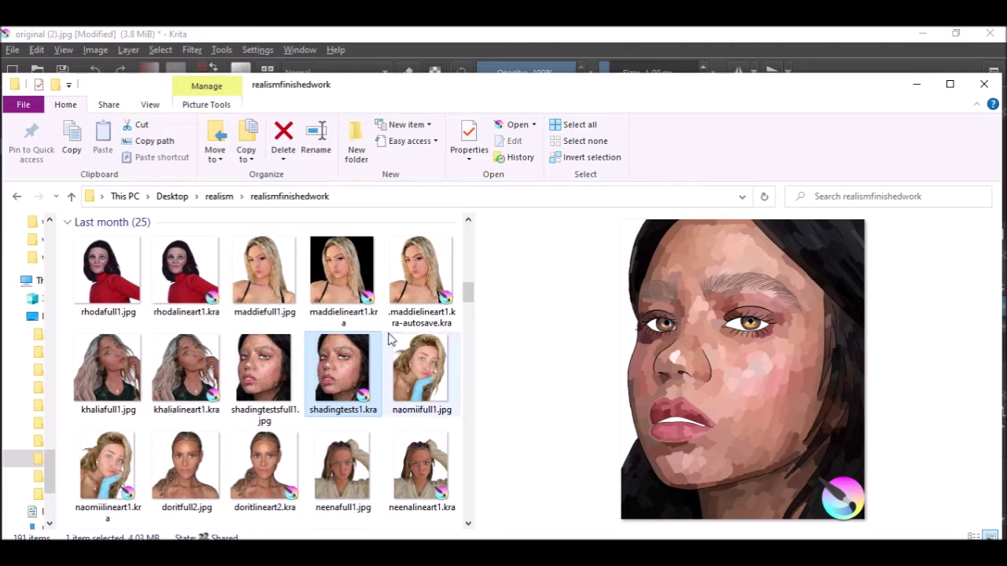
left_click(450, 303)
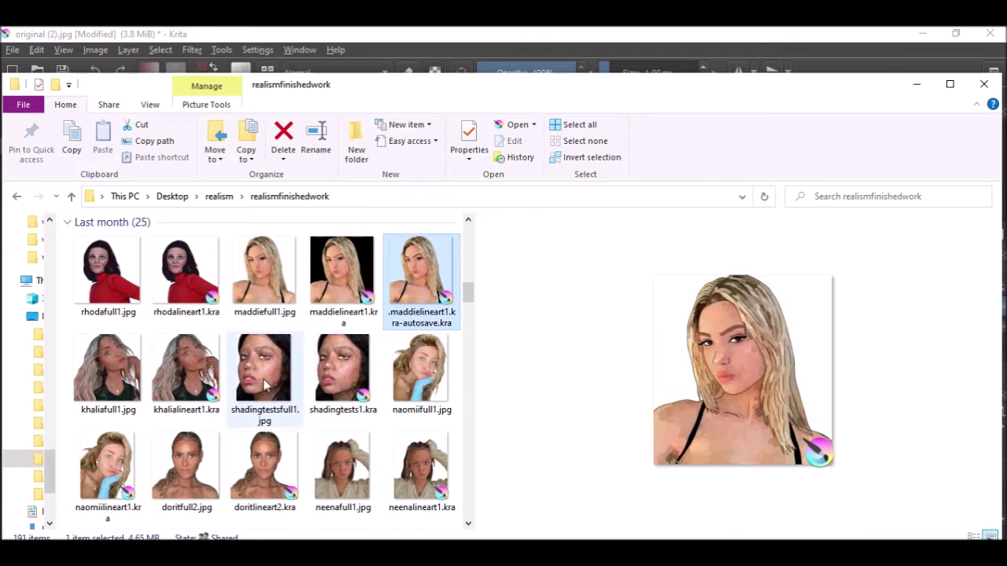
scroll(264, 378, "down", 5)
left_click(343, 470)
scroll(265, 402, "down", 5)
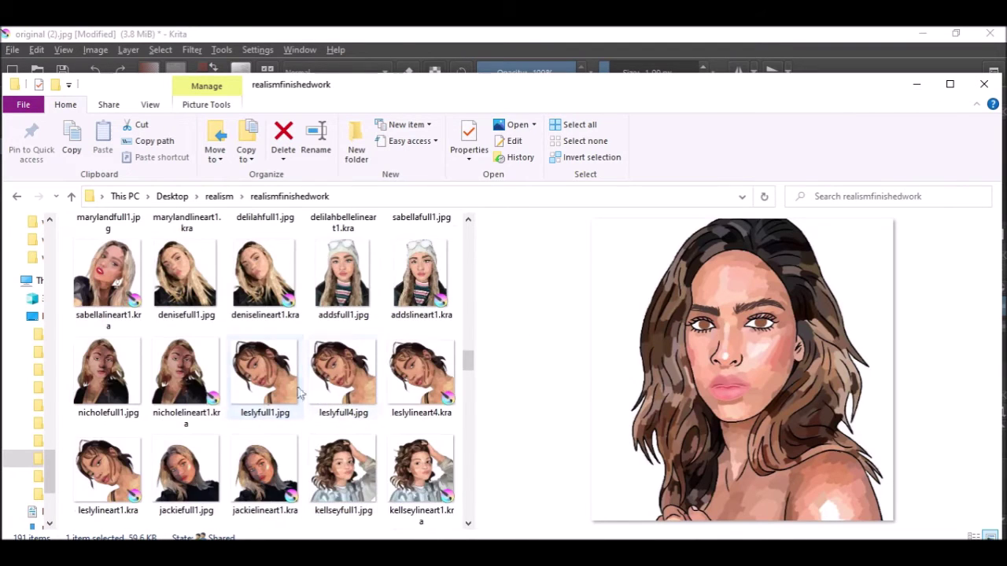
left_click(342, 381)
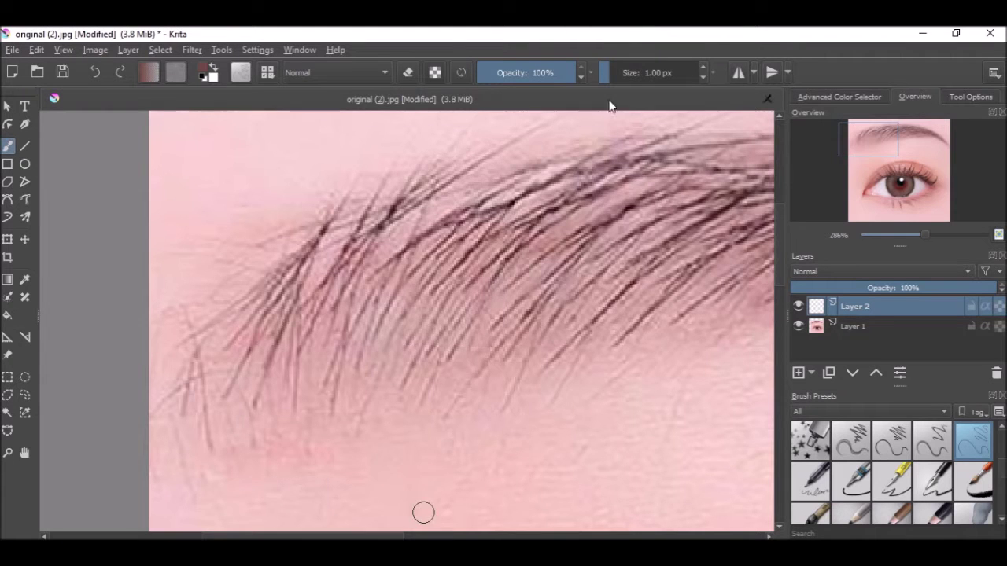
Step: Back in Krita, draw an outline around the whole eyebrow shape on Layer 2 and undo it
scroll(315, 353, "down", 5)
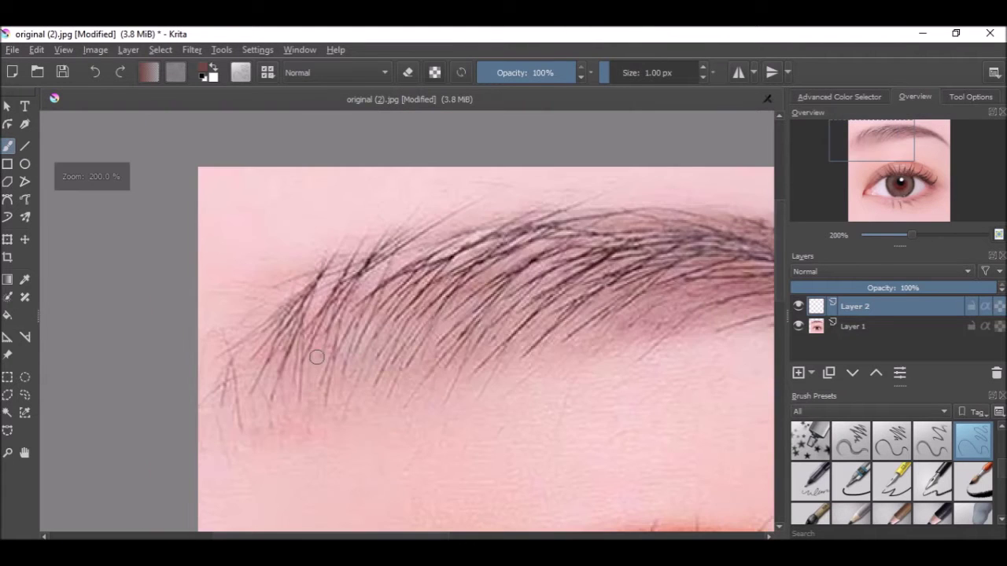
scroll(542, 335, "up", 4)
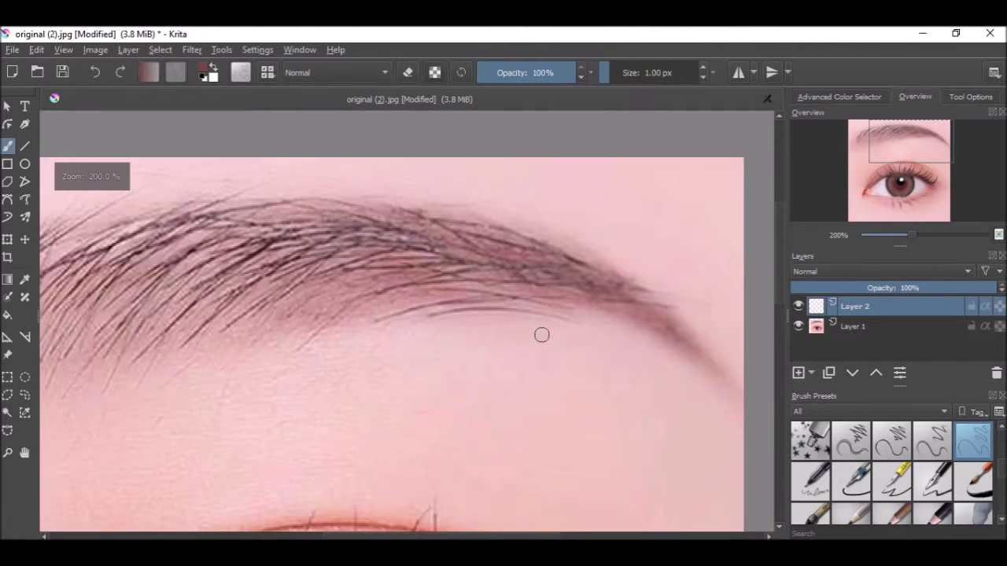
left_click_drag(108, 394, 669, 337)
key("ctrl+z")
mouse_move(110, 395)
left_mouse_down()
mouse_move(243, 360)
mouse_move(665, 412)
left_mouse_up()
key("ctrl+z")
mouse_move(87, 405)
left_mouse_down()
mouse_move(277, 360)
mouse_move(669, 380)
left_mouse_up()
mouse_move(85, 387)
left_mouse_down()
mouse_move(385, 236)
mouse_move(676, 383)
left_mouse_up()
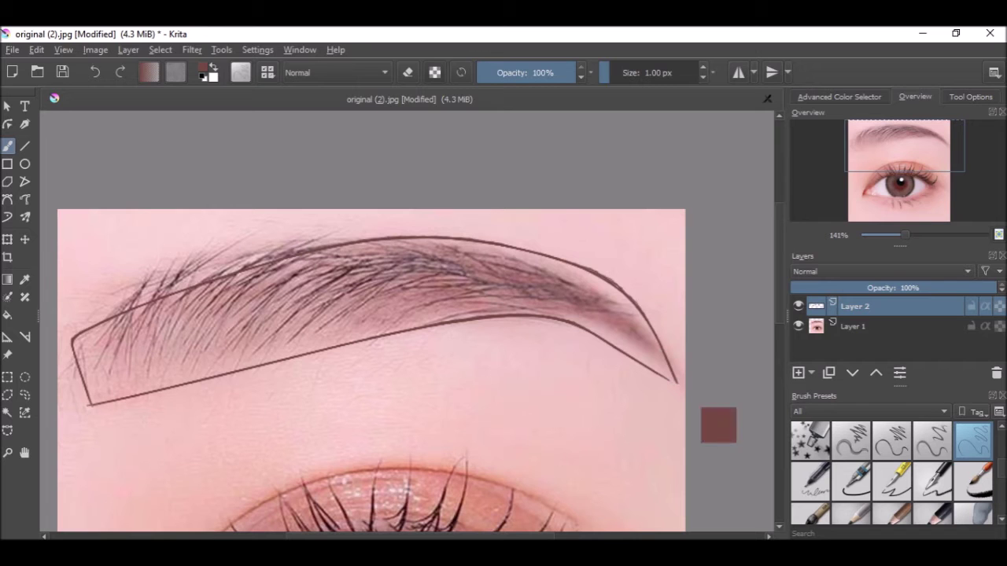
key("ctrl+z")
key("ctrl+z")
Step: Return to the realismfinishedwork folder and compare the eyebrow shapes in several portraits, enlarging the file list slightly
left_click(211, 503)
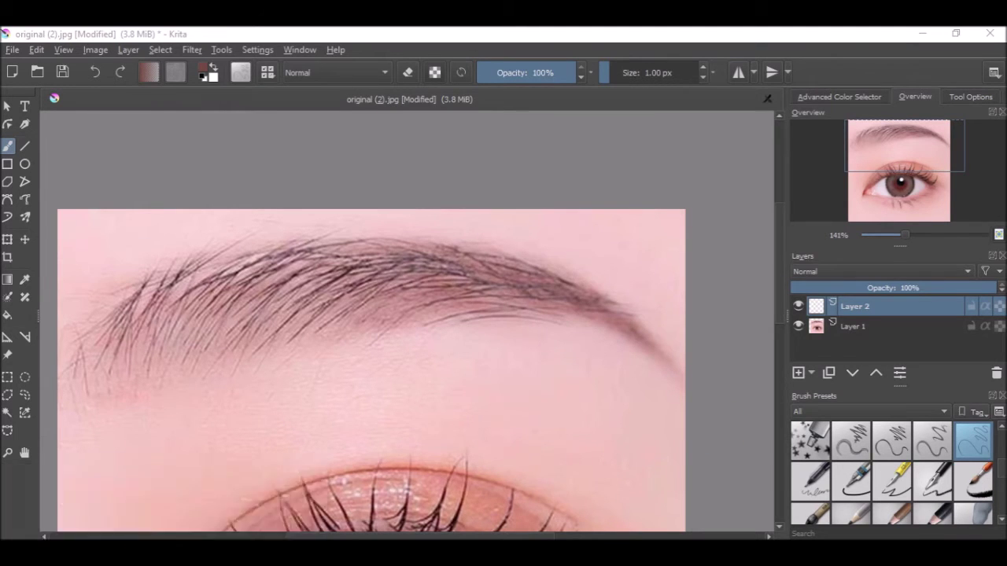
left_click(935, 110)
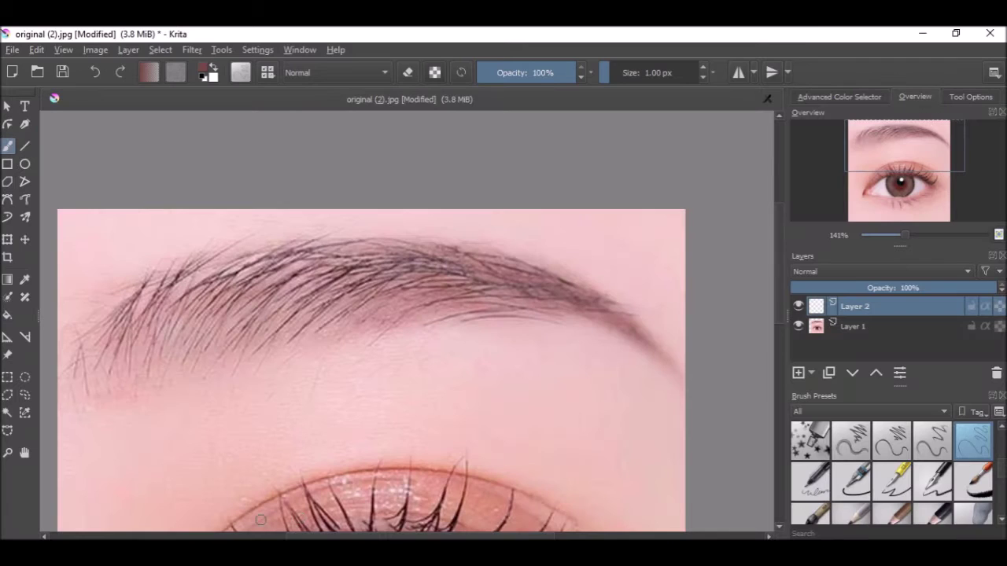
left_click(128, 530)
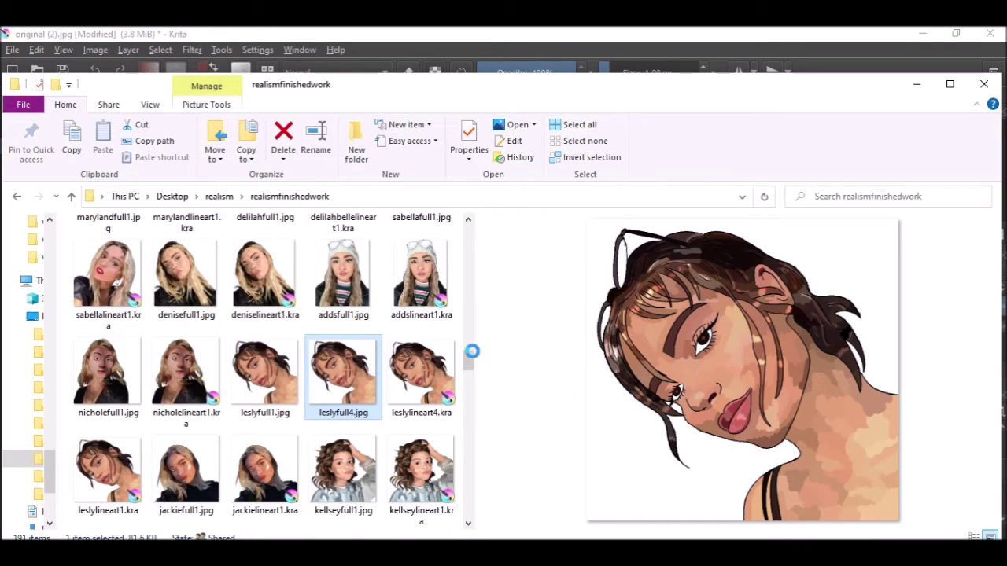
left_click(259, 385)
left_click(188, 393)
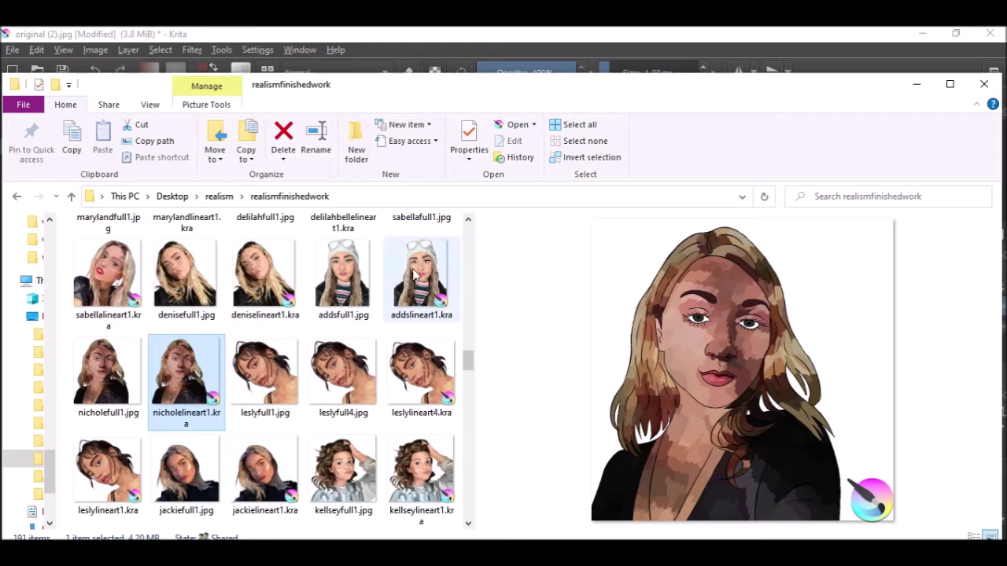
left_click(157, 280)
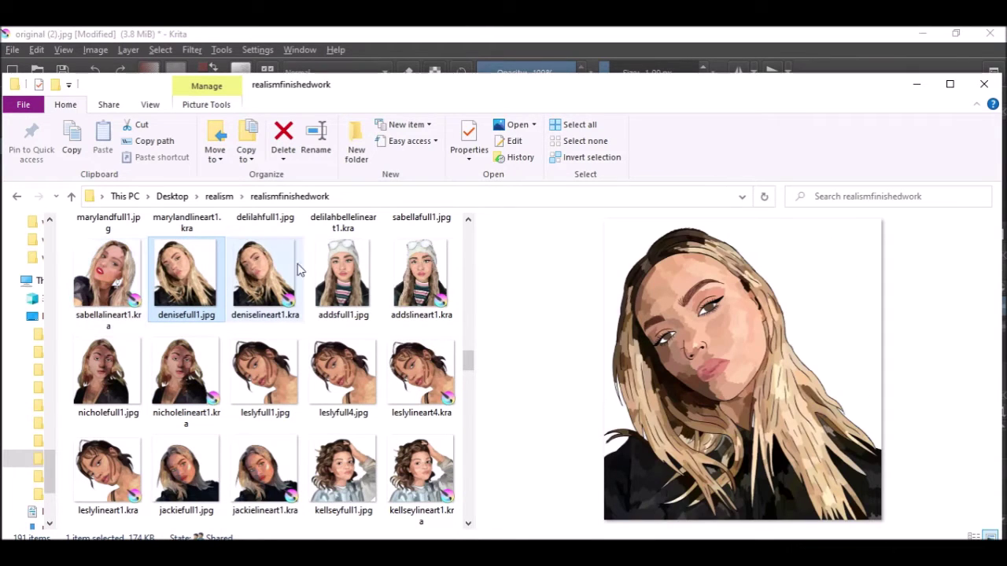
left_click(327, 262)
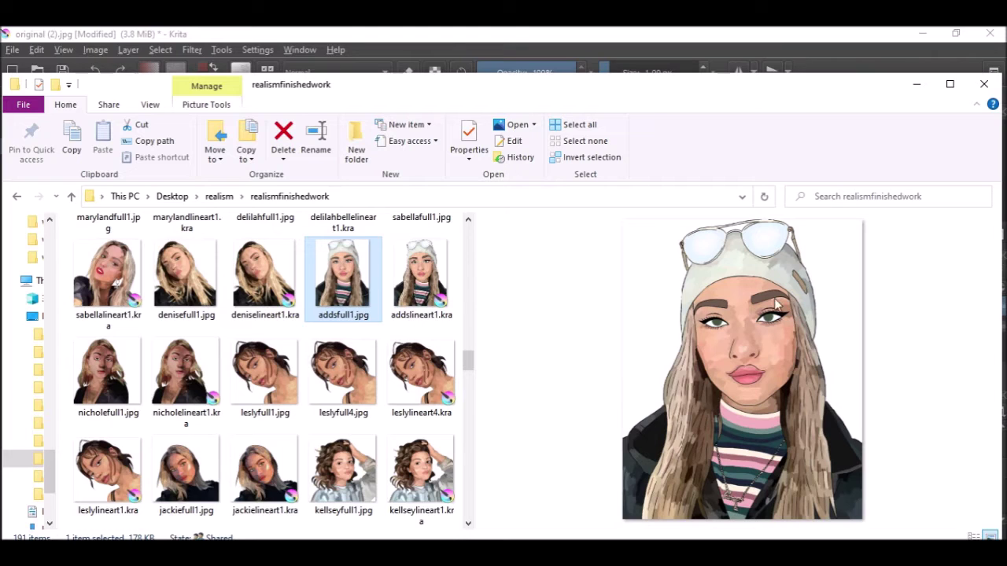
left_click(250, 280)
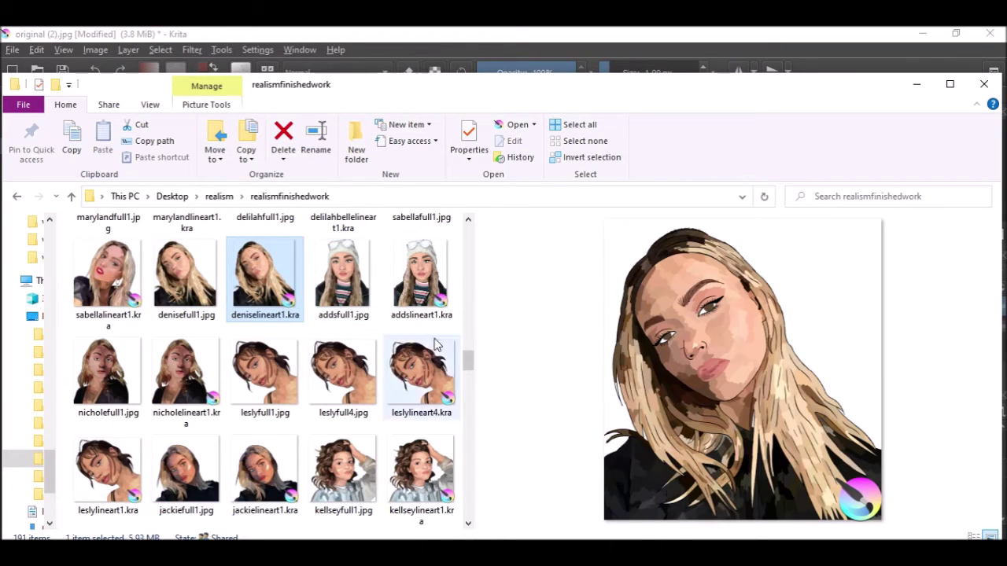
left_click_drag(475, 337, 510, 333)
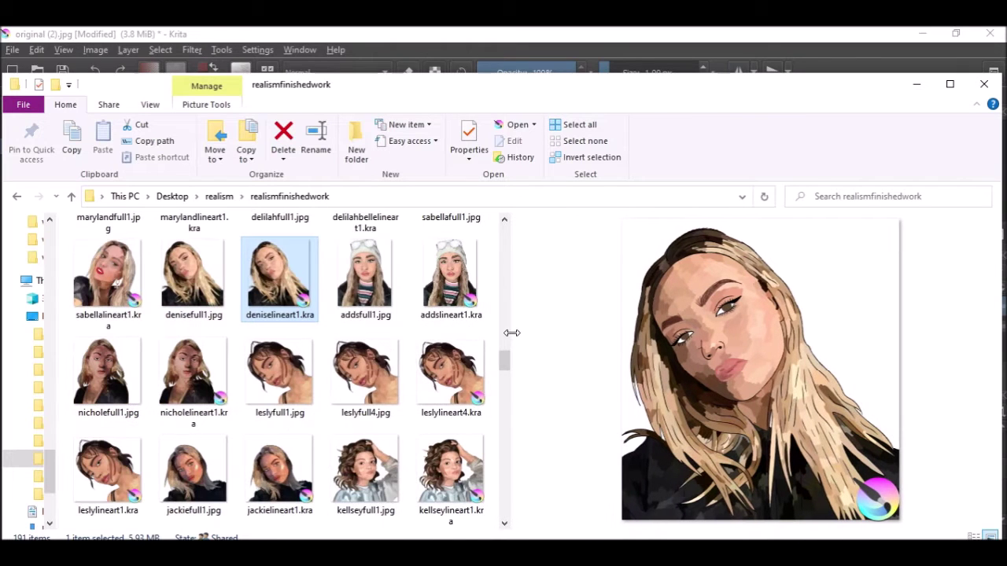
Step: Preview earlier portraits and a black-and-white line drawing in the same folder to examine their outlined and filled eyebrows
scroll(297, 425, "up", 2)
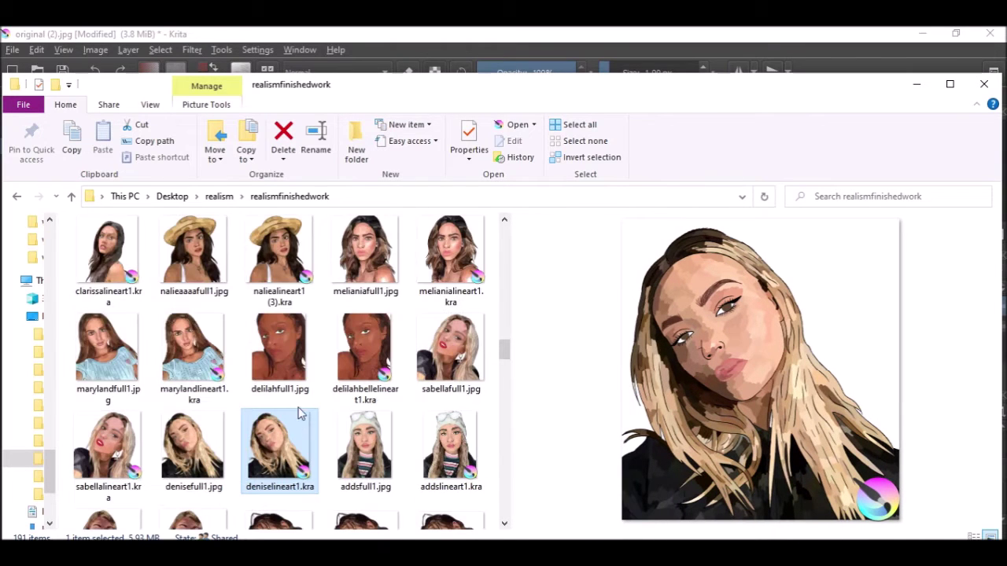
left_click(194, 380)
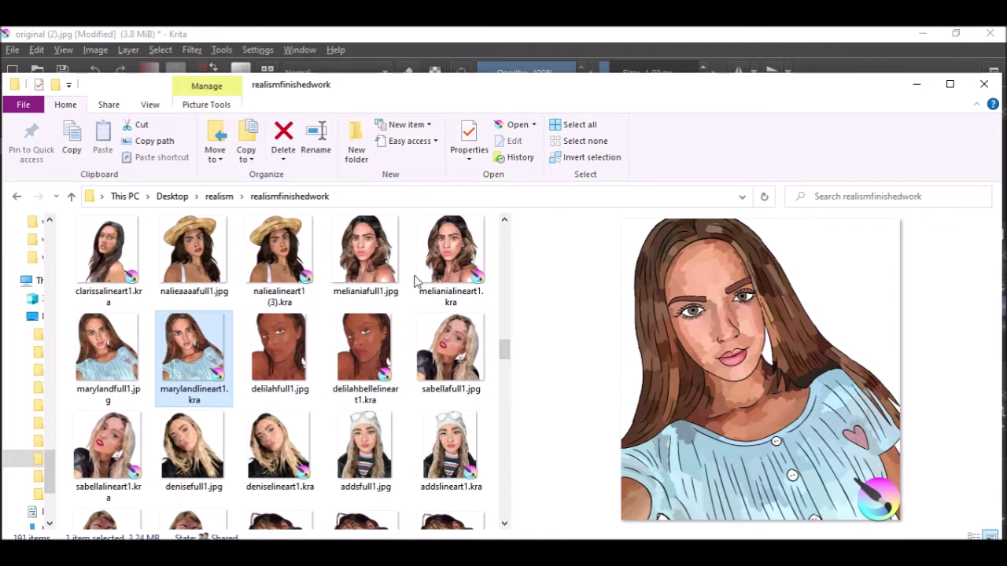
left_click(280, 259)
scroll(386, 306, "up", 3)
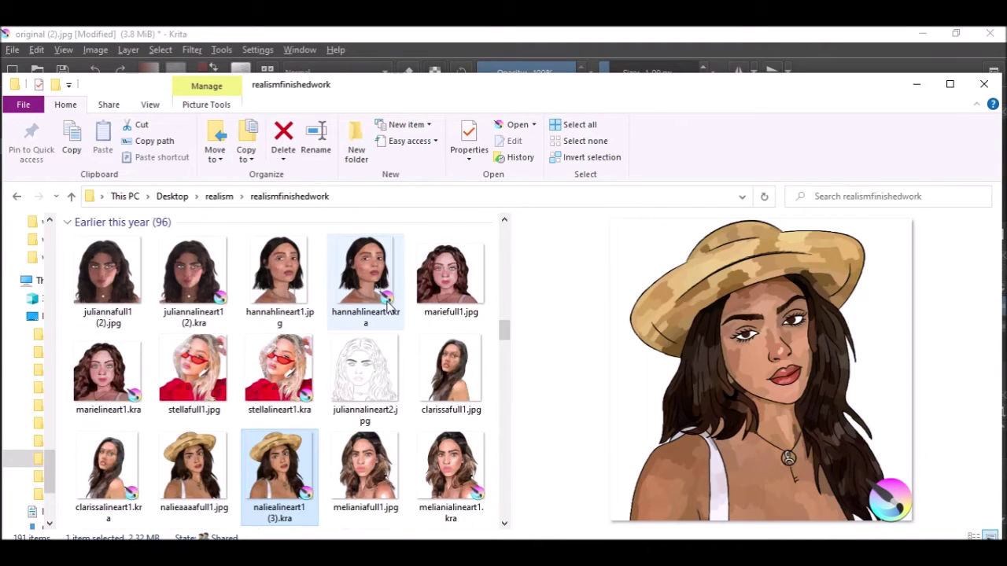
left_click(376, 371)
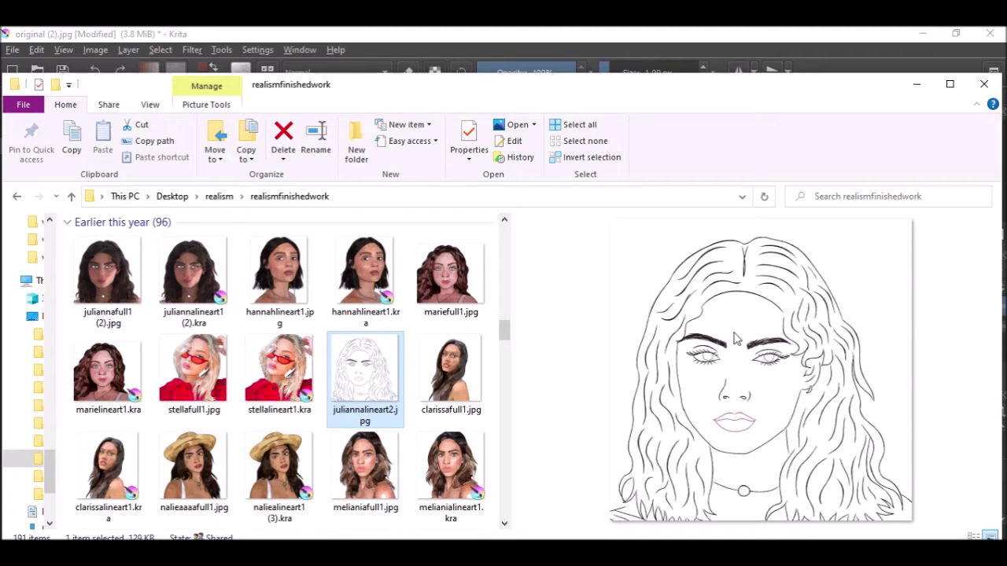
scroll(397, 437, "down", 5)
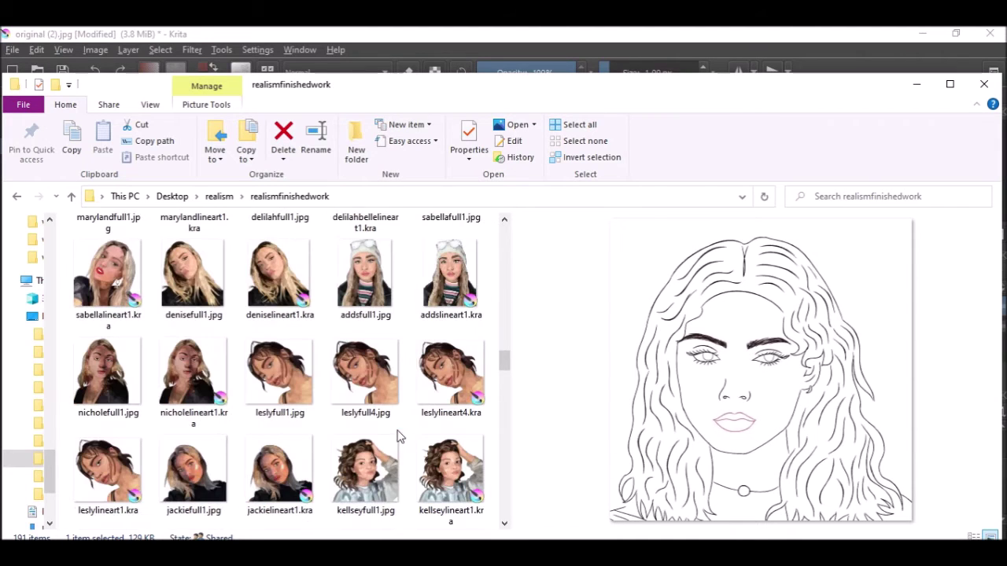
Step: Browse to the oldest works in the realismfinishedwork folder and preview realismFULL.jpg and earsandlips.jpg to examine how their eyebrows are drawn
scroll(366, 472, "down", 3)
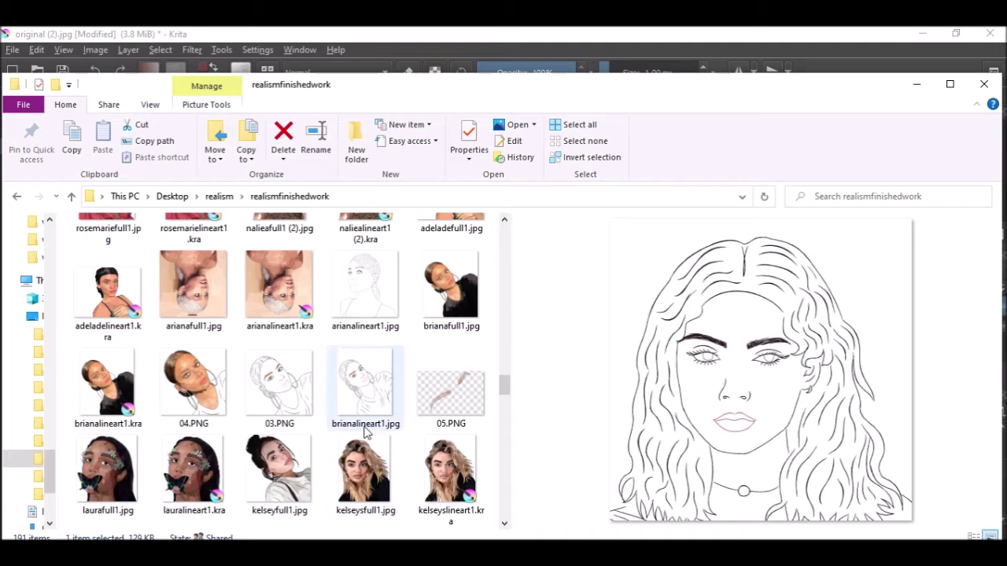
scroll(364, 409, "down", 3)
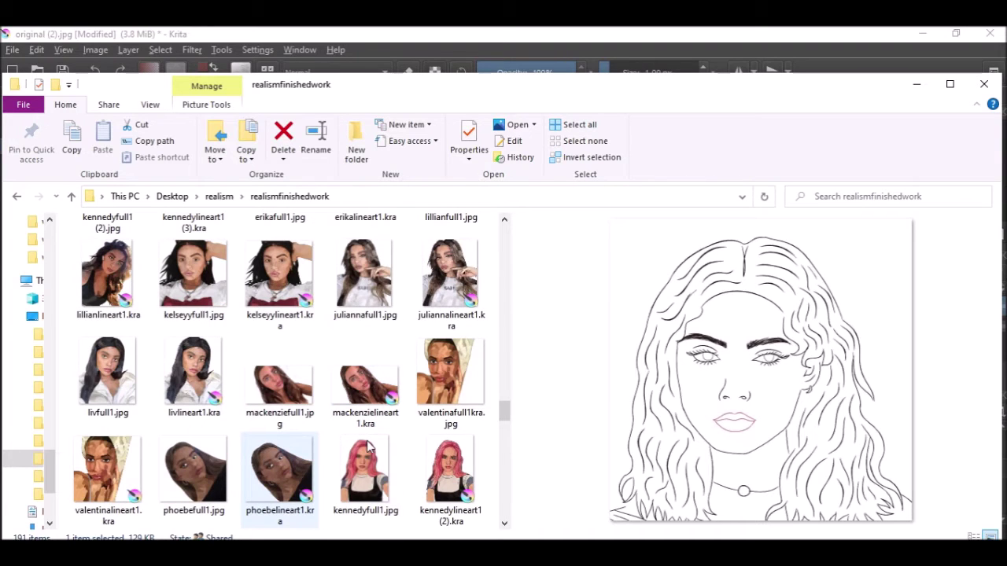
scroll(369, 446, "down", 3)
scroll(366, 411, "down", 6)
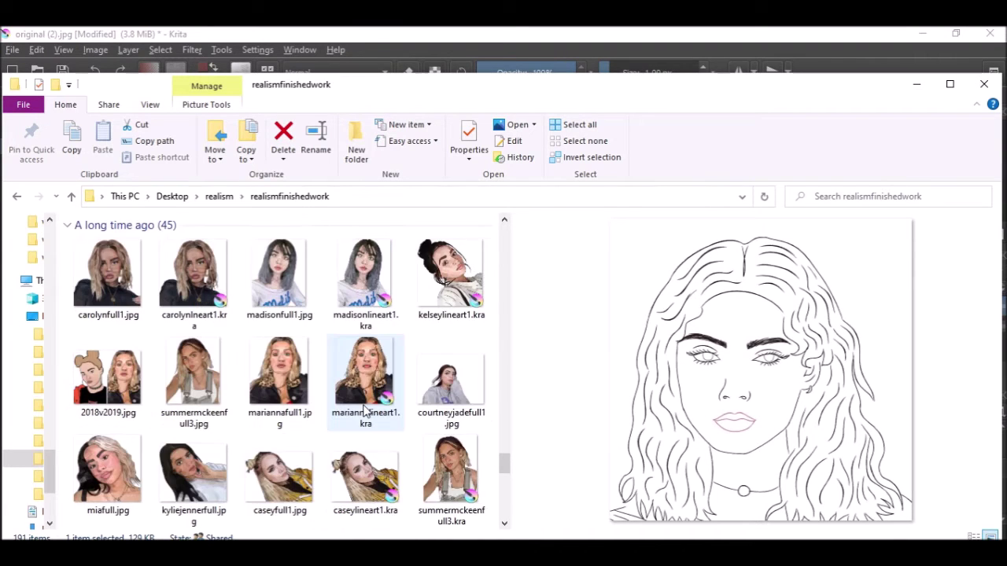
scroll(365, 410, "down", 2)
scroll(366, 410, "down", 2)
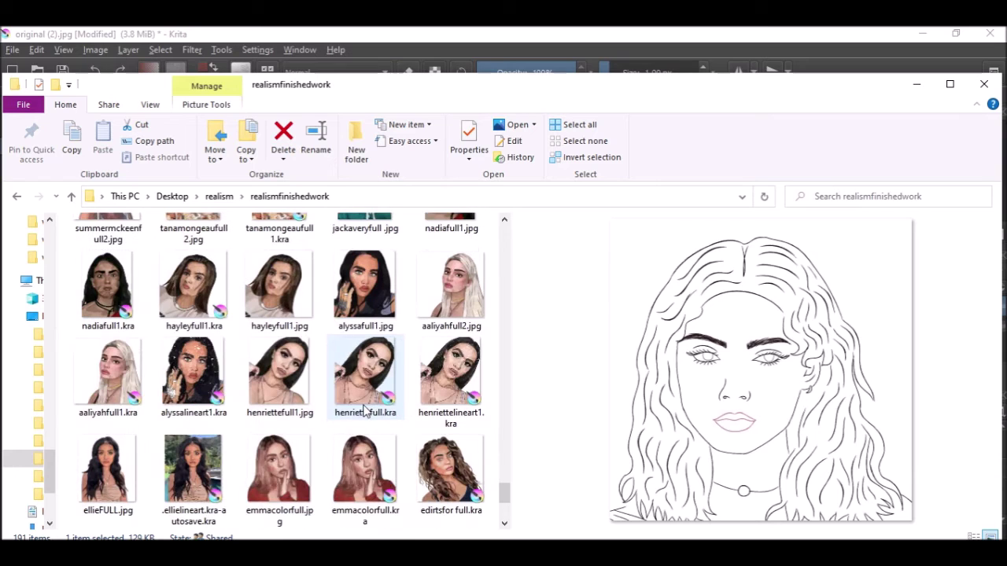
scroll(362, 425, "down", 2)
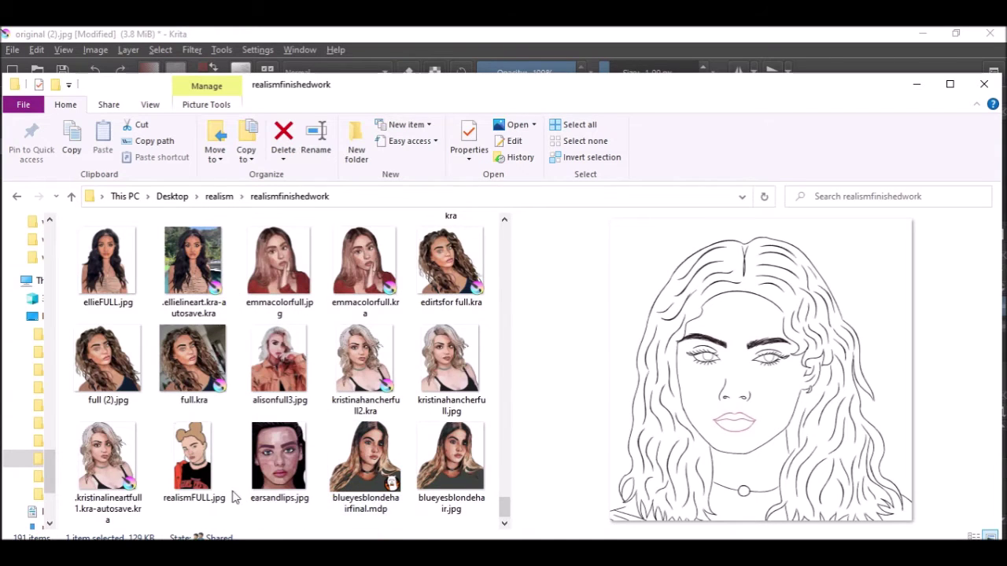
left_click(193, 460)
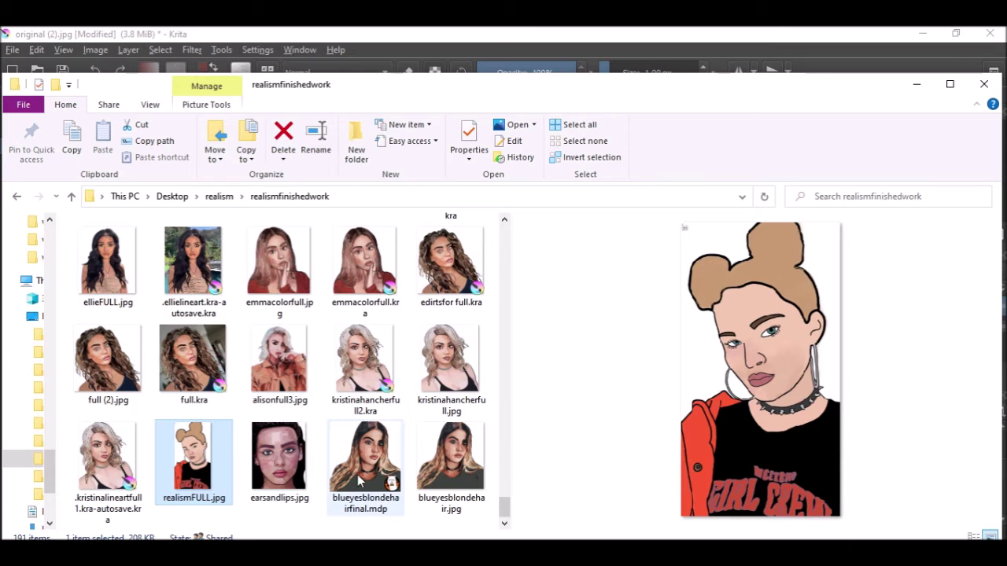
left_click(256, 464)
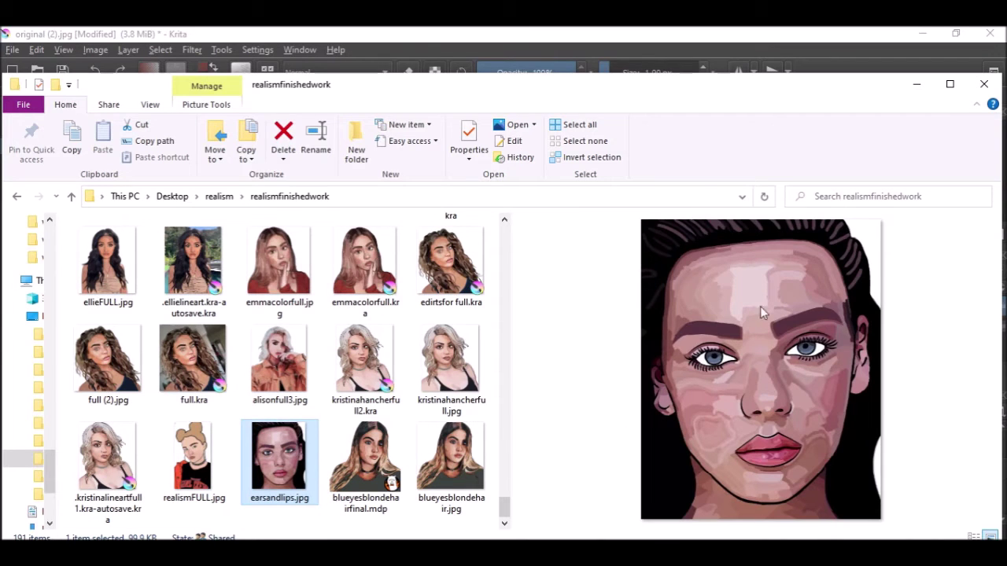
Step: Return to the newer works in the folder and preview the straw-hat portrait's .kra file to compare its eyebrows
scroll(365, 418, "up", 15)
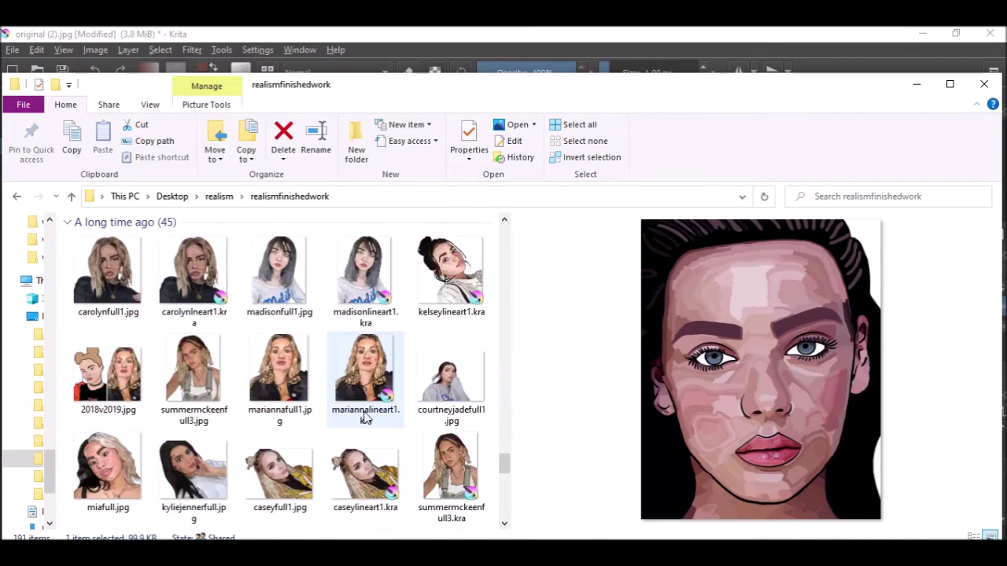
scroll(364, 418, "up", 10)
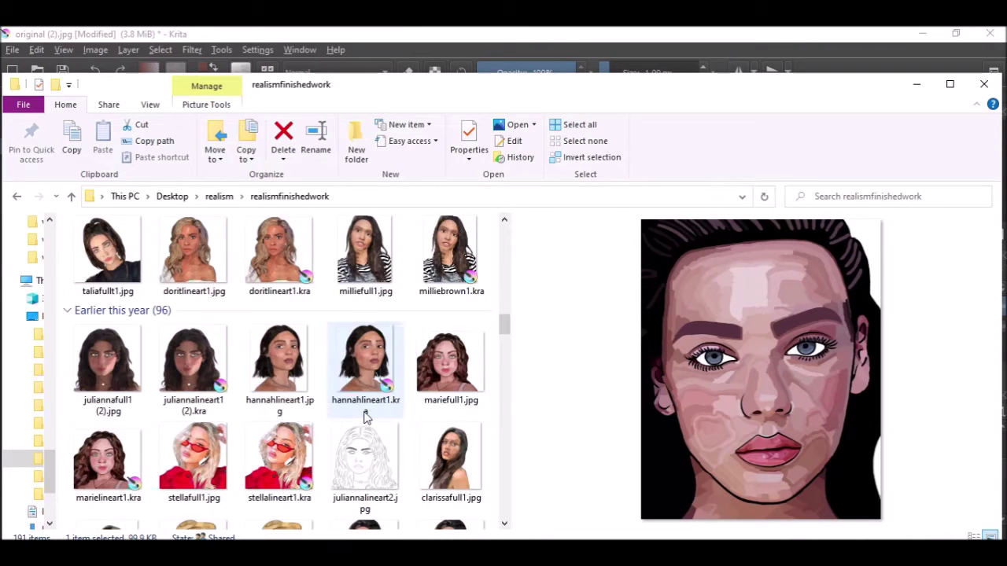
scroll(291, 441, "down", 2)
left_click(279, 381)
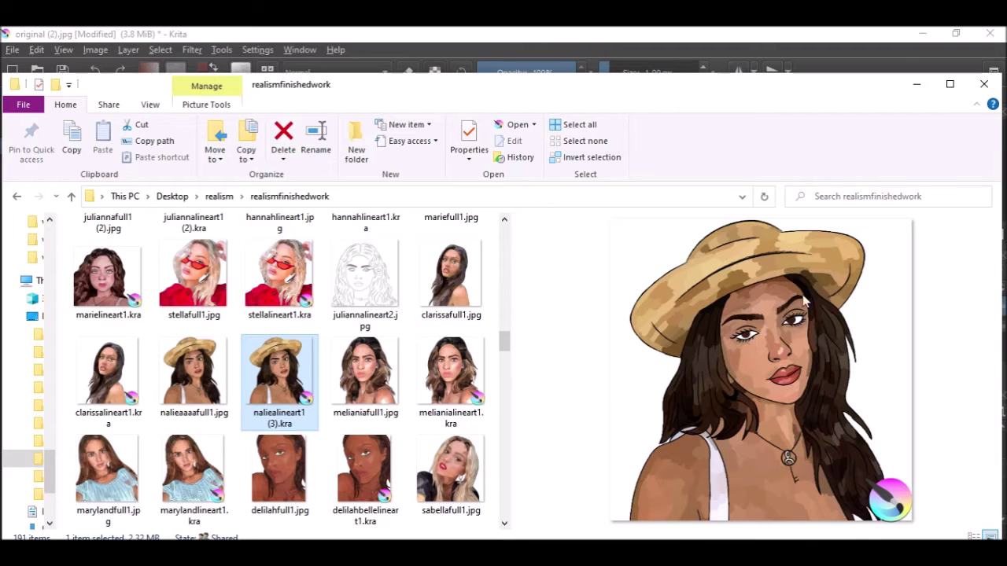
Step: Switch back to Krita and draw the first curved brown hair strokes at the eyebrow's inner end on Layer 2, fanning from upright to slanted
left_click(520, 33)
scroll(483, 186, "down", 2)
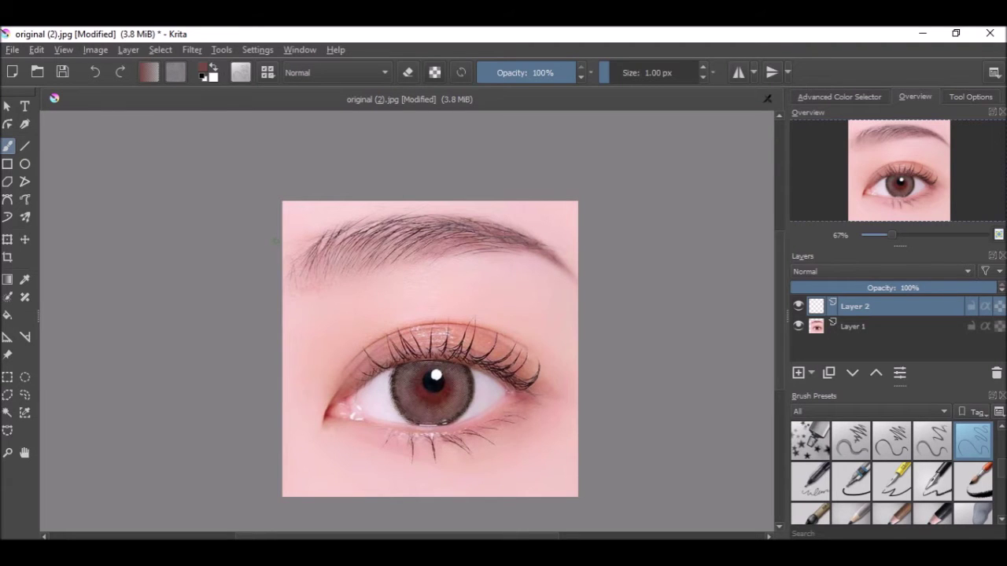
scroll(409, 413, "up", 4)
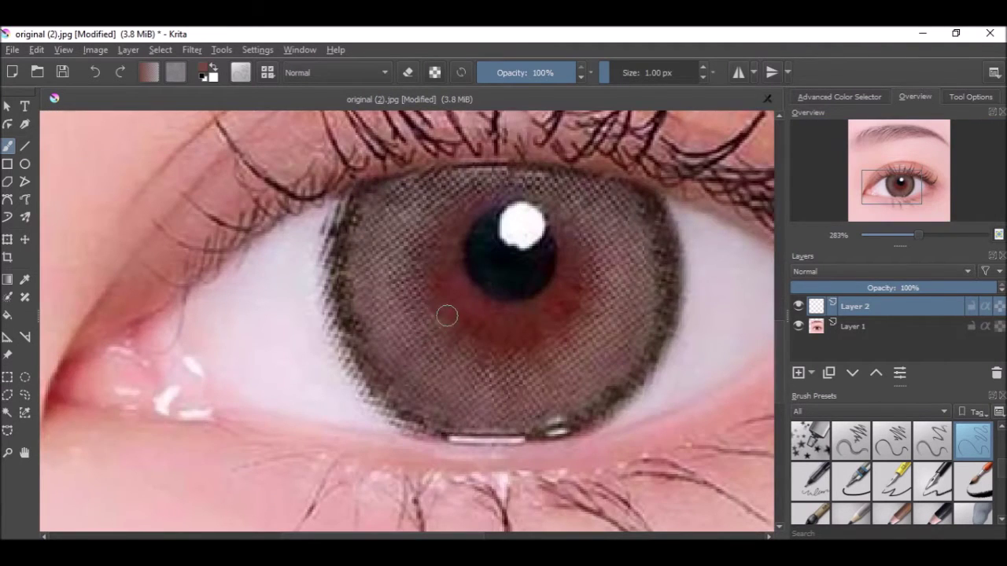
scroll(443, 317, "down", 4)
scroll(301, 194, "up", 3)
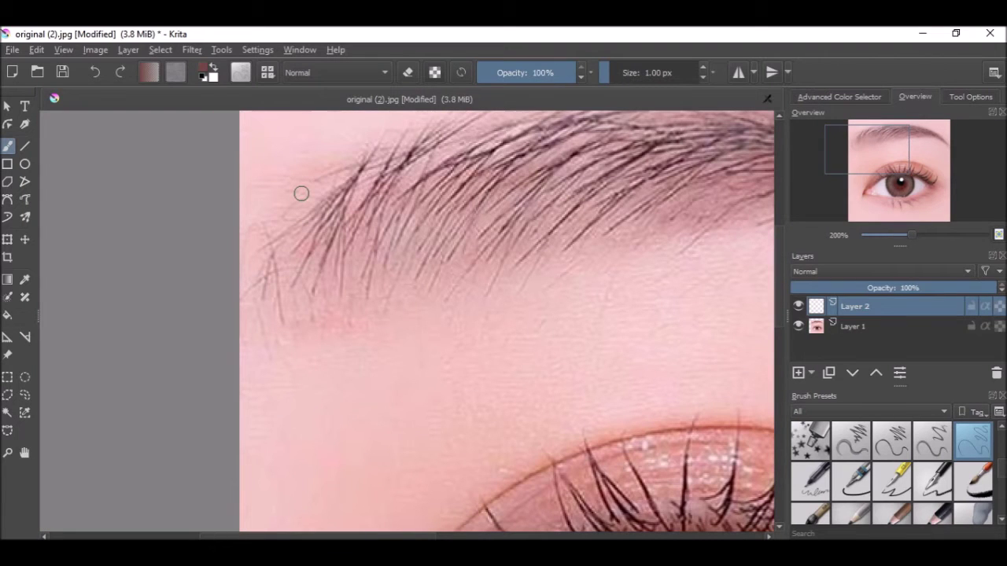
scroll(301, 193, "up", 2)
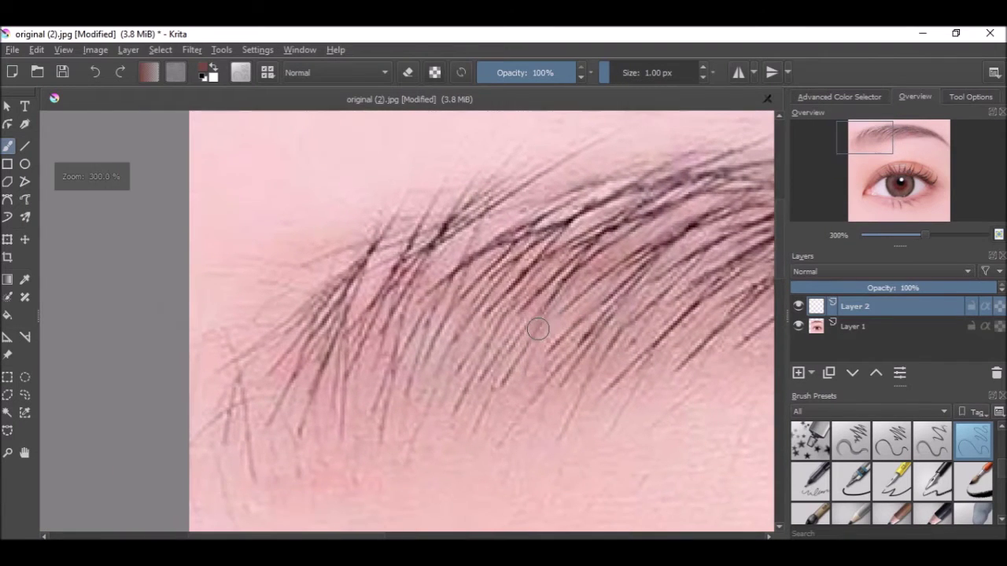
left_click_drag(248, 479, 278, 247)
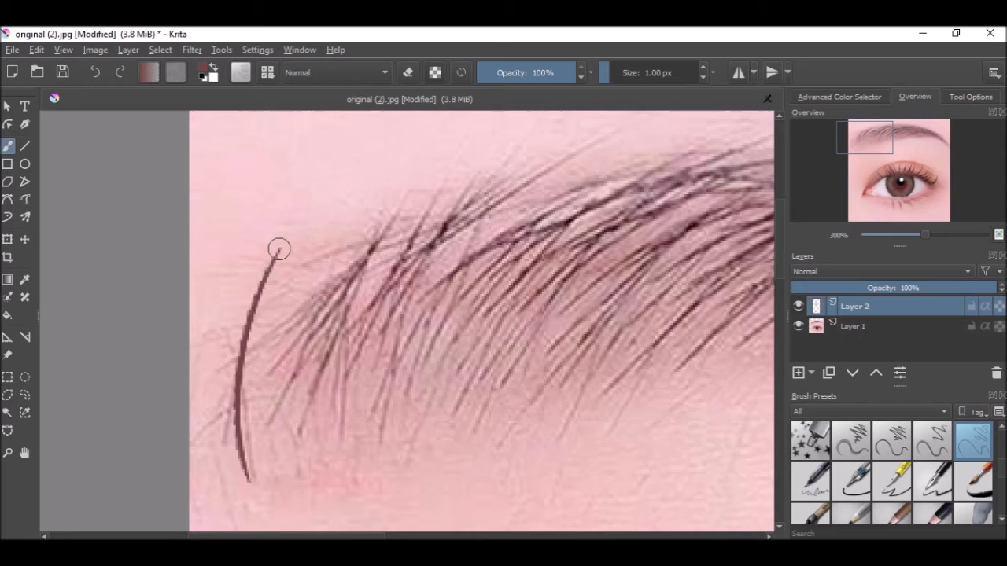
left_click_drag(244, 460, 315, 258)
left_click_drag(261, 467, 357, 265)
mouse_move(257, 469)
left_mouse_down()
mouse_move(346, 262)
mouse_move(388, 268)
left_mouse_up()
mouse_move(282, 458)
left_mouse_down()
mouse_move(373, 341)
mouse_move(453, 266)
left_mouse_up()
Step: Add longer slanted hair strokes beside the first ones at the eyebrow's inner end, redrawing the unsatisfactory ones
scroll(454, 266, "up", 1)
left_click_drag(237, 413, 414, 225)
key("ctrl+z")
mouse_move(249, 446)
left_mouse_down()
mouse_move(373, 272)
mouse_move(409, 240)
left_mouse_up()
mouse_move(290, 456)
left_mouse_down()
mouse_move(502, 233)
mouse_move(371, 329)
mouse_move(420, 288)
left_mouse_up()
key("ctrl+z")
left_click_drag(265, 450, 407, 286)
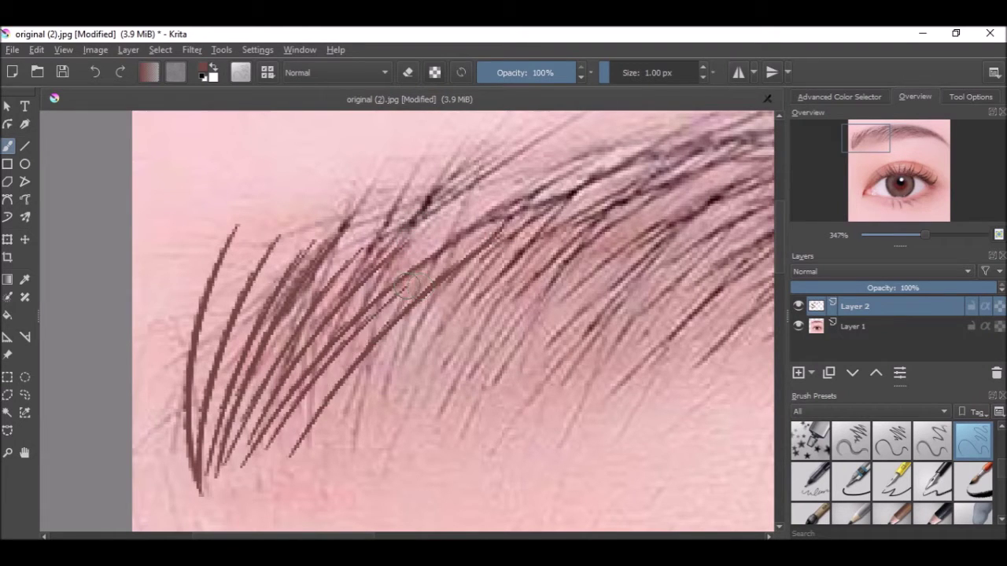
Step: Extend the slanted hair strokes towards the middle of the eyebrow and thicken the gaps between the inner ones
left_click_drag(337, 442, 538, 207)
left_click_drag(363, 321, 506, 210)
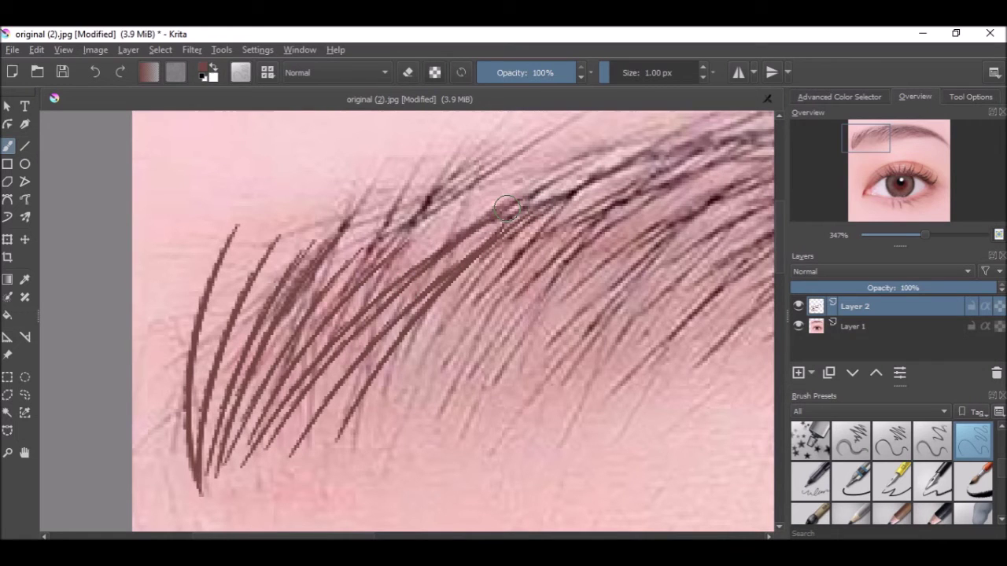
left_click_drag(346, 289, 485, 170)
mouse_move(285, 247)
left_mouse_down()
mouse_move(224, 354)
mouse_move(208, 455)
left_mouse_up()
left_click_drag(353, 427, 534, 234)
scroll(521, 238, "down", 1)
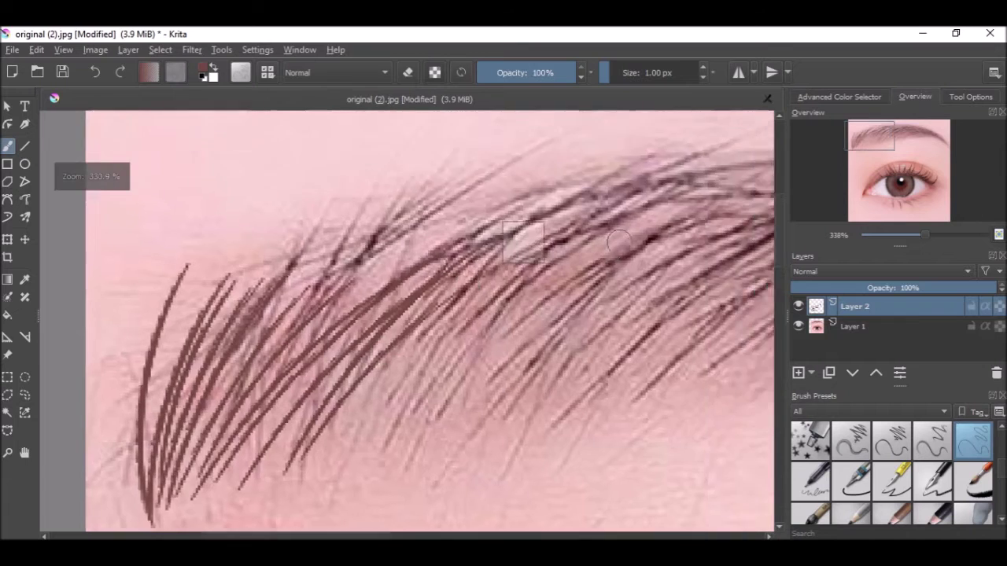
mouse_move(257, 411)
left_mouse_down()
mouse_move(364, 294)
mouse_move(438, 239)
left_mouse_up()
key("ctrl+z")
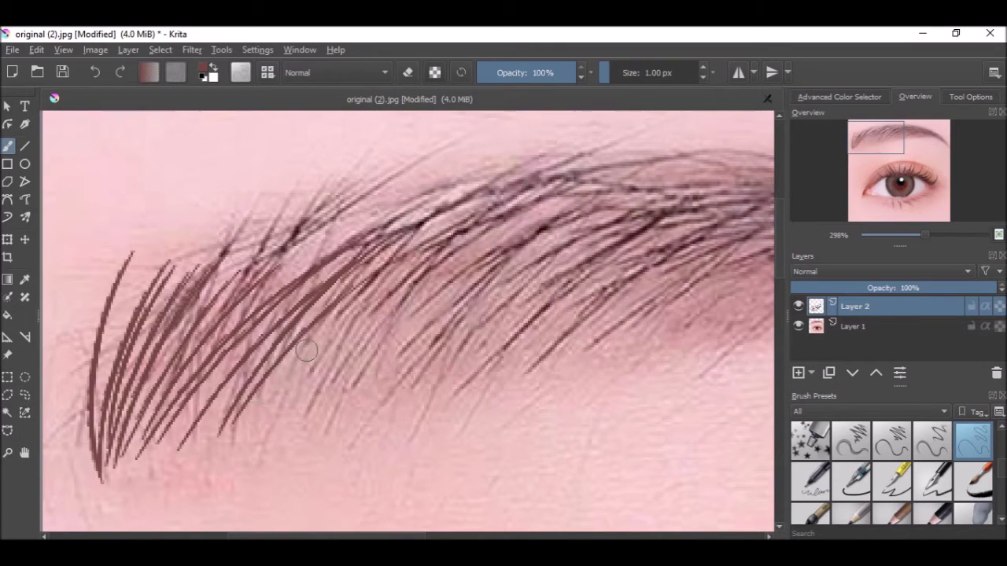
left_click_drag(274, 406, 445, 215)
Step: Sketch sample hair strokes on the skin below the eyebrow, turning from upright at the inner end to nearly flat at the tail
scroll(444, 215, "down", 4)
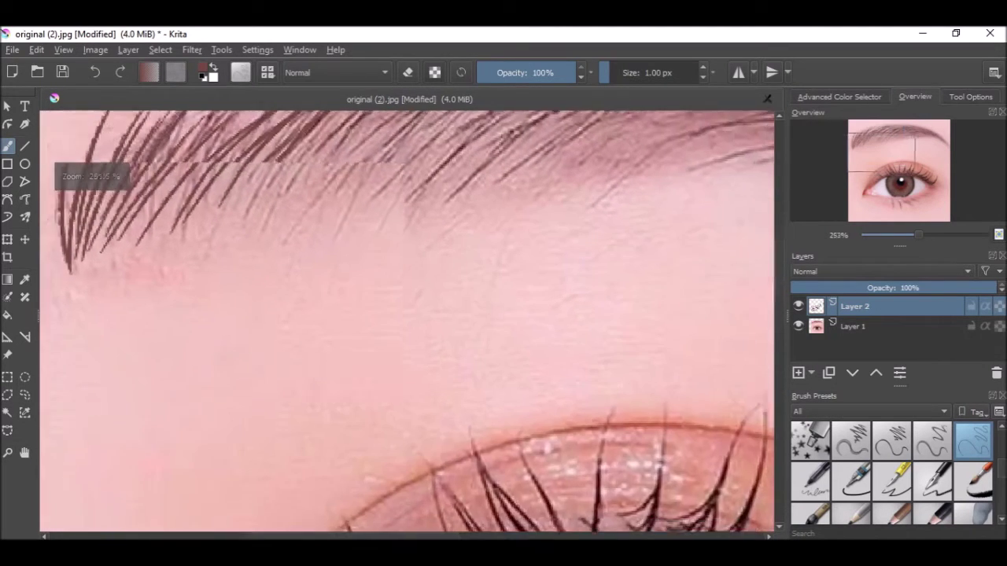
left_click_drag(262, 268, 246, 393)
left_click_drag(293, 259, 263, 415)
mouse_move(322, 273)
left_mouse_down()
mouse_move(285, 399)
mouse_move(380, 269)
mouse_move(410, 254)
left_mouse_up()
left_click_drag(303, 394, 448, 265)
left_click_drag(337, 385, 504, 286)
left_click_drag(373, 337, 583, 261)
left_click_drag(408, 360, 650, 289)
left_click_drag(441, 311, 708, 298)
scroll(707, 298, "up", 1)
left_click_drag(378, 225, 624, 244)
left_click_drag(439, 160, 598, 229)
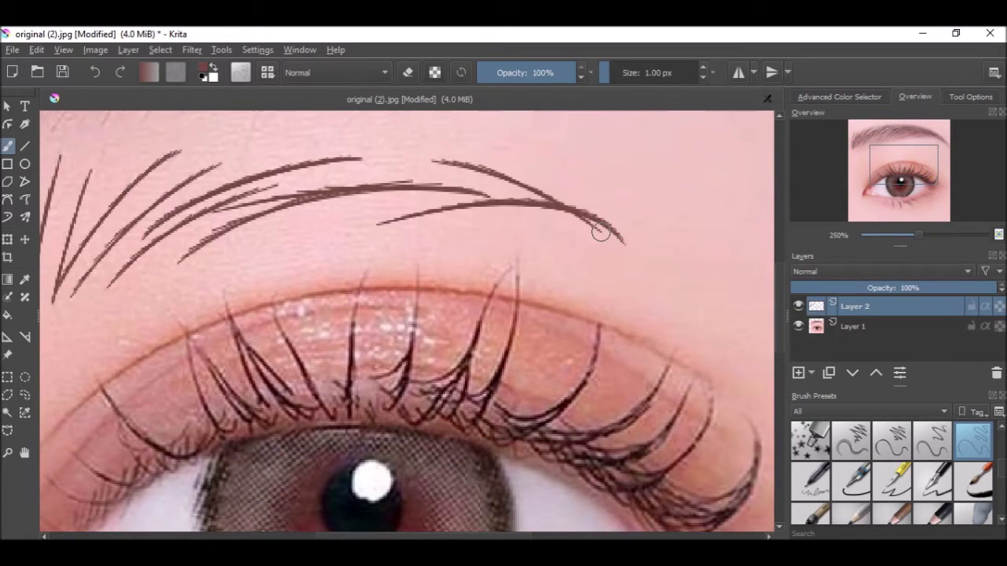
Step: Undo all the sample hair strokes below the eyebrow
scroll(514, 299, "down", 5)
key("ctrl+z")
key("ctrl+z")
key("ctrl+z")
key("ctrl+z")
key("ctrl+z")
key("ctrl+z")
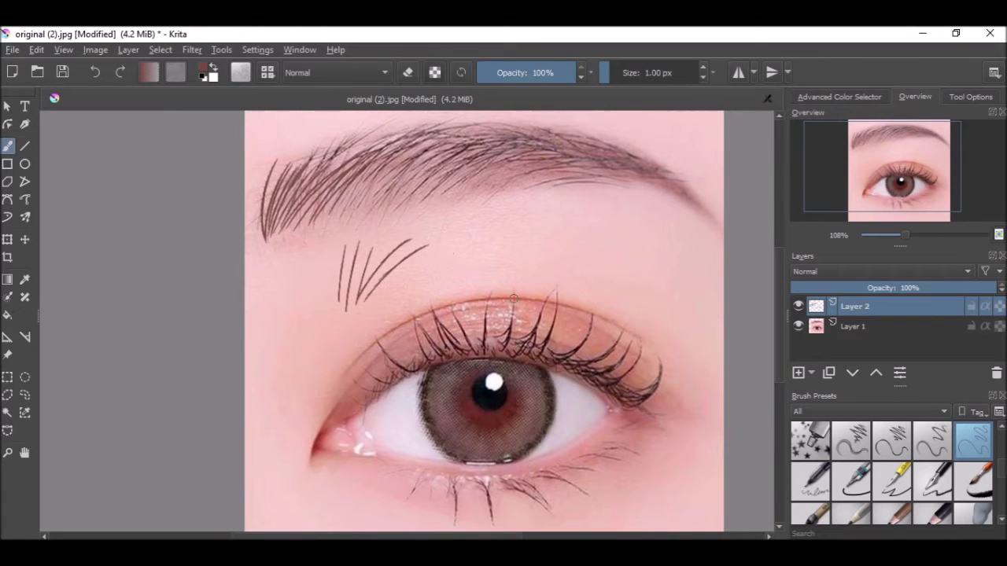
key("ctrl+z")
key("ctrl+z")
key("ctrl+z")
Step: Fill the middle of the eyebrow with overlapping slanted hair strokes that follow the hairs in the photo
scroll(376, 206, "up", 4)
mouse_move(376, 206)
left_mouse_down()
mouse_move(403, 349)
mouse_move(460, 243)
left_mouse_up()
left_click_drag(348, 363, 493, 241)
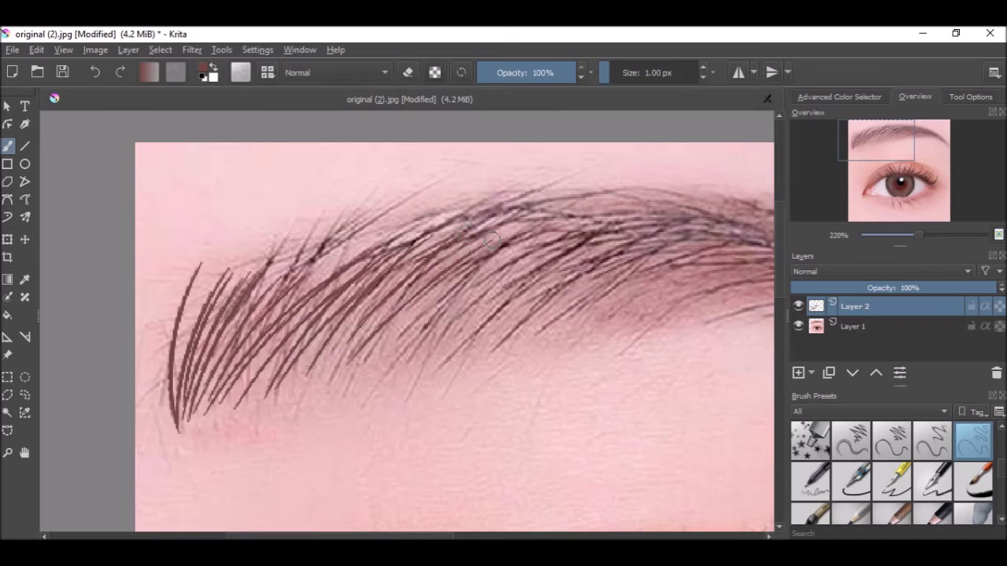
left_click_drag(324, 366, 386, 285)
left_click_drag(363, 368, 556, 240)
mouse_move(405, 361)
left_mouse_down()
mouse_move(604, 248)
mouse_move(488, 287)
left_mouse_up()
left_click_drag(417, 340, 585, 242)
left_click_drag(417, 313, 589, 206)
scroll(472, 283, "up", 1)
left_click_drag(275, 341, 450, 240)
left_click_drag(321, 332, 513, 231)
scroll(435, 301, "down", 1)
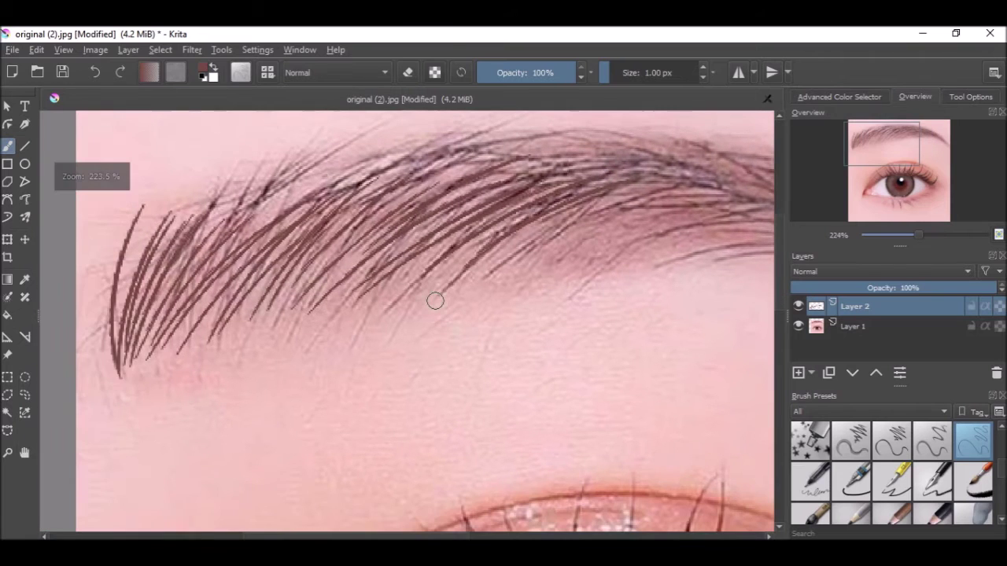
Step: Draw one long line along the eyebrow's lower edge, from the inner end towards the tail
mouse_move(141, 366)
left_mouse_down()
mouse_move(495, 276)
mouse_move(773, 245)
left_mouse_up()
scroll(740, 252, "down", 3)
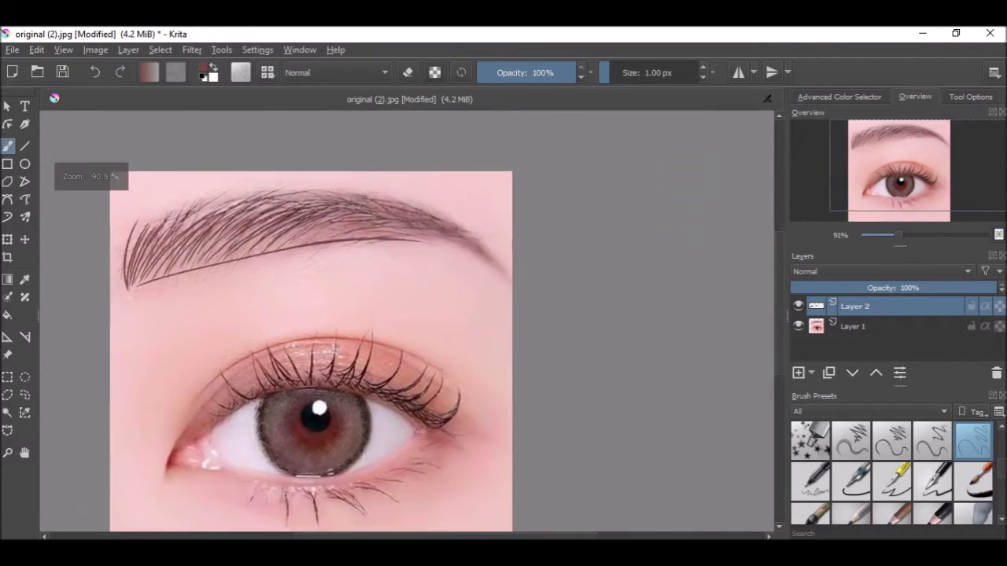
scroll(422, 260, "up", 3)
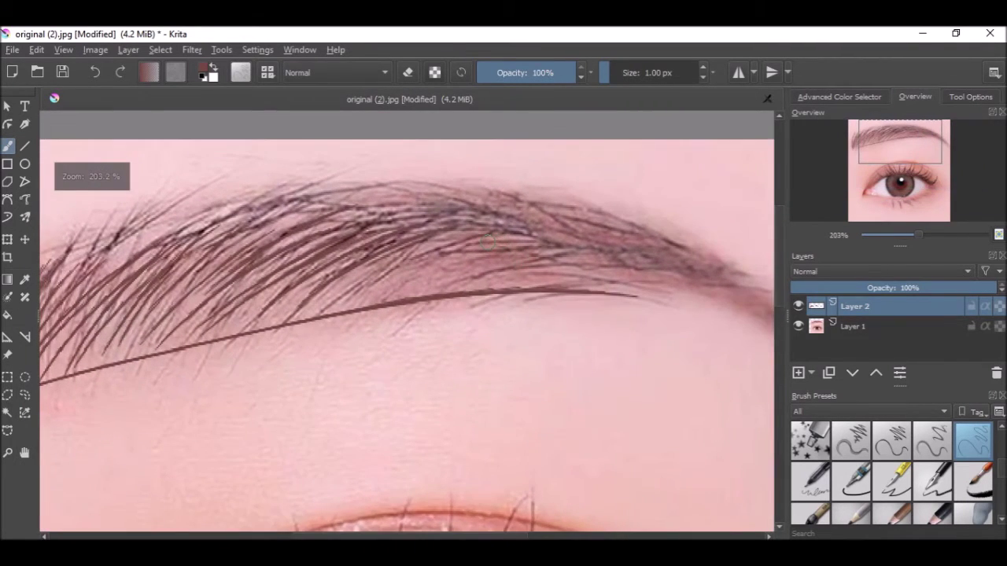
Step: Draw flatter hair strokes through the eyebrow's middle towards the arch, undoing the last two
left_click_drag(358, 299, 475, 230)
left_click_drag(318, 301, 521, 202)
left_click_drag(320, 218, 586, 217)
left_click_drag(390, 216, 583, 248)
key("ctrl+z")
key("ctrl+z")
Step: Draw long arched hair strokes along the eyebrow's upper half, from the middle over the arch towards the tail
left_click_drag(289, 221, 620, 231)
left_click_drag(351, 223, 622, 258)
left_click_drag(409, 229, 637, 258)
left_click_drag(501, 211, 643, 262)
left_click_drag(243, 230, 447, 195)
mouse_move(210, 229)
left_mouse_down()
mouse_move(385, 190)
mouse_move(463, 198)
left_mouse_up()
Step: Add curved hair strokes along the upper edge of the eyebrow's inner half, undoing the last one
scroll(327, 315, "down", 1)
scroll(326, 315, "up", 3)
left_click_drag(431, 359, 627, 263)
left_click_drag(431, 350, 622, 251)
left_click_drag(397, 339, 633, 262)
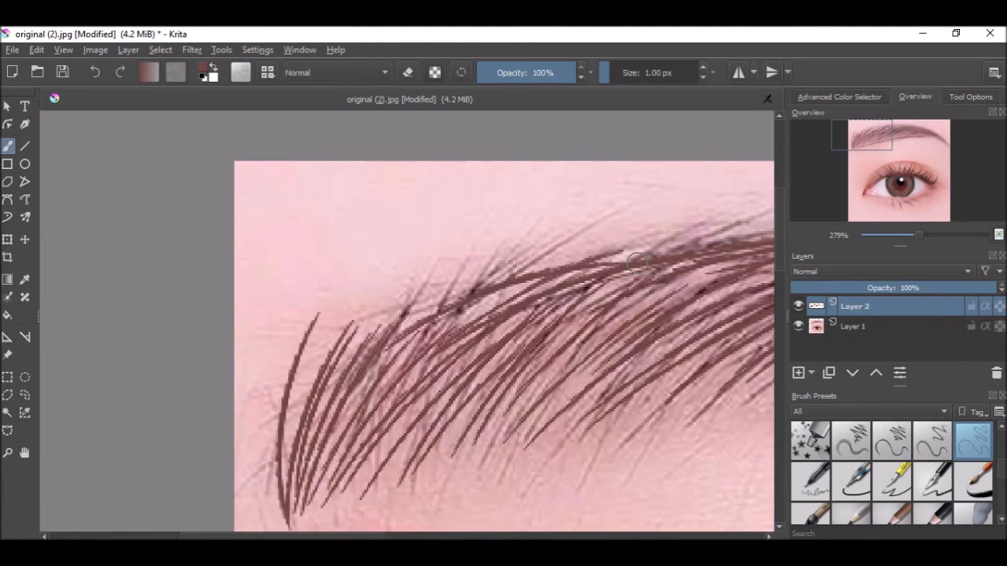
scroll(465, 358, "down", 2)
scroll(465, 358, "up", 2)
key("ctrl+z")
scroll(392, 249, "down", 3)
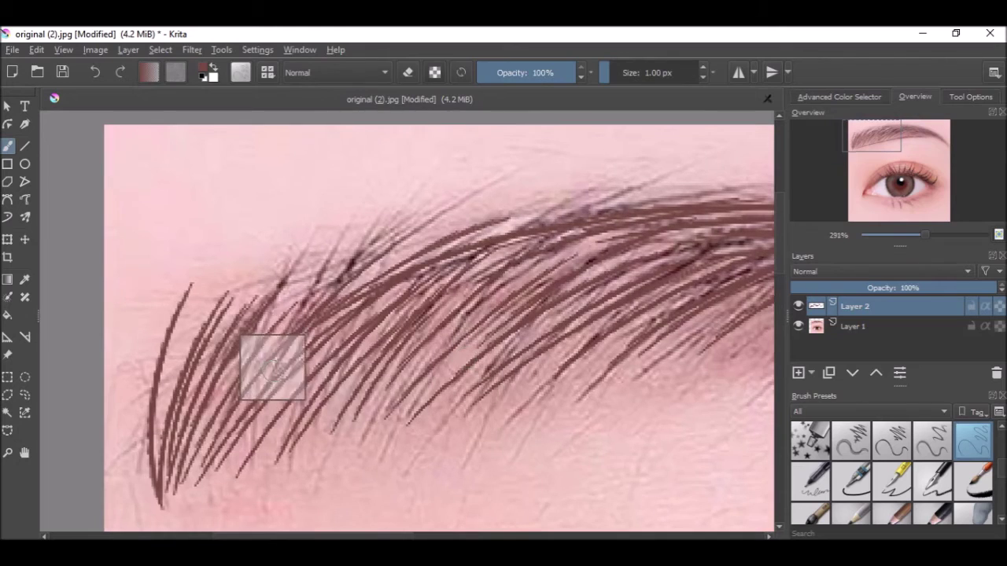
Step: Fill gaps at the eyebrow's inner end with extra upright and slanted hair strokes
scroll(367, 185, "up", 2)
scroll(275, 376, "up", 2)
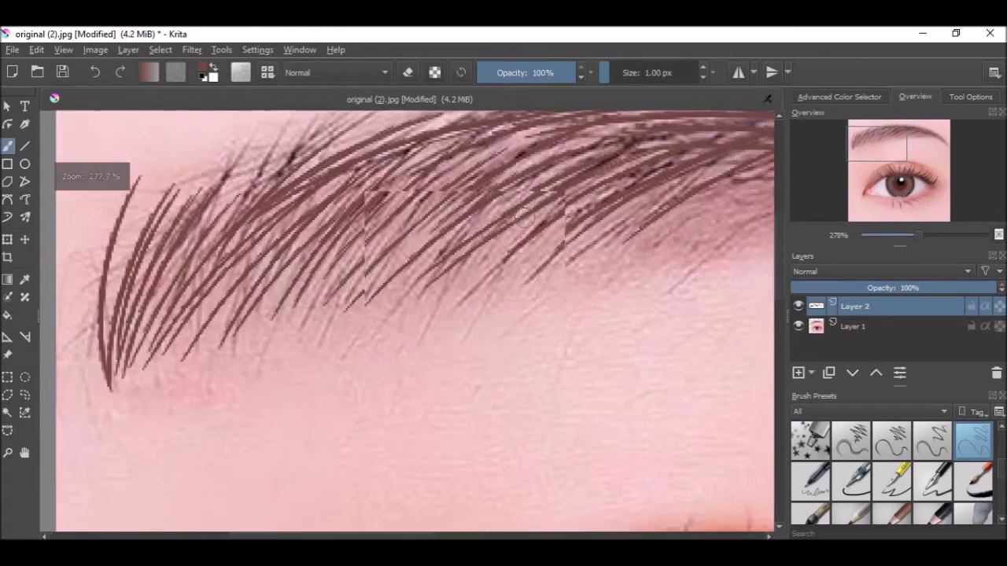
left_click_drag(275, 383, 295, 231)
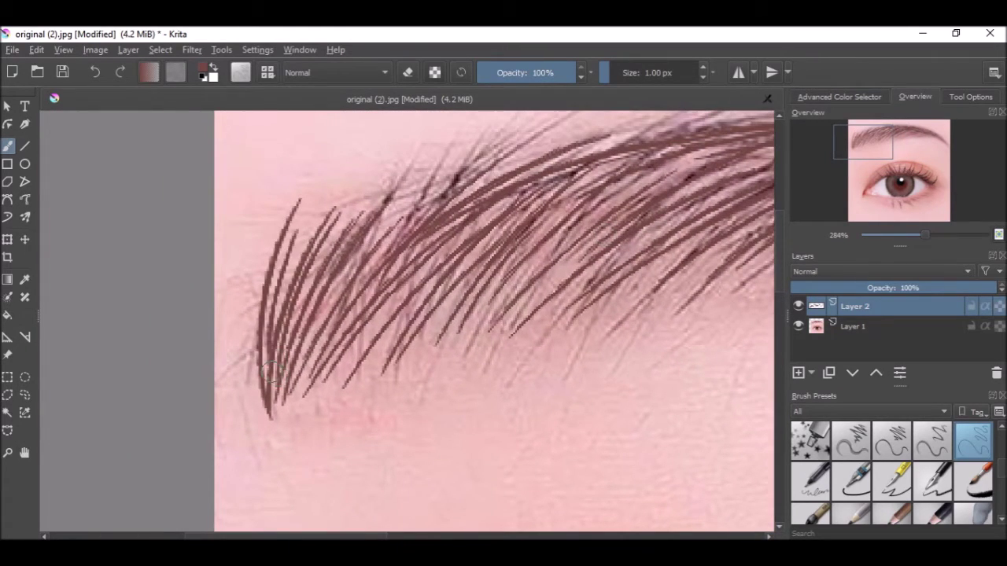
scroll(296, 230, "down", 2)
scroll(296, 236, "up", 2)
left_click_drag(248, 361, 376, 242)
Step: Draw nearly flat, curved hair strokes along the lower half of the eyebrow beyond the arch, undoing the final one near the tail
scroll(417, 276, "down", 2)
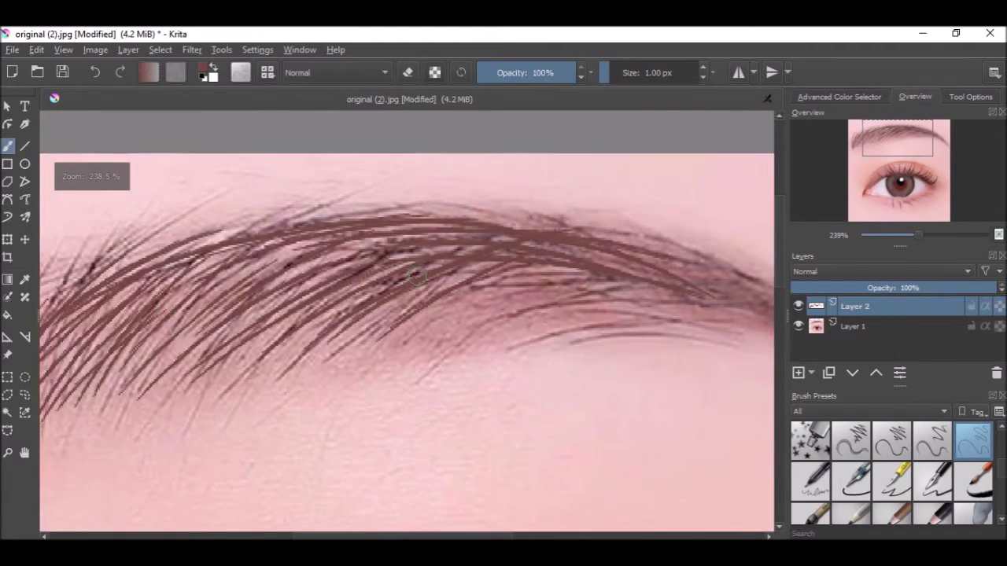
scroll(417, 277, "up", 2)
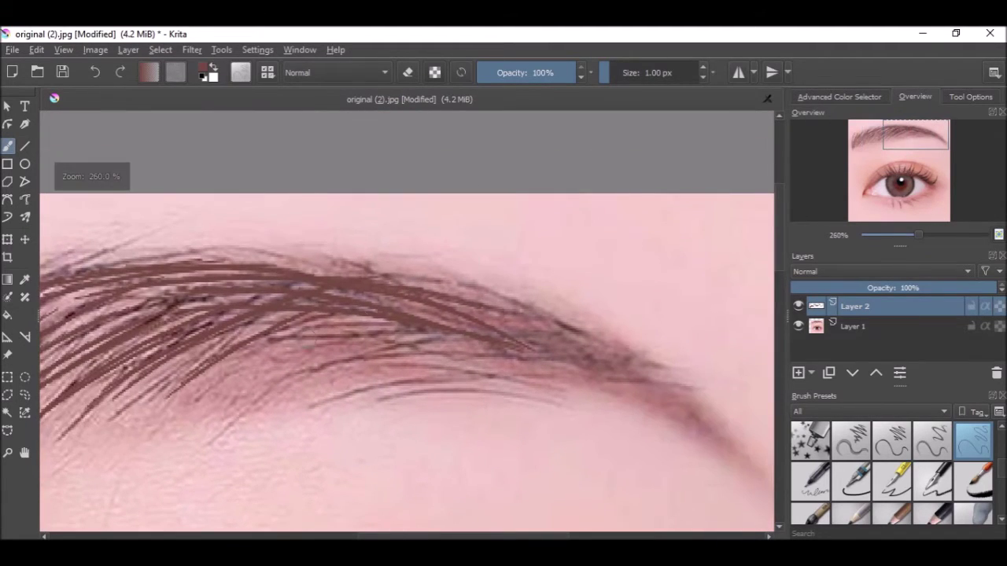
mouse_move(255, 340)
left_mouse_down()
mouse_move(513, 349)
mouse_move(578, 378)
left_mouse_up()
left_click_drag(216, 399, 523, 352)
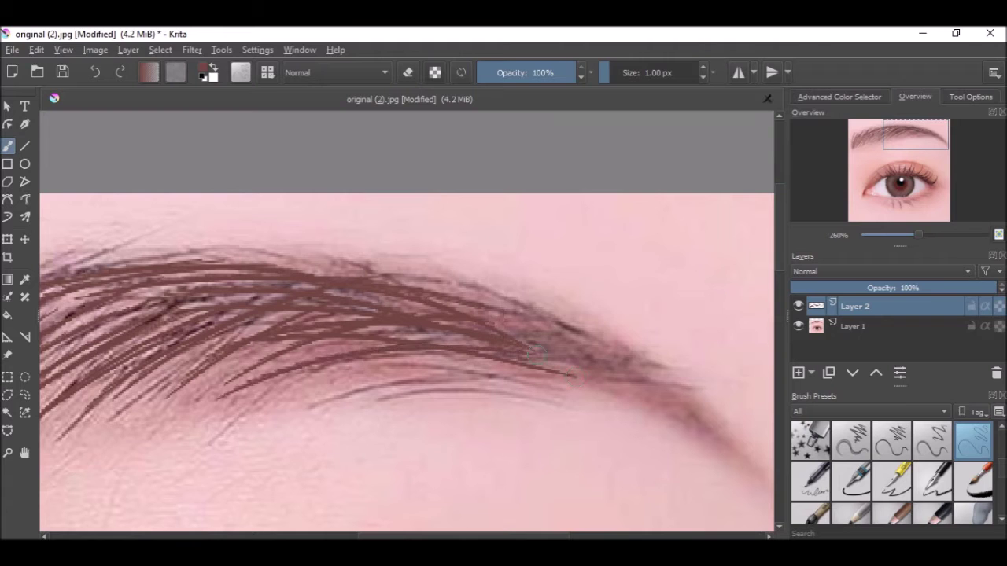
left_click_drag(162, 402, 351, 339)
left_click_drag(134, 409, 288, 323)
left_click_drag(274, 397, 520, 378)
left_click_drag(354, 392, 618, 387)
left_click_drag(489, 320, 714, 400)
key("ctrl+z")
Step: Add downward-curving hair strokes along the upper edge towards the tail and fill the area just before the tail
scroll(538, 256, "down", 2)
scroll(447, 377, "up", 3)
left_click_drag(352, 266, 600, 335)
left_click_drag(306, 184, 572, 321)
scroll(571, 321, "down", 1)
mouse_move(405, 255)
left_mouse_down()
mouse_move(490, 264)
mouse_move(619, 305)
mouse_move(738, 386)
left_mouse_up()
scroll(406, 321, "down", 1)
left_click_drag(312, 362, 588, 350)
left_click_drag(463, 316, 568, 334)
Step: Draw tapering hair strokes that converge to a point at the eyebrow's tail, redoing the last one closer to the others
scroll(387, 396, "up", 1)
scroll(387, 396, "up", 1)
mouse_move(297, 323)
left_mouse_down()
mouse_move(471, 417)
mouse_move(512, 460)
left_mouse_up()
left_click_drag(352, 367, 488, 441)
left_click_drag(384, 385, 519, 474)
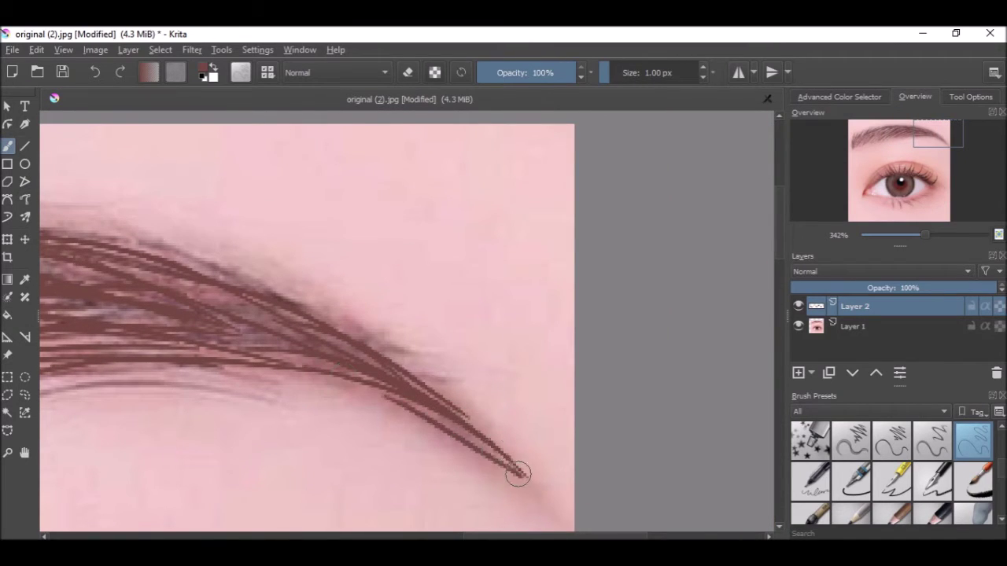
key("ctrl+z")
left_click_drag(392, 394, 515, 462)
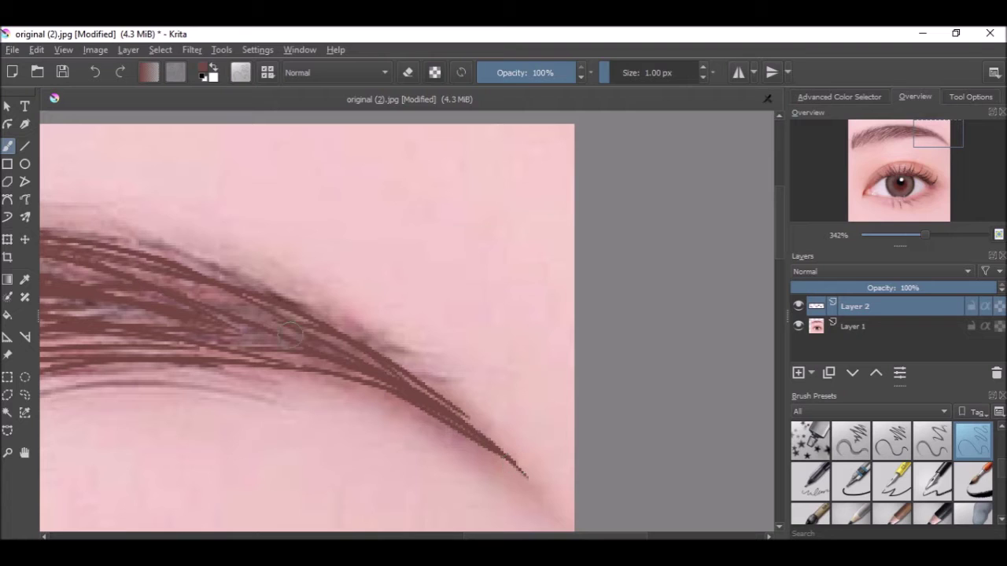
Step: Try several slanted, tapering practice strokes on the bare skin above the eyebrow's tail and undo them all
left_click_drag(404, 212, 478, 299)
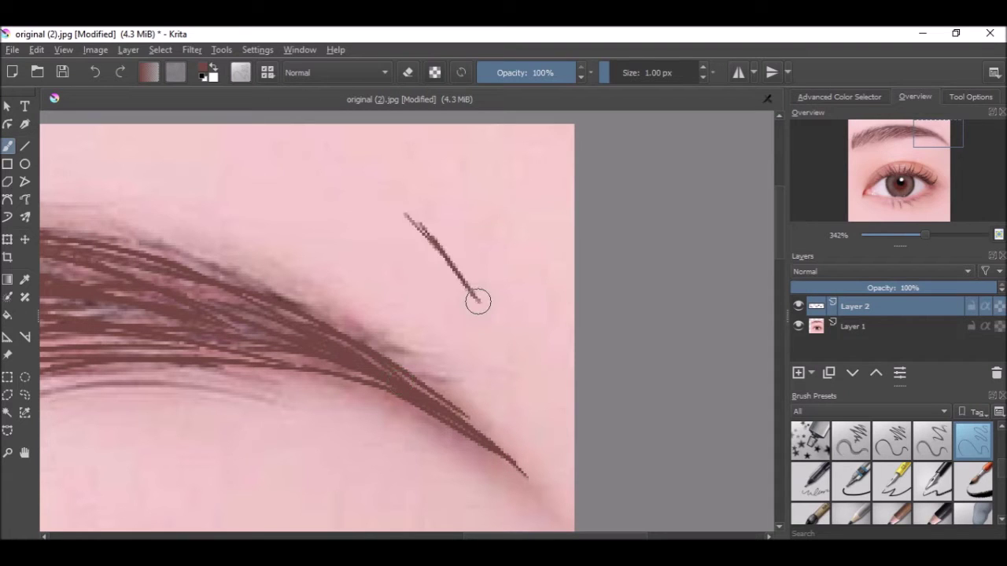
left_click_drag(436, 184, 485, 308)
left_click_drag(371, 233, 522, 332)
key("ctrl+z")
key("ctrl+z")
left_click_drag(431, 217, 478, 293)
key("ctrl+z")
left_click_drag(433, 219, 476, 305)
left_click_drag(385, 231, 473, 297)
key("ctrl+z")
key("ctrl+z")
key("ctrl+z")
Step: Fill the middle section of the eyebrow with more slanted hair strokes rising from its lower edge
scroll(472, 295, "down", 5)
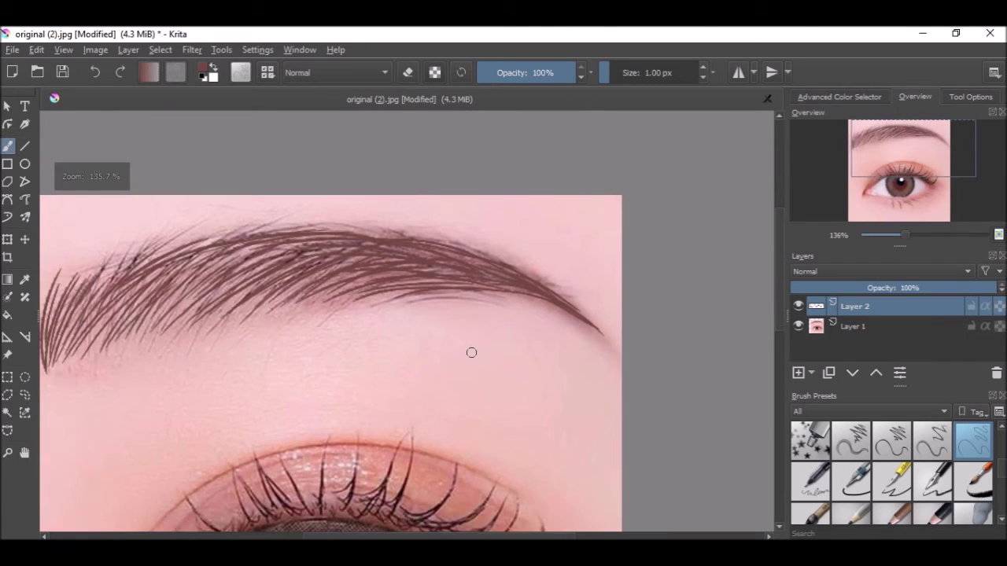
scroll(386, 280, "up", 5)
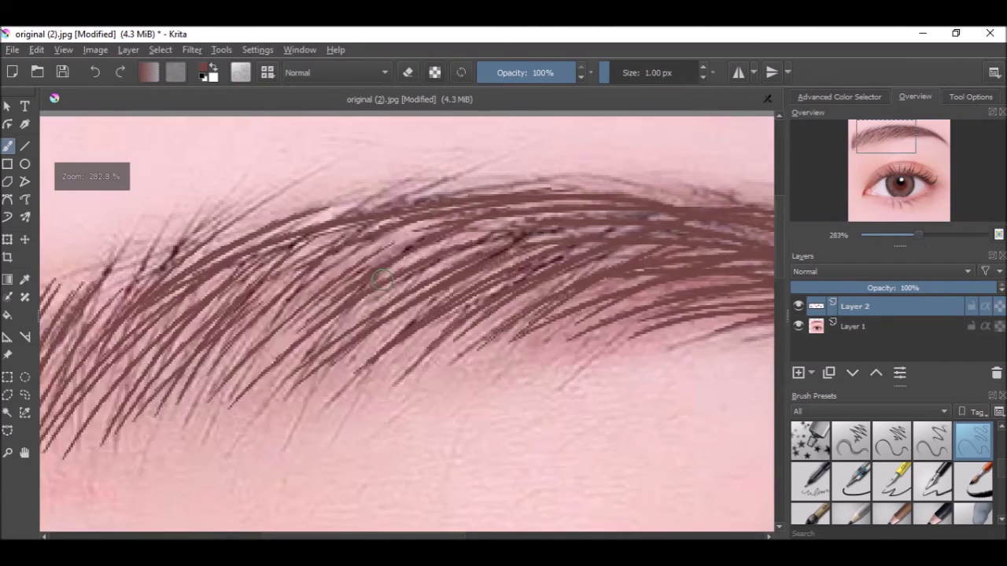
scroll(430, 254, "down", 1)
scroll(415, 220, "up", 1)
scroll(415, 219, "up", 1)
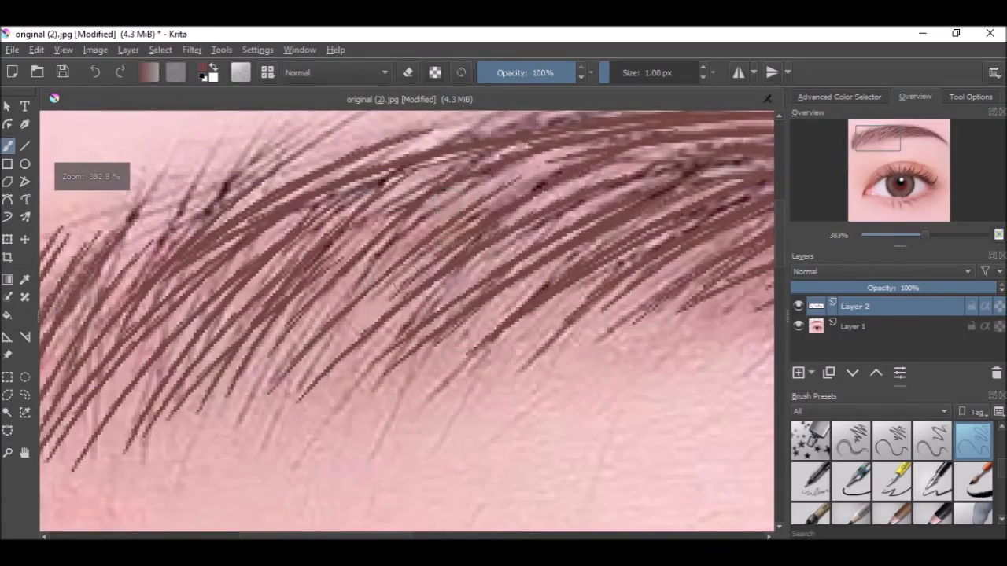
scroll(402, 349, "up", 1)
scroll(402, 349, "down", 3)
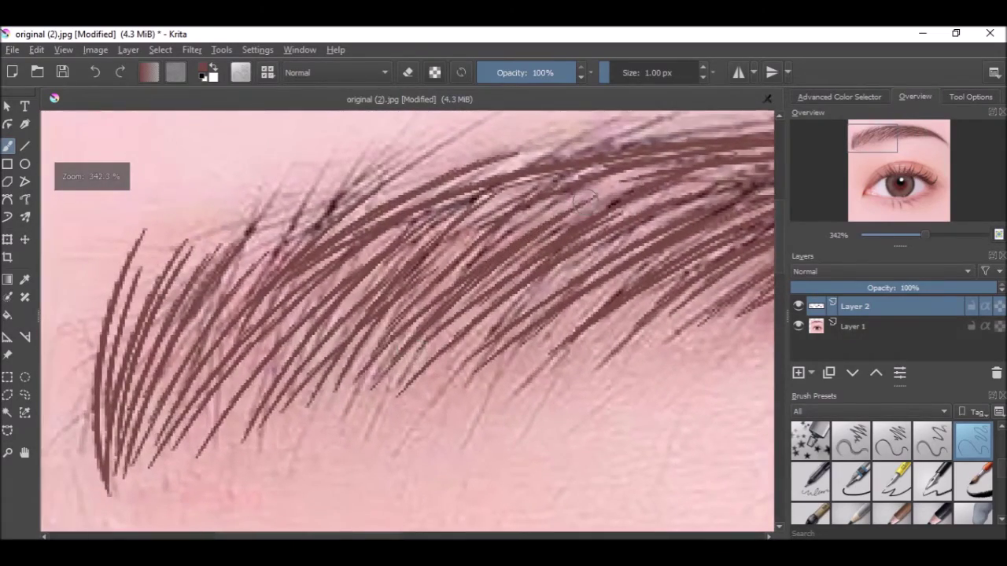
scroll(470, 341, "up", 3)
left_click_drag(418, 304, 585, 197)
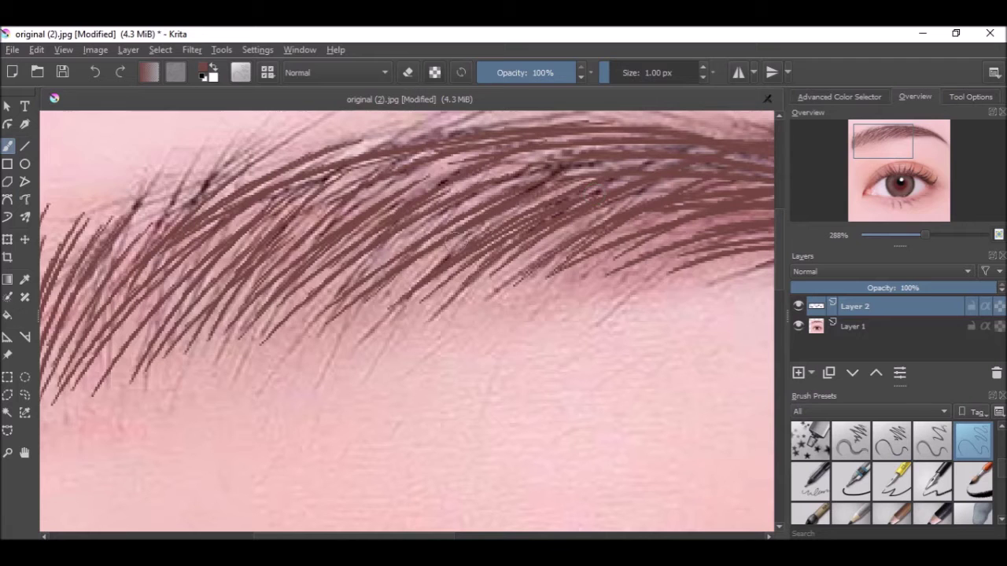
left_click_drag(378, 310, 545, 186)
left_click_drag(454, 323, 607, 206)
Step: Hide the photo on Layer 1 to check the drawn hairs on their own, and show it again
scroll(607, 206, "down", 5)
scroll(465, 225, "up", 3)
scroll(464, 226, "down", 1)
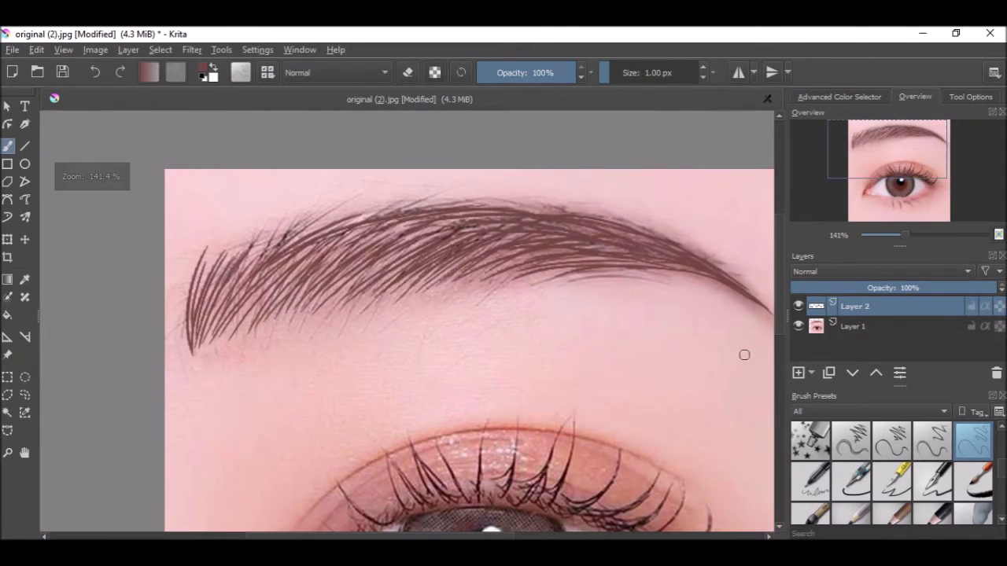
left_click(798, 326)
scroll(561, 326, "down", 3)
scroll(519, 270, "up", 2)
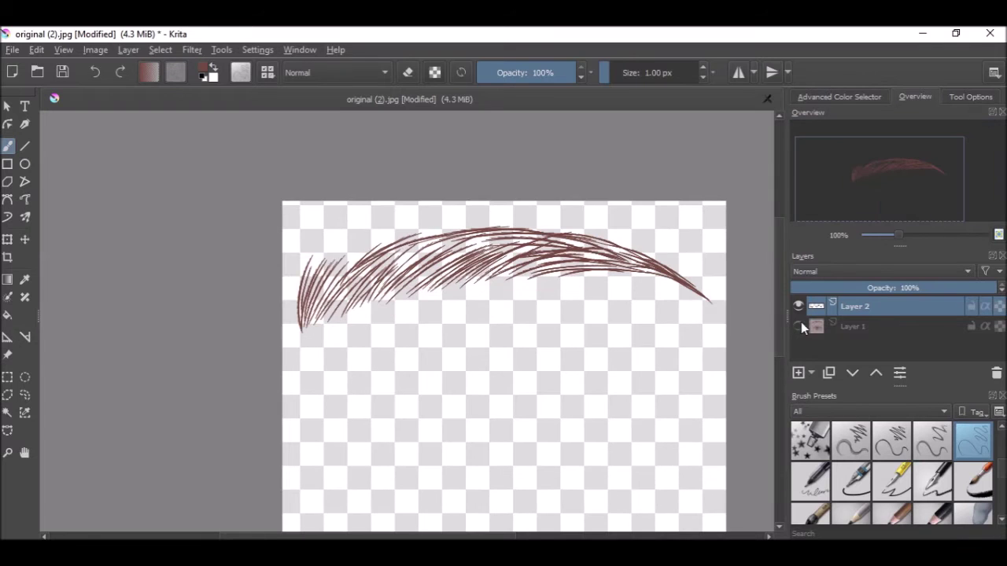
left_click(798, 325)
Step: Add slanted hair strokes to the eyebrow's inner section, undoing the long ones along the upper edge, and fill the inner end with short upright hairs
scroll(484, 305, "up", 4)
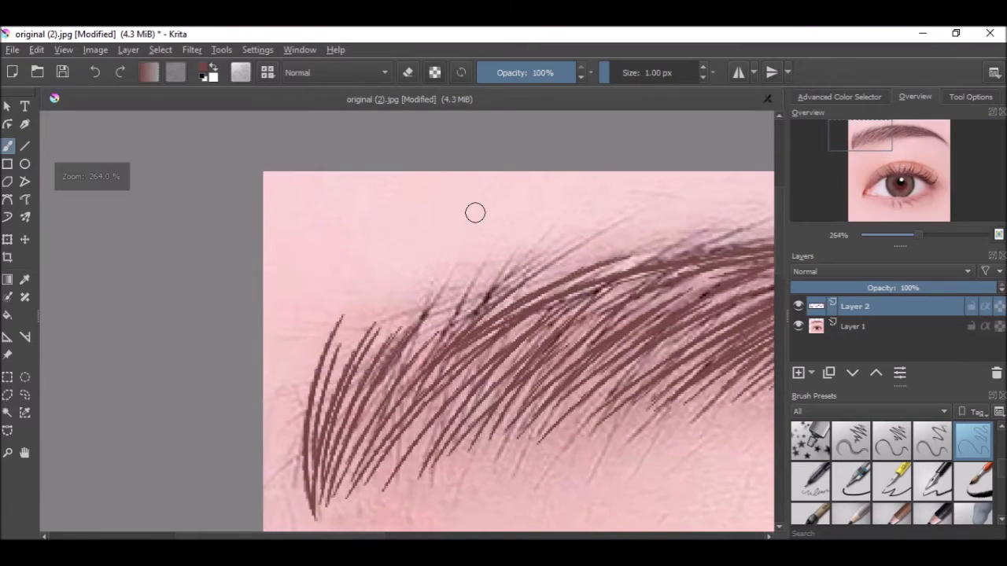
left_click_drag(387, 417, 477, 309)
left_click_drag(383, 464, 530, 326)
mouse_move(363, 491)
left_mouse_down()
mouse_move(529, 325)
mouse_move(535, 336)
left_mouse_up()
mouse_move(358, 365)
left_mouse_down()
mouse_move(487, 298)
mouse_move(580, 271)
left_mouse_up()
key("ctrl+z")
left_click_drag(413, 347, 580, 266)
key("ctrl+z")
key("ctrl+z")
left_click_drag(330, 439, 385, 325)
left_click_drag(315, 411, 355, 330)
Step: Examine the density and direction of the drawn hairs from the inner end to the tail, up close and from afar
scroll(389, 337, "down", 2)
scroll(387, 337, "up", 2)
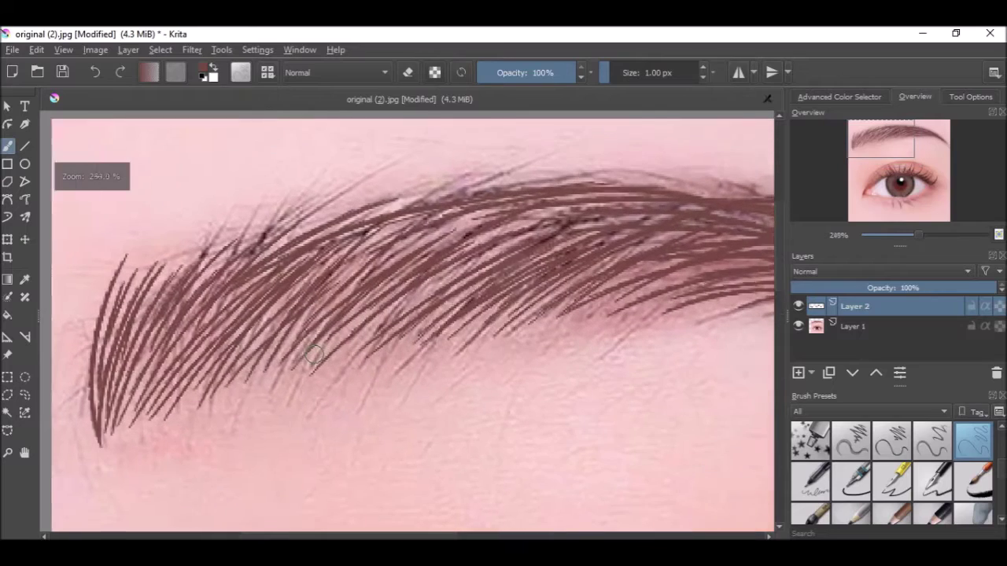
scroll(510, 247, "down", 3)
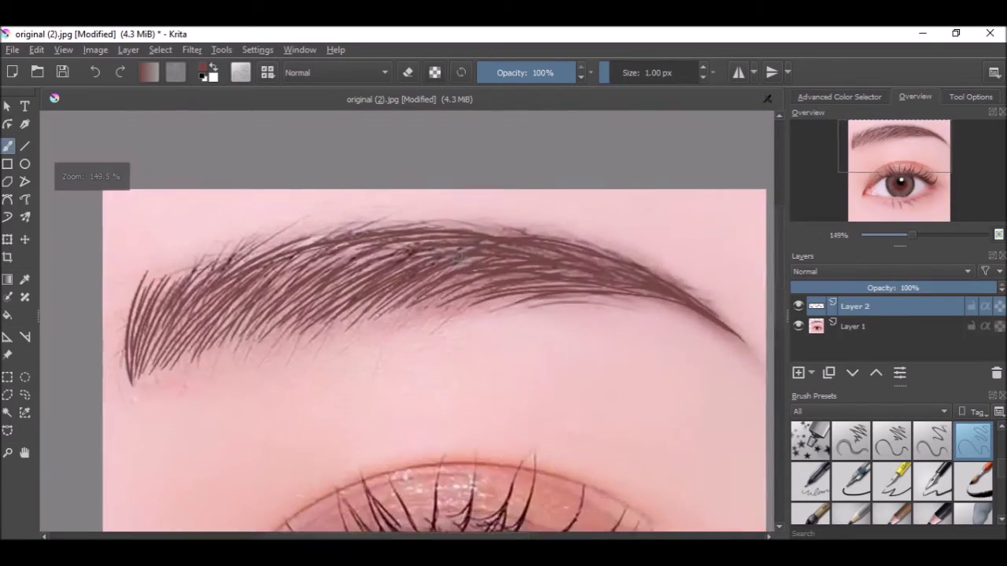
scroll(493, 268, "up", 3)
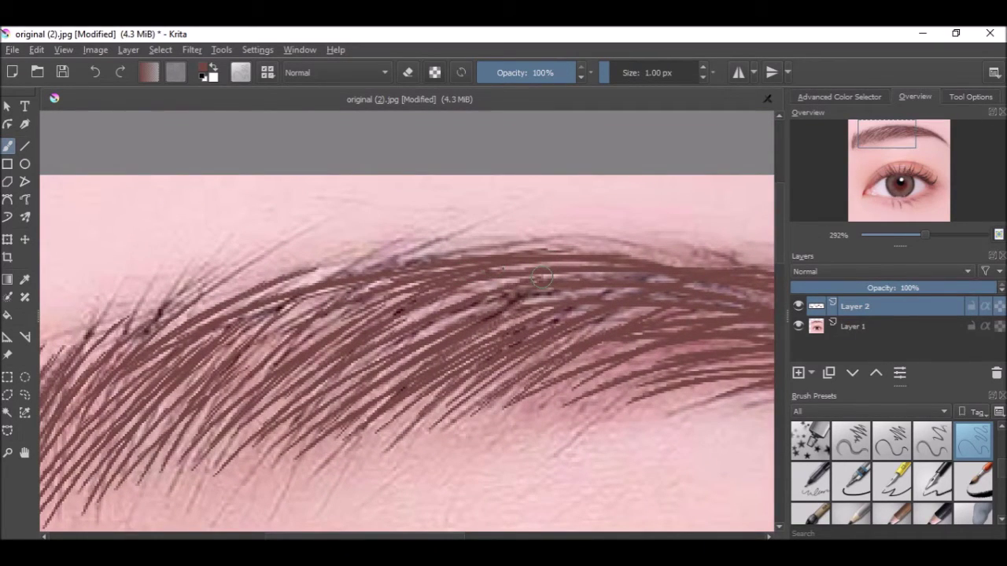
scroll(494, 266, "down", 3)
scroll(497, 268, "up", 4)
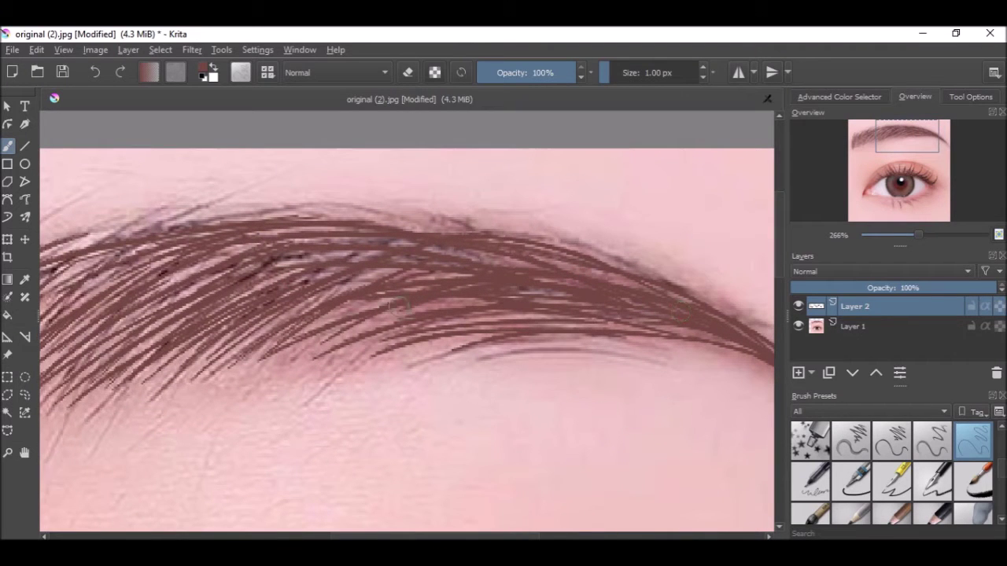
scroll(455, 260, "down", 1)
scroll(454, 260, "down", 2)
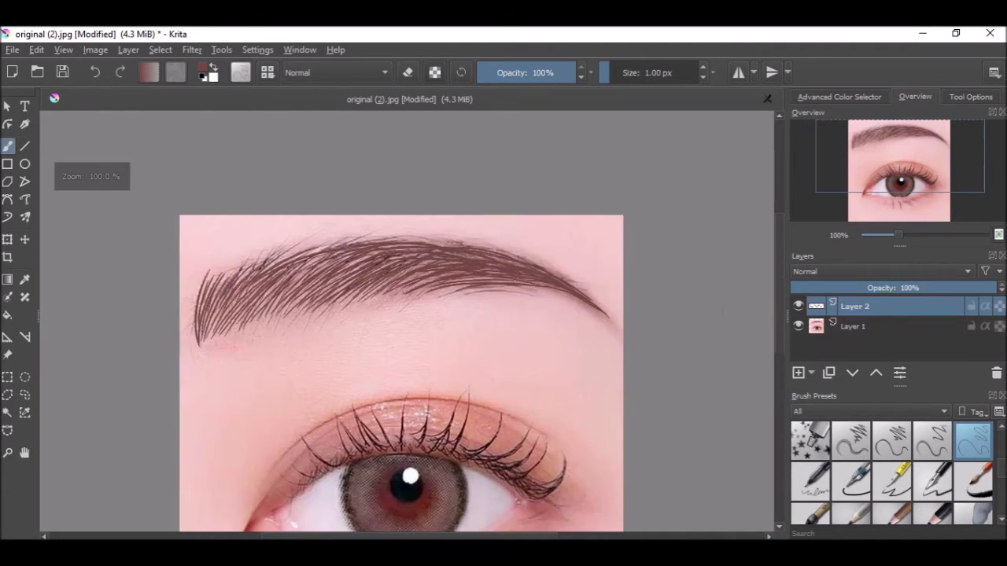
Step: Hide Layer 1, turn on eraser mode and trim the hair tip sticking out along the upper edge near the inner section
left_click(795, 328)
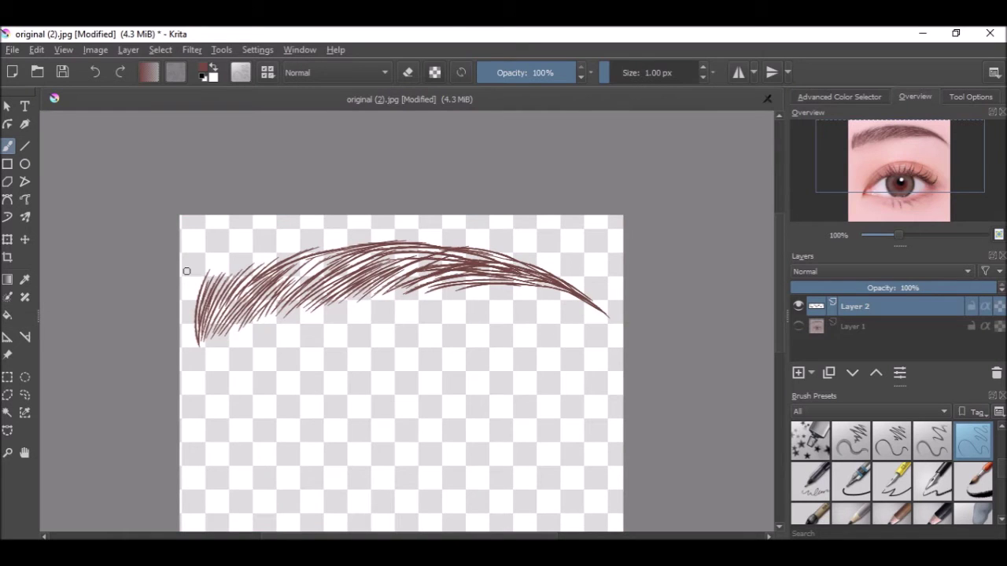
scroll(196, 247, "up", 2)
left_click(408, 73)
scroll(187, 310, "up", 2)
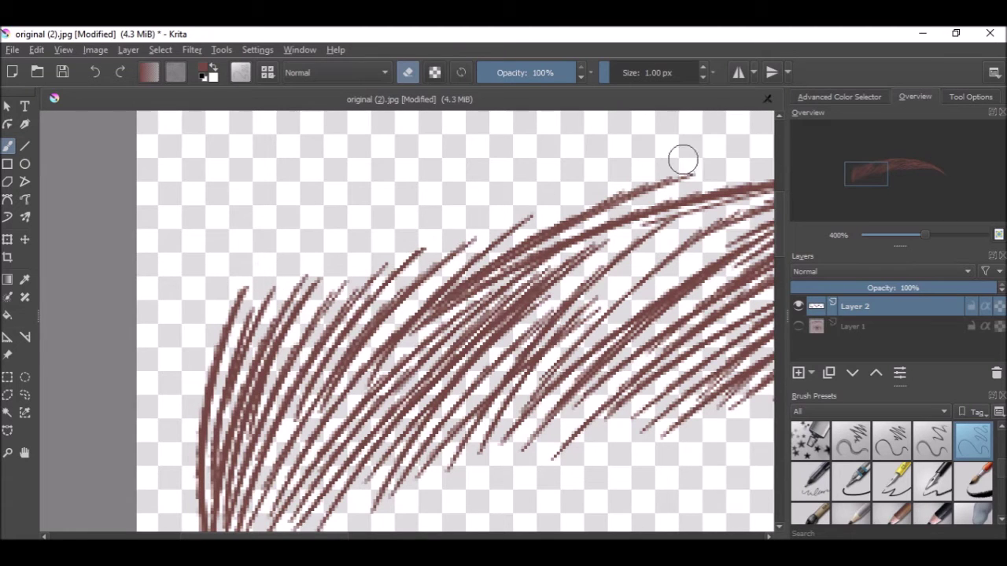
left_click_drag(695, 171, 647, 192)
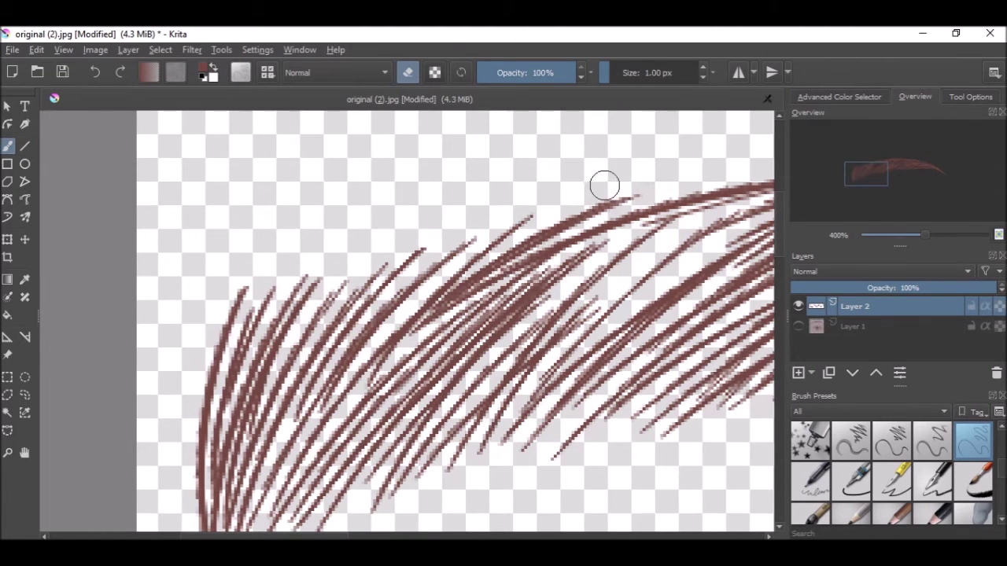
Step: Check the arch's upper edge for protruding hair tips, turn eraser mode off and show Layer 1 again
scroll(513, 187, "down", 4)
scroll(674, 174, "up", 4)
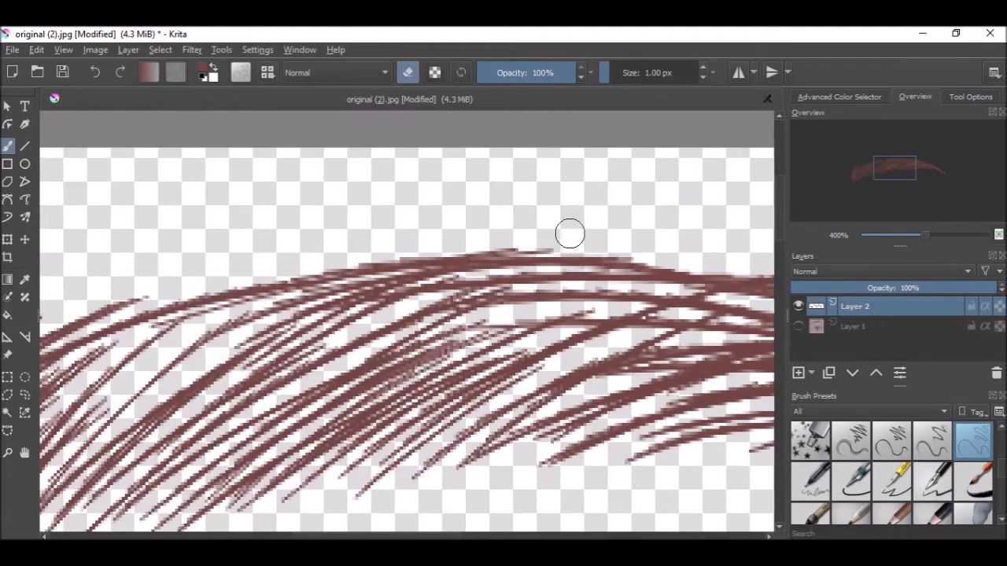
scroll(582, 236, "down", 4)
scroll(509, 238, "up", 3)
scroll(501, 176, "down", 3)
scroll(512, 193, "up", 4)
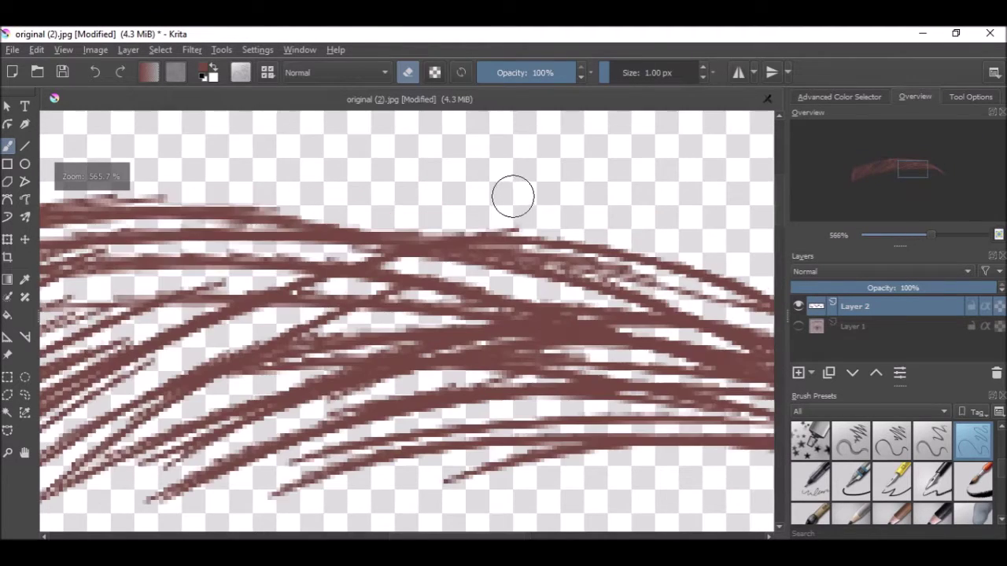
scroll(498, 236, "down", 3)
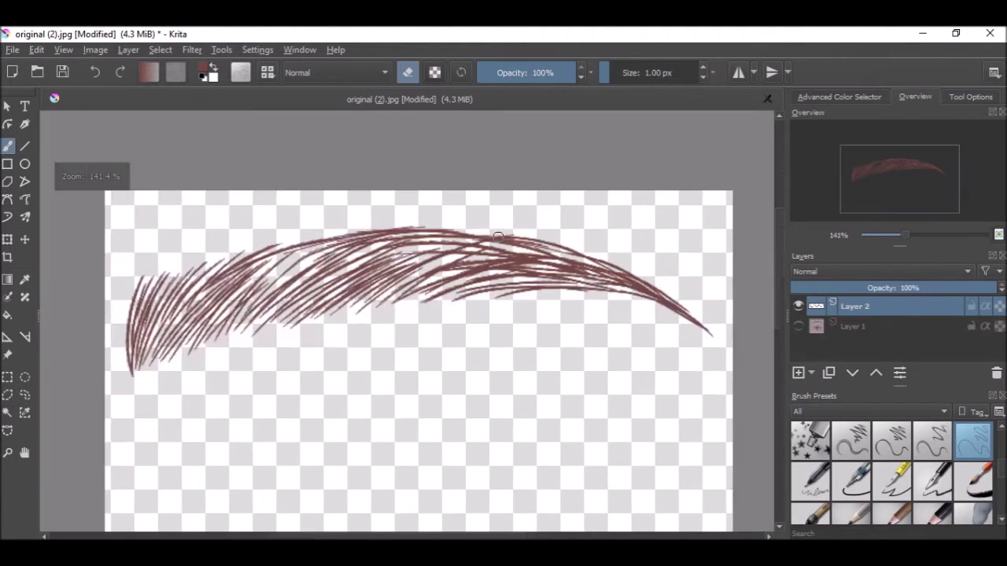
left_click(797, 326)
Step: Examine the finished eyebrow over the photo, both up close and together with the whole eye
scroll(471, 231, "up", 4)
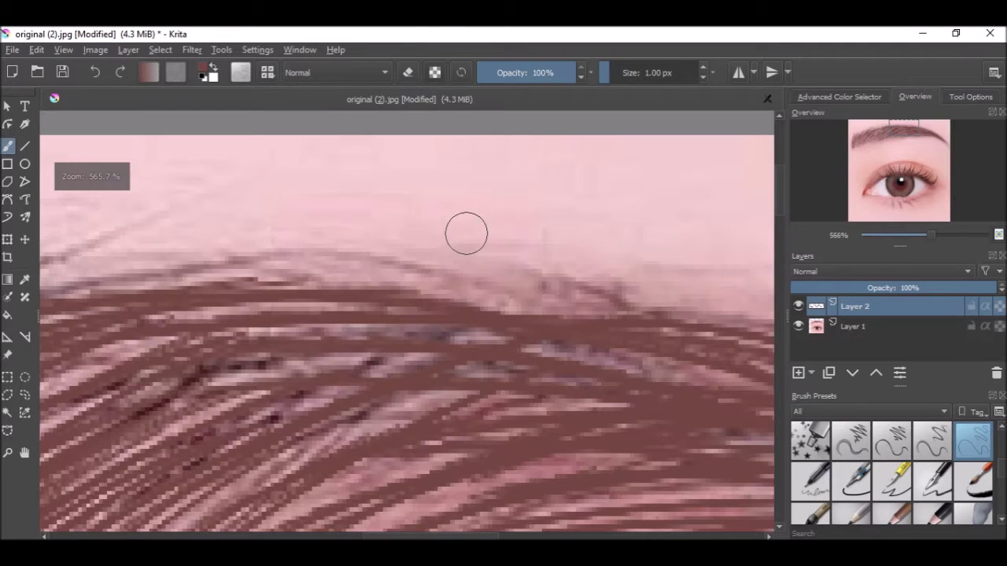
scroll(612, 313, "down", 5)
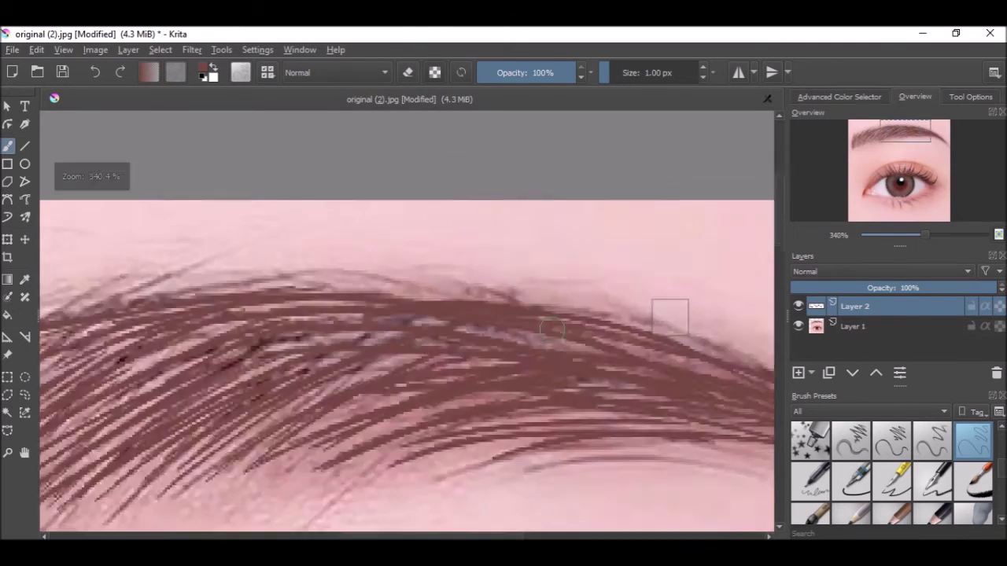
scroll(318, 345, "down", 4)
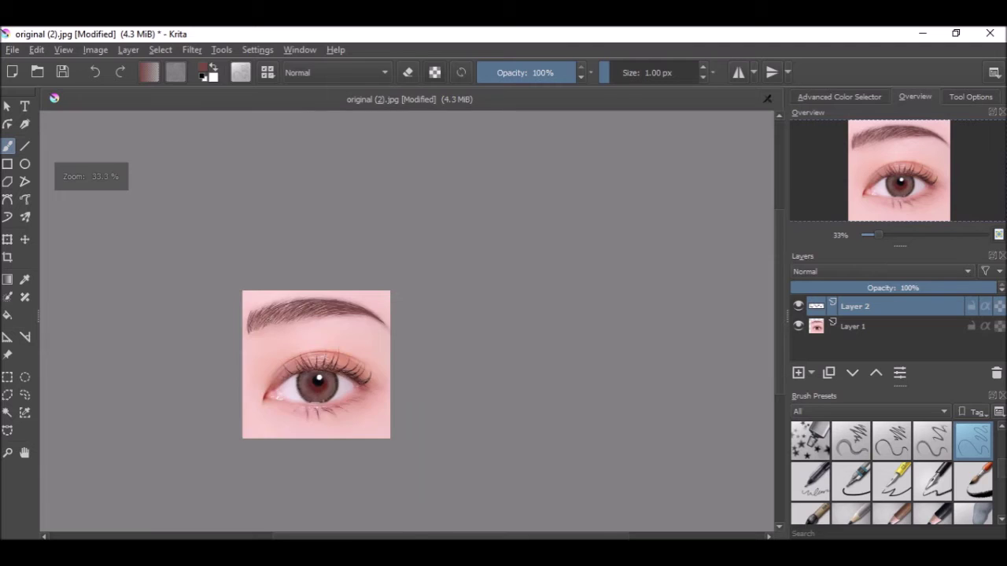
scroll(283, 355, "up", 4)
scroll(283, 355, "down", 3)
scroll(355, 364, "up", 3)
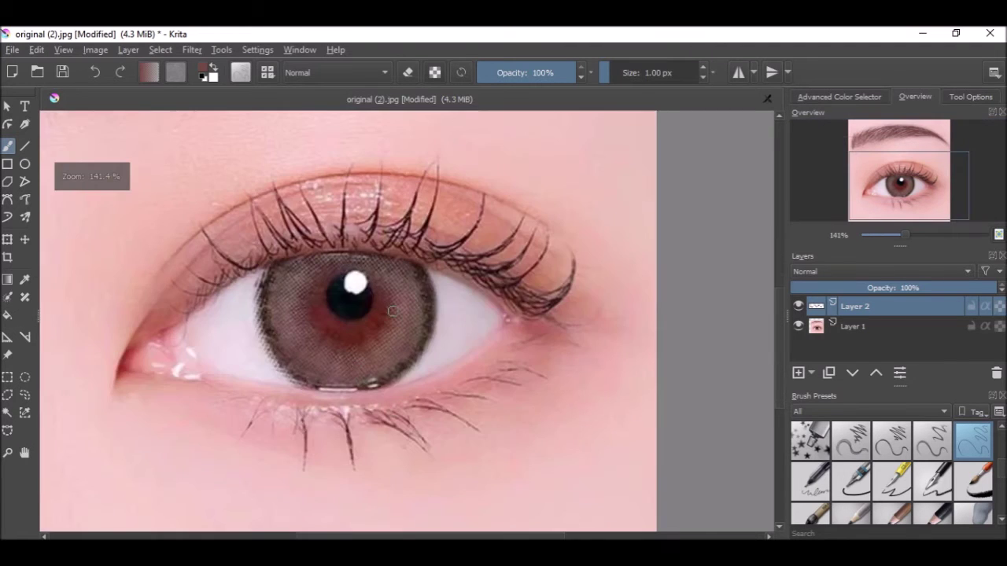
scroll(392, 311, "down", 2)
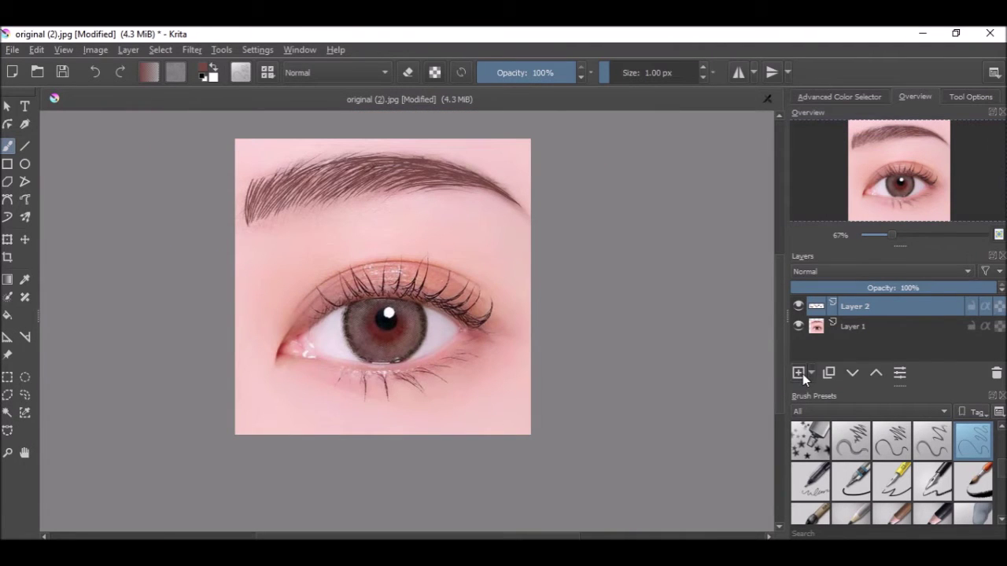
Step: Add a new paint layer above Layer 2, and briefly hide Layer 2 to compare the drawn hairs with the original eyebrow
left_click(798, 372)
key("1")
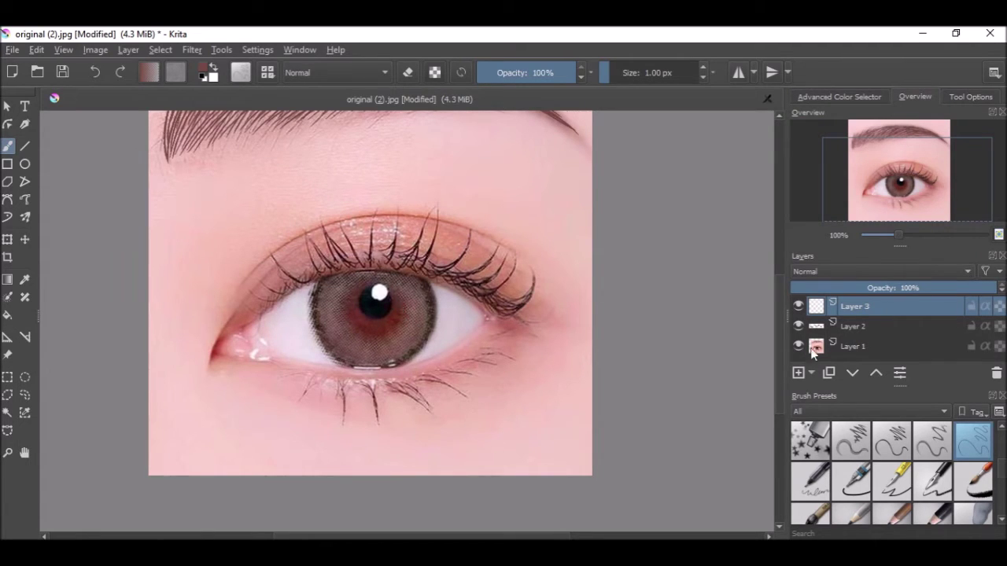
scroll(537, 313, "down", 2)
scroll(680, 355, "up", 3)
left_click(799, 327)
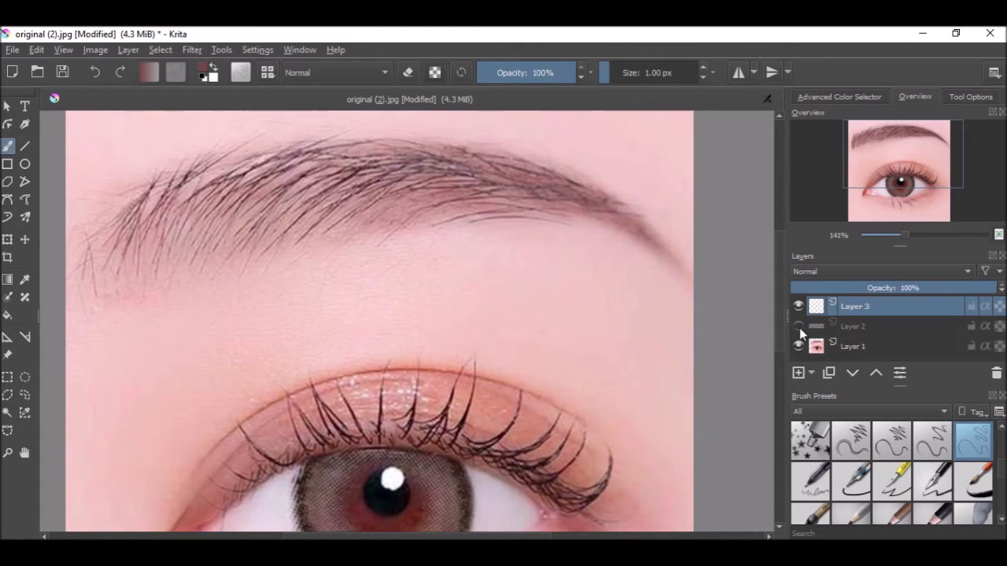
left_click(798, 327)
scroll(578, 295, "down", 2)
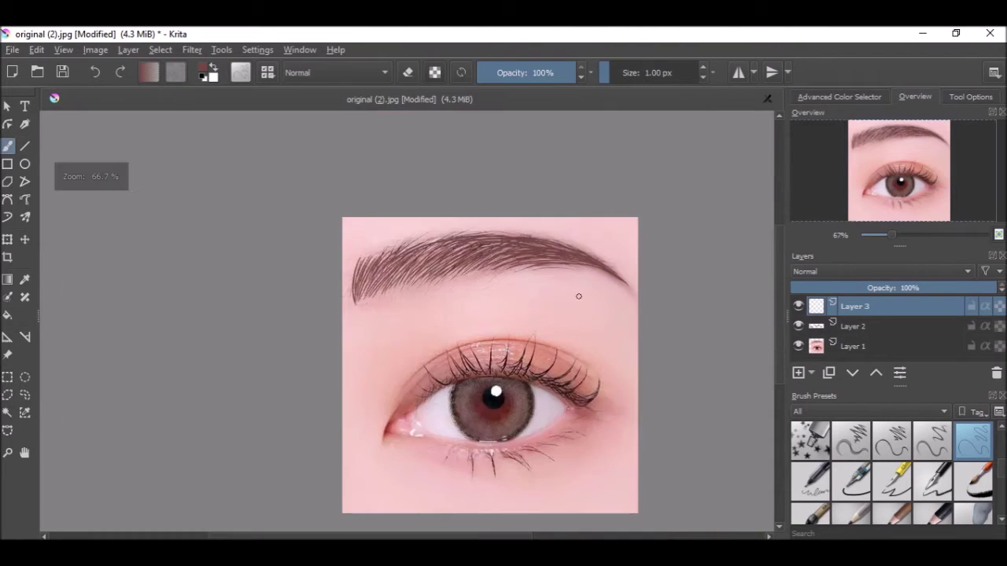
Step: Reset the foreground and background colours to black and white, and cancel the colour selection dialog without picking another colour
scroll(496, 451, "up", 3)
scroll(492, 314, "down", 1)
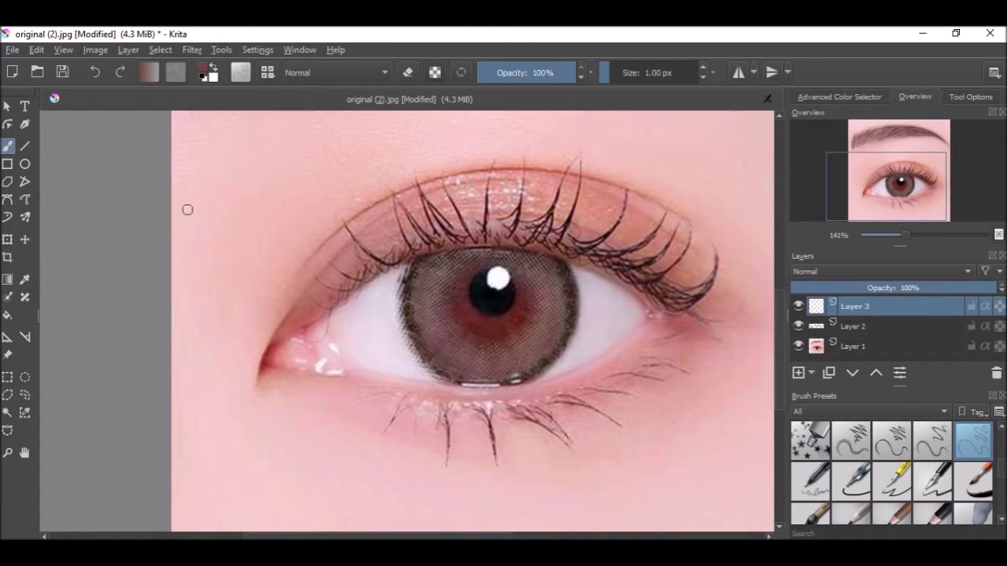
left_click(203, 79)
left_click(204, 68)
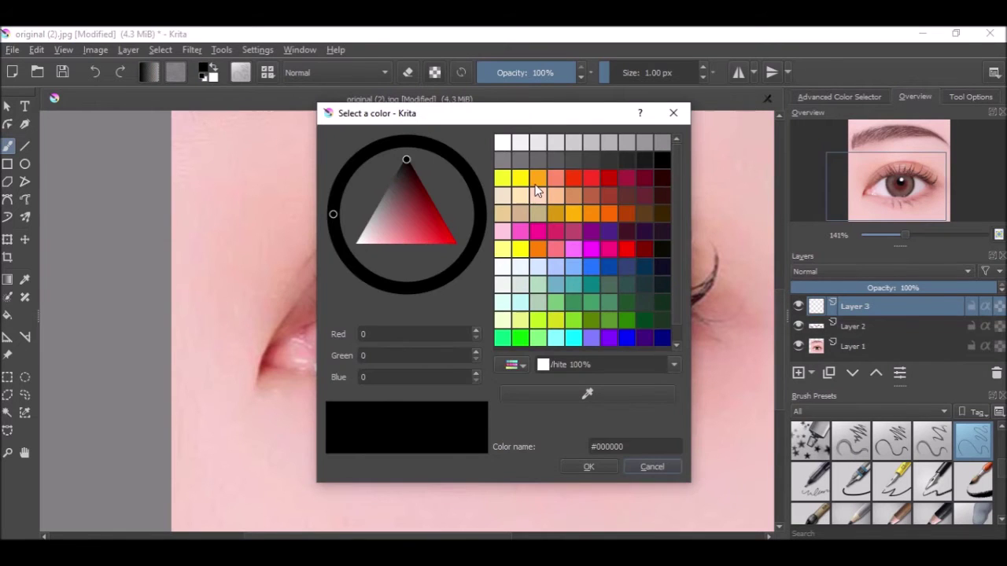
left_click(652, 468)
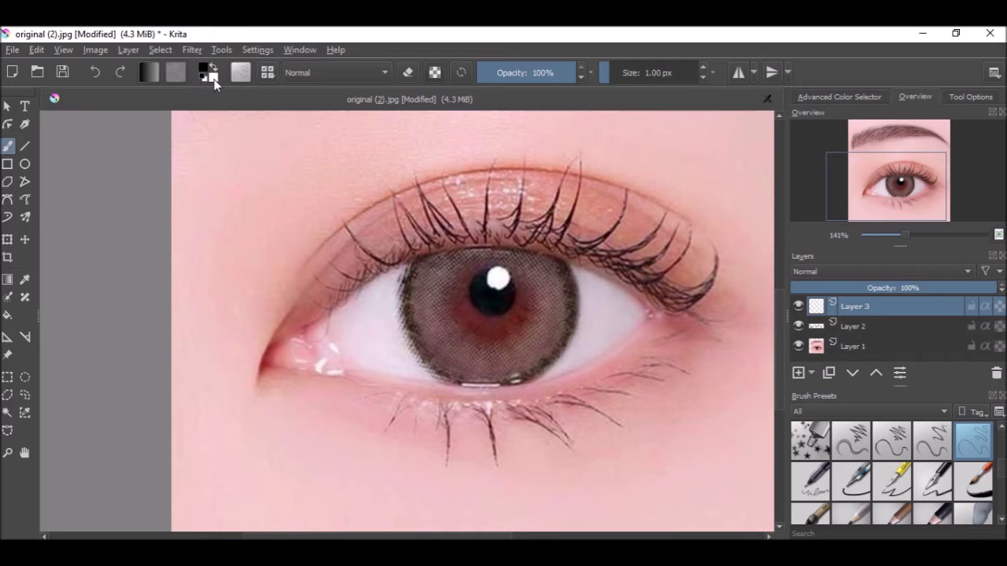
Step: Show the Palette docker, cancel adding a colour group, and dock the palette beside the Overview
left_click(43, 50)
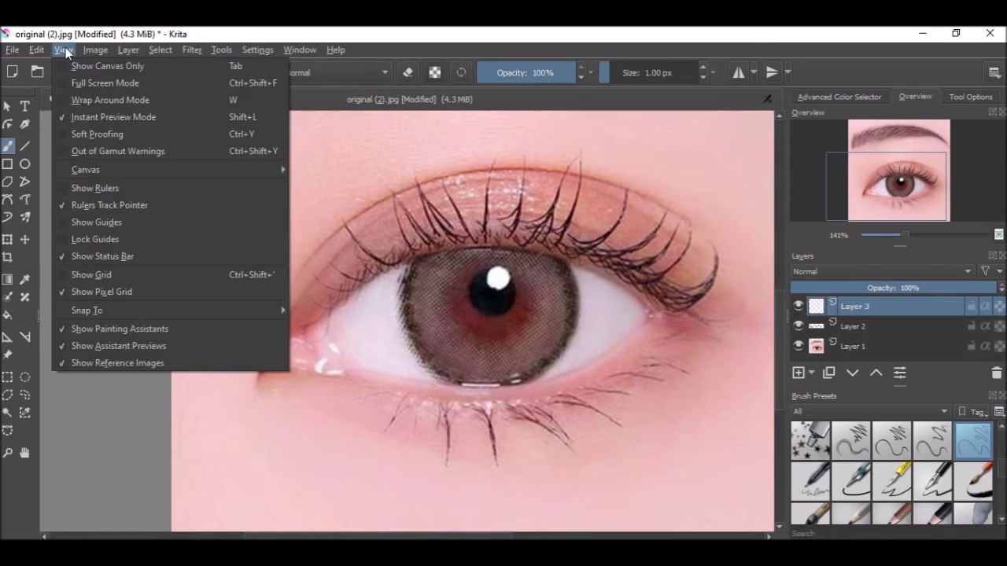
left_click(192, 50)
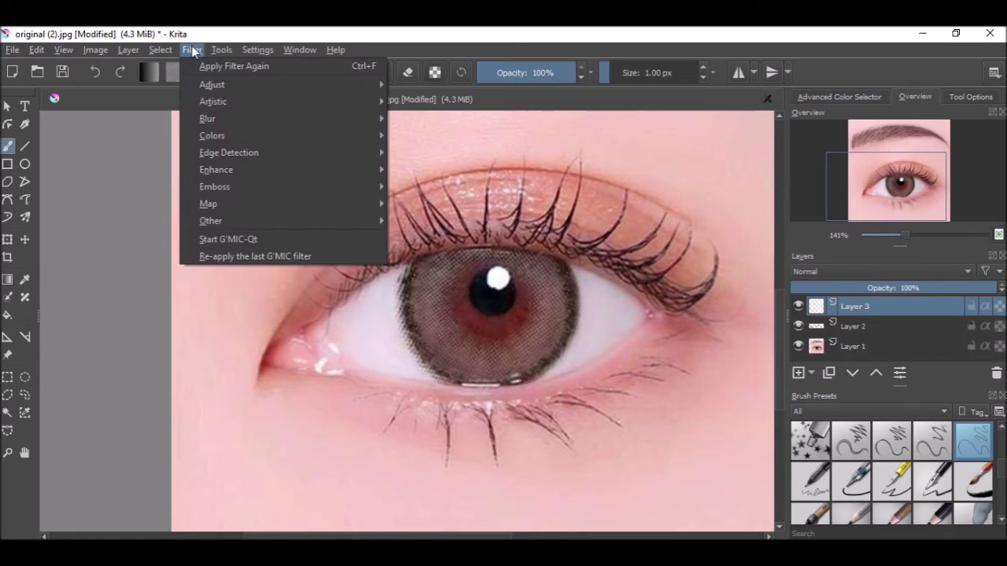
mouse_move(227, 51)
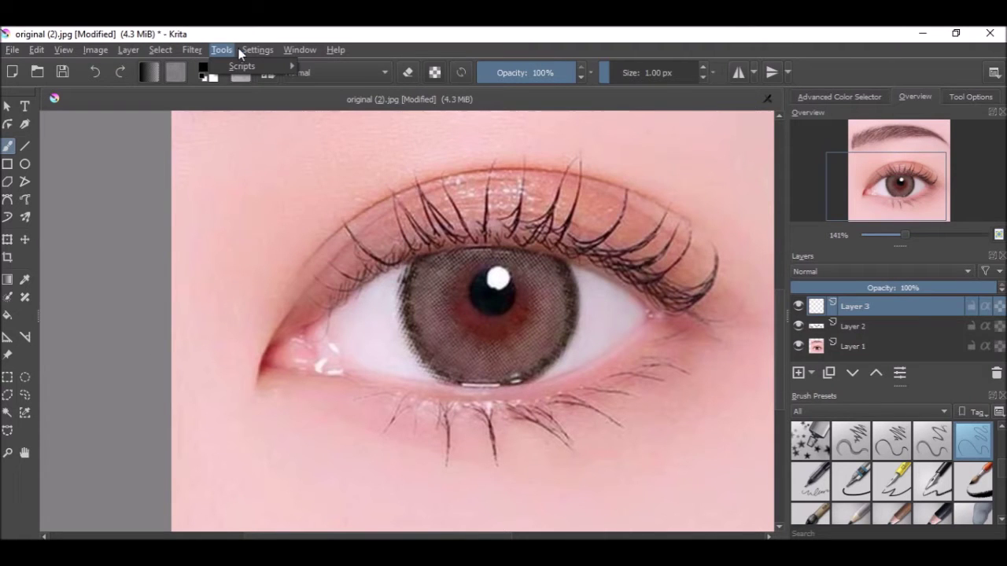
mouse_move(296, 161)
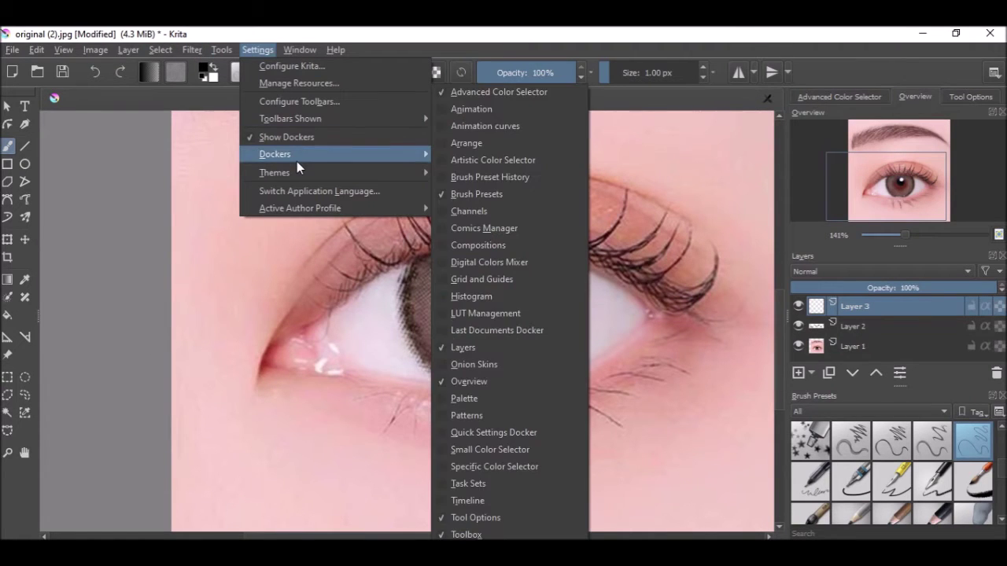
left_click(503, 399)
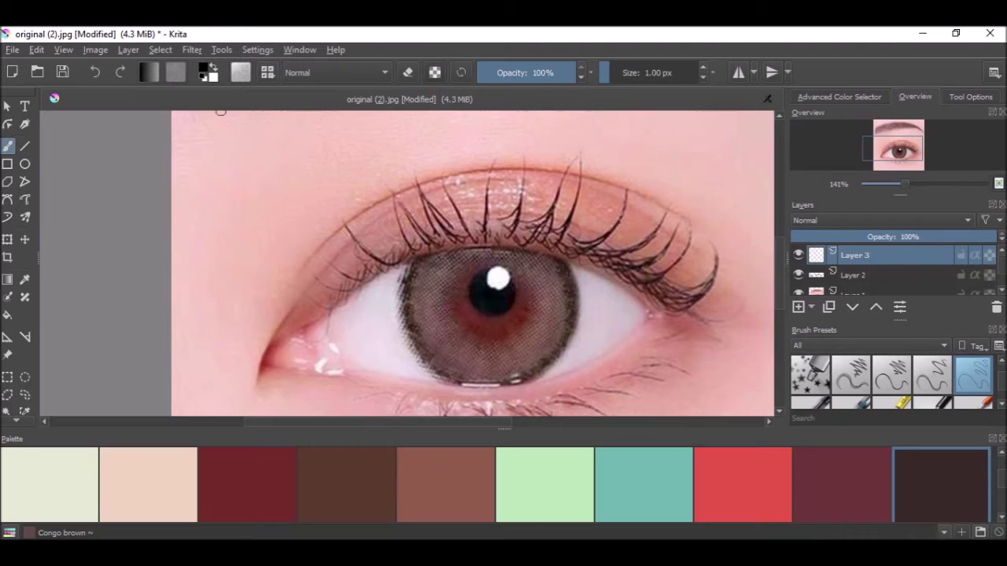
left_click_drag(505, 429, 512, 456)
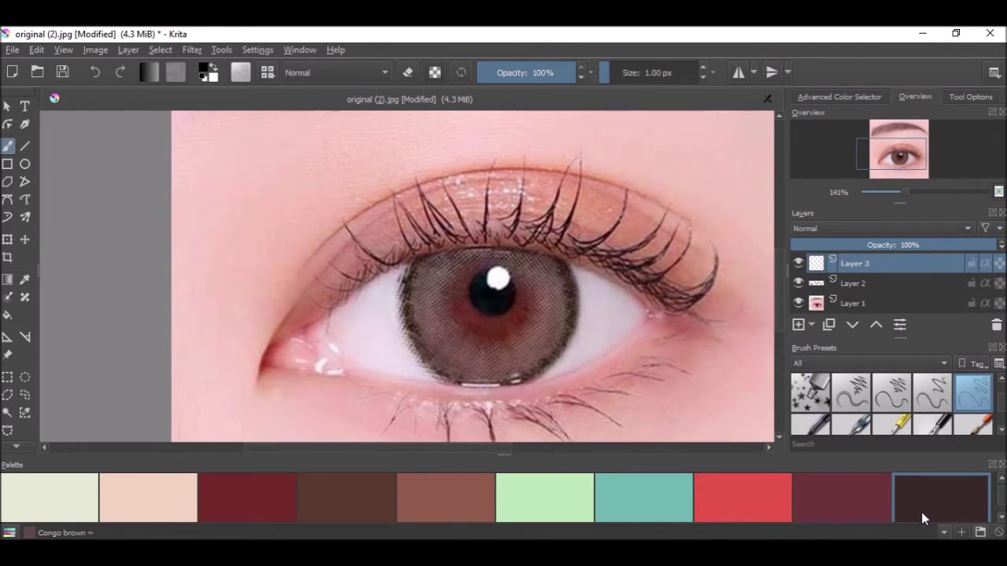
left_click(981, 533)
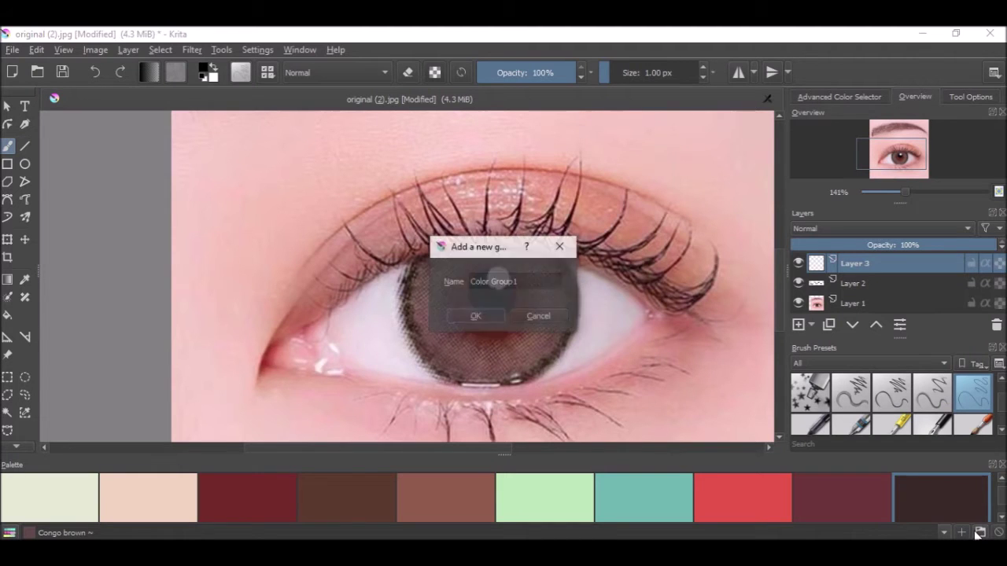
left_click(520, 318)
left_click(994, 465)
left_click_drag(279, 452, 981, 150)
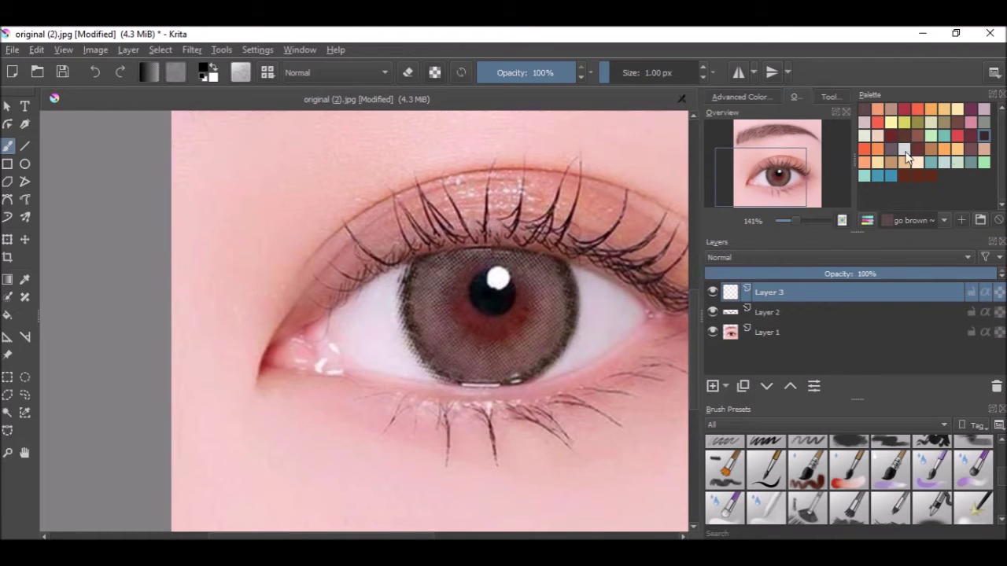
Step: Choose the Hit pink swatch as the foreground colour and close the Palette docker
left_click(863, 162)
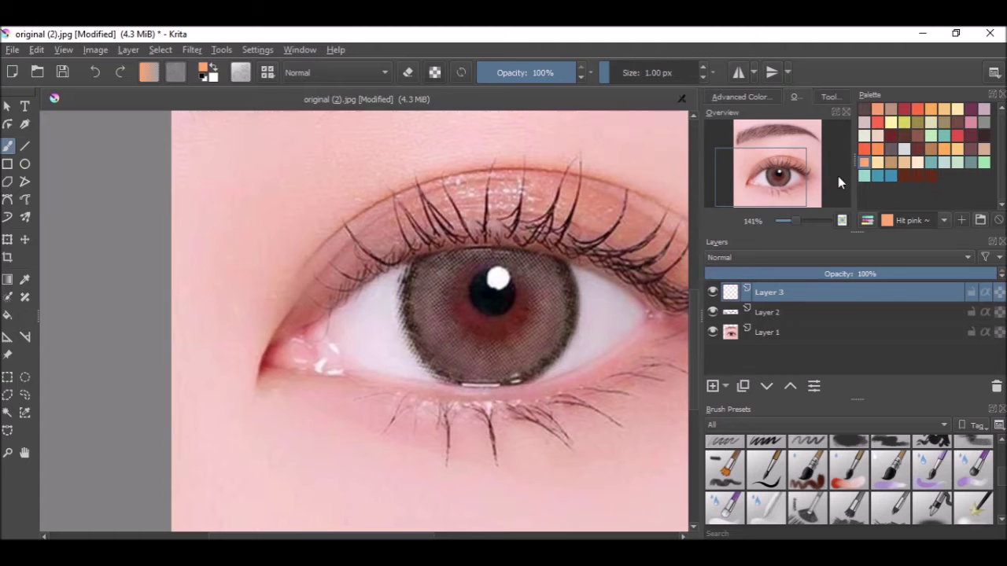
left_click(1001, 94)
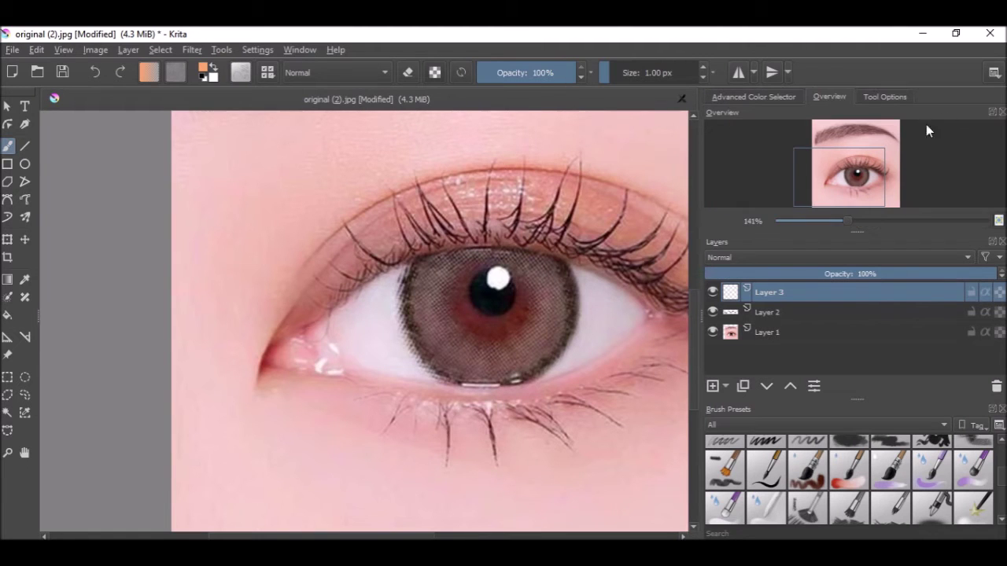
Step: Narrow the docker column to enlarge the canvas, and reset the foreground and background colours to black and white
left_click_drag(699, 260, 805, 256)
scroll(535, 250, "down", 3)
scroll(562, 235, "up", 2)
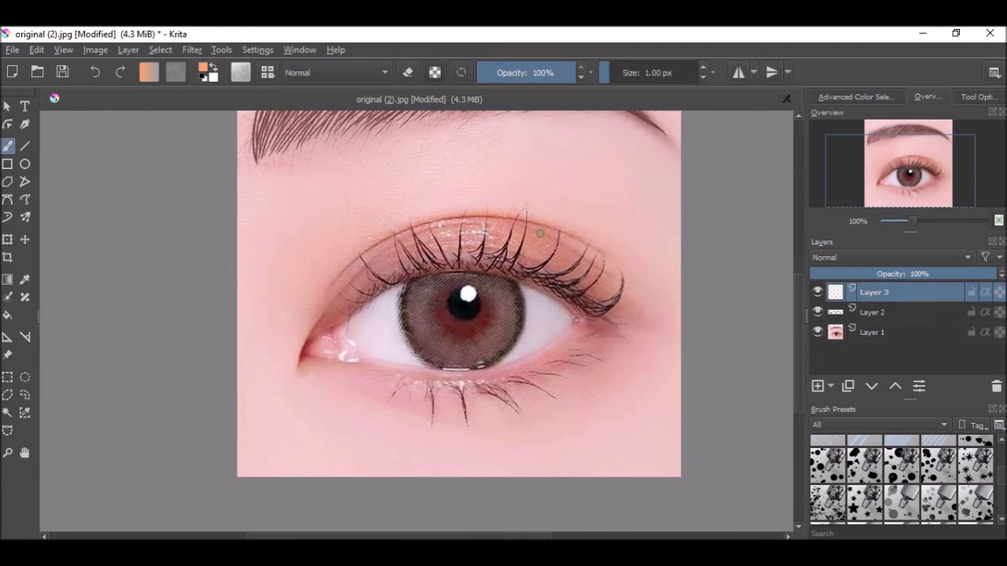
scroll(541, 234, "up", 2)
scroll(467, 224, "down", 3)
scroll(425, 290, "up", 3)
scroll(439, 285, "down", 2)
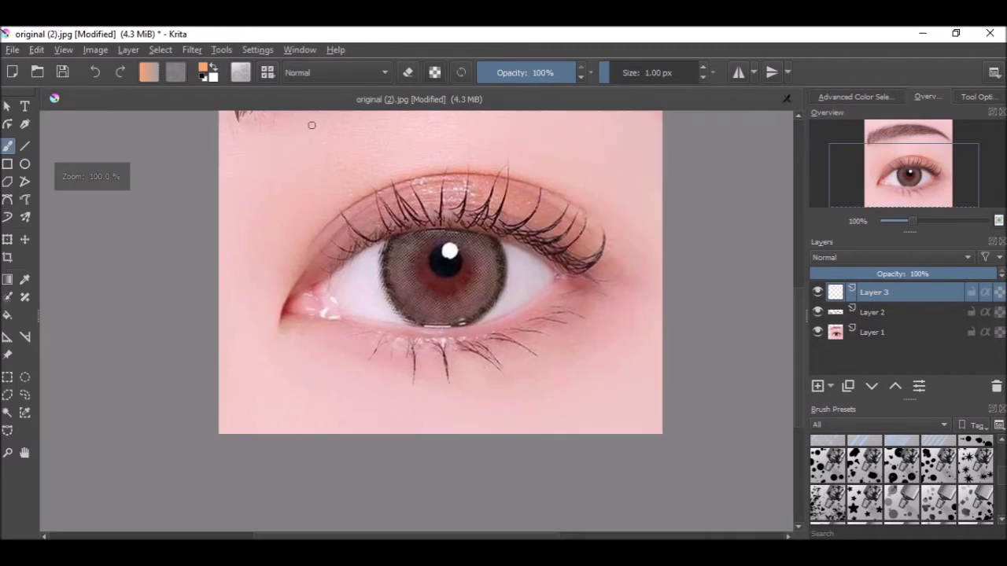
left_click(203, 77)
Step: Try to trace the upper eyelid crease with single curved black strokes on Layer 3
scroll(515, 188, "up", 2)
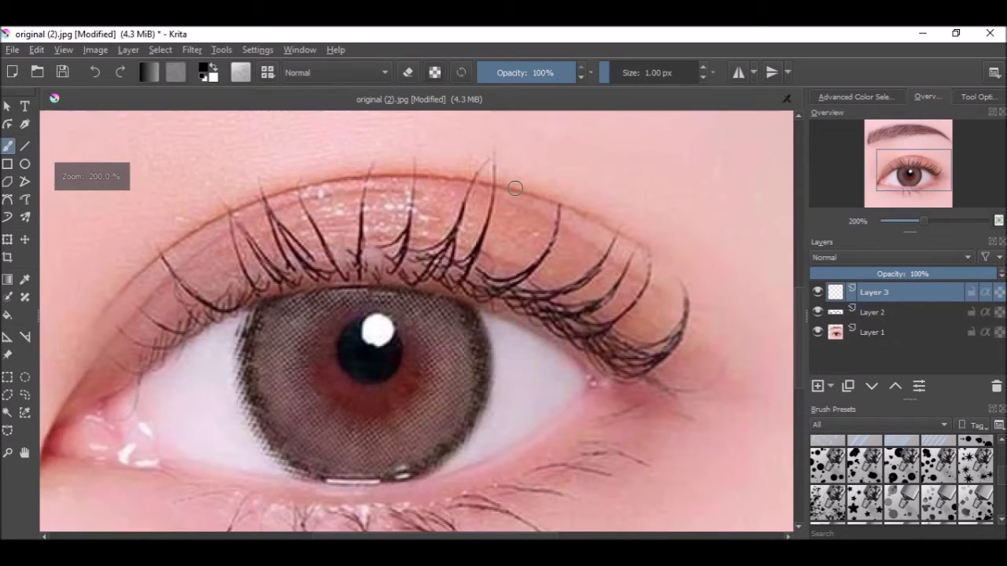
left_click_drag(134, 269, 566, 221)
key("ctrl+z")
left_click_drag(110, 322, 714, 234)
key("ctrl+z")
mouse_move(107, 327)
left_mouse_down()
mouse_move(483, 176)
mouse_move(656, 206)
left_mouse_up()
key("ctrl+z")
mouse_move(107, 288)
left_mouse_down()
mouse_move(434, 186)
mouse_move(669, 236)
left_mouse_up()
key("ctrl+z")
mouse_move(140, 272)
left_mouse_down()
mouse_move(282, 198)
mouse_move(588, 227)
left_mouse_up()
key("ctrl+z")
Step: Draw one smooth curved black line along the upper eyelid crease on Layer 3
mouse_move(161, 249)
left_mouse_down()
mouse_move(499, 178)
mouse_move(651, 261)
left_mouse_up()
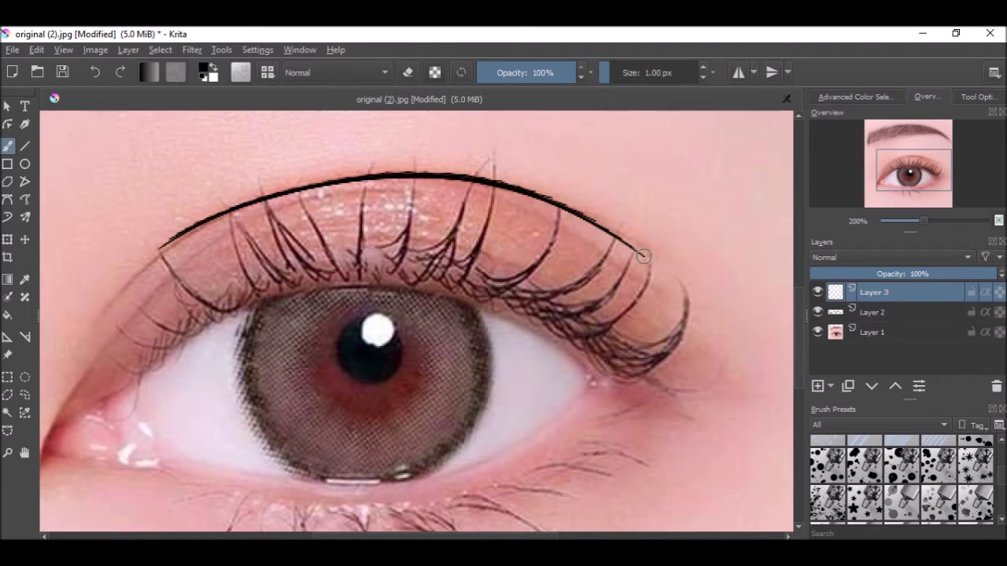
scroll(463, 337, "down", 2)
scroll(452, 370, "up", 5)
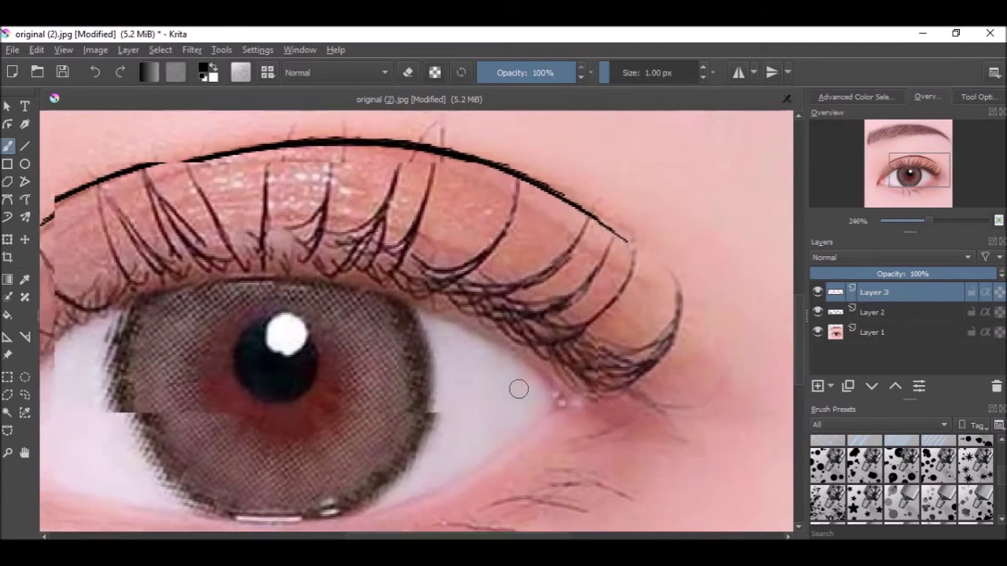
scroll(545, 354, "up", 1)
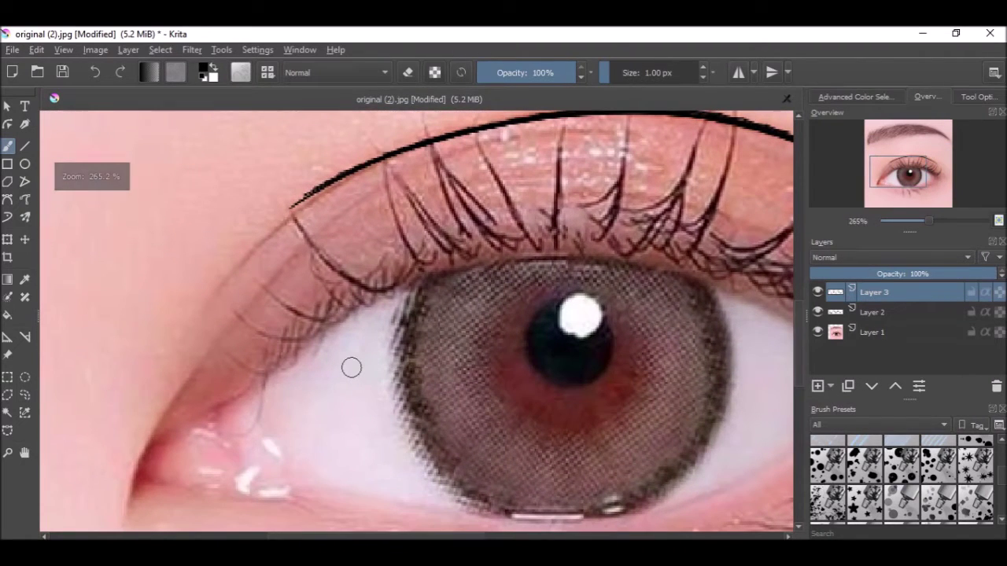
Step: Try to draw the upper lash line from the inner corner towards the iris with the Curve smooth brush
left_click_drag(224, 391, 683, 246)
mouse_move(251, 370)
left_mouse_down()
mouse_move(362, 297)
mouse_move(495, 254)
mouse_move(610, 240)
left_mouse_up()
key("ctrl+z")
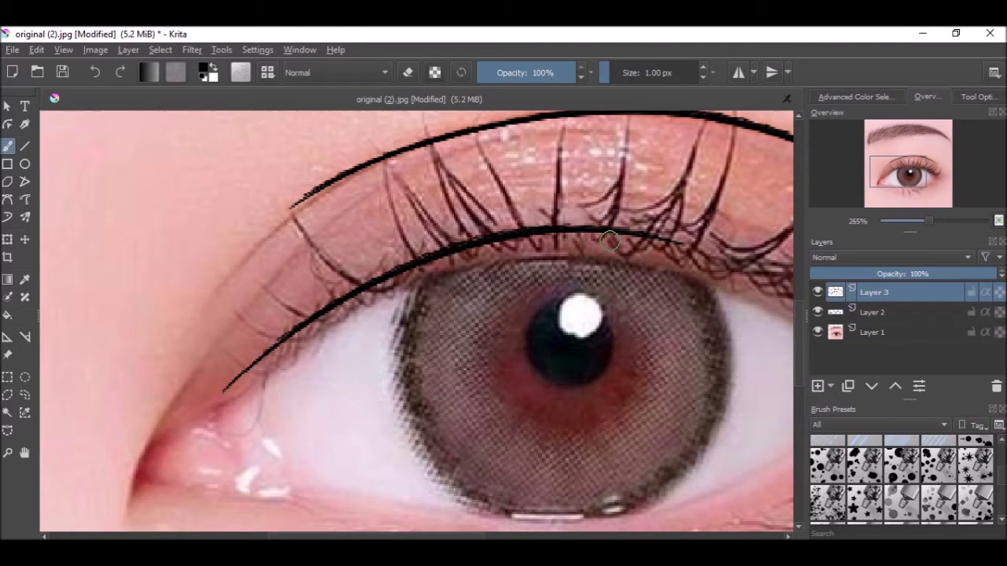
key("ctrl+z")
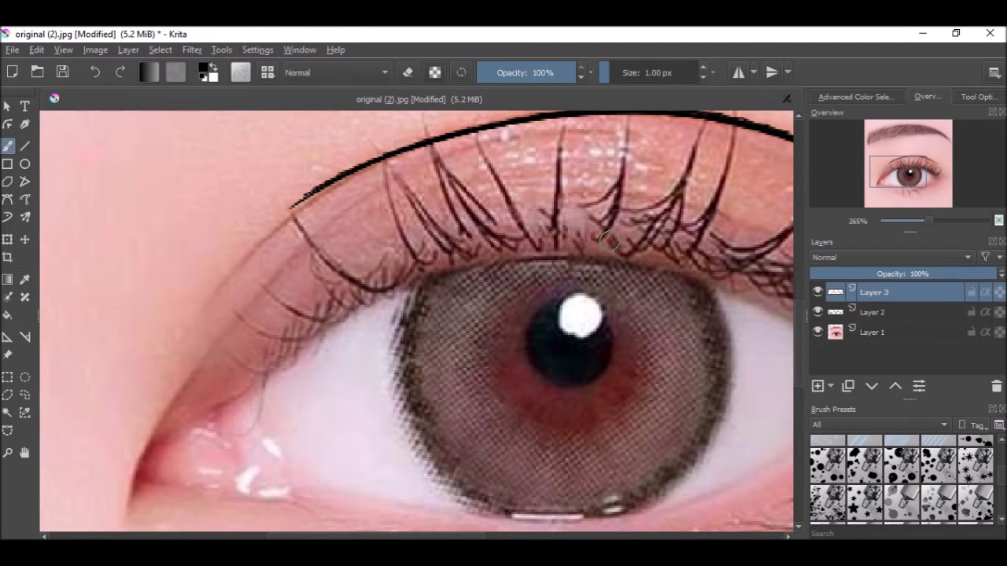
scroll(610, 240, "down", 3)
scroll(385, 378, "up", 1)
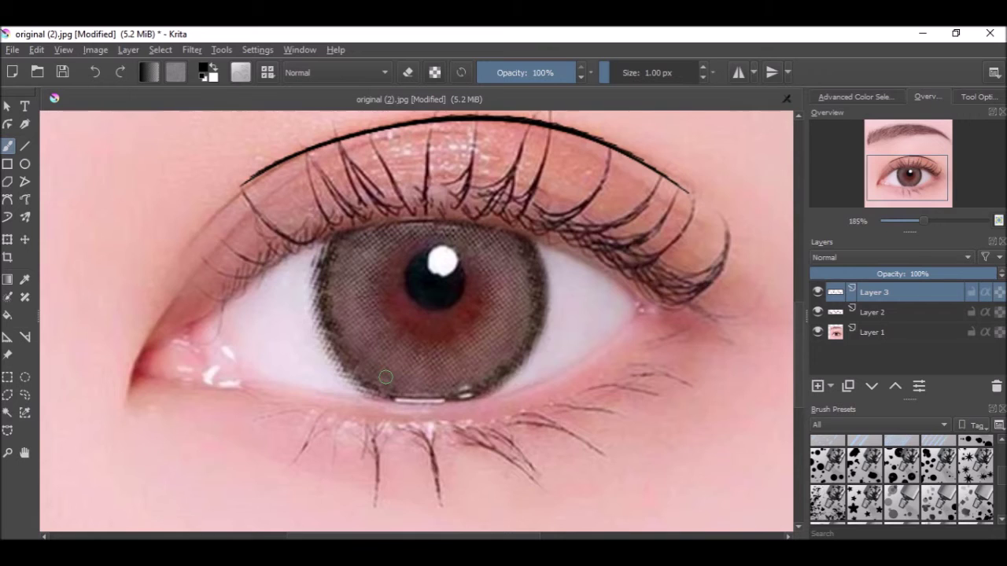
scroll(512, 388, "up", 2)
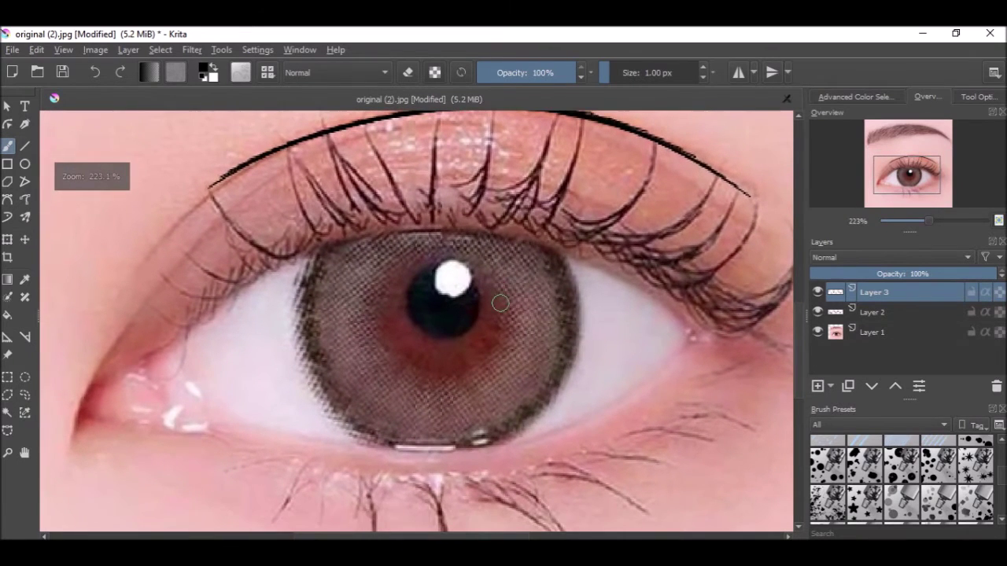
mouse_move(77, 427)
left_mouse_down()
mouse_move(130, 356)
mouse_move(248, 273)
left_mouse_up()
key("ctrl+z")
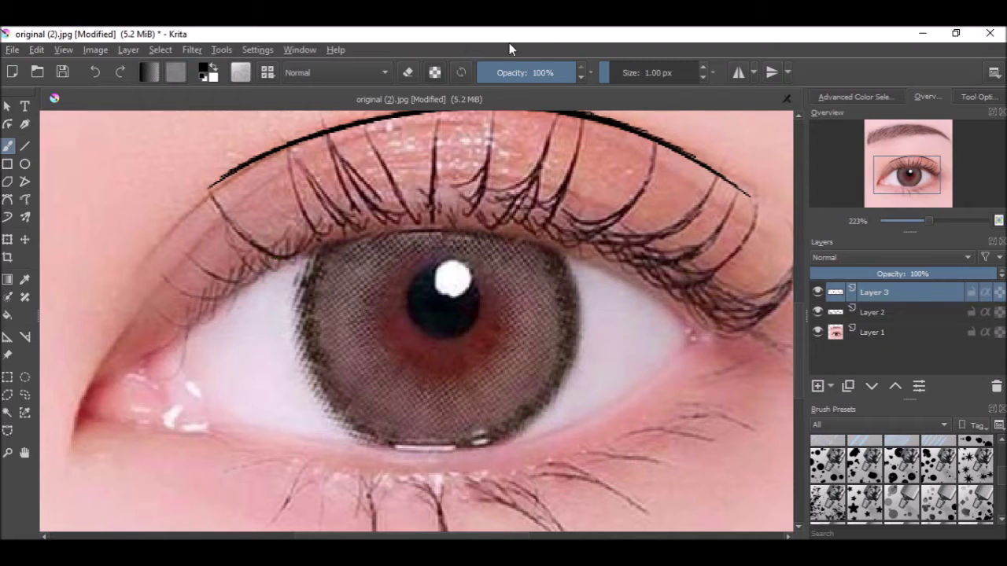
Step: Select the brush preset with the looping pen-line thumbnail from the realism brushes, and test it with a stroke on the iris
left_click(243, 72)
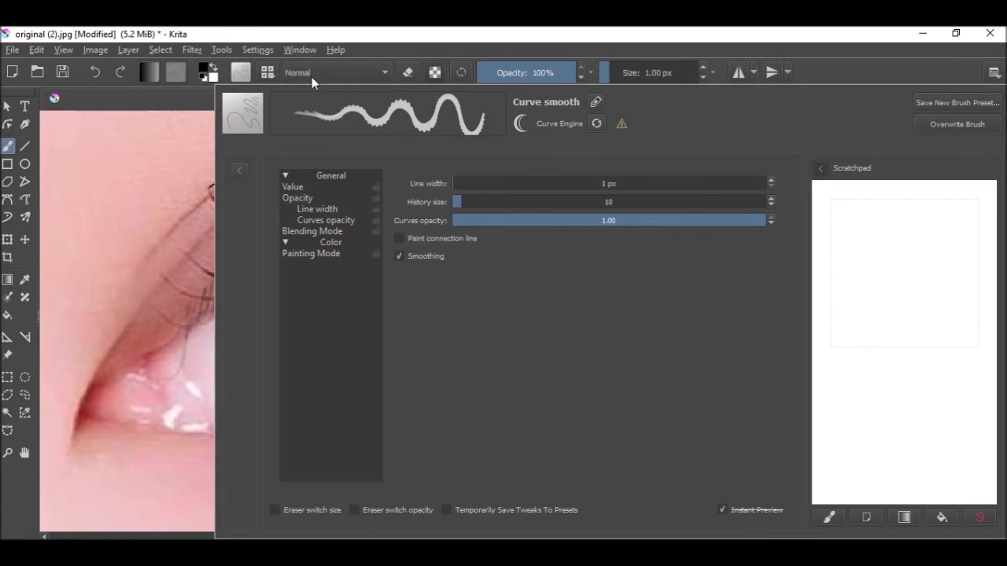
left_click(267, 73)
left_click(267, 72)
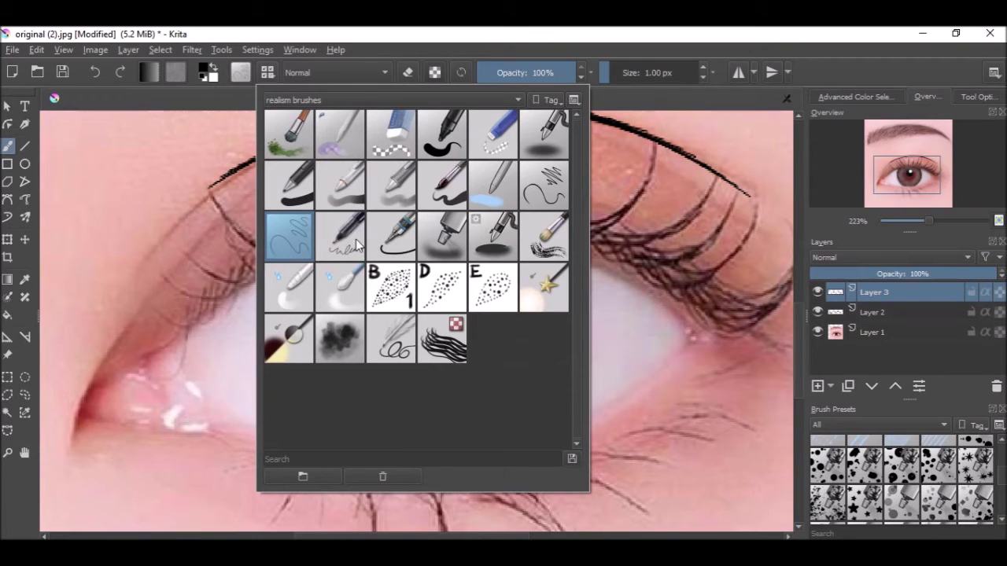
left_click(529, 193)
left_click(398, 348)
left_click(672, 315)
mouse_move(494, 295)
left_mouse_down()
mouse_move(512, 325)
mouse_move(486, 358)
left_mouse_up()
key("ctrl+z")
Step: Test the brush along the inner part of the upper lash line, undo the stroke, and set the brush size to 2 px
scroll(436, 214, "down", 2)
scroll(331, 267, "up", 4)
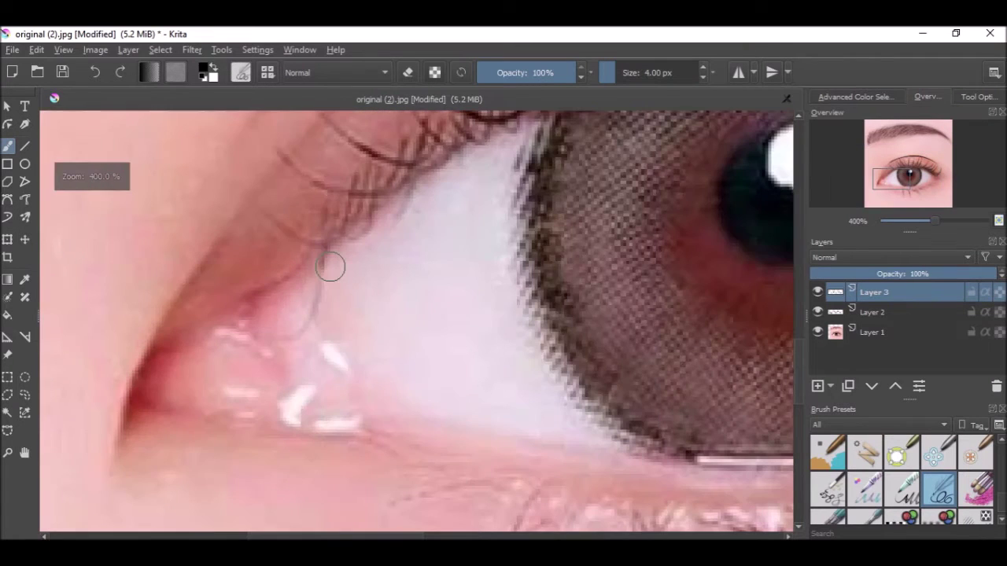
left_click_drag(456, 169, 149, 401)
key("ctrl+z")
scroll(334, 357, "down", 3)
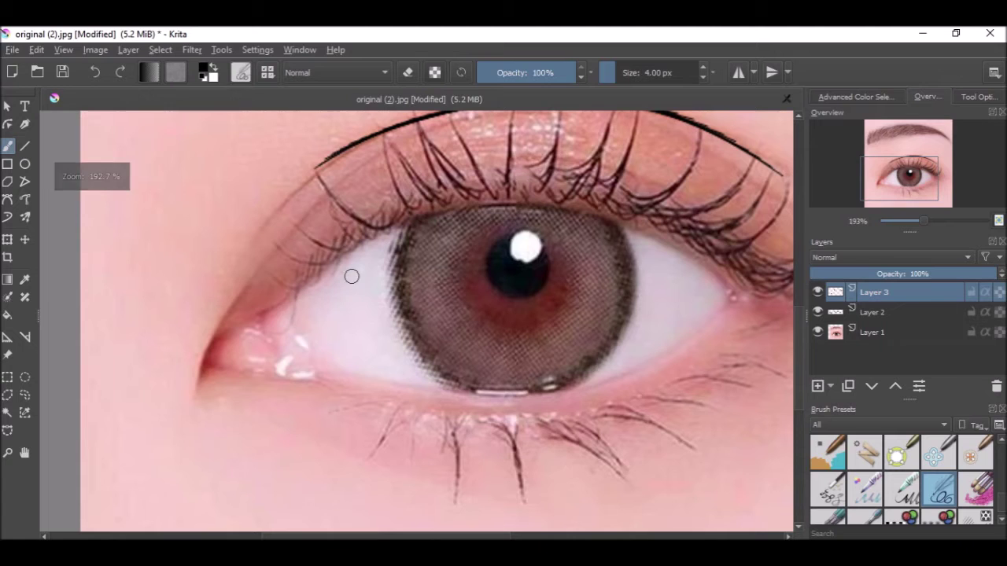
left_click(701, 77)
Step: Try out 2 px strokes around the inner eye corner and along the inner upper lash line
left_click_drag(314, 262, 371, 330)
key("ctrl+z")
scroll(367, 375, "up", 3)
mouse_move(209, 386)
left_mouse_down()
mouse_move(312, 440)
mouse_move(448, 471)
left_mouse_up()
key("ctrl+z")
left_click_drag(140, 442, 590, 178)
key("ctrl+z")
Step: Try to draw upward-curving lash strokes at the outer eye corner
scroll(410, 263, "down", 2)
scroll(409, 263, "down", 2)
scroll(448, 279, "up", 2)
left_click_drag(482, 365, 598, 340)
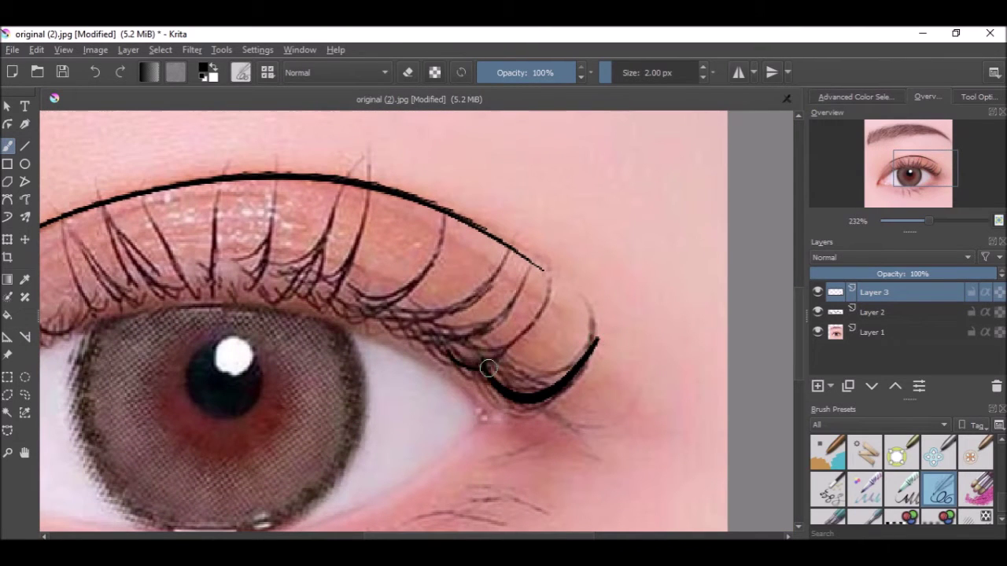
left_click_drag(451, 361, 557, 293)
key("ctrl+z")
key("ctrl+z")
Step: Try to trace the upper lash line in sections from the inner corner to above the iris
scroll(556, 288, "up", 2)
scroll(582, 321, "left", 5)
scroll(393, 354, "right", 3)
left_click_drag(270, 443, 532, 218)
key("ctrl+z")
left_click_drag(266, 442, 629, 150)
left_click_drag(706, 192, 470, 284)
scroll(462, 294, "up", 1)
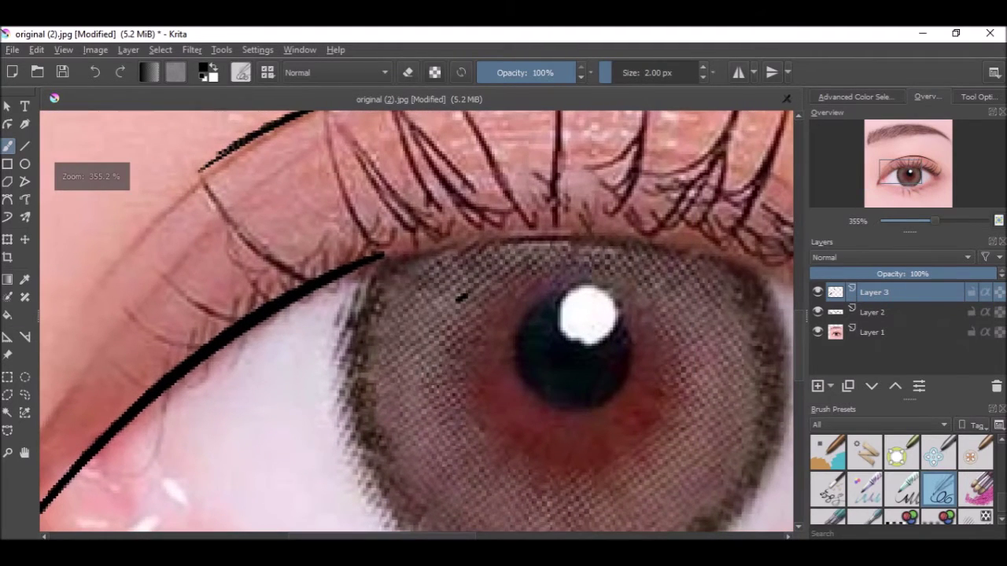
left_click_drag(372, 261, 615, 243)
key("ctrl+z")
key("ctrl+z")
scroll(370, 328, "down", 2)
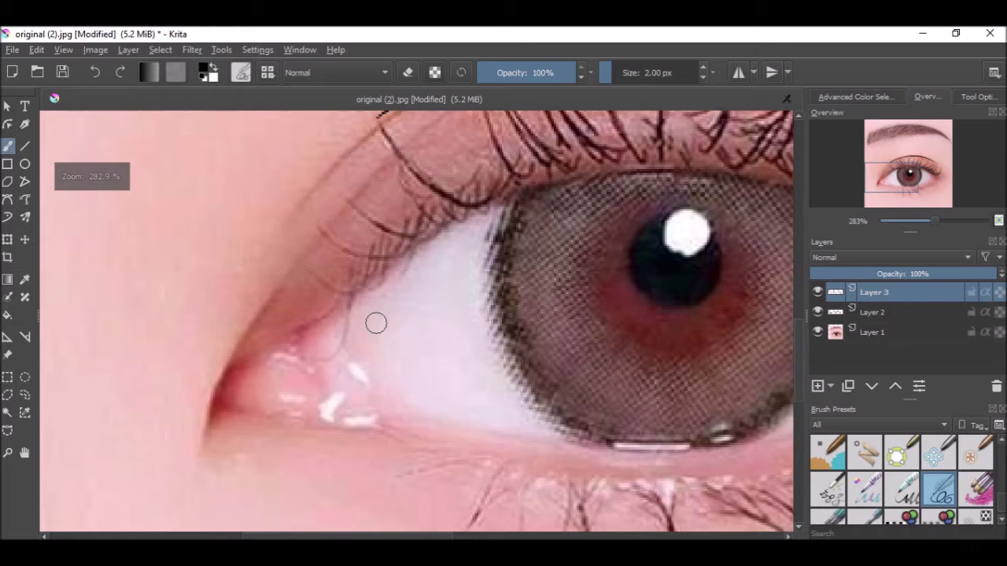
Step: Try to draw the inner half of the upper lash line as one stroke between the iris and the inner corner
left_click_drag(616, 166, 212, 424)
scroll(417, 322, "down", 1)
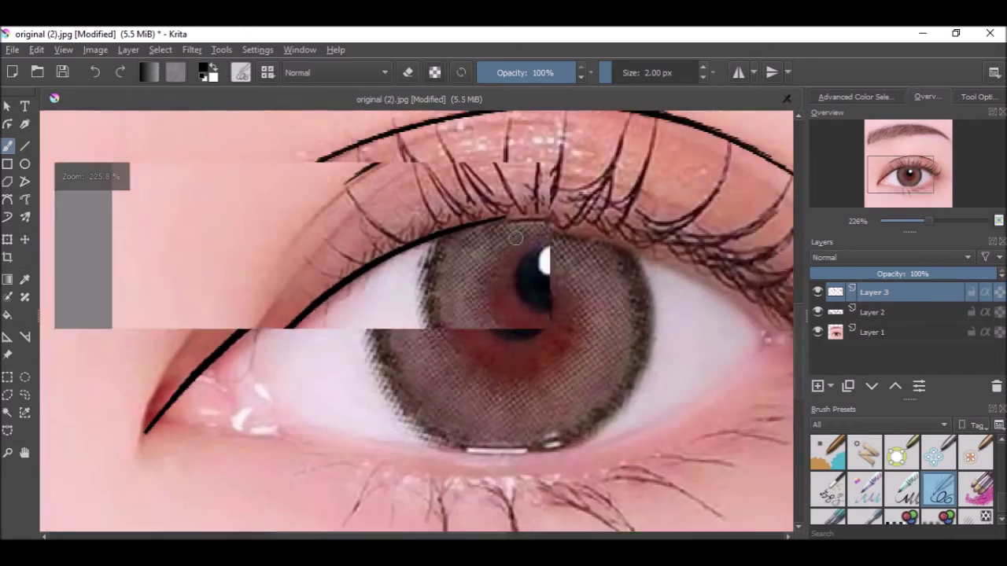
scroll(417, 322, "up", 1)
key("ctrl+z")
left_click_drag(225, 375, 447, 236)
key("ctrl+z")
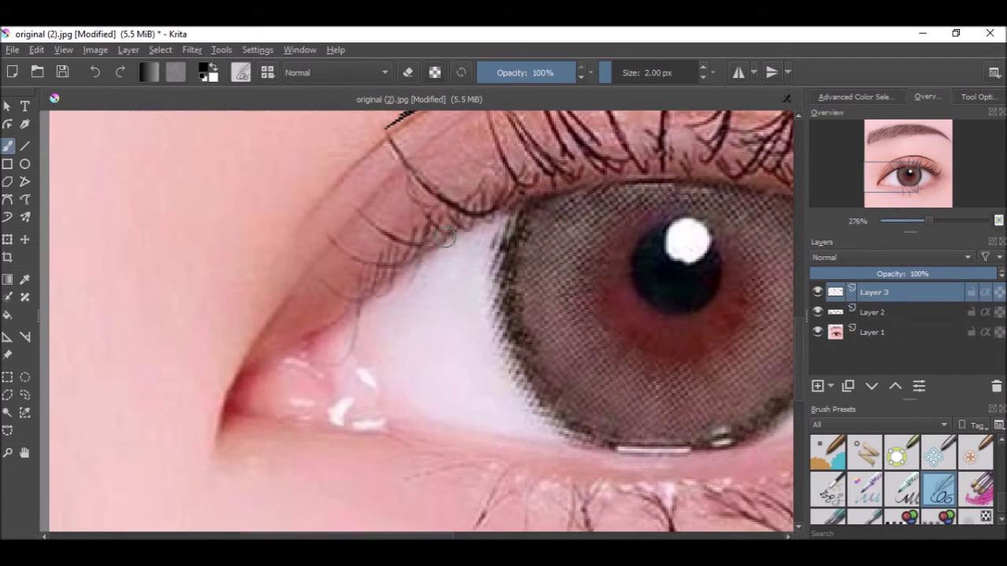
Step: Draw the black upper lash line in joined strokes from the inner corner, over the iris, to the outer part of the eye
left_click_drag(234, 378, 454, 239)
scroll(454, 238, "up", 1)
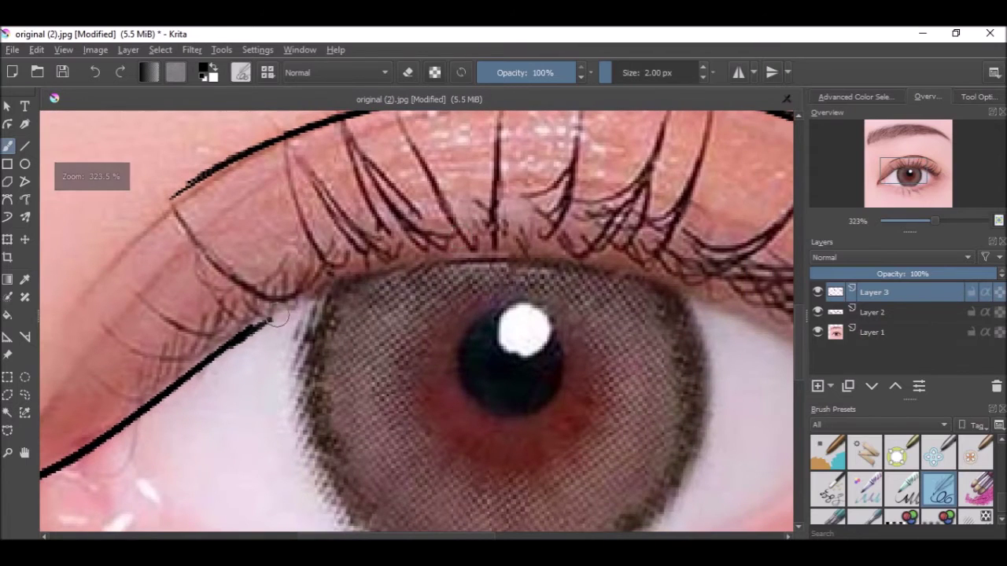
key("ctrl+z")
left_click_drag(248, 330, 686, 276)
scroll(686, 276, "up", 1)
left_click_drag(343, 258, 616, 380)
key("ctrl+z")
left_click_drag(353, 259, 611, 373)
Step: Extend the upper lash line around the outer corner with a wing curving upward along the outermost lash
scroll(406, 358, "up", 2)
mouse_move(314, 383)
left_mouse_down()
mouse_move(562, 299)
mouse_move(566, 266)
left_mouse_up()
key("ctrl+z")
left_click_drag(313, 383, 560, 252)
key("ctrl+z")
mouse_move(313, 383)
left_mouse_down()
mouse_move(449, 423)
mouse_move(568, 225)
left_mouse_up()
scroll(565, 235, "down", 1)
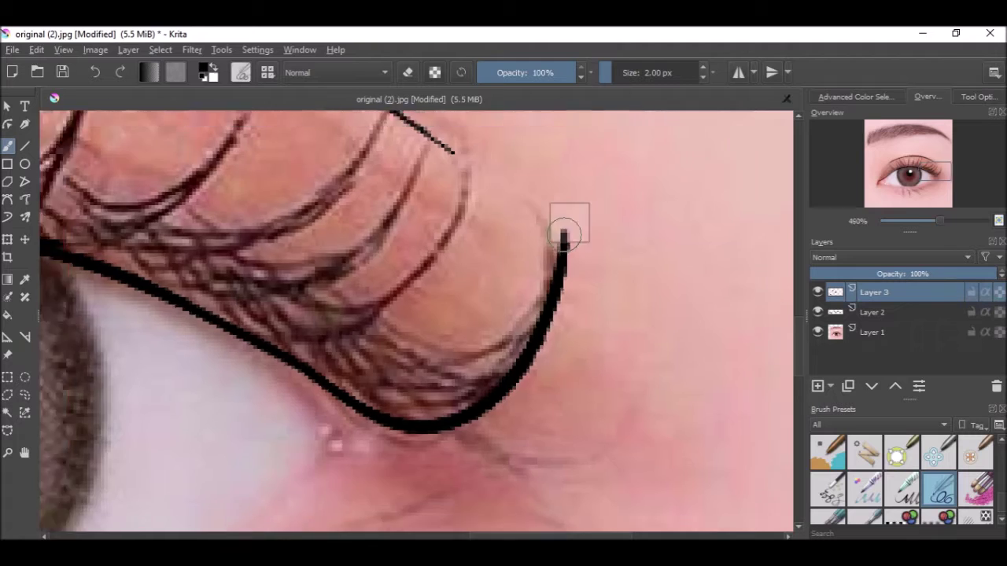
scroll(564, 234, "down", 3)
scroll(461, 366, "up", 2)
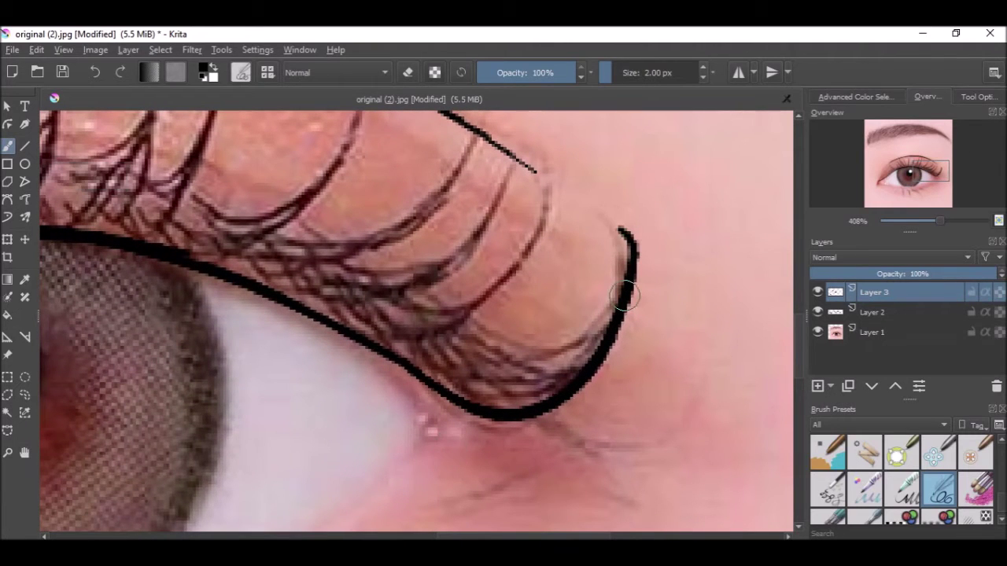
left_click_drag(629, 219, 618, 302)
key("ctrl+z")
Step: Draw four curved lashes rising outward from the outer part of the upper lash line, following the lashes in the photo
scroll(619, 299, "up", 1)
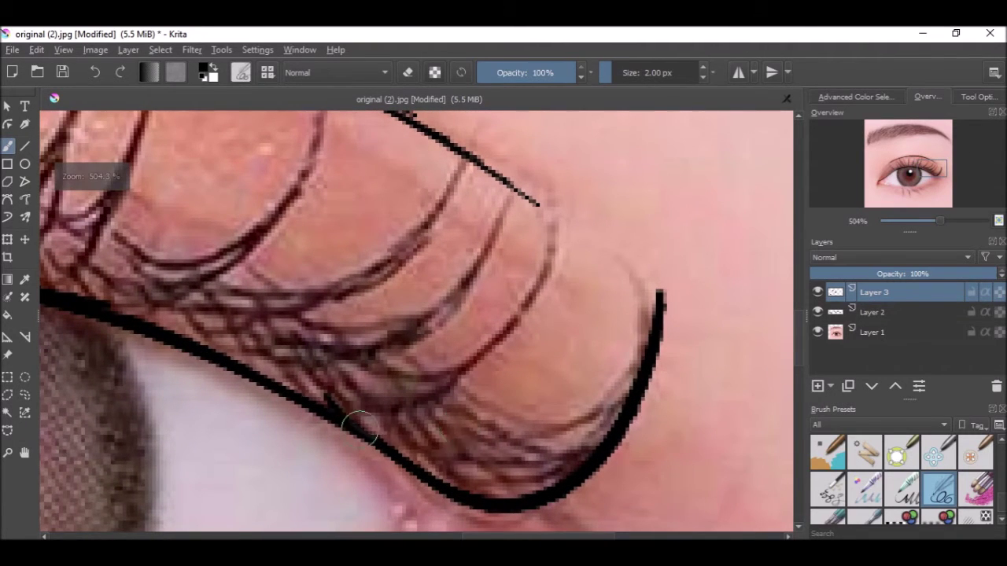
left_click_drag(327, 398, 604, 334)
key("ctrl+z")
mouse_move(335, 417)
left_mouse_down()
mouse_move(546, 386)
mouse_move(606, 314)
left_mouse_up()
left_click_drag(292, 409, 546, 258)
key("ctrl+z")
mouse_move(277, 387)
left_mouse_down()
mouse_move(318, 399)
mouse_move(542, 284)
left_mouse_up()
scroll(436, 398, "up", 1)
mouse_move(346, 385)
left_mouse_down()
mouse_move(590, 317)
mouse_move(626, 273)
left_mouse_up()
left_click_drag(285, 362, 576, 242)
scroll(406, 405, "up", 1)
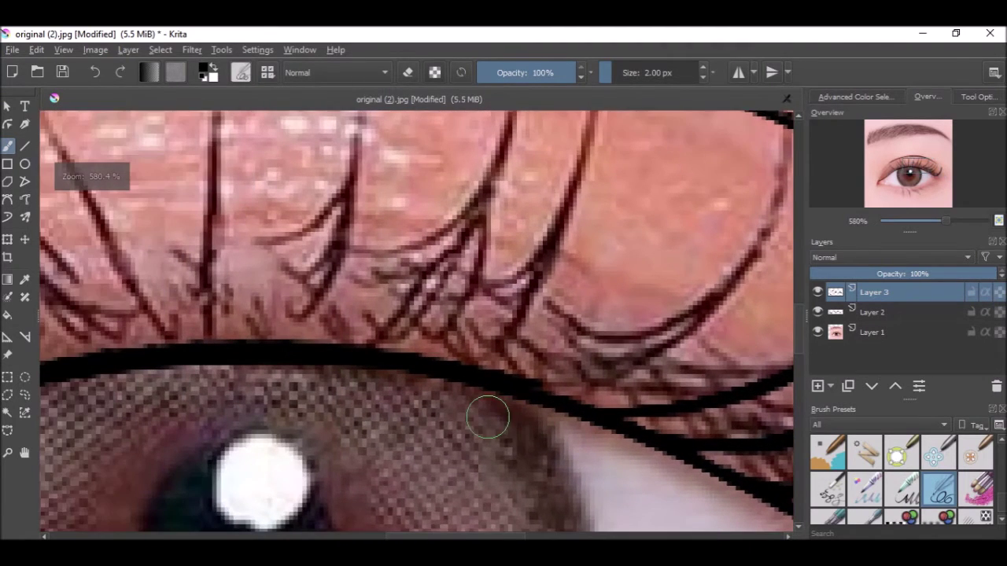
Step: Add another curved upper lash starting above the outer edge of the iris, and undo the stray mark
left_click_drag(485, 365, 740, 225)
key("ctrl+z")
left_click_drag(492, 374, 778, 230)
left_click(649, 239)
scroll(564, 300, "down", 2)
key("ctrl+z")
Step: Try to draw two steeper upper lashes above the outer half of the iris
left_click_drag(402, 426, 508, 294)
mouse_move(374, 409)
left_mouse_down()
mouse_move(434, 350)
mouse_move(446, 270)
left_mouse_up()
key("ctrl+z")
key("ctrl+z")
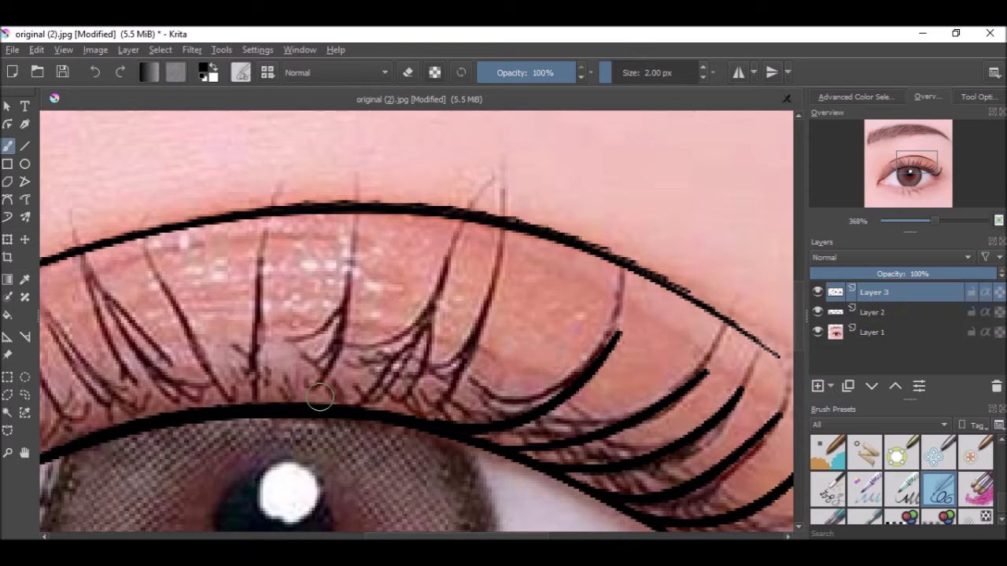
Step: Draw three steep upper lashes above the iris, working inward from the outer lashes
left_click_drag(370, 409, 449, 264)
left_click_drag(410, 424, 524, 284)
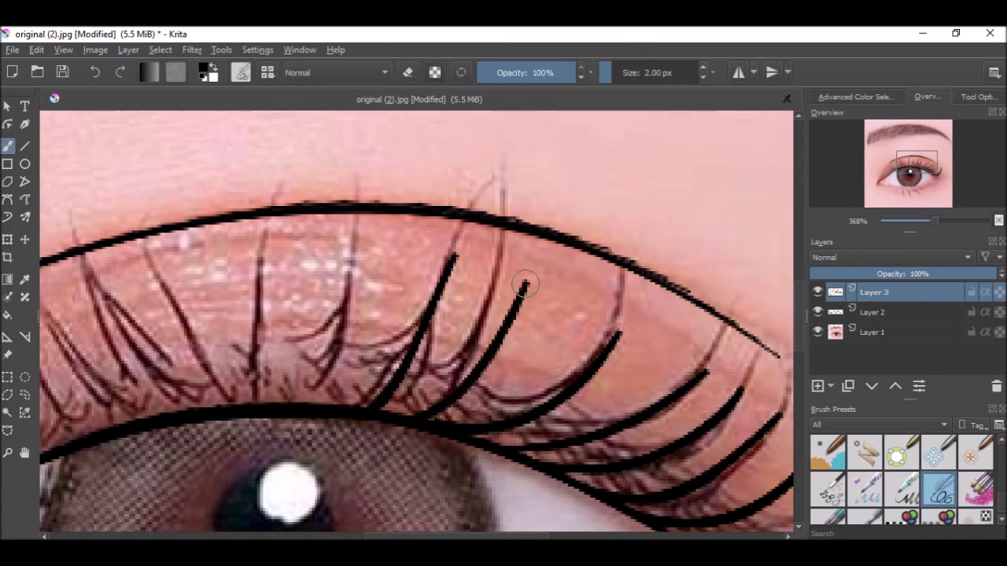
scroll(524, 285, "up", 2)
mouse_move(470, 425)
left_mouse_down()
mouse_move(543, 348)
mouse_move(563, 203)
left_mouse_up()
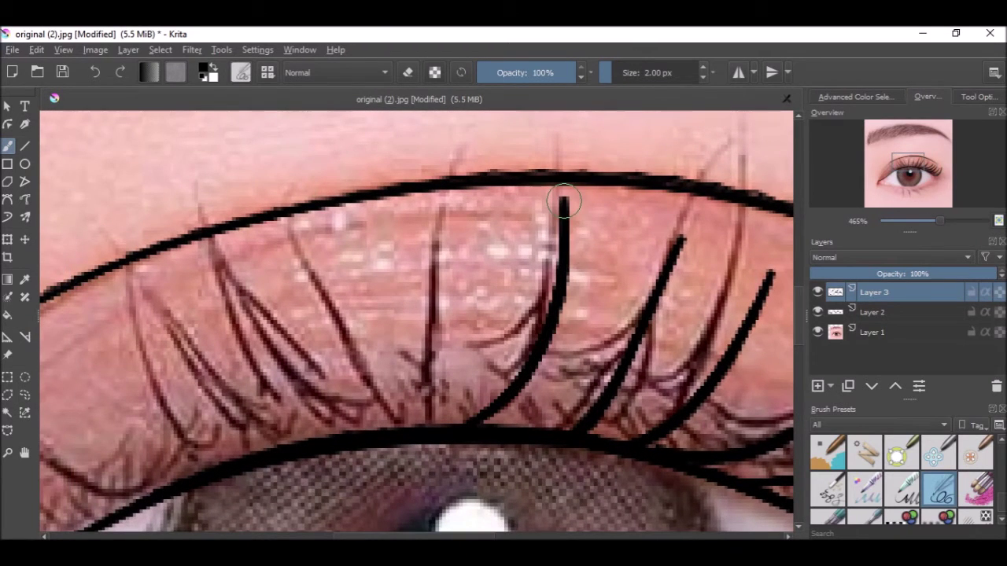
scroll(499, 416, "up", 1)
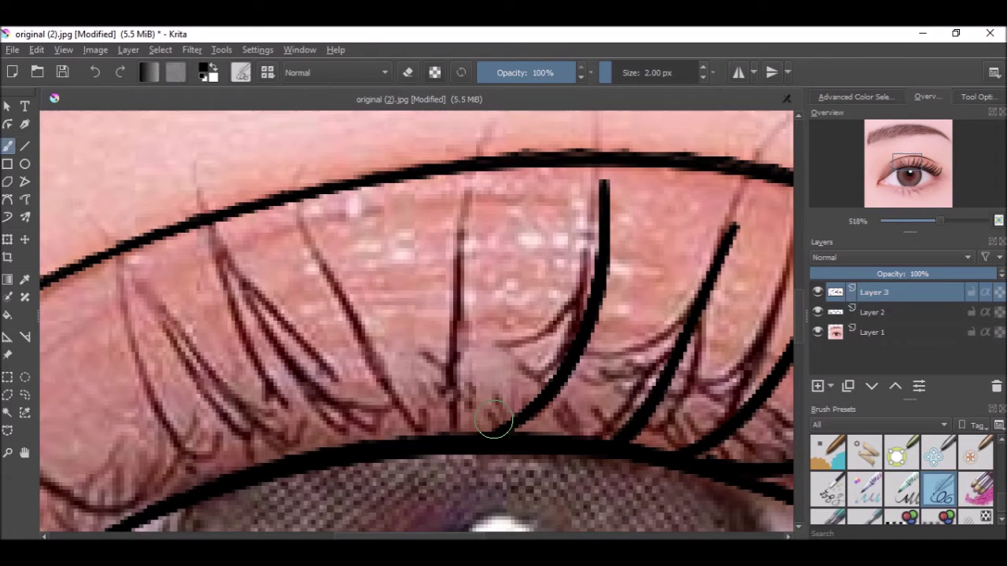
mouse_move(513, 358)
left_mouse_down()
mouse_move(538, 267)
mouse_move(554, 277)
left_mouse_up()
left_click_drag(477, 305, 397, 303)
left_click_drag(424, 267, 437, 346)
key("ctrl+z")
key("ctrl+z")
key("ctrl+z")
key("ctrl+z")
mouse_move(456, 431)
left_mouse_down()
mouse_move(443, 347)
mouse_move(466, 240)
mouse_move(484, 206)
left_mouse_up()
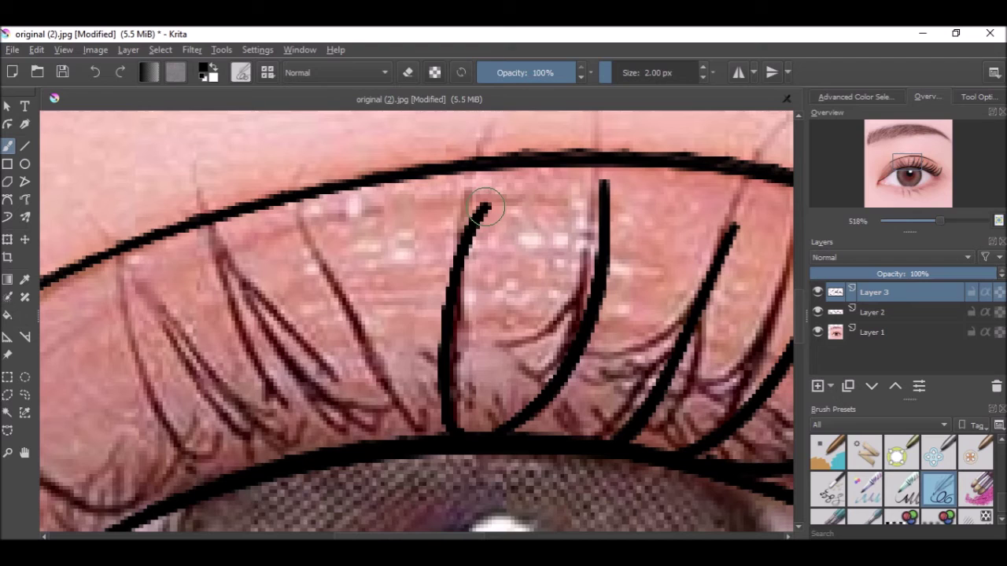
key("ctrl+z")
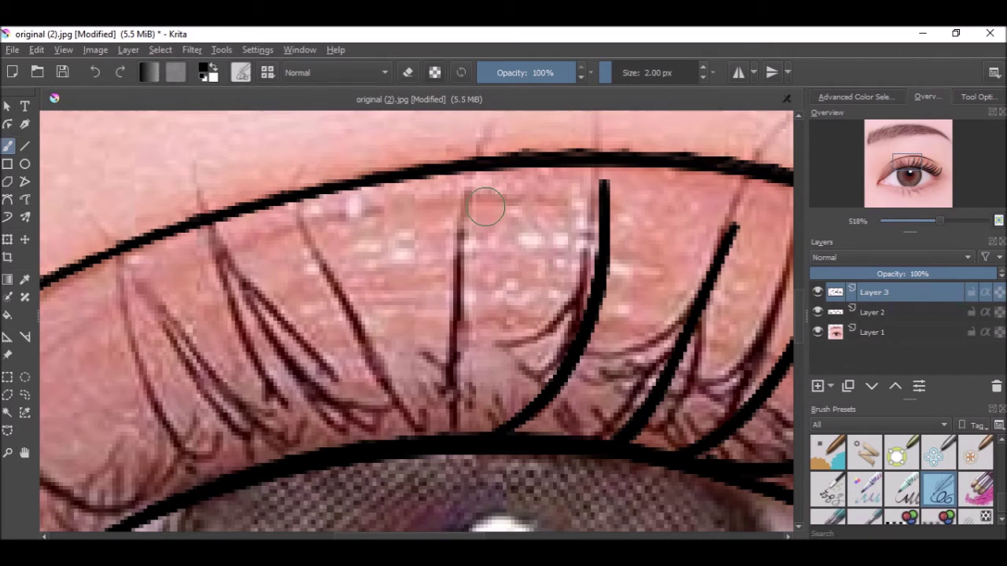
mouse_move(472, 434)
left_mouse_down()
mouse_move(417, 281)
mouse_move(427, 227)
left_mouse_up()
key("ctrl+z")
mouse_move(466, 425)
left_mouse_down()
mouse_move(420, 303)
mouse_move(425, 222)
left_mouse_up()
key("ctrl+z")
left_click_drag(540, 325, 376, 203)
key("ctrl+z")
Step: Trace the nearly vertical upper lash above the pupil and the neighbouring lash toward the inner eye corner in black
mouse_move(470, 422)
left_mouse_down()
mouse_move(445, 203)
mouse_move(472, 433)
left_mouse_up()
key("ctrl+z")
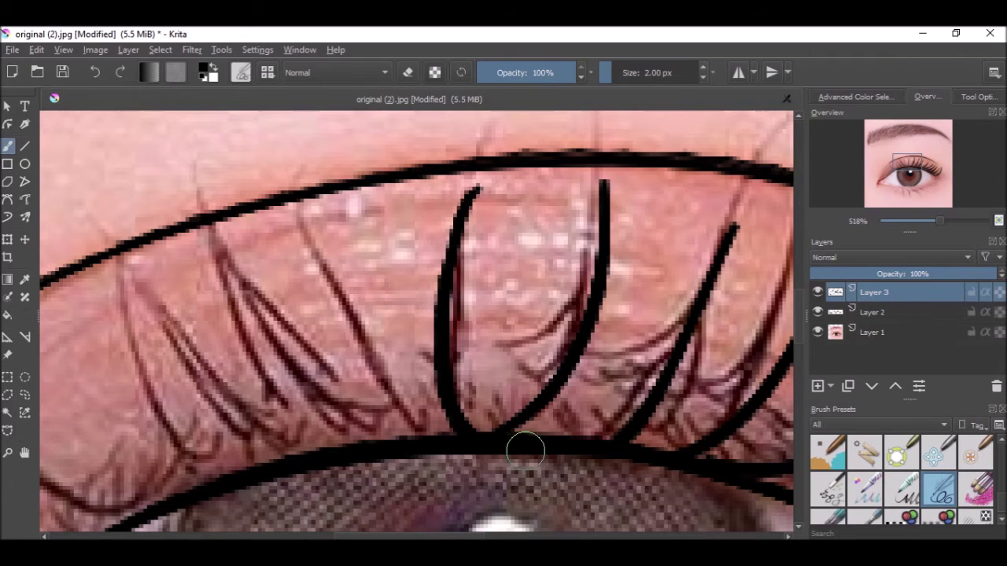
key("ctrl+z")
mouse_move(467, 209)
left_mouse_down()
mouse_move(450, 325)
mouse_move(492, 431)
mouse_move(302, 248)
left_mouse_up()
scroll(303, 252, "down", 1)
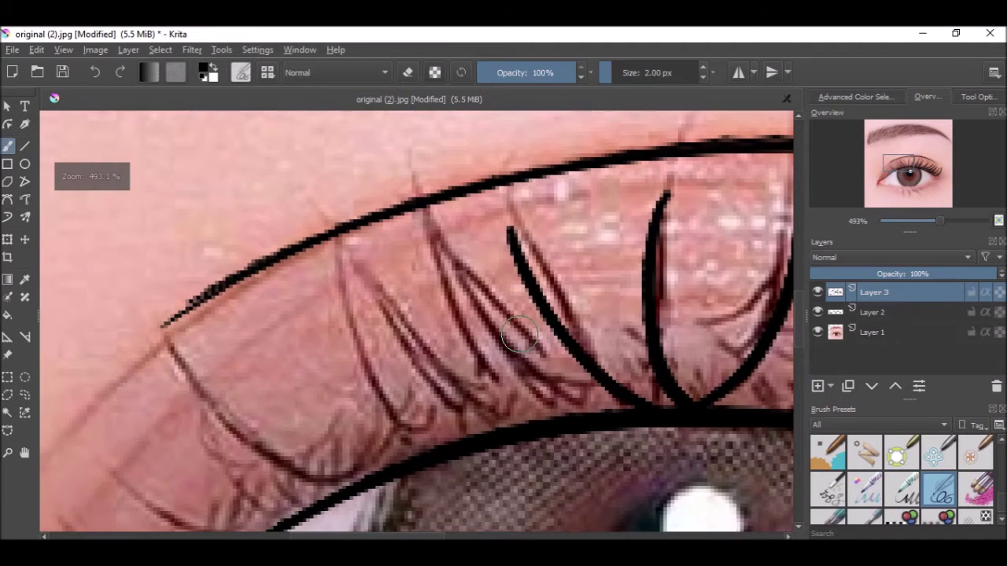
Step: Trace two more curved upper lashes over the inner half of the iris, redrawing the second one
mouse_move(619, 421)
left_mouse_down()
mouse_move(400, 326)
mouse_move(375, 282)
left_mouse_up()
left_click_drag(609, 414, 427, 266)
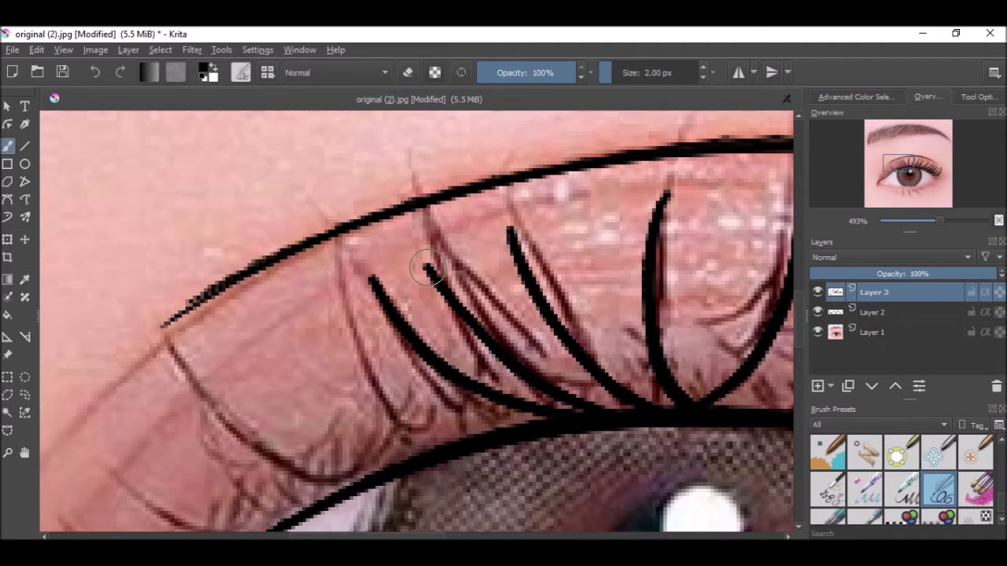
scroll(427, 266, "up", 1)
key("ctrl+z")
left_click_drag(537, 148, 759, 345)
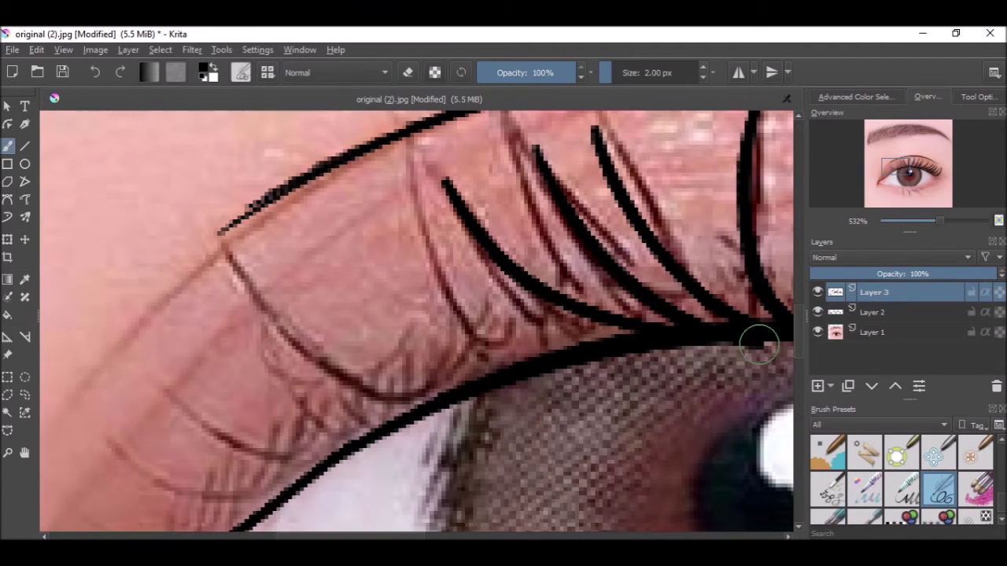
scroll(759, 344, "down", 6)
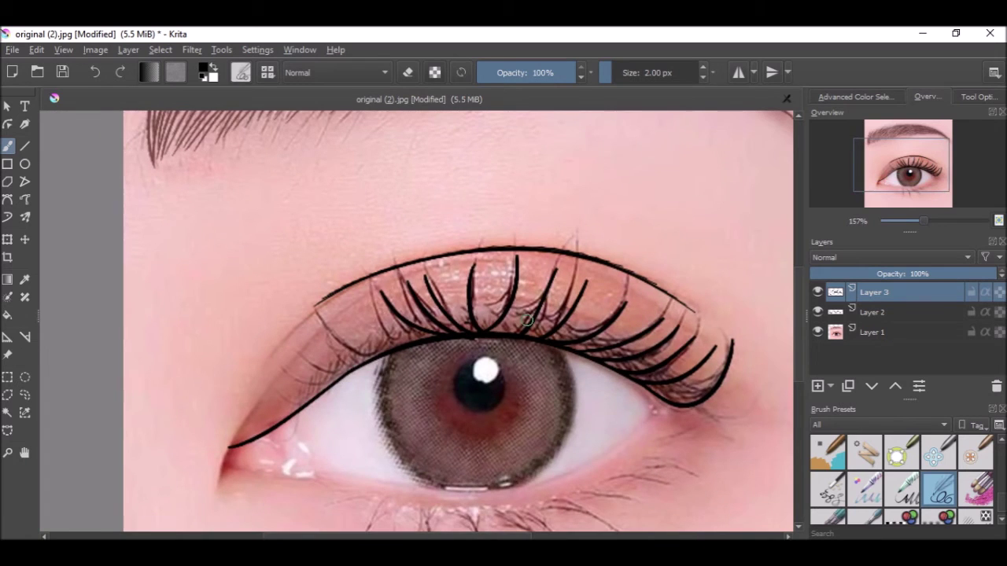
scroll(527, 319, "up", 5)
left_click_drag(349, 289, 563, 410)
key("ctrl+z")
left_click_drag(326, 299, 499, 407)
key("ctrl+z")
left_click_drag(324, 301, 549, 414)
key("ctrl+z")
Step: Trace three more curved upper lashes along the lash line toward the inner eye corner
left_click_drag(308, 304, 463, 412)
scroll(510, 297, "up", 2)
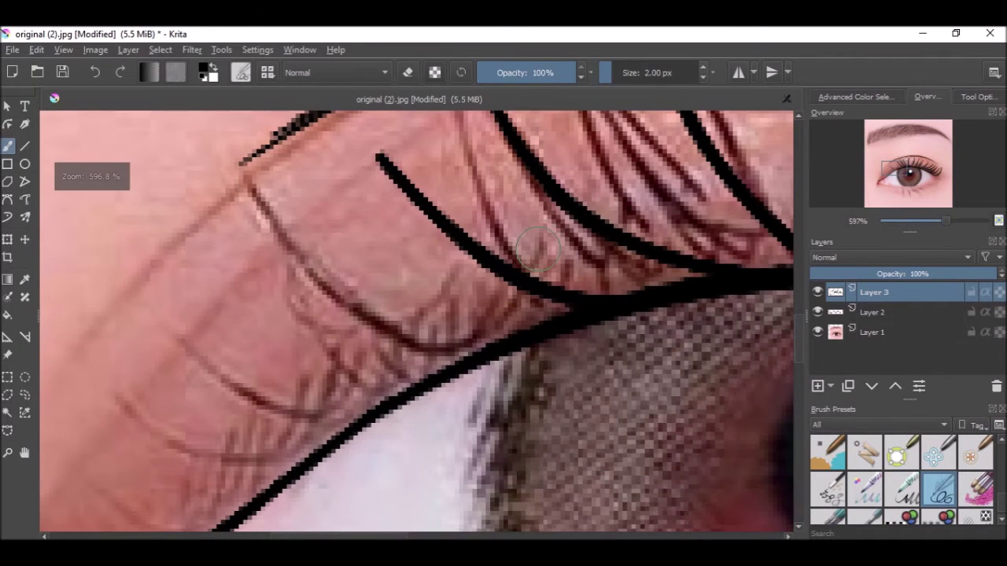
left_click_drag(302, 238, 556, 334)
left_click_drag(217, 307, 415, 395)
left_click_drag(426, 285, 548, 218)
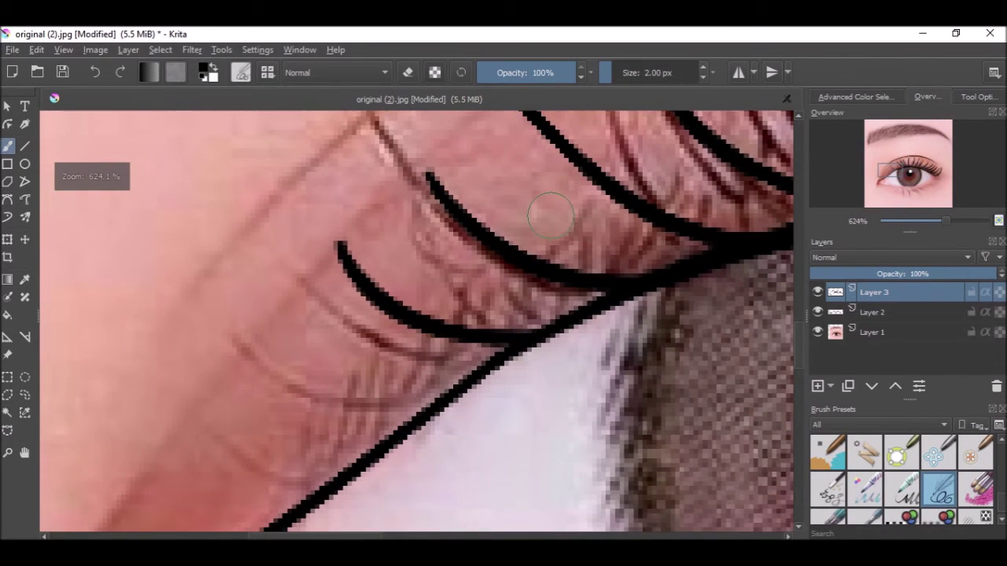
Step: Trace the last two small upper lashes nearest the inner eye corner
left_click_drag(261, 318, 435, 397)
scroll(327, 236, "down", 3)
scroll(283, 255, "up", 2)
left_click_drag(278, 344, 386, 406)
scroll(380, 259, "down", 3)
scroll(502, 238, "up", 1)
scroll(503, 238, "down", 4)
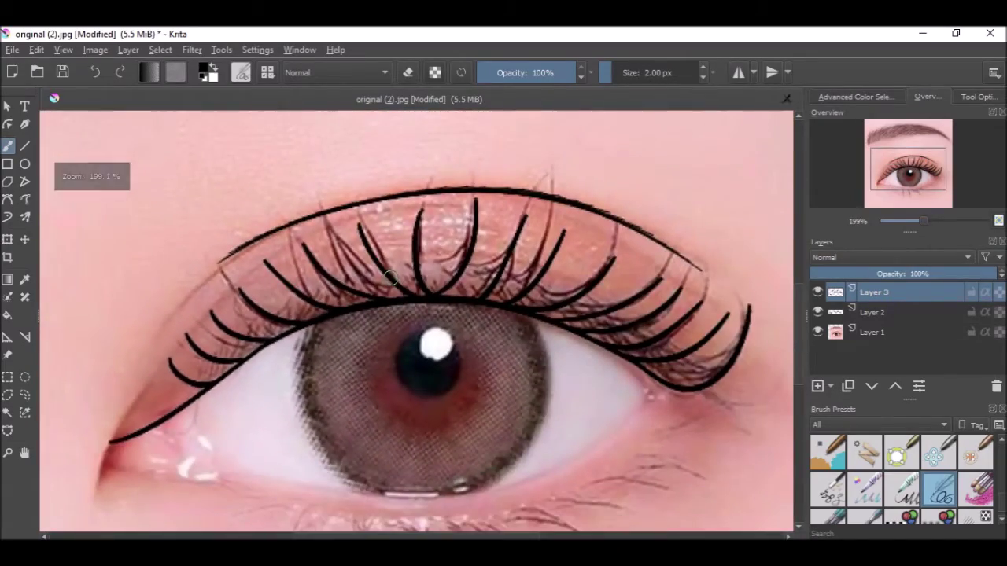
Step: Add three short filler lashes between the long upper lashes on the inner half of the eye
scroll(417, 358, "up", 6)
scroll(416, 358, "down", 5)
scroll(417, 358, "up", 4)
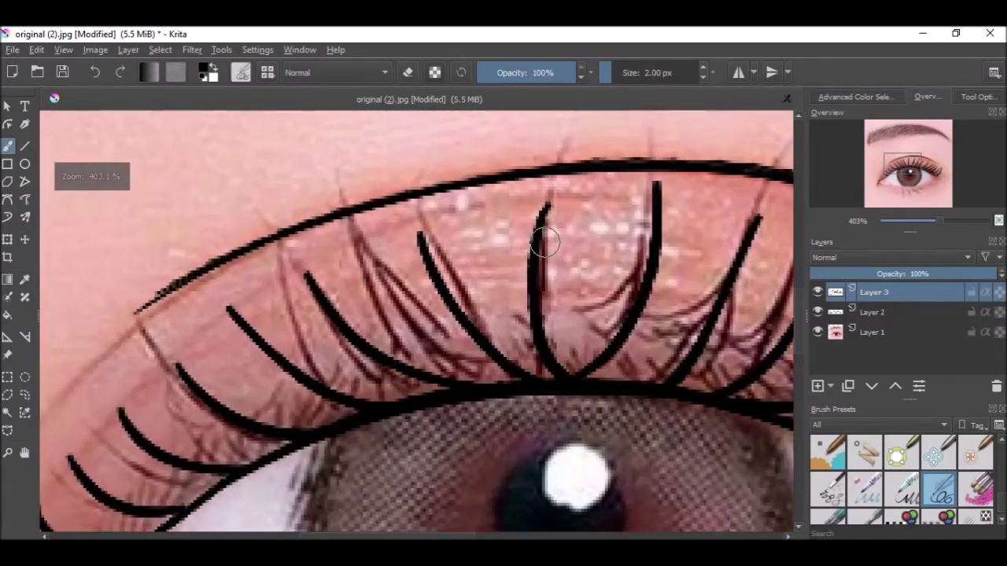
left_click_drag(295, 322, 408, 397)
left_click_drag(387, 303, 510, 380)
left_click_drag(236, 369, 349, 418)
Step: Add two short filler lashes between the long upper lashes on the outer half of the eye
scroll(349, 417, "down", 5)
scroll(470, 278, "up", 4)
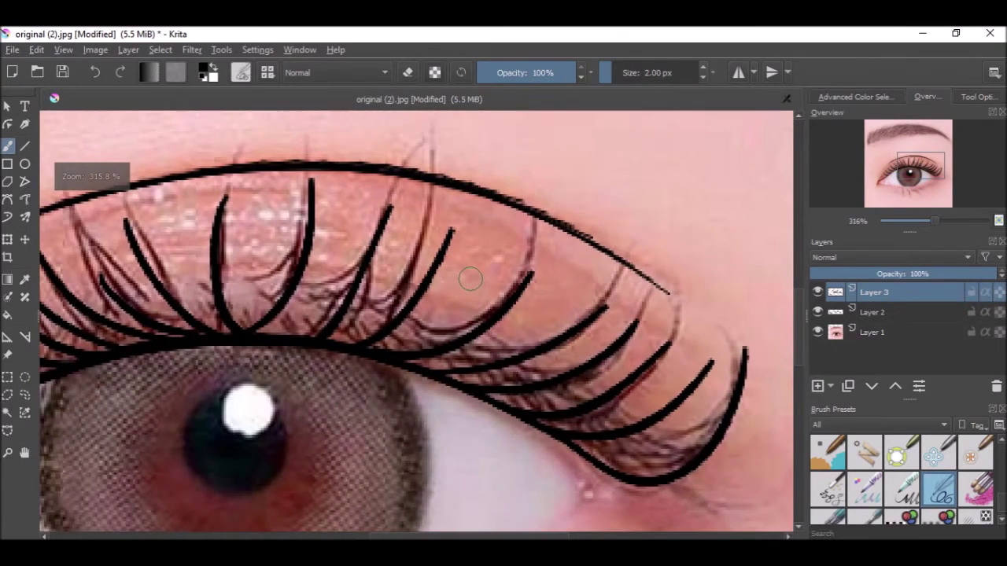
left_click_drag(397, 346, 476, 295)
left_click_drag(463, 367, 536, 328)
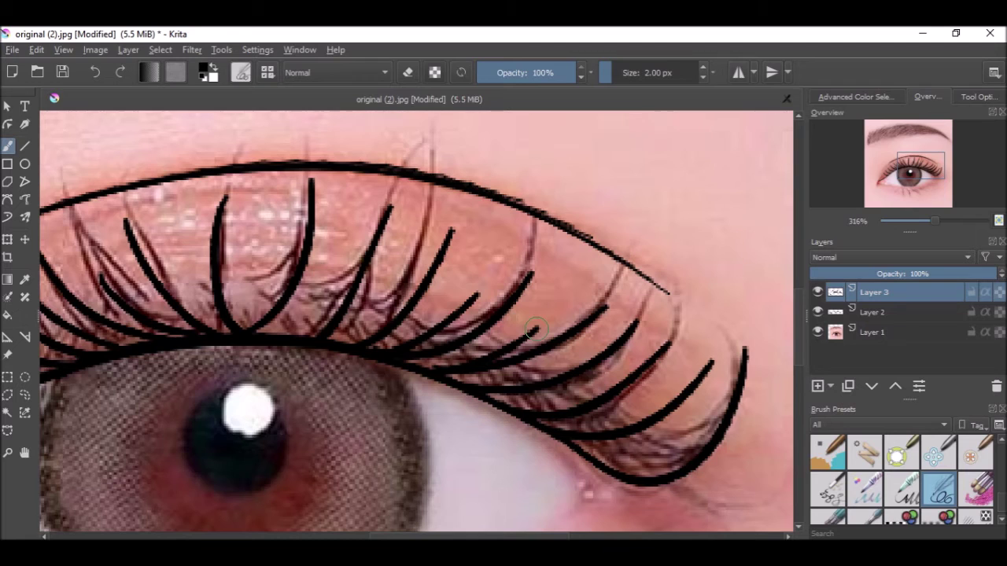
scroll(534, 328, "down", 3)
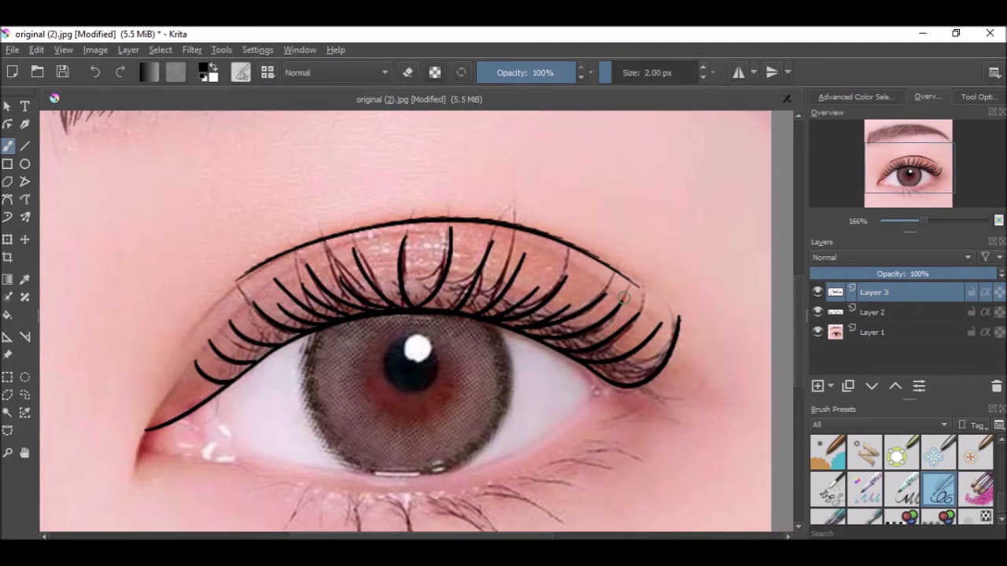
scroll(461, 239, "up", 3)
mouse_move(361, 235)
left_mouse_down()
mouse_move(337, 400)
mouse_move(347, 427)
mouse_move(363, 395)
mouse_move(372, 417)
left_mouse_up()
key("ctrl+z")
key("ctrl+z")
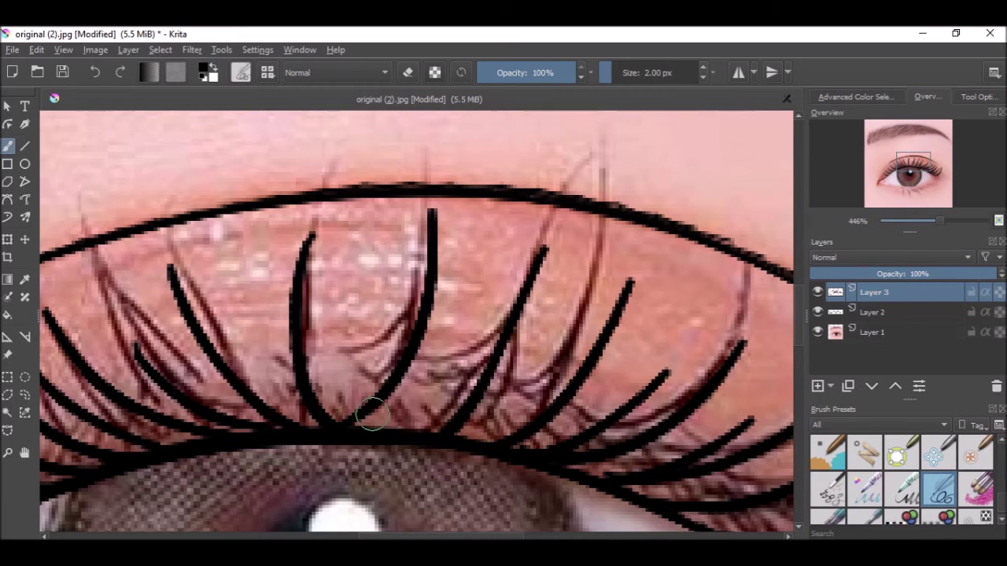
Step: Hide the photo on Layer 1 to check the brow and lash line art, and show it again
scroll(386, 296, "down", 5)
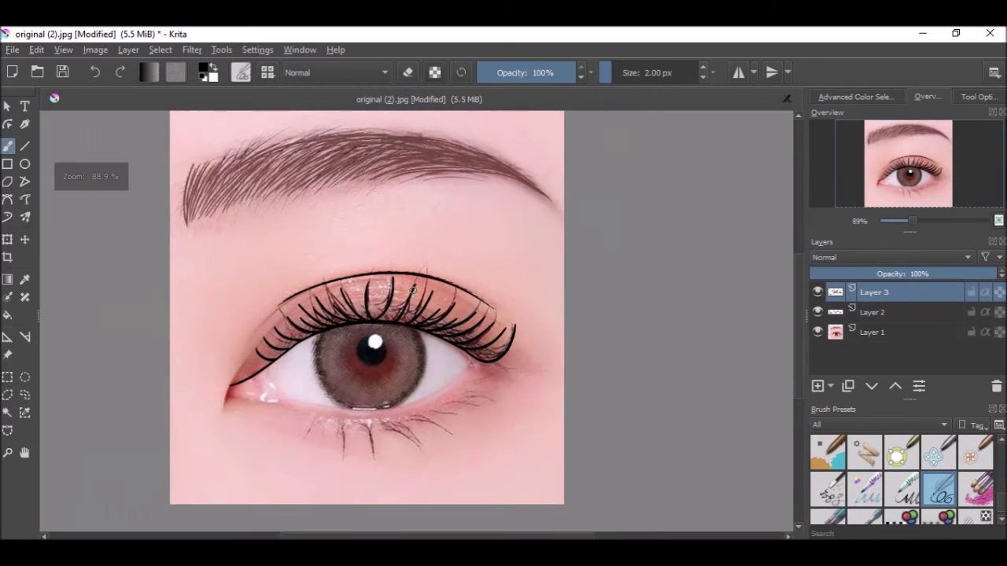
left_click(817, 332)
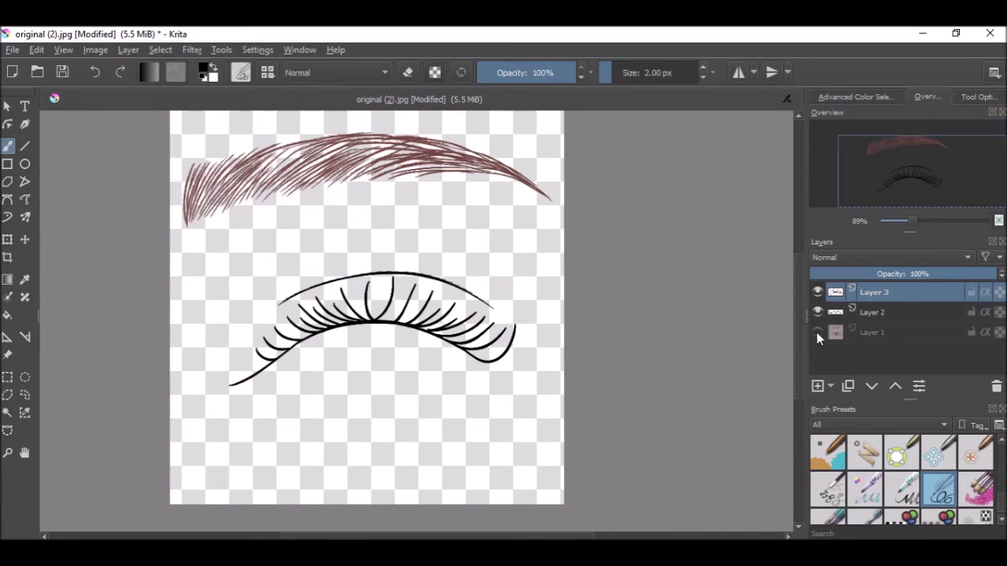
left_click(818, 332)
Step: Trim the tip of the outermost upper lash with the eraser
scroll(491, 338, "up", 5)
left_click(407, 73)
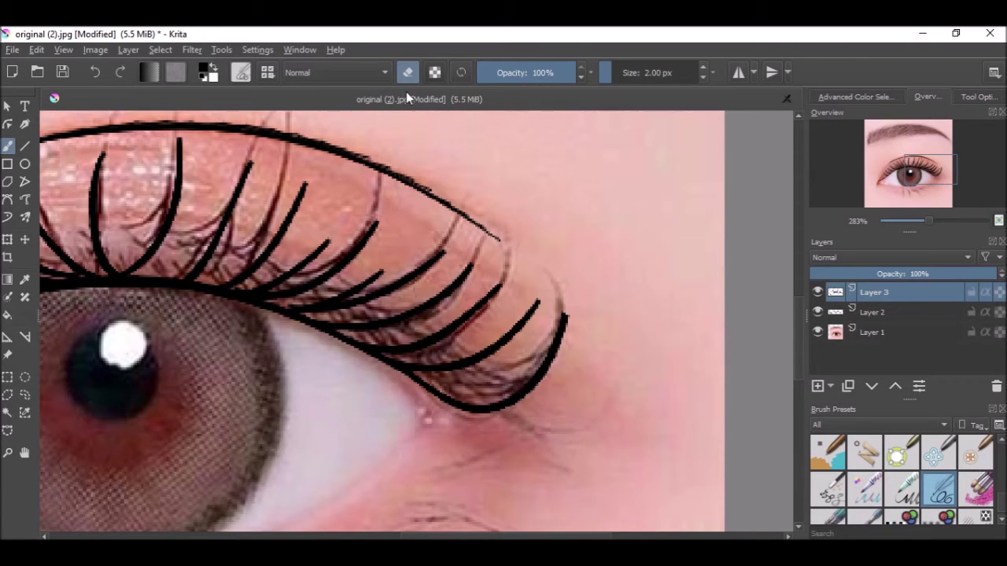
scroll(559, 330, "up", 3)
left_click_drag(582, 273, 574, 330)
scroll(541, 273, "down", 5)
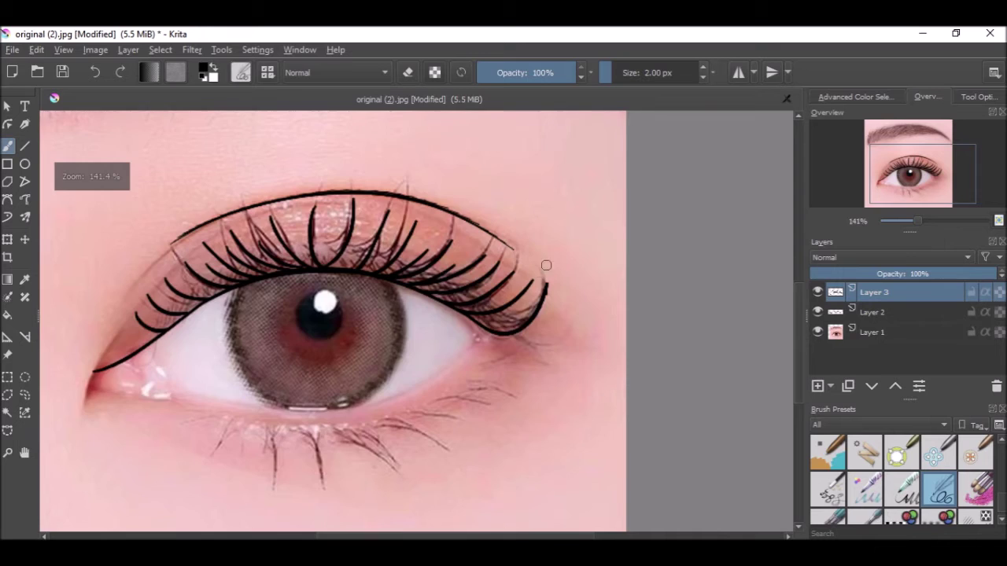
scroll(607, 241, "down", 2)
scroll(472, 290, "down", 2)
scroll(473, 291, "up", 4)
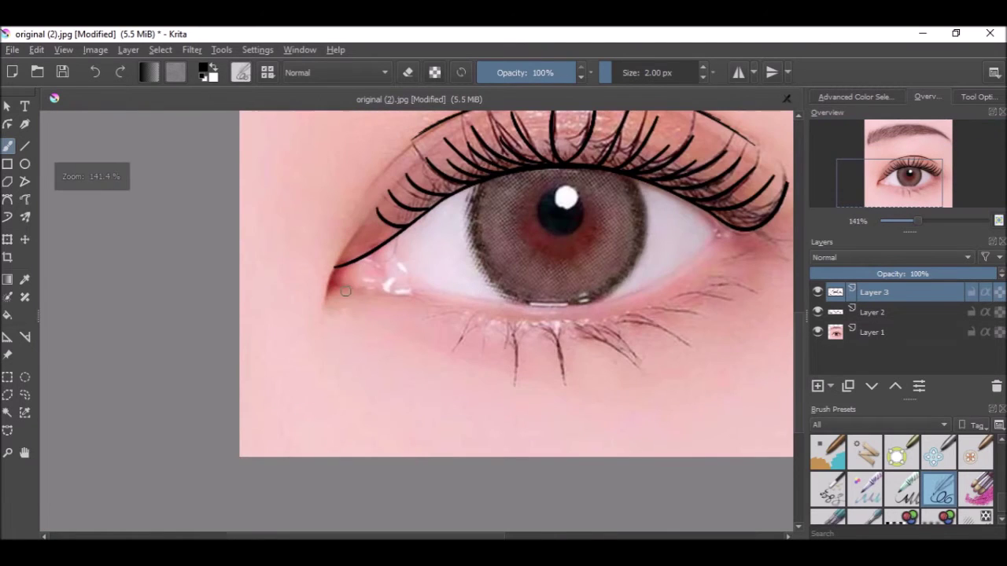
scroll(342, 273, "up", 4)
mouse_move(329, 258)
left_mouse_down()
mouse_move(318, 264)
mouse_move(307, 328)
left_mouse_up()
key("ctrl+z")
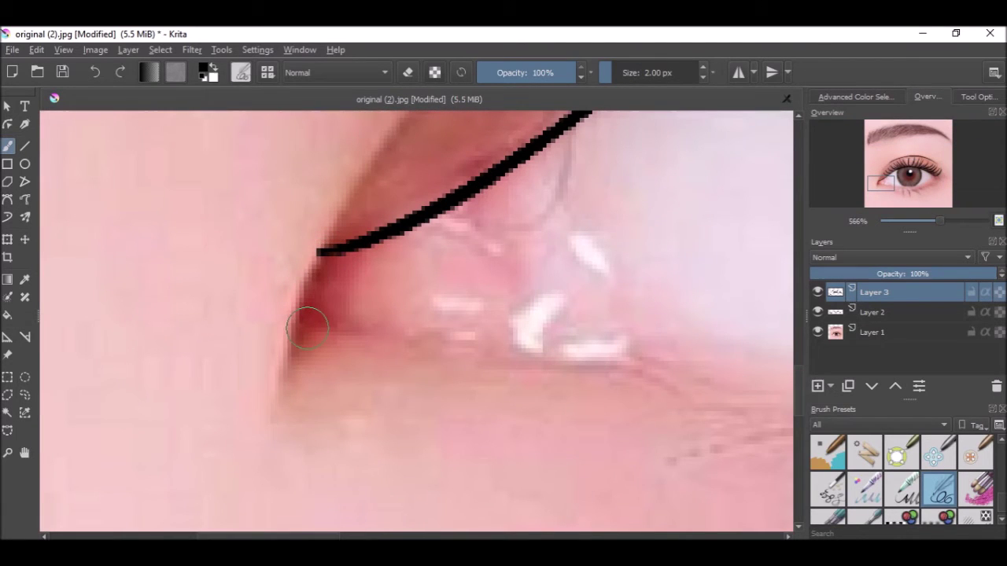
mouse_move(319, 252)
left_mouse_down()
mouse_move(298, 347)
mouse_move(332, 359)
left_mouse_up()
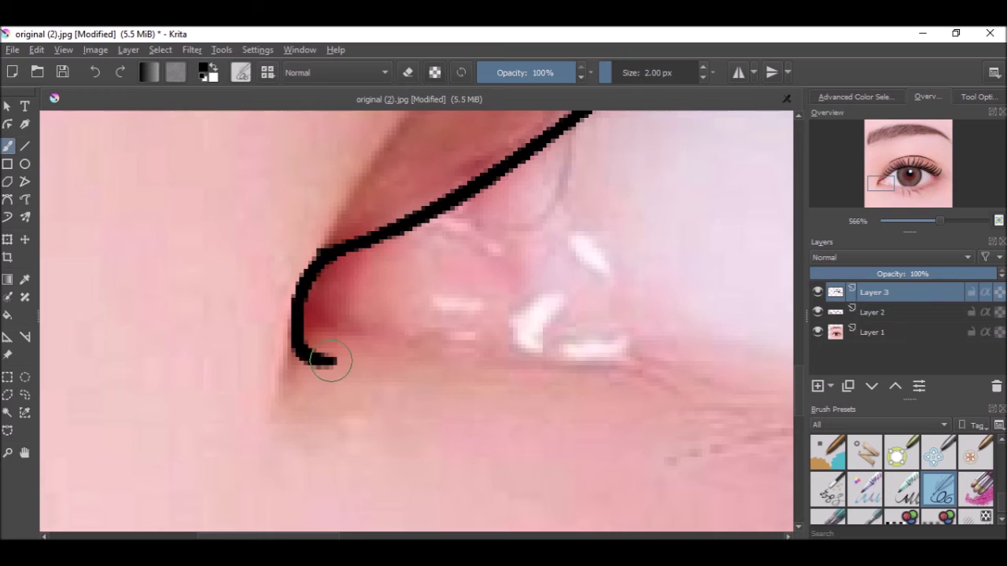
key("ctrl+z")
left_click_drag(319, 252, 416, 332)
key("ctrl+z")
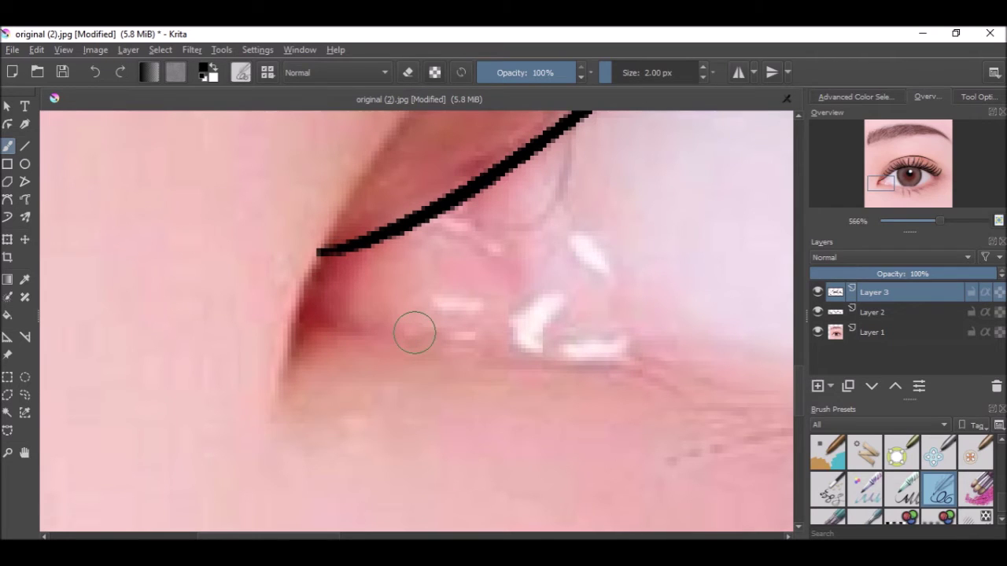
left_click_drag(319, 251, 279, 328)
key("ctrl+z")
Step: Trace the inner eye corner into the start of the lower lid and erase the stub protruding at the corner
mouse_move(319, 252)
left_mouse_down()
mouse_move(310, 312)
mouse_move(347, 347)
mouse_move(504, 362)
mouse_move(600, 384)
left_mouse_up()
scroll(456, 357, "down", 3)
scroll(611, 303, "up", 4)
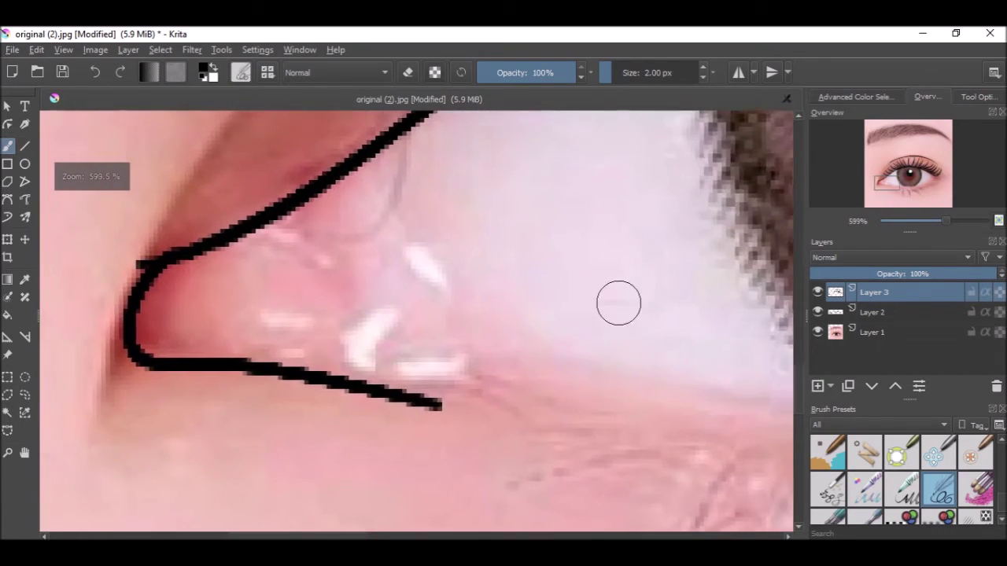
left_click(412, 72)
left_click_drag(219, 304, 235, 289)
left_click(402, 74)
scroll(432, 272, "down", 3)
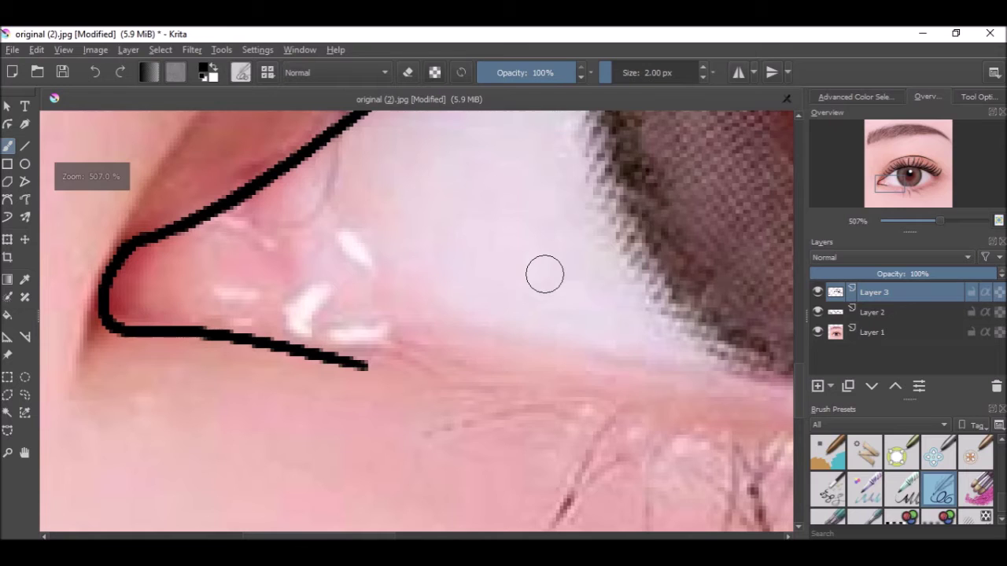
Step: Erase the end of the lower-lid line and redraw it flatter along the lid edge toward the iris
left_click_drag(364, 364, 672, 389)
key("ctrl+z")
left_click_drag(319, 352, 282, 347)
key("e")
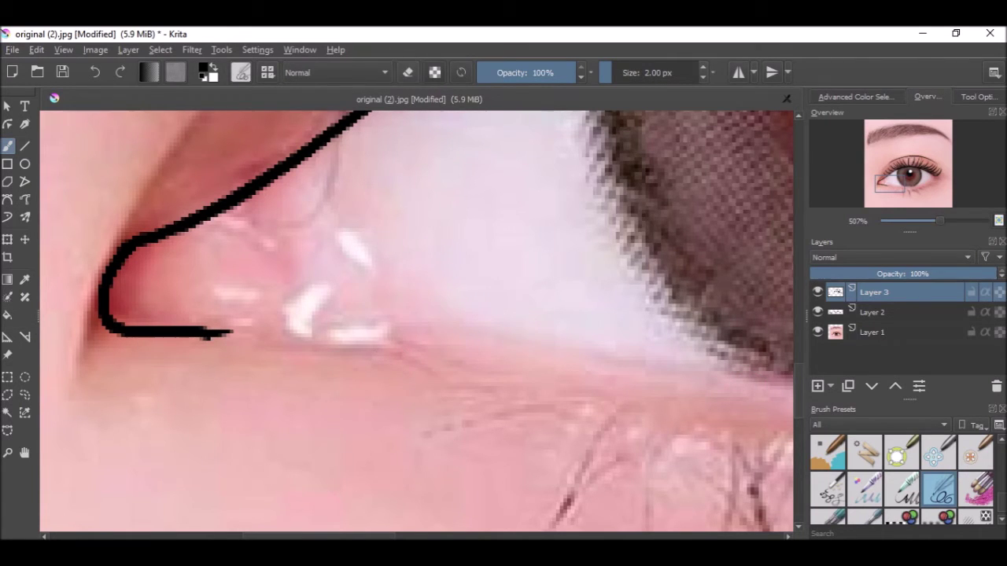
scroll(396, 412, "up", 1)
left_click_drag(116, 303, 541, 331)
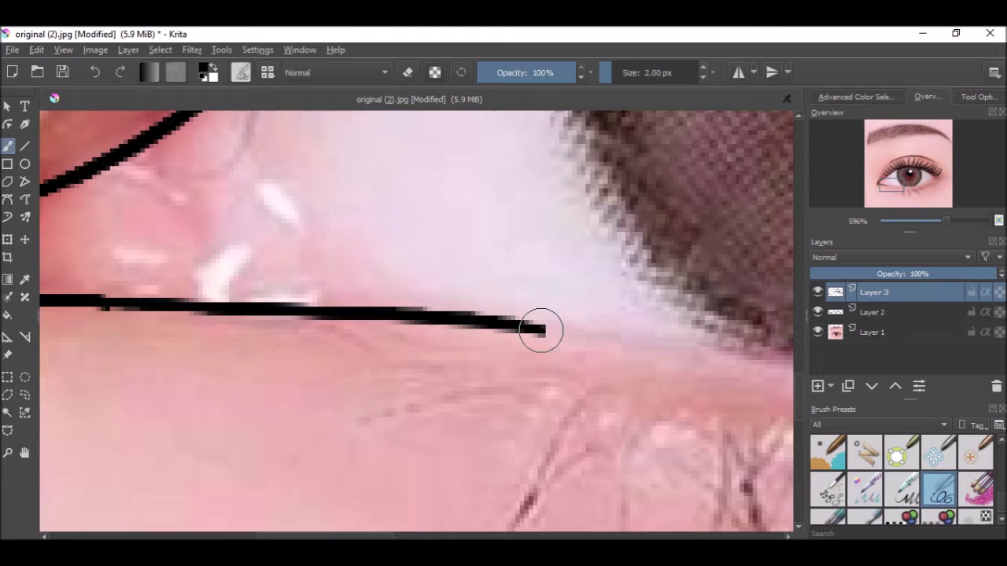
scroll(541, 329, "down", 3)
scroll(731, 319, "up", 6)
scroll(551, 276, "down", 5)
scroll(236, 251, "up", 5)
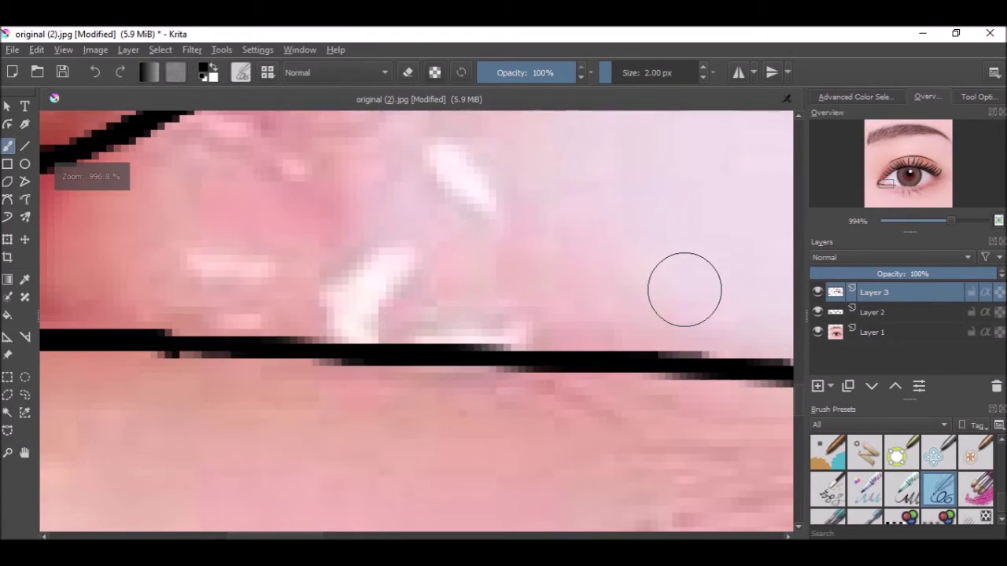
scroll(259, 354, "down", 3)
scroll(635, 322, "up", 3)
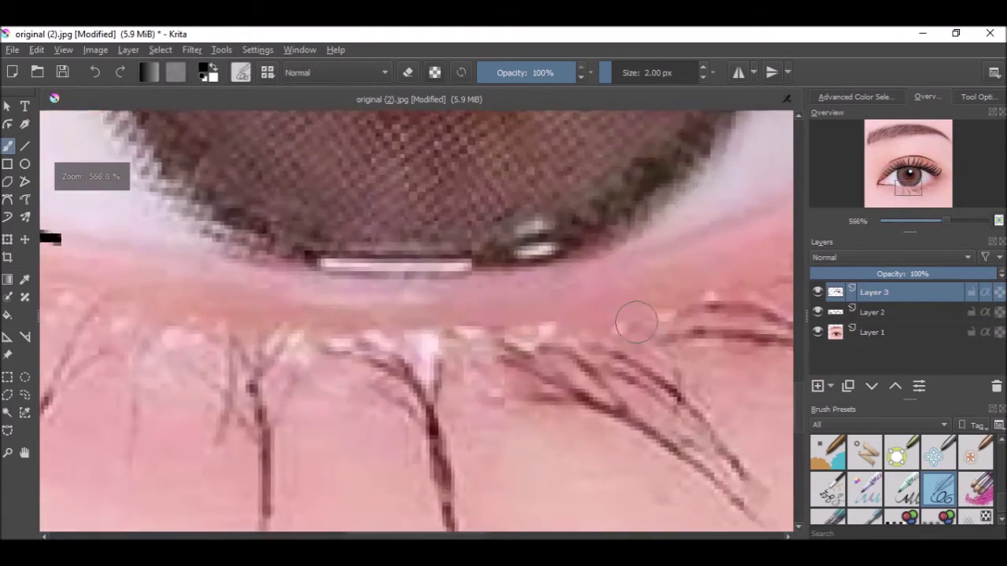
scroll(725, 357, "up", 2)
left_click_drag(201, 360, 703, 405)
scroll(540, 411, "down", 3)
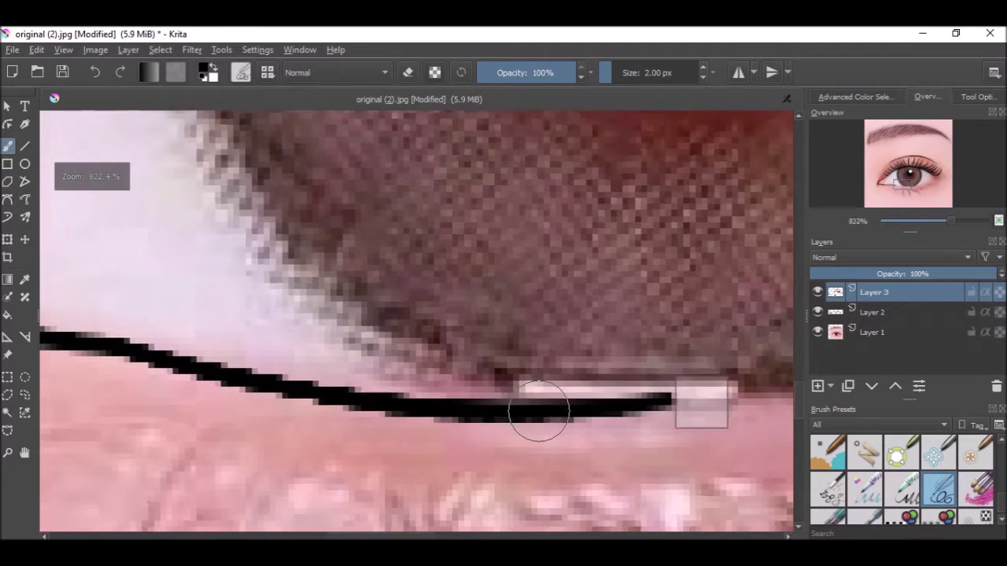
key("ctrl+z")
left_click_drag(358, 346, 731, 375)
key("ctrl+z")
Step: Trace the lower-lid line from the inner segment beneath the iris and up to the outer eye corner
left_click_drag(357, 346, 779, 363)
scroll(501, 394, "up", 2)
mouse_move(317, 410)
left_mouse_down()
mouse_move(595, 300)
mouse_move(713, 221)
left_mouse_up()
key("ctrl+z")
left_click_drag(337, 404, 777, 178)
scroll(484, 467, "down", 1)
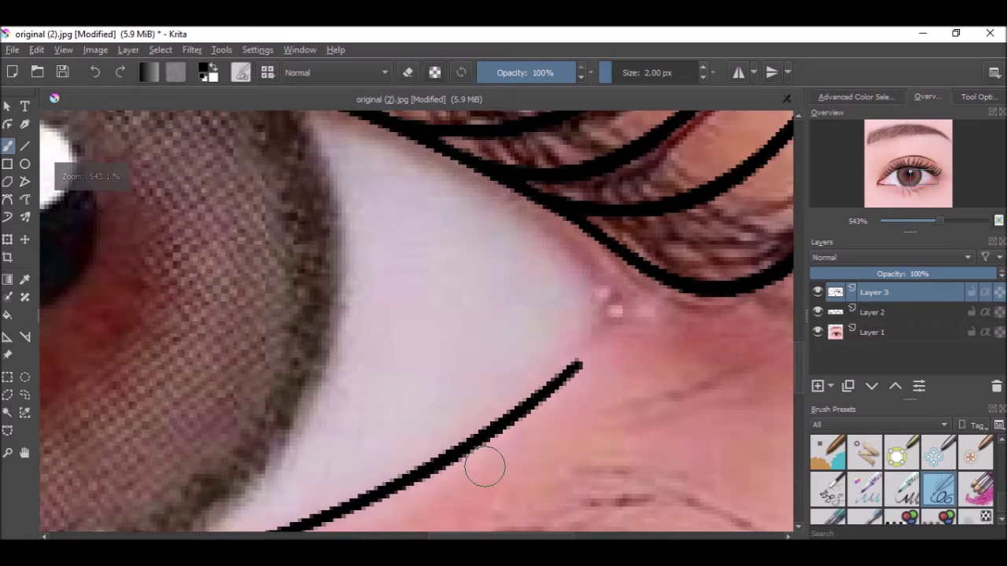
left_click_drag(484, 467, 643, 286)
scroll(642, 287, "down", 6)
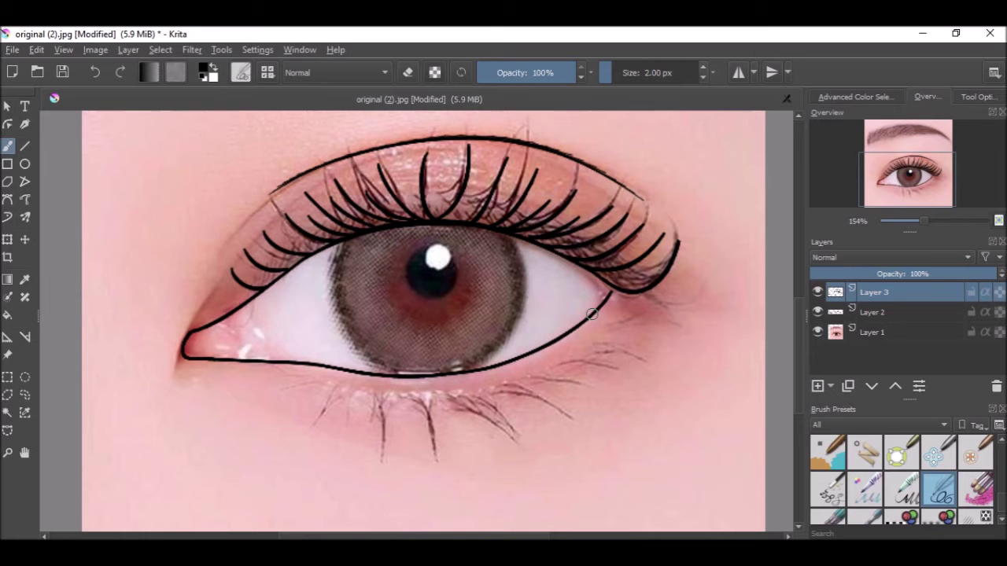
Step: Check the traced eye outline with Layer 1 hidden, restore the layer, and inspect the outer corner up close
left_click(818, 332)
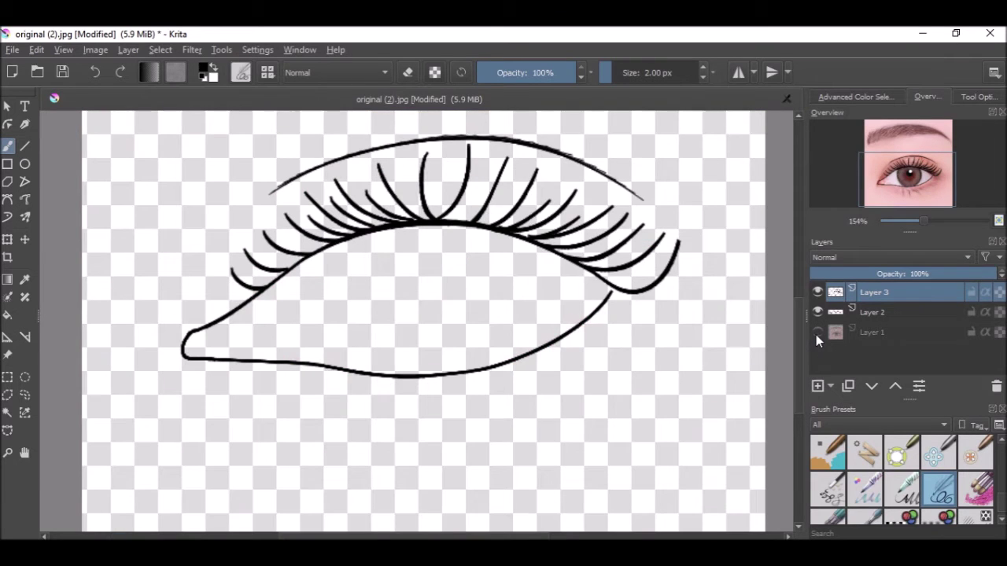
left_click(818, 331)
scroll(595, 265, "up", 8)
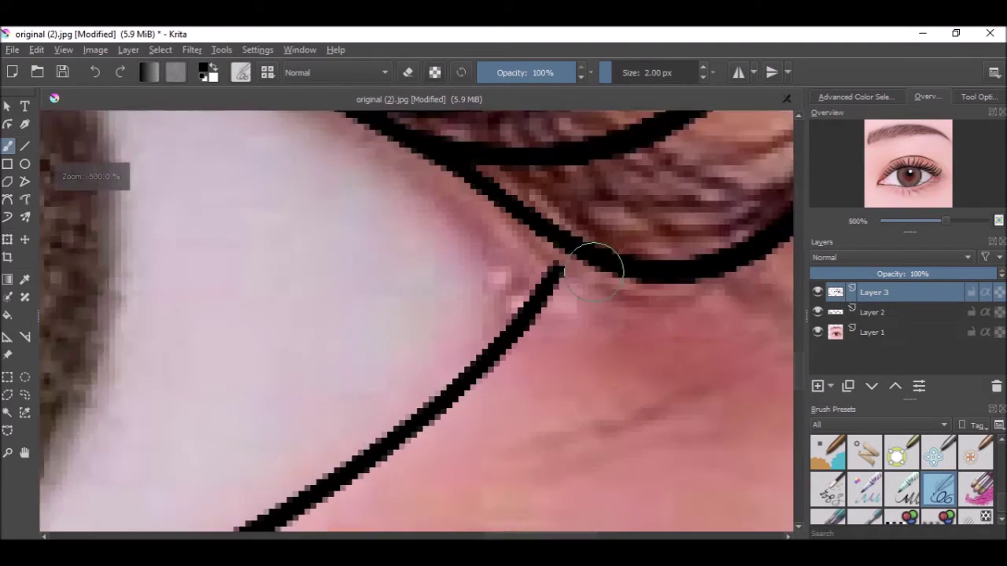
Step: Join the end of the lower-lid line to the upper lash line at the outer eye corner
left_click_drag(551, 236, 541, 271)
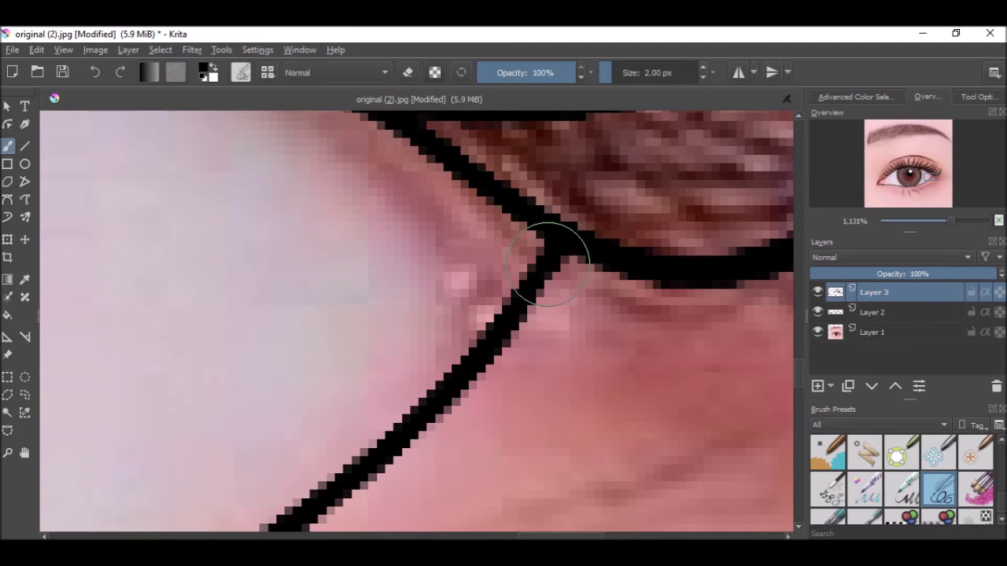
scroll(561, 243, "down", 4)
scroll(529, 305, "down", 2)
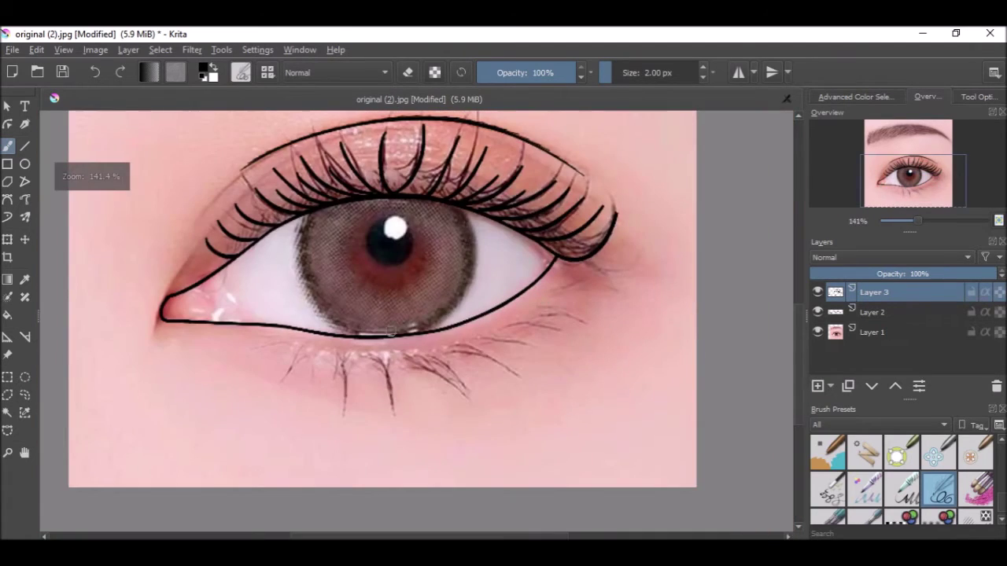
Step: Draw the two outermost lower lashes curving down from the lower-lid line, undoing and redrawing the first one
scroll(542, 362, "up", 1)
scroll(564, 425, "up", 1)
scroll(564, 424, "down", 1)
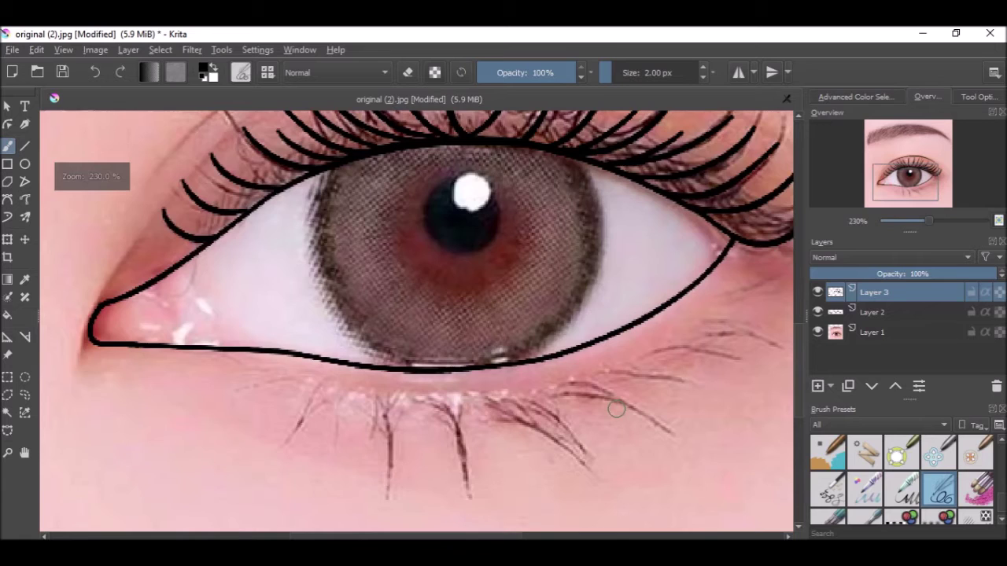
scroll(616, 408, "up", 3)
left_click_drag(535, 321, 777, 375)
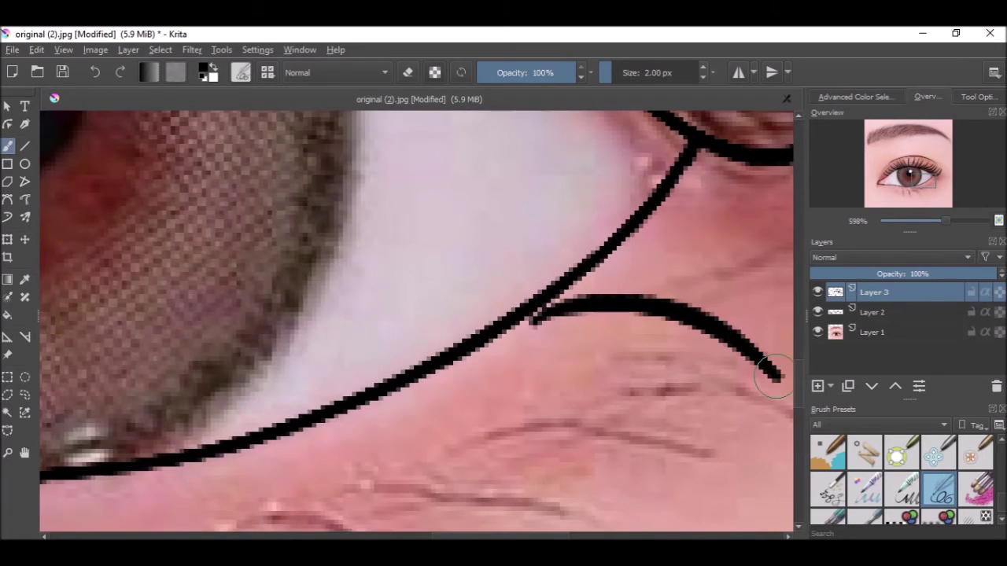
key("ctrl+z")
scroll(490, 226, "down", 1)
left_click_drag(508, 299, 666, 326)
mouse_move(451, 333)
left_mouse_down()
mouse_move(551, 329)
mouse_move(623, 382)
left_mouse_up()
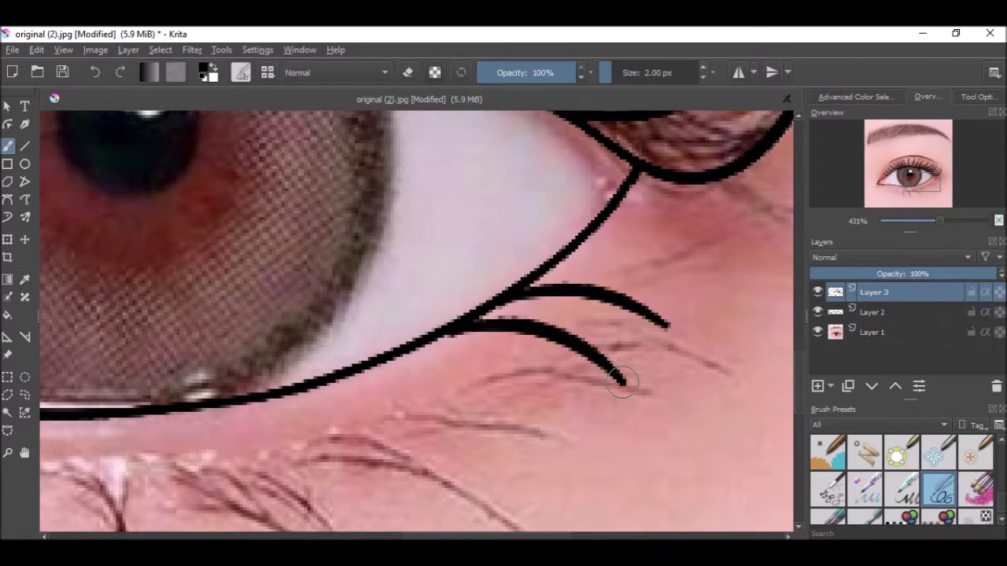
Step: Add three more curved lower lashes, working along the lid line inward from the outermost pair to beneath the iris
scroll(623, 382, "up", 1)
left_click_drag(490, 385, 699, 387)
key("ctrl+z")
mouse_move(554, 348)
left_mouse_down()
mouse_move(641, 356)
mouse_move(733, 409)
left_mouse_up()
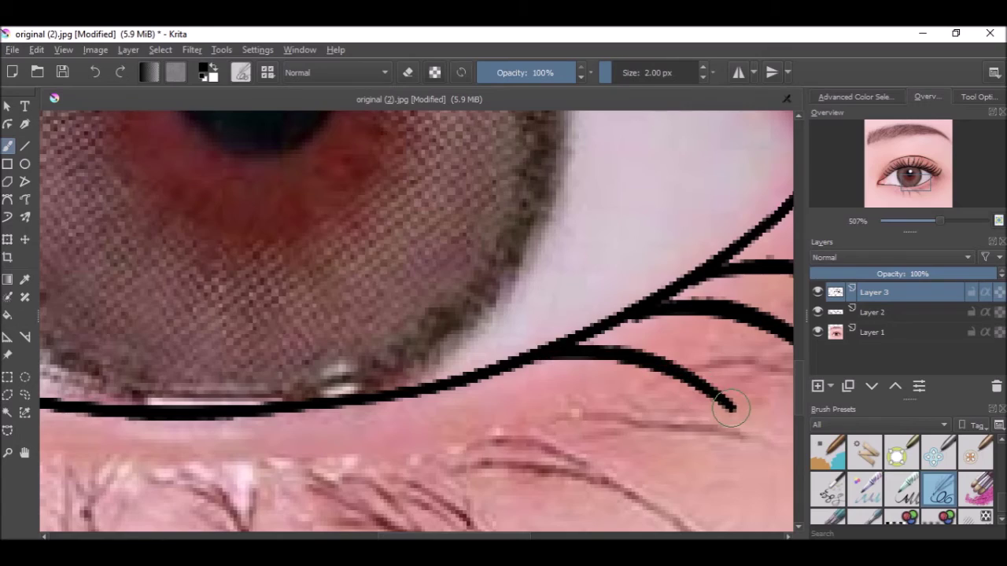
scroll(679, 300, "down", 1)
left_click_drag(525, 345, 674, 429)
scroll(598, 370, "down", 2)
scroll(649, 346, "up", 3)
mouse_move(501, 277)
left_mouse_down()
mouse_move(523, 282)
mouse_move(613, 379)
left_mouse_up()
Step: Draw the remaining lower lashes beneath the iris and toward the inner corner, fanning them outward, and undo the surplus stroke
scroll(532, 368, "down", 5)
scroll(434, 445, "up", 4)
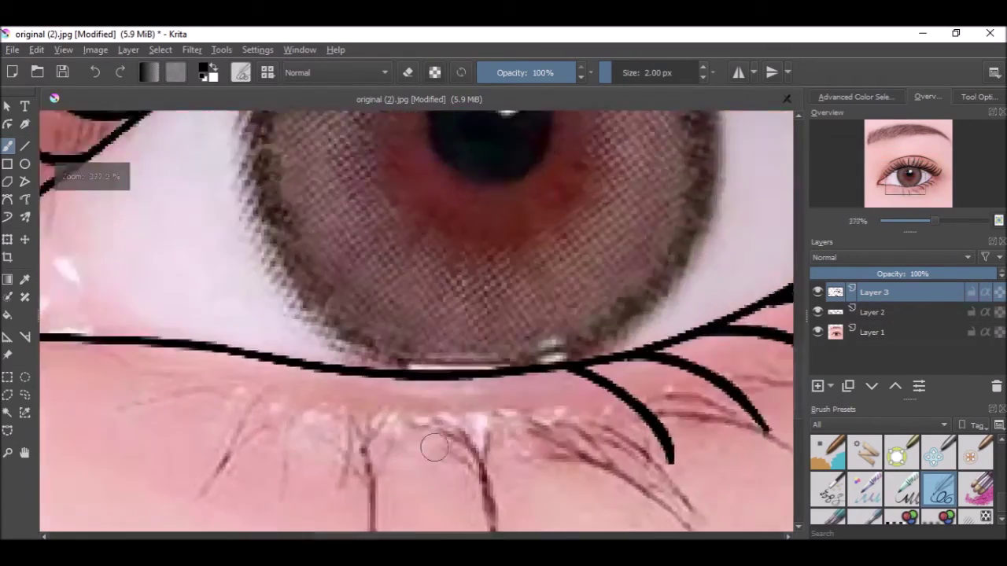
left_click_drag(292, 277, 134, 392)
left_click_drag(347, 289, 236, 443)
mouse_move(395, 299)
left_mouse_down()
mouse_move(364, 338)
mouse_move(337, 447)
left_mouse_up()
left_click_drag(442, 303, 432, 488)
mouse_move(516, 311)
left_mouse_down()
mouse_move(490, 423)
mouse_move(510, 473)
left_mouse_up()
left_click_drag(586, 301, 720, 427)
mouse_move(523, 312)
left_mouse_down()
mouse_move(574, 366)
mouse_move(589, 461)
mouse_move(602, 461)
left_mouse_up()
key("ctrl+z")
scroll(534, 373, "down", 6)
scroll(521, 442, "up", 1)
scroll(522, 442, "up", 2)
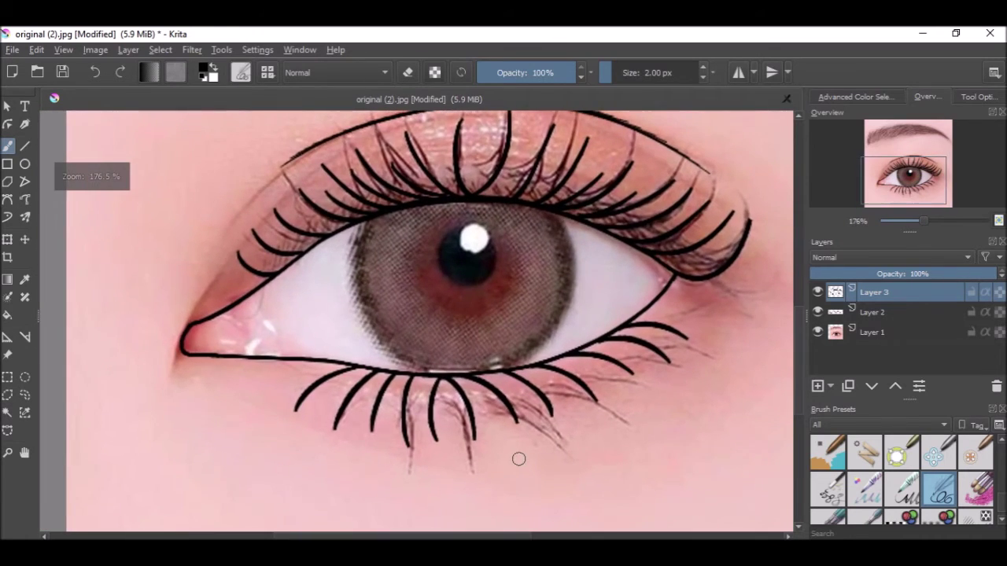
Step: Draw a curved line from the upper to the lower lid marking off the pink inner corner, undoing and redrawing it once
scroll(553, 398, "down", 3)
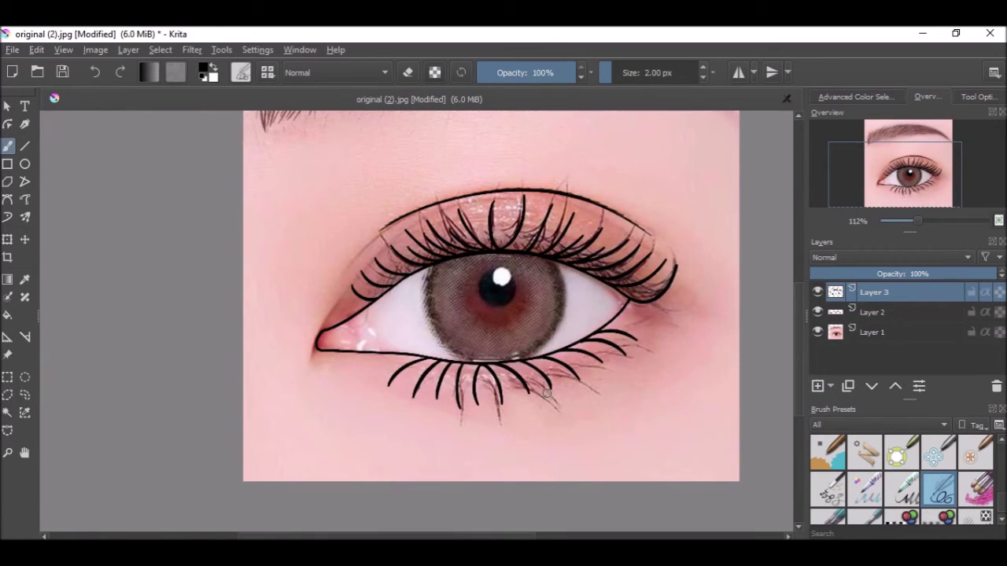
scroll(331, 356, "up", 5)
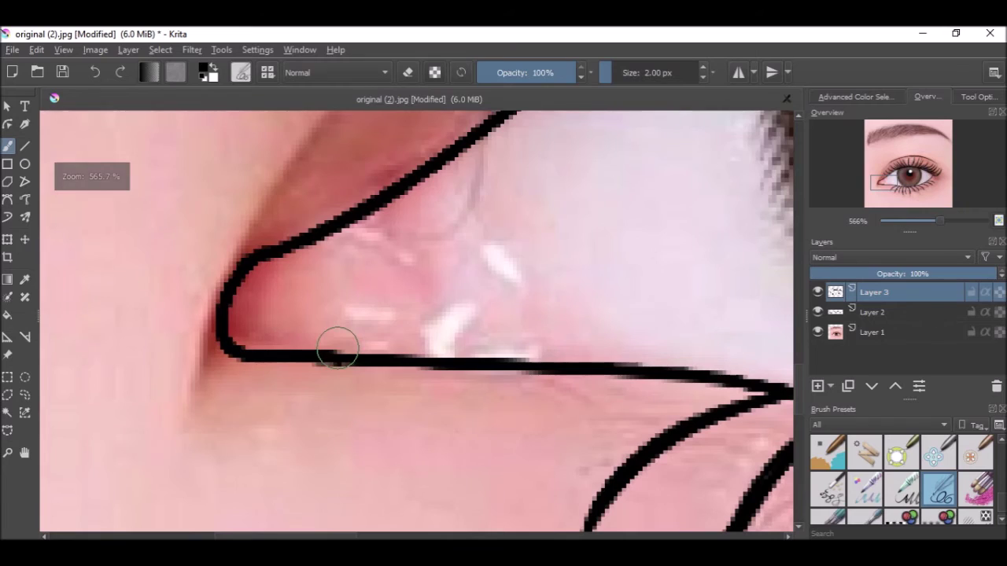
scroll(456, 427, "down", 2)
scroll(458, 394, "up", 3)
scroll(490, 281, "down", 4)
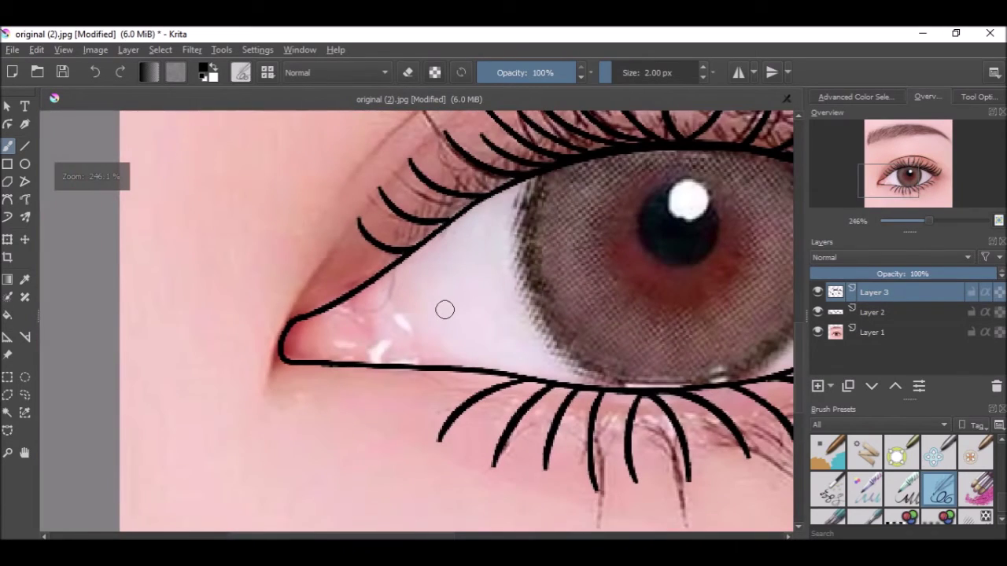
scroll(404, 465, "up", 5)
mouse_move(323, 291)
left_mouse_down()
mouse_move(318, 311)
mouse_move(394, 499)
left_mouse_up()
scroll(383, 396, "down", 5)
scroll(383, 409, "up", 5)
key("ctrl+z")
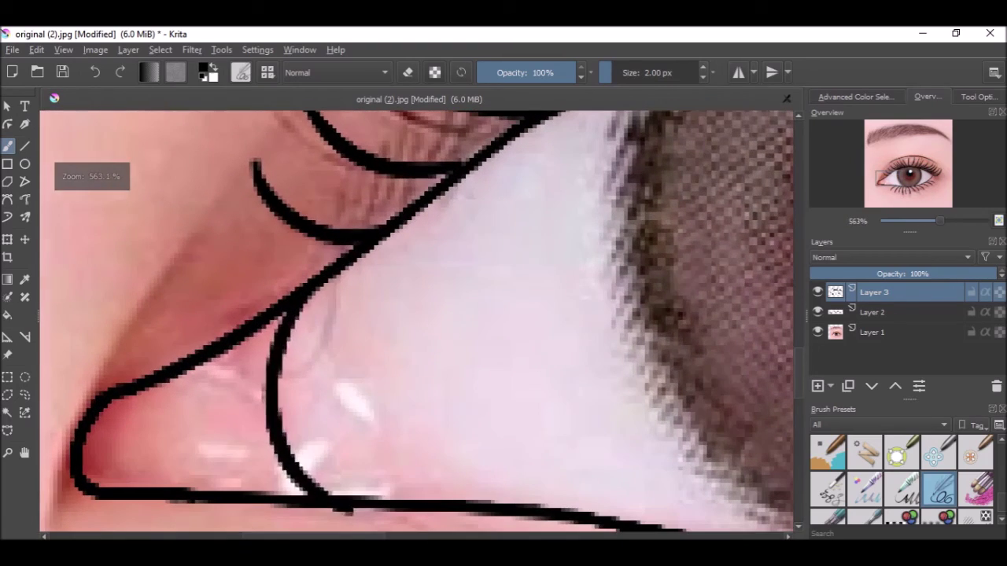
left_click_drag(324, 292, 361, 499)
scroll(273, 358, "down", 5)
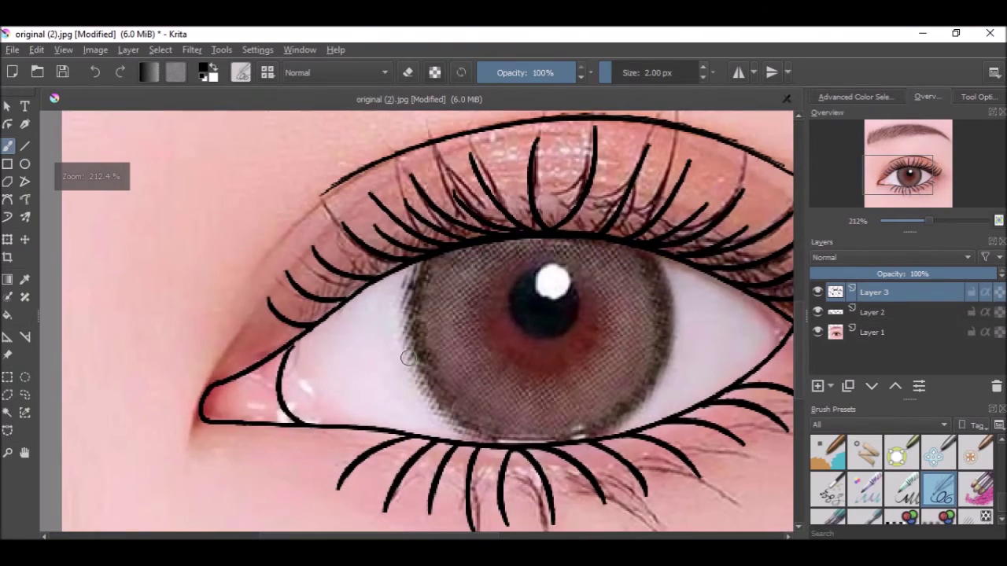
Step: Sample the dark brown from the iris's outer rim as the brush colour
scroll(408, 357, "down", 4)
scroll(289, 321, "up", 3)
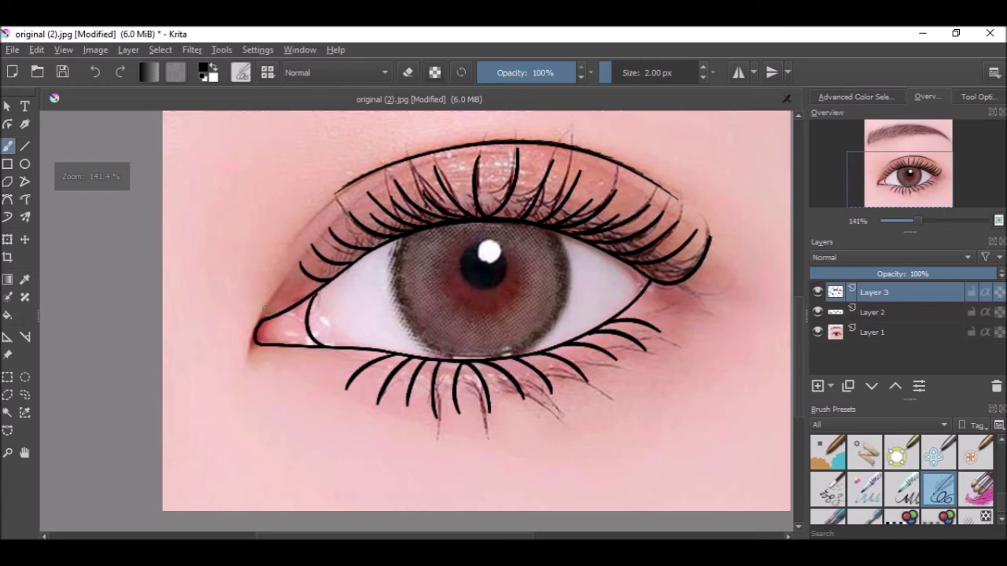
scroll(339, 310, "down", 3)
scroll(468, 288, "up", 4)
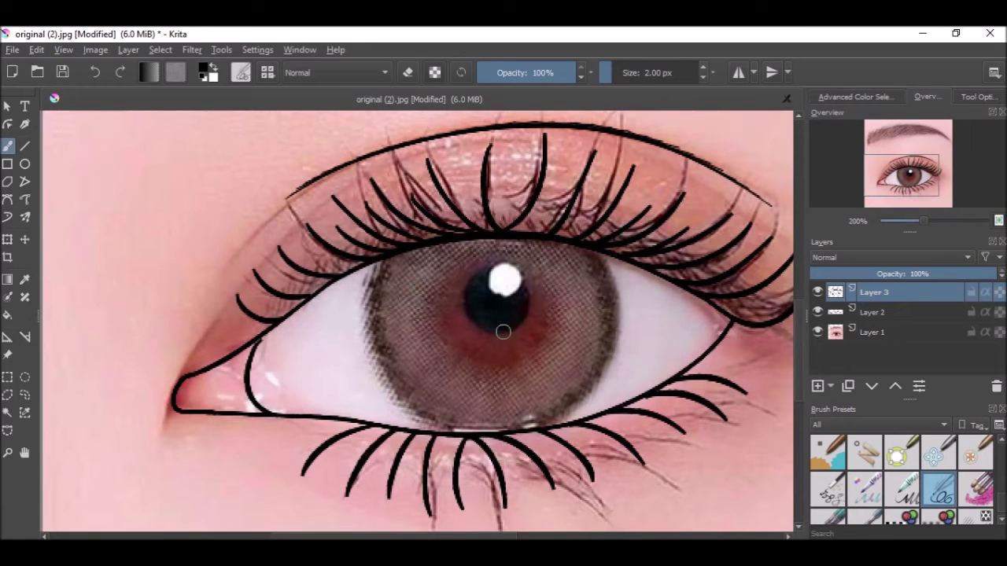
scroll(504, 315, "down", 3)
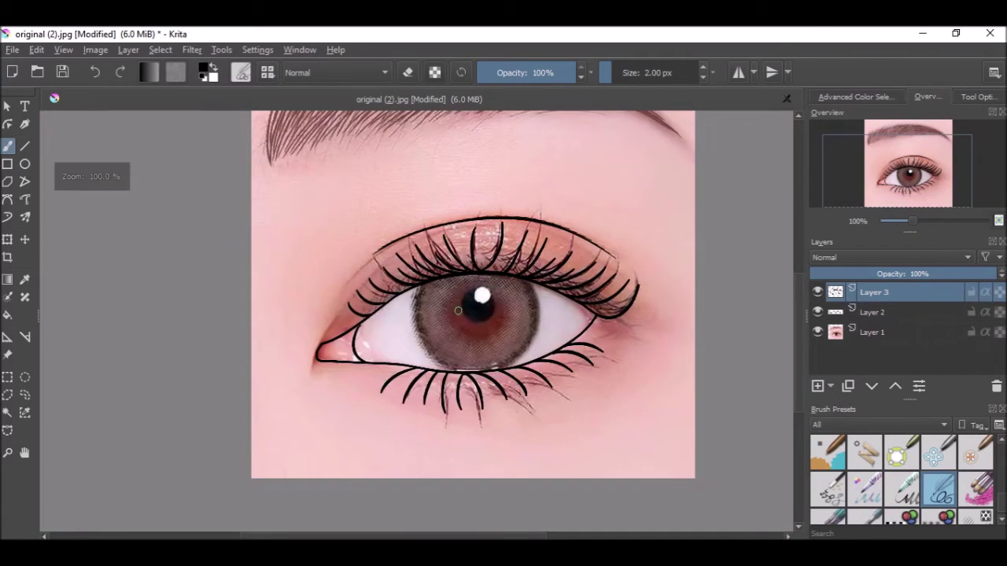
scroll(543, 291, "up", 5)
left_click(574, 291, "ctrl")
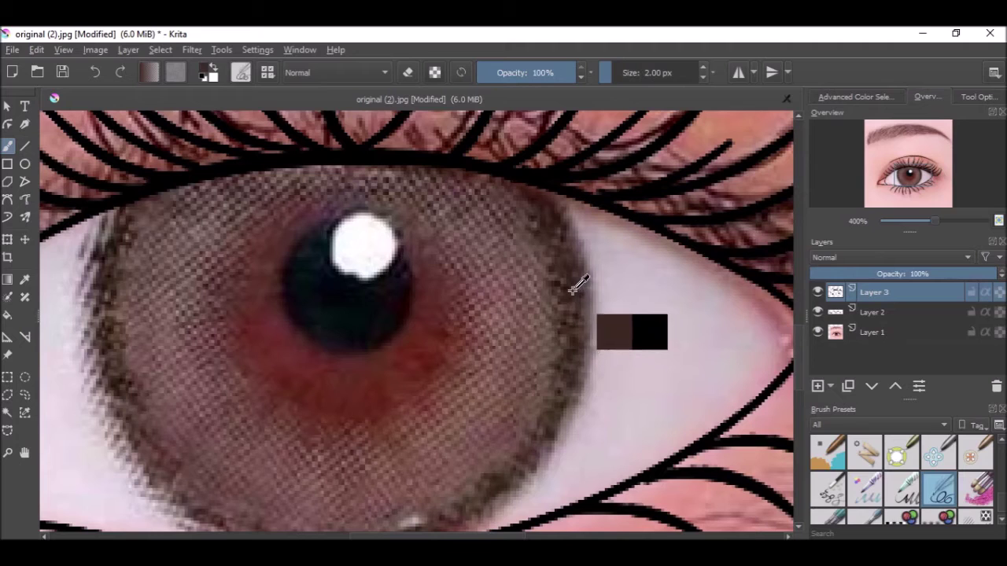
mouse_move(556, 250)
left_mouse_down()
mouse_move(545, 225)
mouse_move(556, 231)
mouse_move(540, 218)
mouse_move(560, 236)
mouse_move(556, 338)
mouse_move(558, 310)
left_mouse_up()
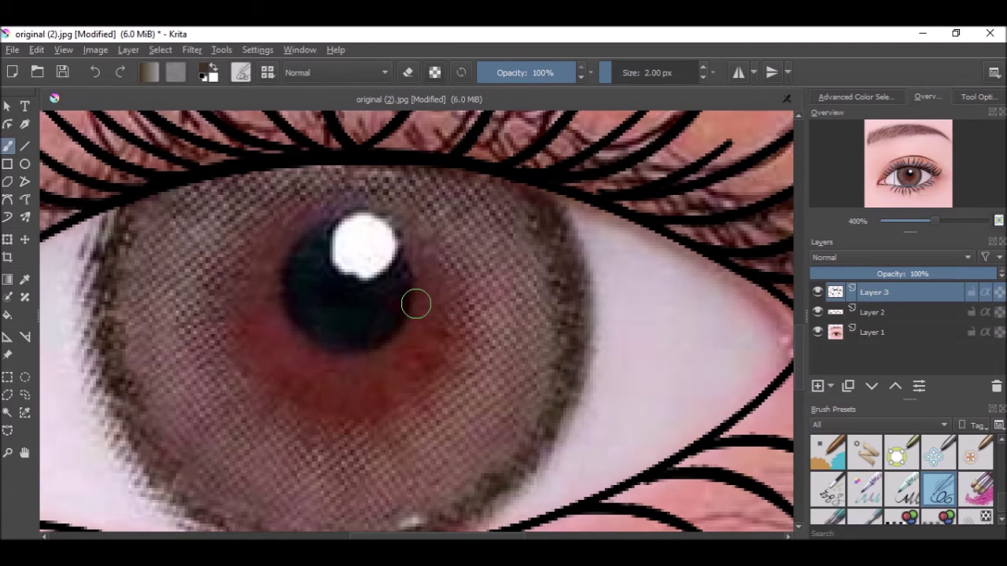
left_click(580, 348, "ctrl")
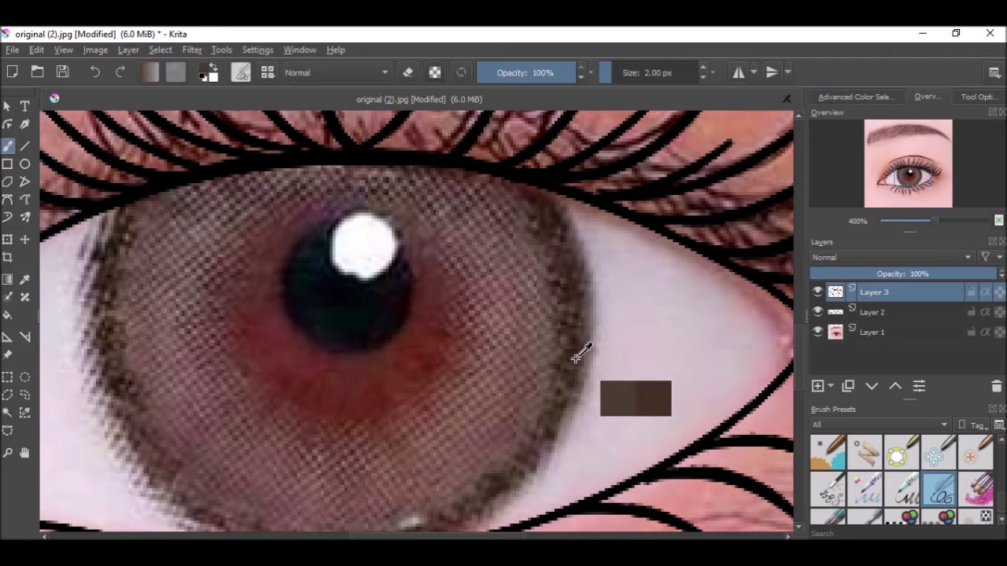
mouse_move(570, 349)
left_mouse_down()
mouse_move(561, 409)
mouse_move(566, 401)
left_mouse_up()
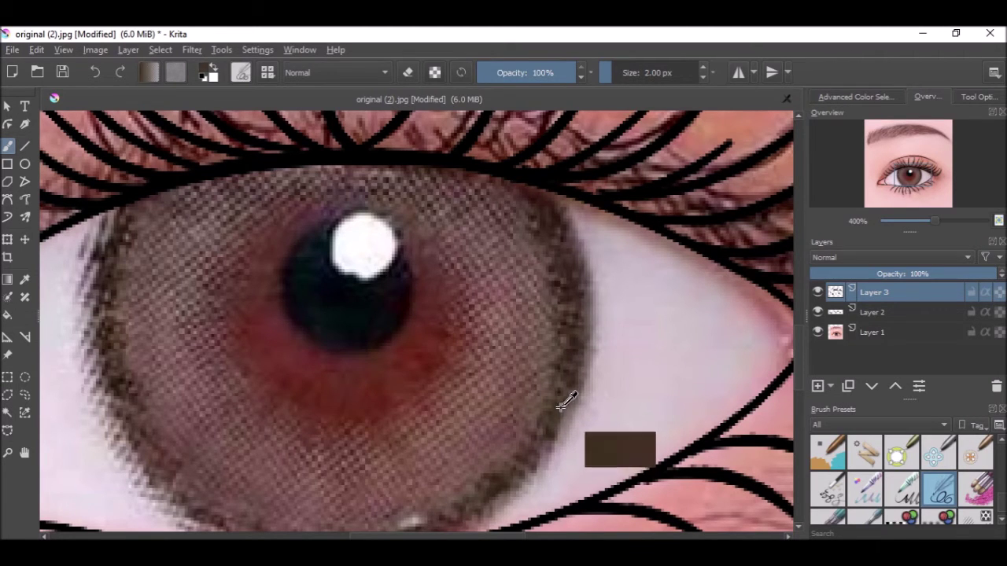
mouse_move(628, 360)
left_mouse_down()
mouse_move(618, 390)
mouse_move(657, 414)
left_mouse_up()
key("ctrl+z")
scroll(544, 314, "down", 3)
scroll(547, 359, "up", 3)
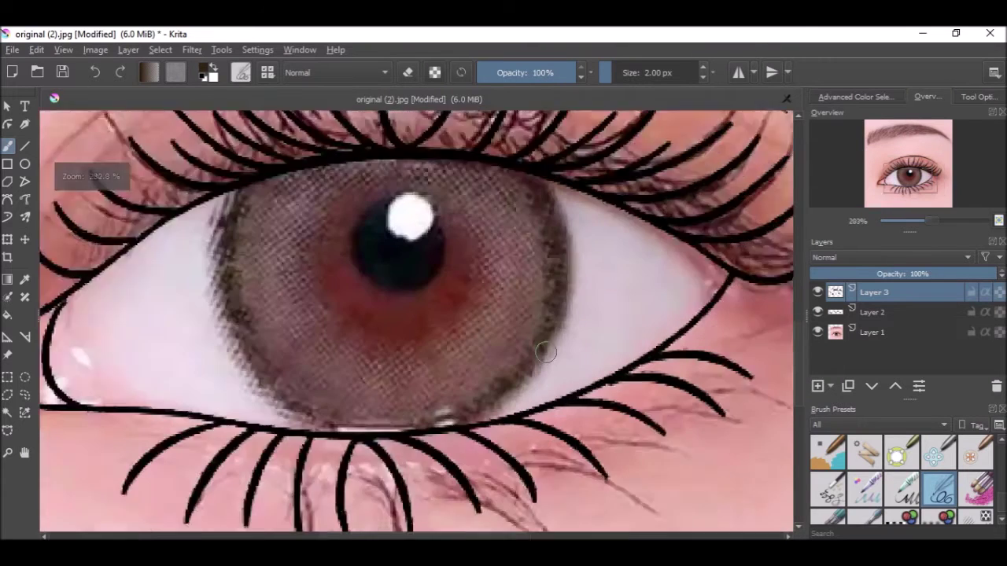
mouse_move(528, 319)
left_mouse_down()
mouse_move(612, 322)
mouse_move(575, 360)
left_mouse_up()
key("ctrl+z")
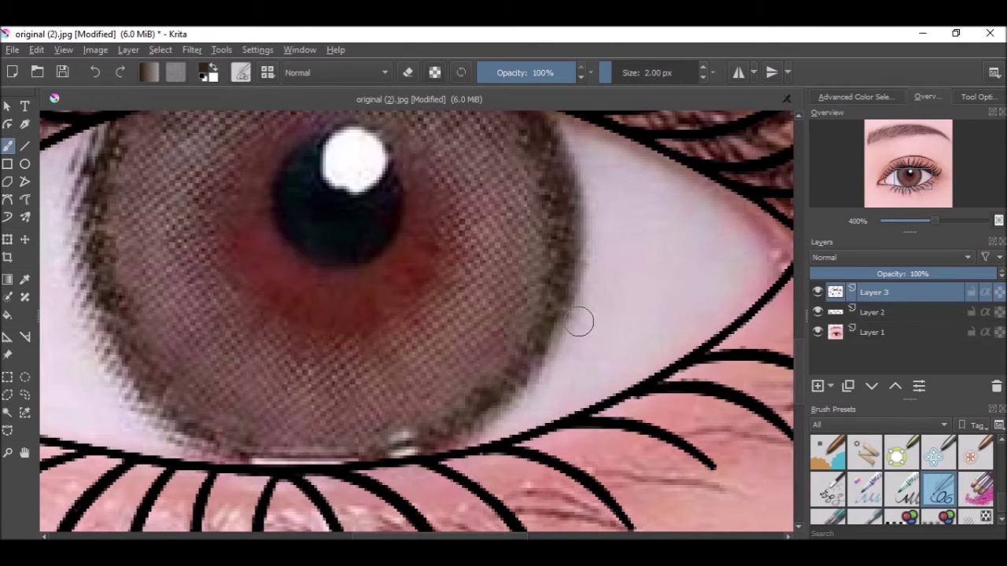
Step: Switch to the thin sketch-line preset in the realism brushes set at 100% opacity and 2 px, undoing the test strokes
left_click(241, 73)
left_click(269, 73)
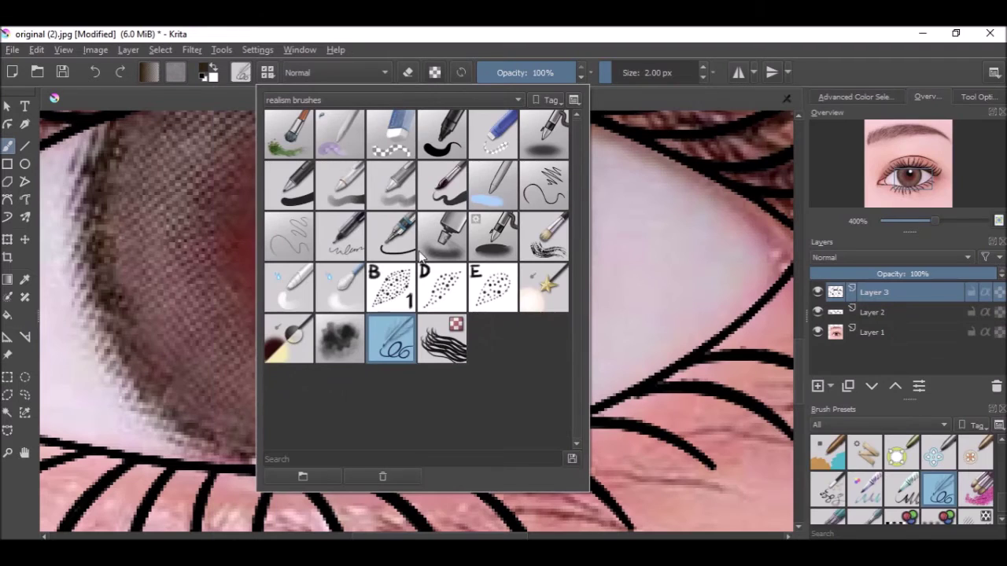
left_click(271, 236)
left_click(702, 360)
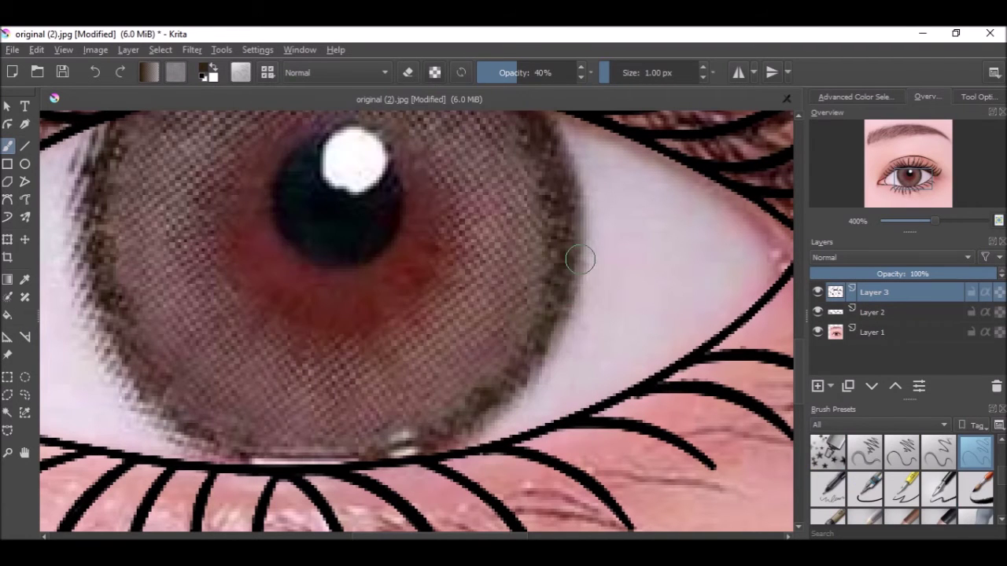
left_click_drag(543, 73, 740, 73)
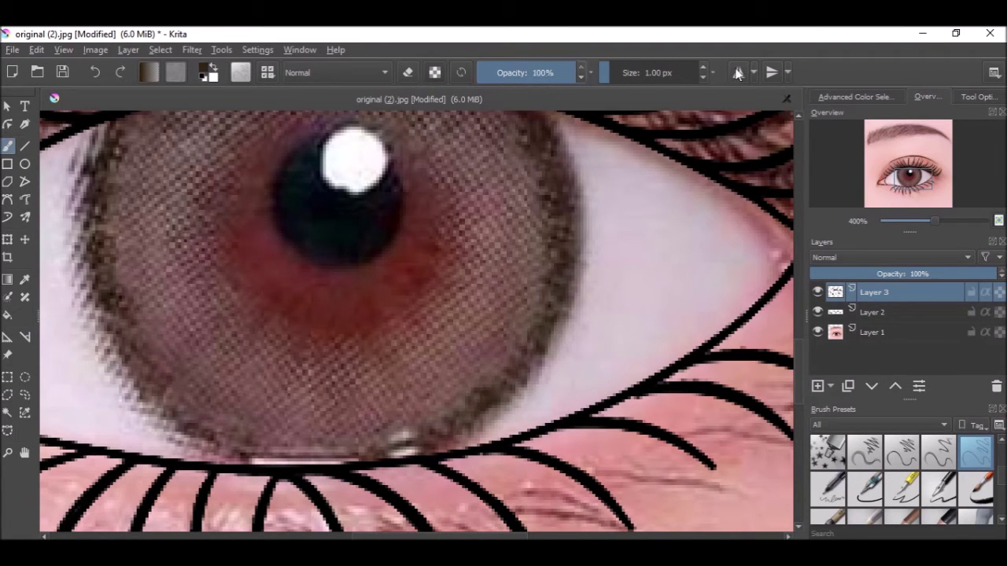
mouse_move(647, 159)
left_mouse_down()
mouse_move(644, 237)
mouse_move(628, 257)
left_mouse_up()
key("ctrl+z")
left_click_drag(630, 150, 637, 254)
key("ctrl+z")
scroll(593, 200, "down", 4)
Step: Try tracing the iris's outer side in dark brown, check it with Layer 1 hidden, and undo the line
scroll(577, 186, "up", 5)
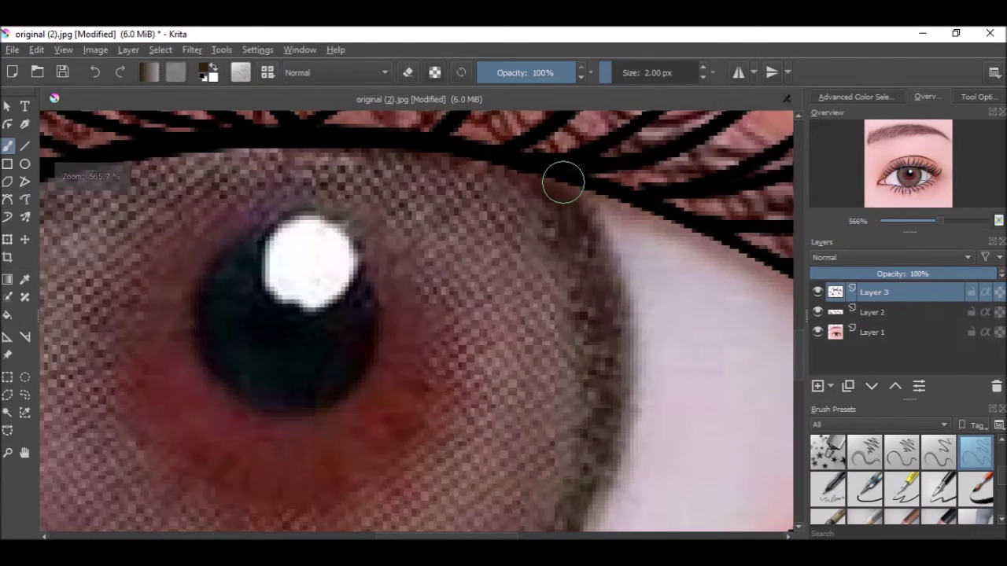
mouse_move(564, 181)
left_mouse_down()
mouse_move(582, 204)
mouse_move(608, 465)
left_mouse_up()
key("ctrl+z")
left_click_drag(563, 186, 595, 477)
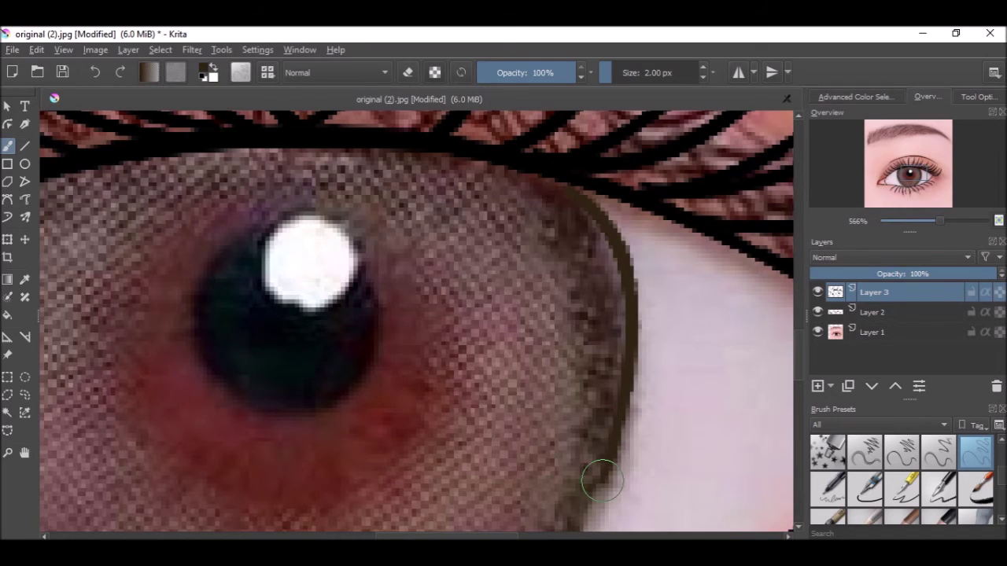
scroll(652, 283, "down", 3)
left_click(818, 331)
left_click(818, 331)
key("ctrl+z")
scroll(610, 284, "up", 3)
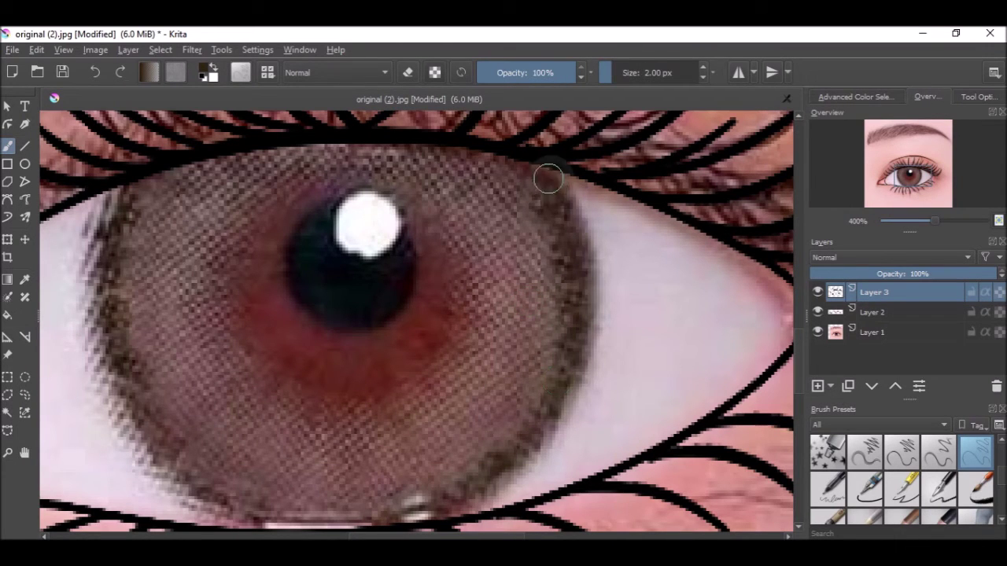
Step: Trace the iris's outer edge in dark brown from the upper lid down toward the lower lid, undoing the stray end strokes
mouse_move(555, 173)
left_mouse_down()
mouse_move(591, 266)
mouse_move(568, 401)
mouse_move(503, 484)
mouse_move(434, 520)
mouse_move(599, 449)
left_mouse_up()
left_click_drag(599, 449, 584, 389)
left_click_drag(603, 444, 501, 448)
key("ctrl+z")
mouse_move(601, 447)
left_mouse_down()
mouse_move(412, 463)
mouse_move(297, 450)
mouse_move(225, 429)
mouse_move(175, 383)
mouse_move(116, 279)
mouse_move(82, 150)
mouse_move(222, 419)
mouse_move(441, 465)
mouse_move(616, 443)
left_mouse_up()
key("ctrl+z")
key("ctrl+z")
Step: Try continuing the iris outline along its bottom and lower inner side, and undo those strokes
left_click_drag(423, 461, 581, 457)
key("ctrl+z")
key("ctrl+shift+z")
scroll(456, 470, "down", 3)
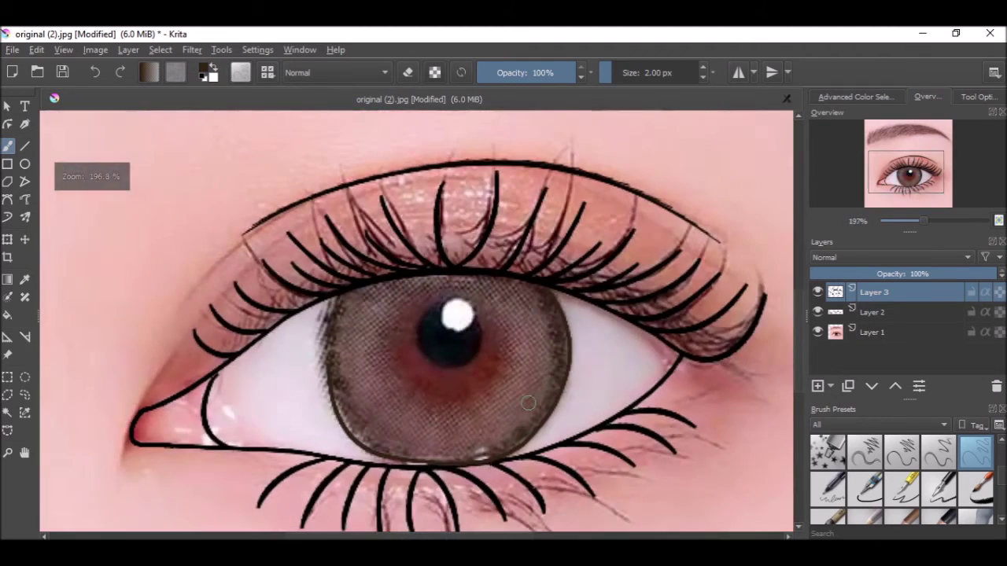
scroll(491, 474, "up", 3)
key("ctrl+z")
mouse_move(510, 475)
left_mouse_down()
mouse_move(339, 471)
mouse_move(393, 486)
mouse_move(540, 461)
left_mouse_up()
key("ctrl+z")
scroll(541, 459, "down", 4)
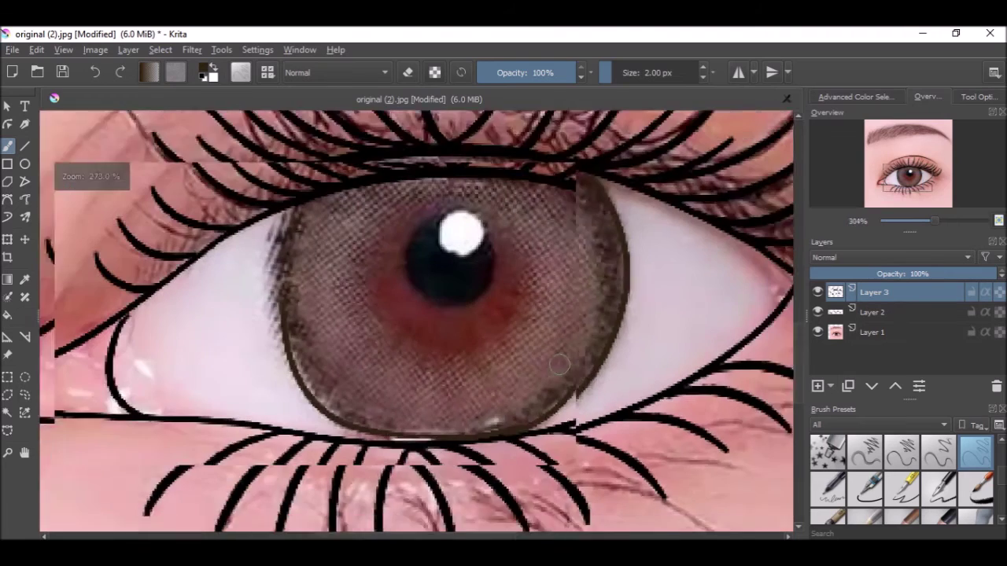
scroll(540, 459, "up", 5)
key("ctrl+z")
key("ctrl+z")
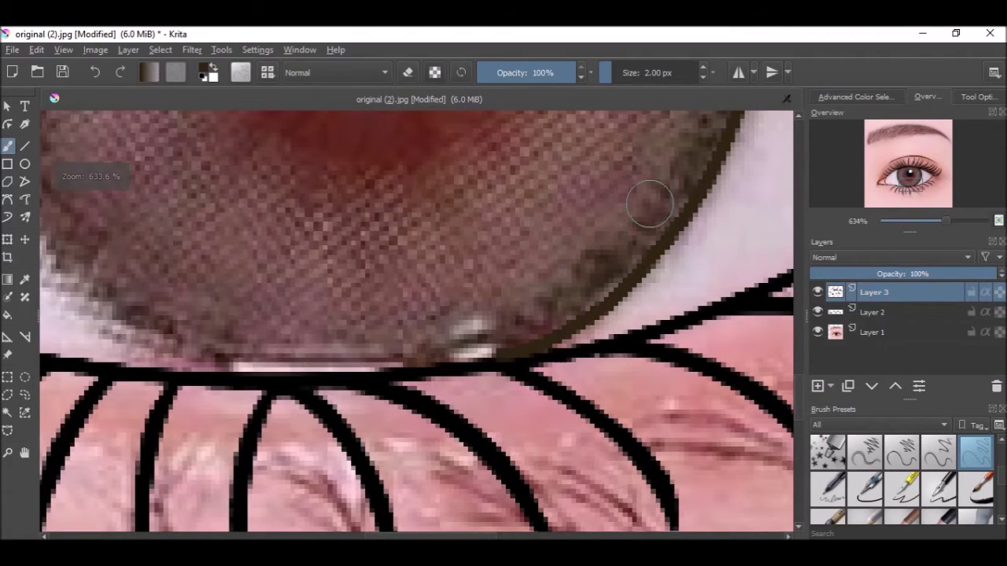
Step: Trace the iris outline along the bottom and up its lower inner edge in dark brown
mouse_move(425, 356)
left_mouse_down()
mouse_move(328, 365)
mouse_move(216, 351)
mouse_move(102, 300)
left_mouse_up()
scroll(253, 345, "down", 1)
left_click_drag(254, 344, 359, 413)
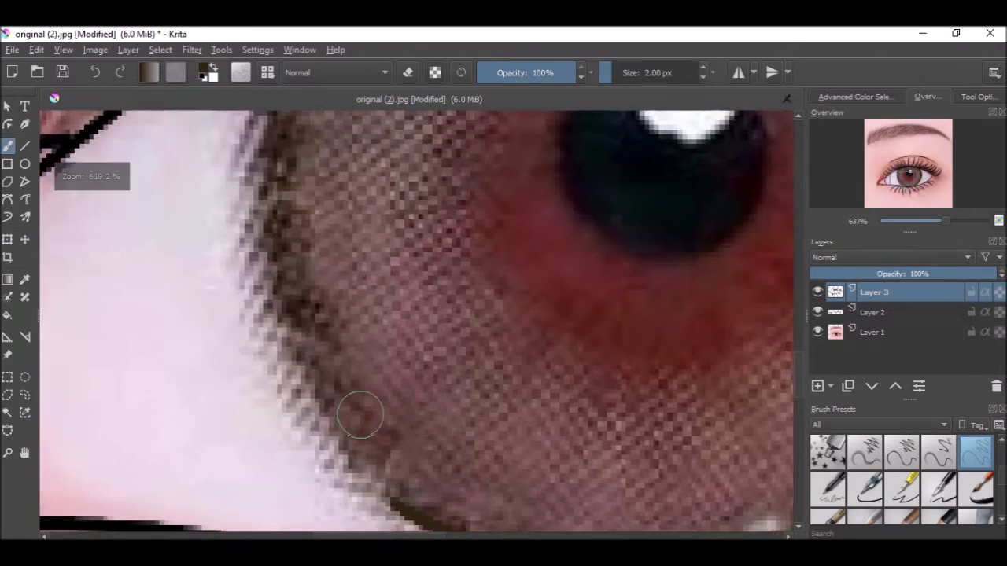
scroll(359, 414, "down", 1)
mouse_move(383, 485)
left_mouse_down()
mouse_move(310, 420)
mouse_move(259, 221)
left_mouse_up()
Step: Complete the iris outline along its upper inner edge to the upper lid, undoing and redrawing the stroke for a smoother join
left_click_drag(306, 183, 305, 365)
scroll(306, 366, "up", 2)
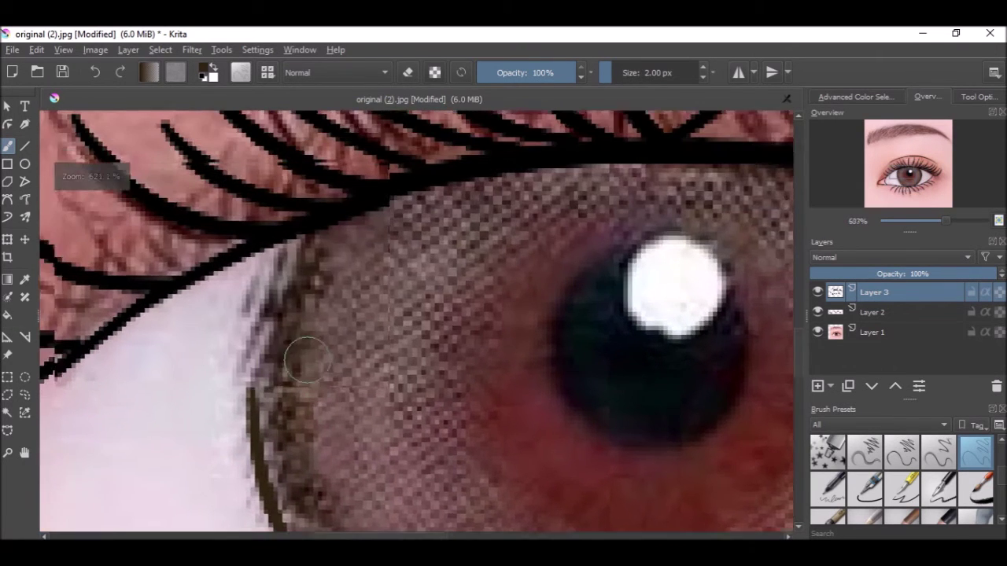
mouse_move(253, 409)
left_mouse_down()
mouse_move(310, 221)
mouse_move(252, 433)
left_mouse_up()
key("ctrl+z")
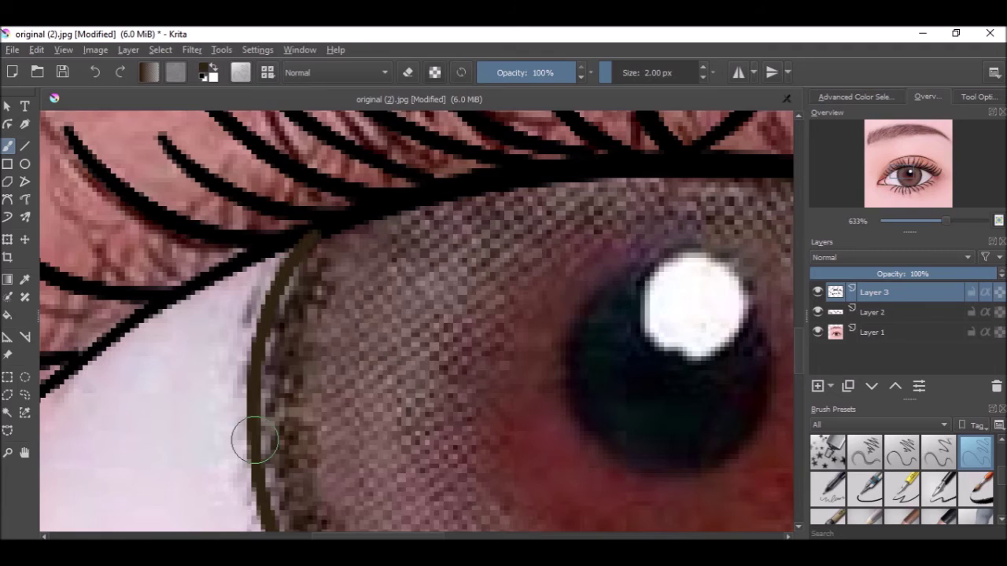
scroll(252, 434, "down", 4)
scroll(470, 280, "up", 5)
key("ctrl+z")
left_click_drag(297, 222, 239, 423)
scroll(239, 422, "down", 5)
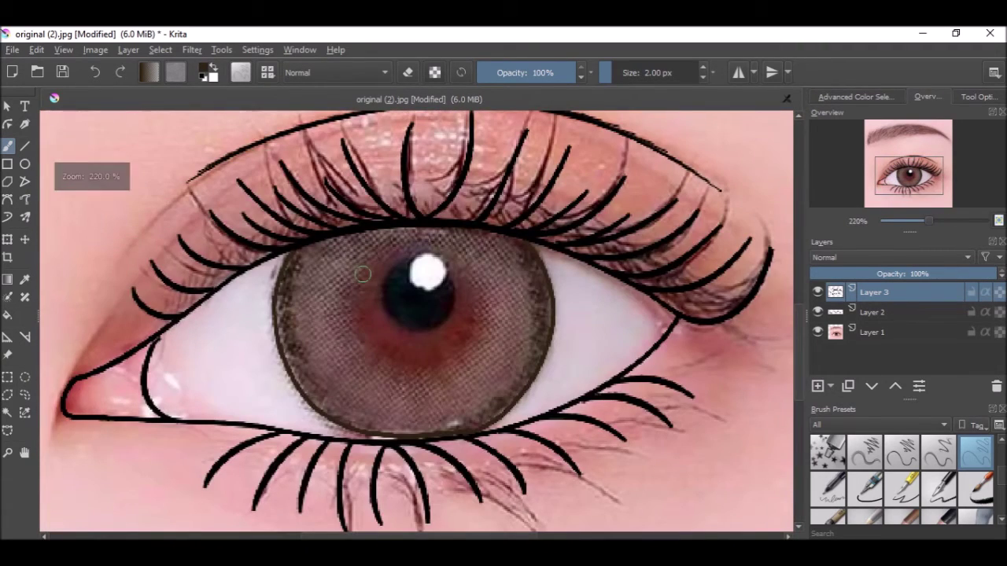
Step: Toggle the visibility of the photo on Layer 1 to check the line art on its own
left_click(813, 337)
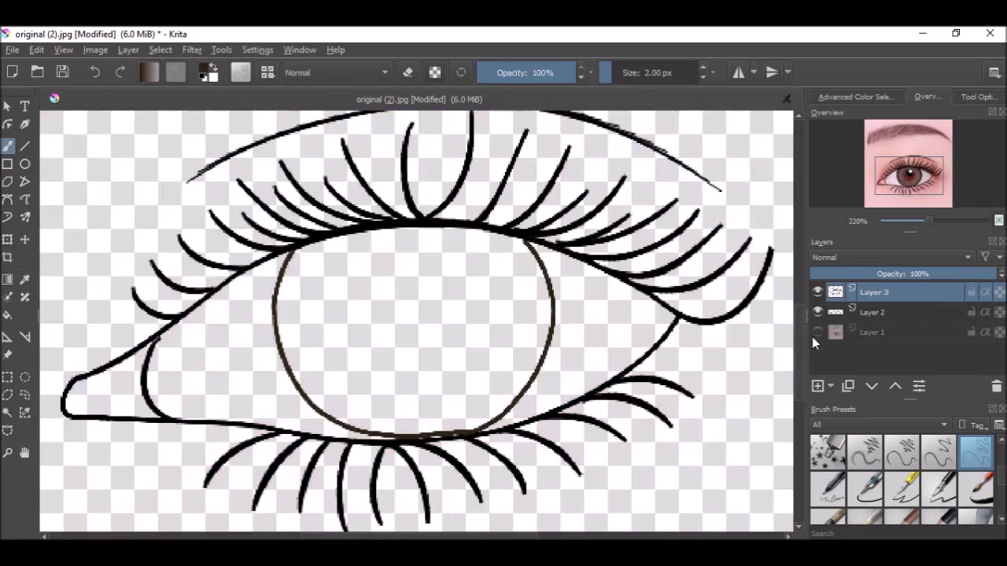
left_click(813, 337)
left_click(814, 337)
left_click(813, 338)
Step: Outline the pupil in black on Layer 3, undoing and redrawing the curve around its edge
scroll(410, 273, "up", 5)
scroll(441, 347, "down", 3)
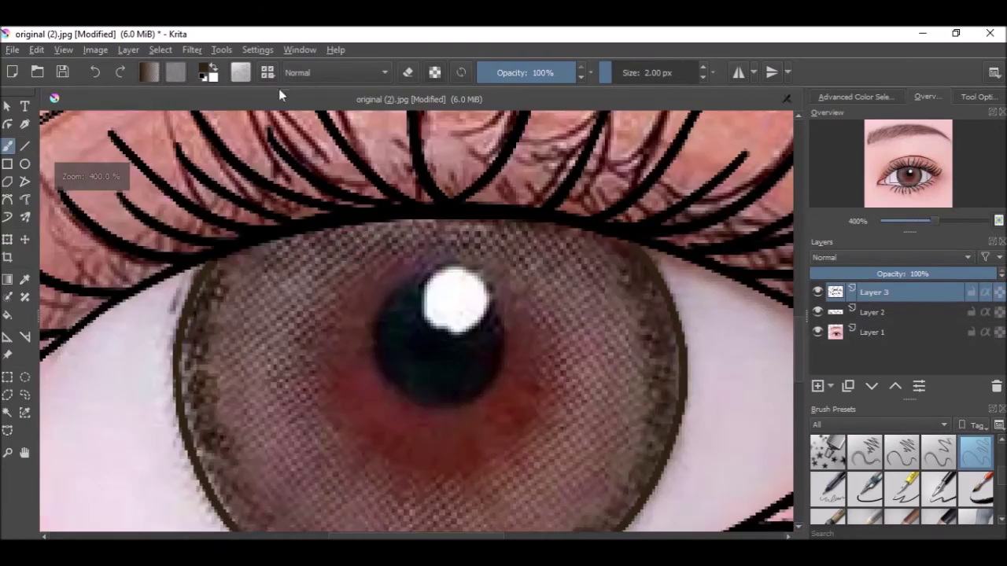
scroll(365, 281, "up", 1)
scroll(366, 265, "down", 1)
scroll(406, 267, "up", 3)
mouse_move(420, 253)
left_mouse_down()
mouse_move(475, 496)
mouse_move(580, 296)
left_mouse_up()
key("ctrl+z")
mouse_move(423, 250)
left_mouse_down()
mouse_move(489, 478)
mouse_move(555, 288)
left_mouse_up()
scroll(555, 288, "down", 6)
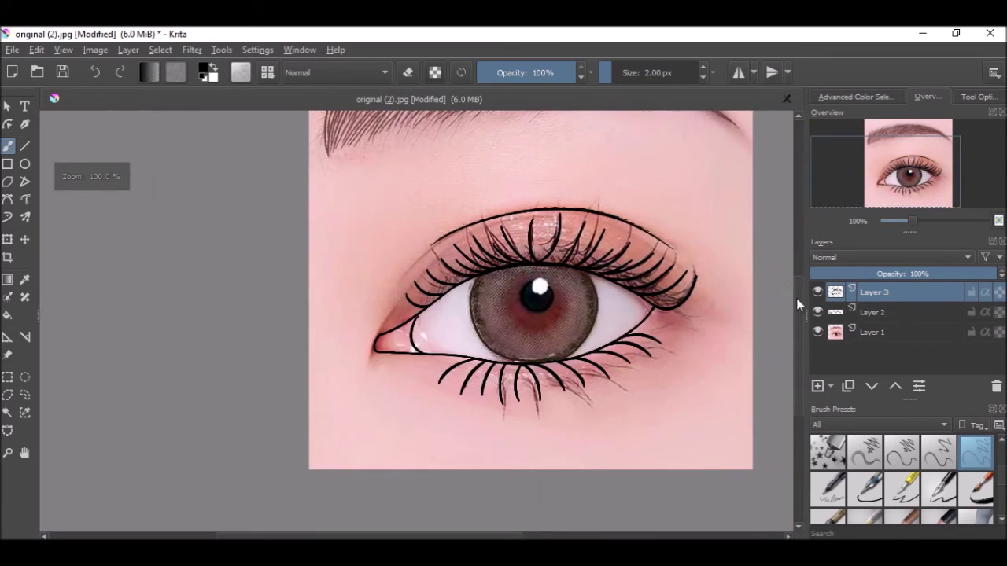
left_click(818, 331)
left_click(818, 331)
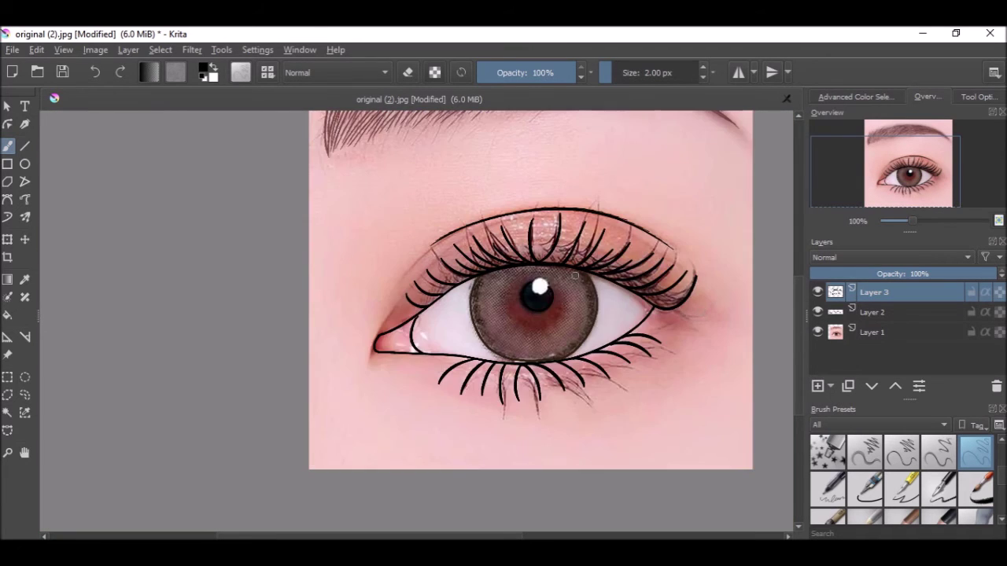
Step: Switch the painting colour to white and paint the round highlight on the pupil, undoing the stray stroke
scroll(557, 281, "up", 4)
left_click(216, 80)
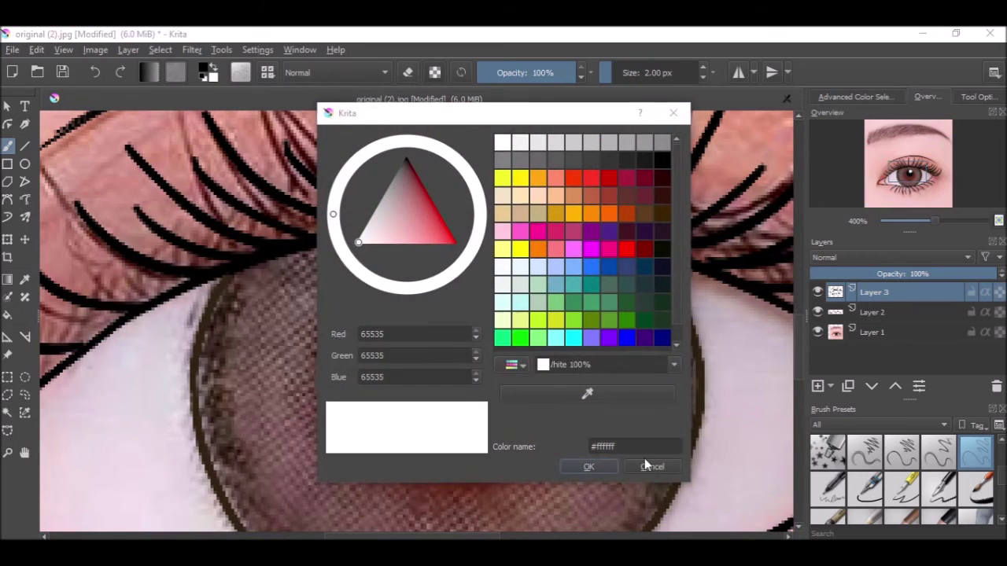
left_click(656, 468)
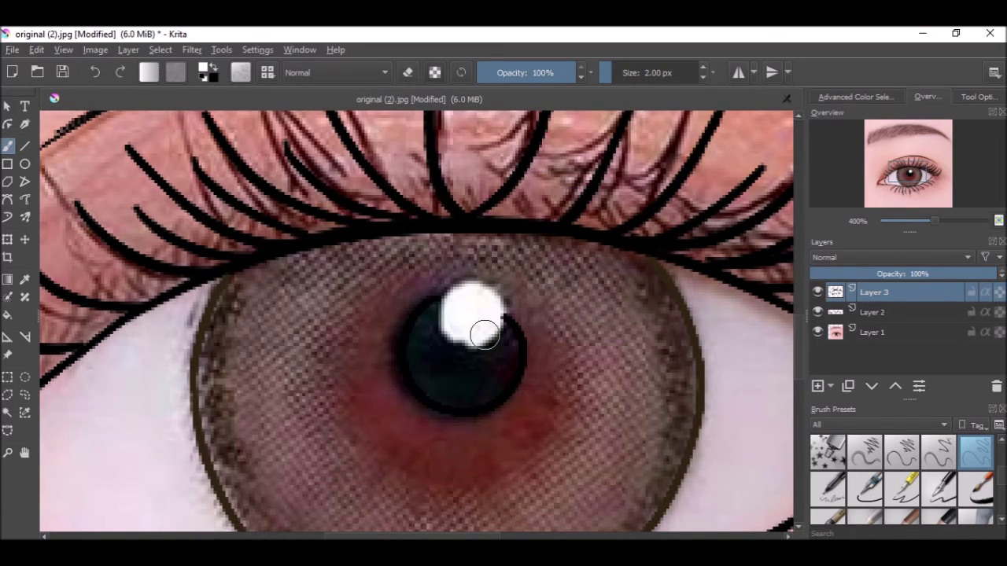
scroll(484, 335, "up", 3)
mouse_move(482, 290)
left_mouse_down()
mouse_move(503, 421)
mouse_move(481, 299)
mouse_move(540, 375)
mouse_move(490, 285)
mouse_move(393, 333)
mouse_move(537, 324)
left_mouse_up()
key("ctrl+z")
scroll(516, 314, "up", 1)
scroll(538, 324, "down", 5)
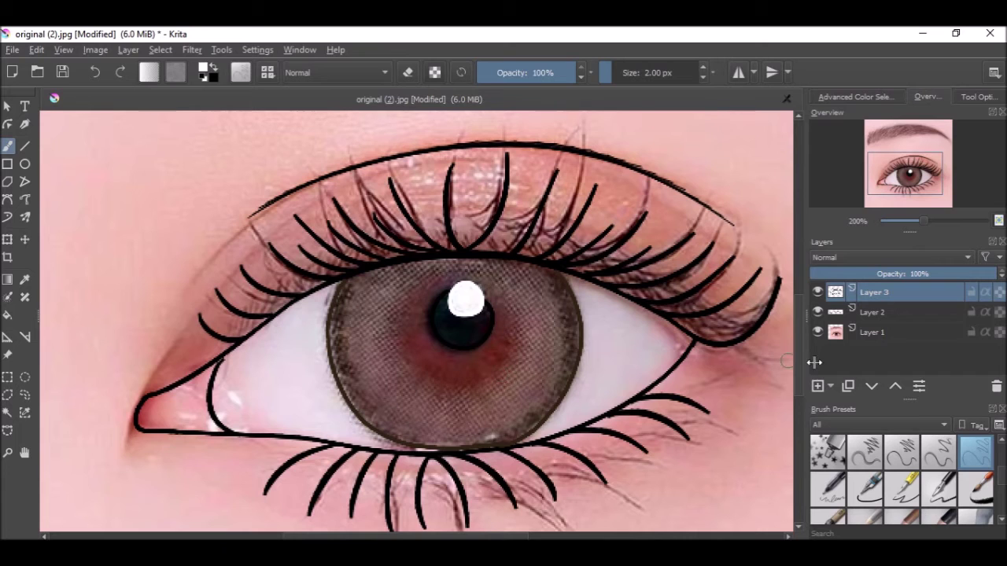
Step: Toggle the visibility of Layer 3 and Layer 2, and examine the traced lashes and lids up close
left_click(817, 292)
left_click(817, 292)
left_click(817, 292)
left_click(817, 292)
scroll(669, 334, "down", 3)
left_click(817, 312)
left_click(817, 312)
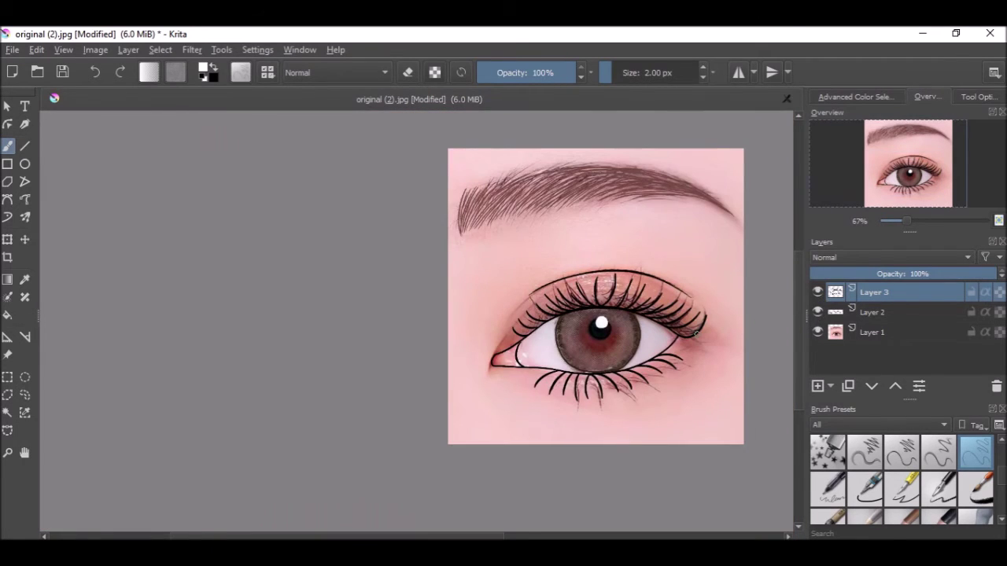
scroll(599, 295, "up", 4)
scroll(456, 253, "down", 4)
scroll(434, 367, "up", 4)
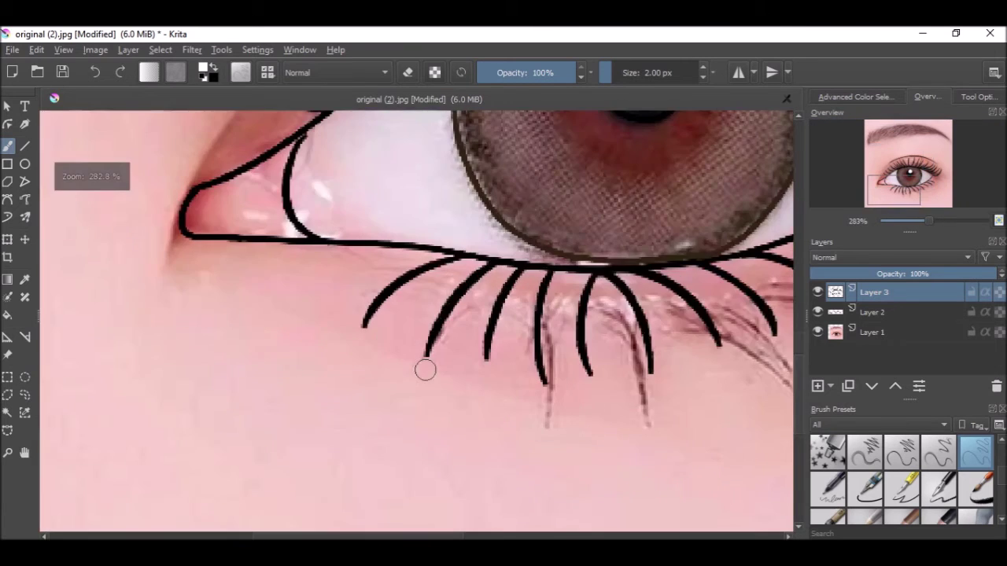
scroll(441, 322, "down", 4)
scroll(489, 201, "up", 4)
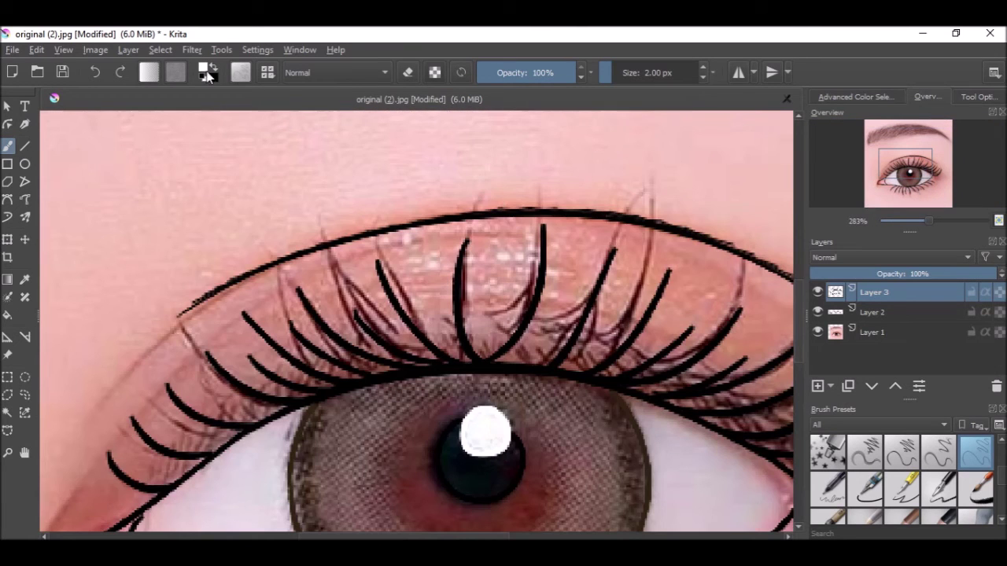
Step: Look through the presets tagged realism brushes, trying several including FX_blur_light and b)_Basic-5_Size
left_click(241, 73)
left_click(267, 73)
left_click(268, 72)
left_click(442, 134)
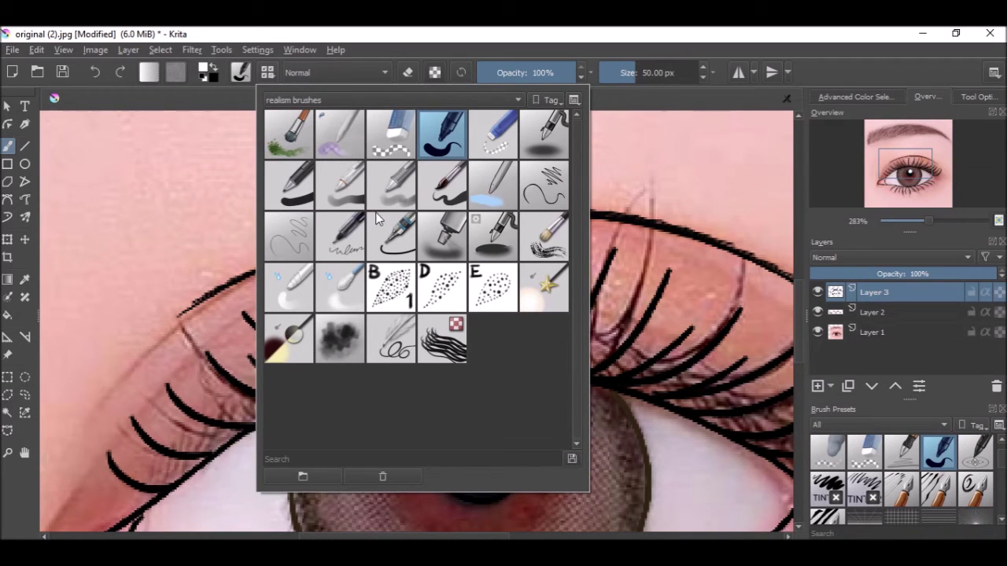
right_click(498, 236)
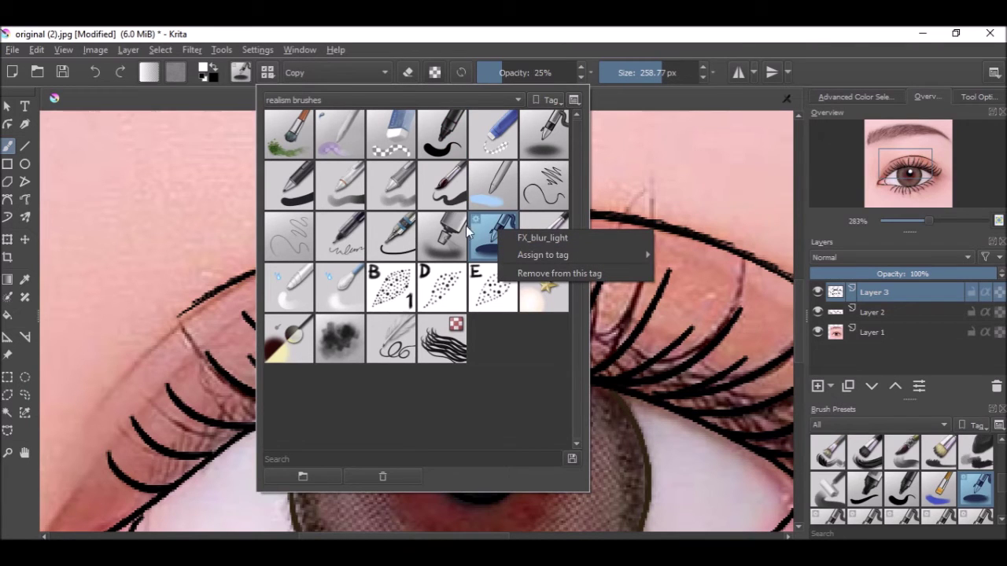
left_click(436, 225)
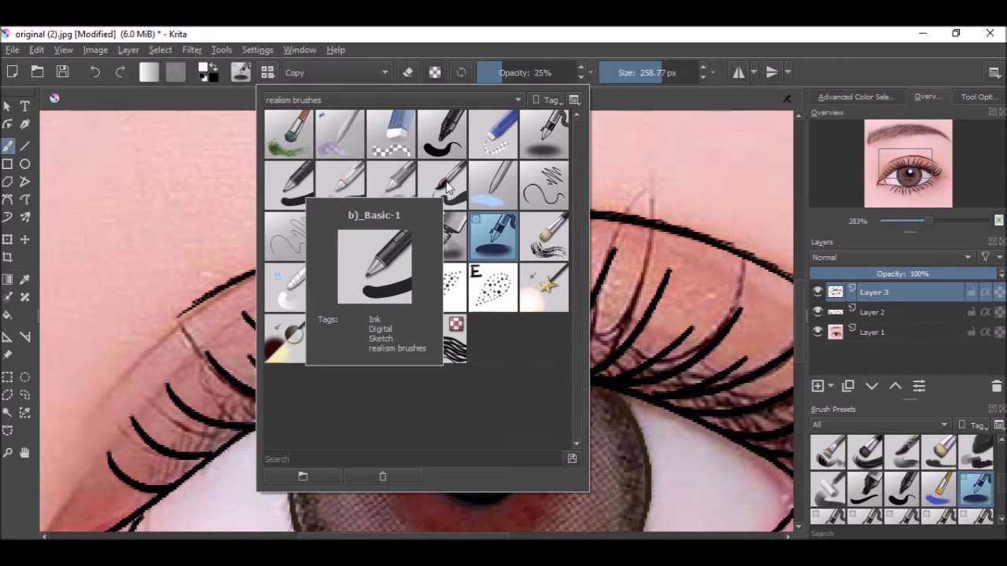
left_click(544, 133)
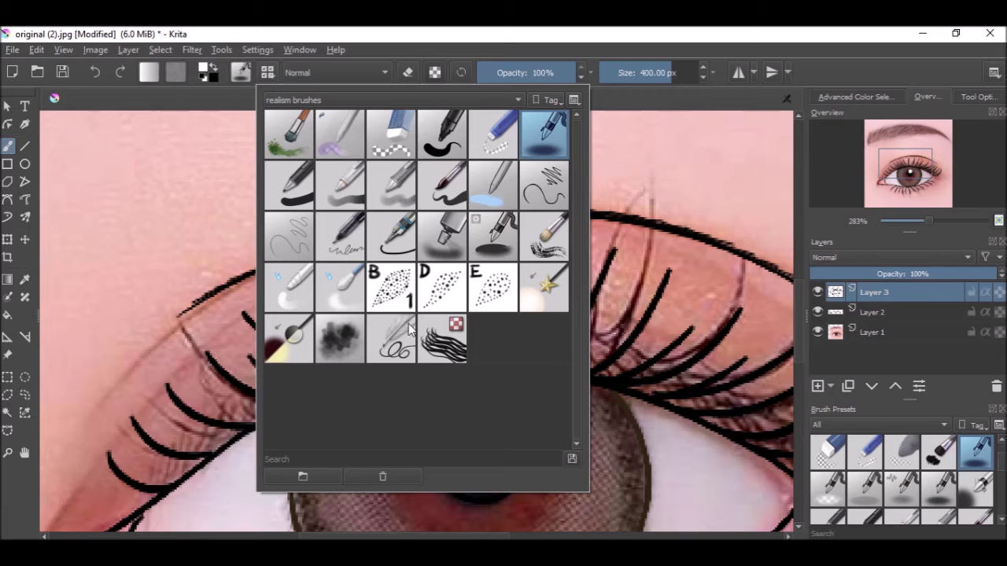
left_click(350, 180)
left_click(391, 185)
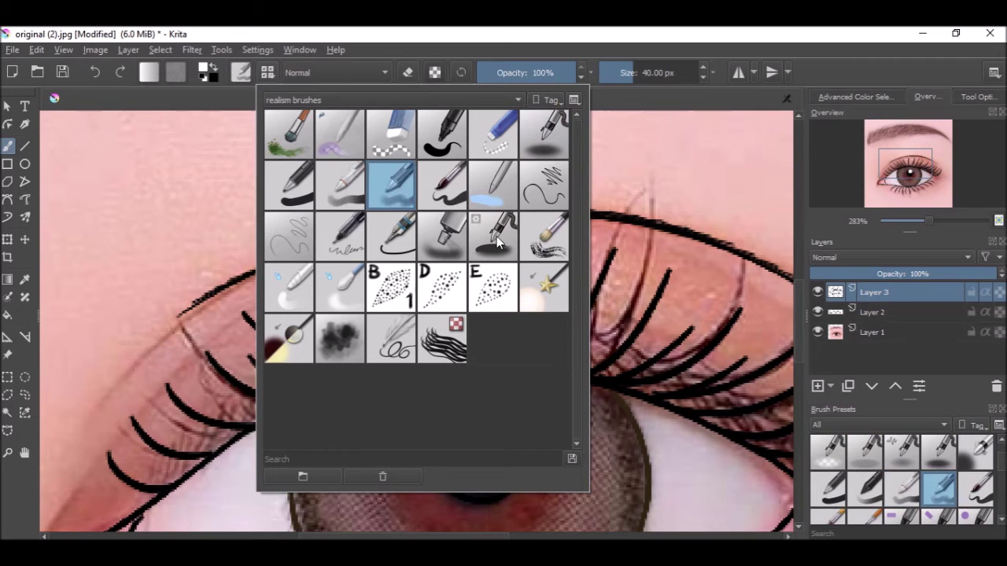
left_click(496, 236)
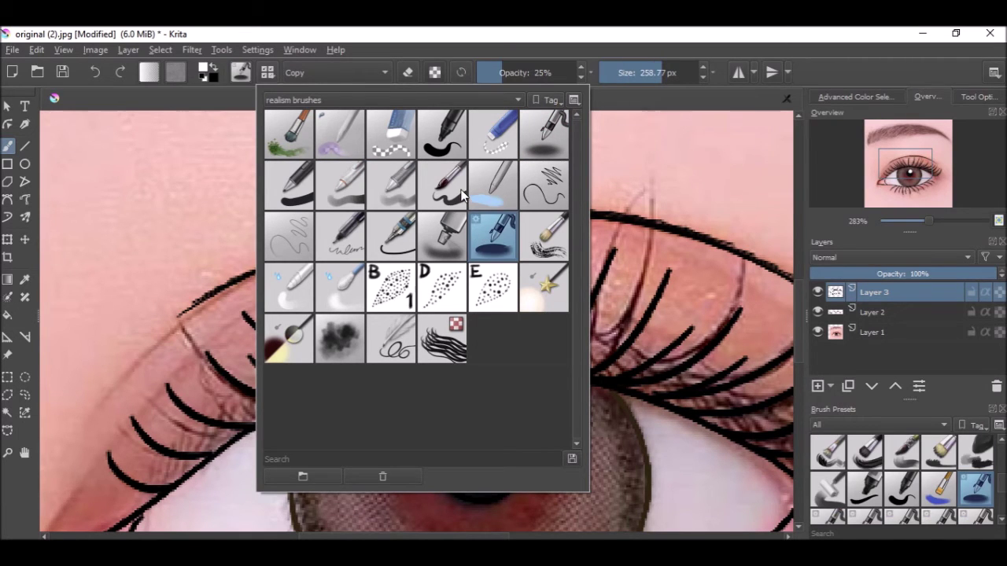
left_click(442, 184)
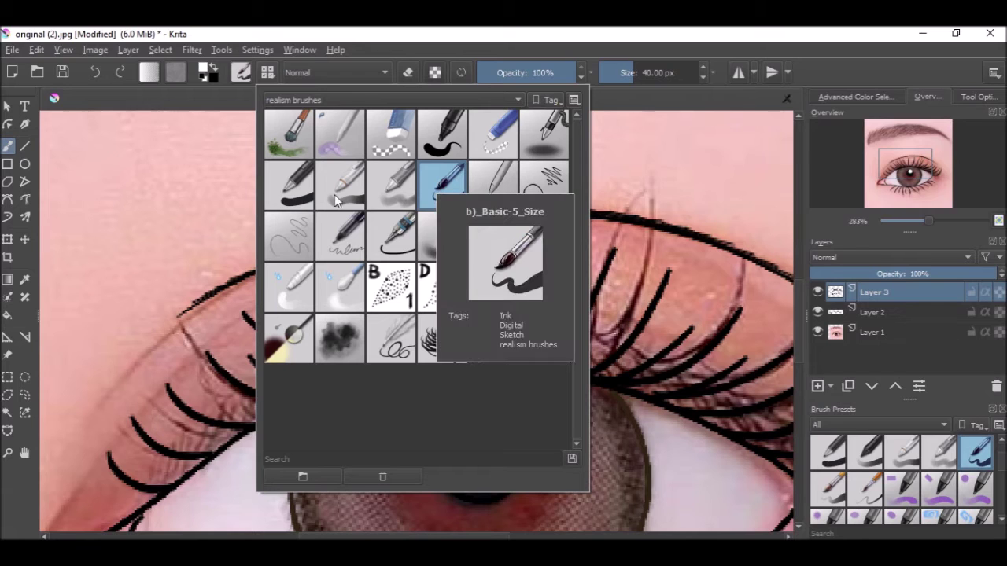
Step: Choose the b)_Basic-1 brush, set its size to 6.64 px, and undo a test stroke above the eyelid
left_click(309, 196)
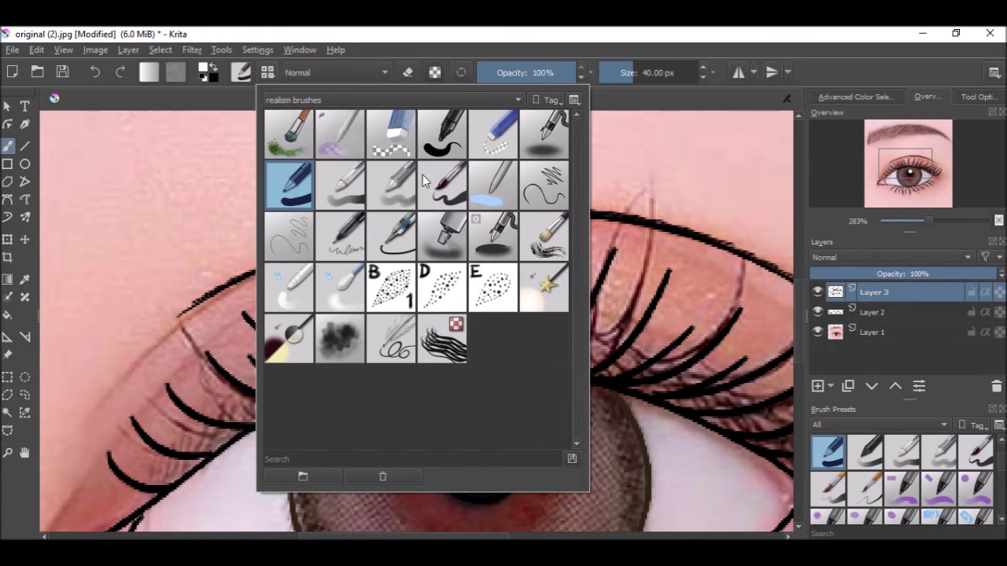
left_click(629, 74)
left_click(627, 73)
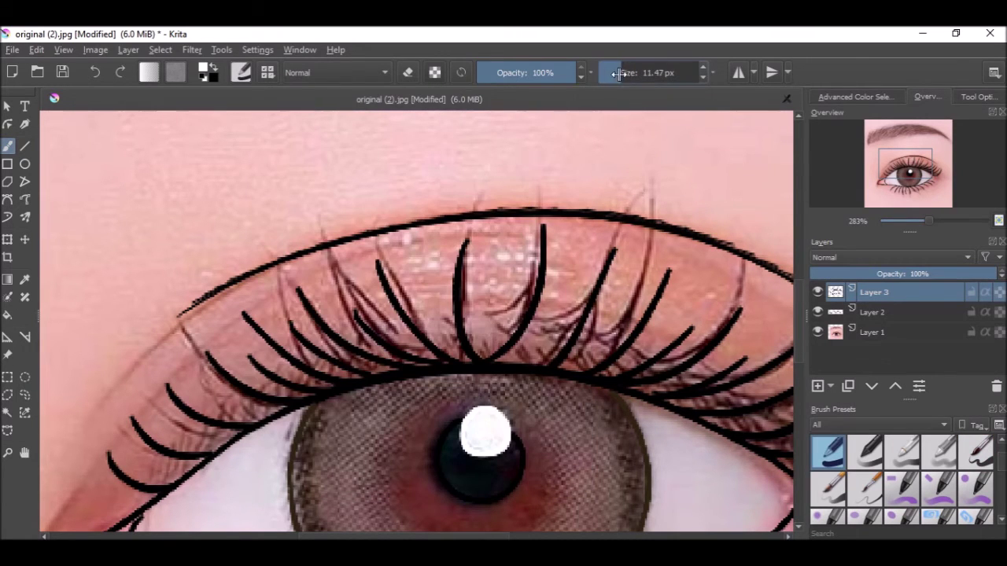
left_click_drag(455, 200, 500, 211)
key("ctrl+z")
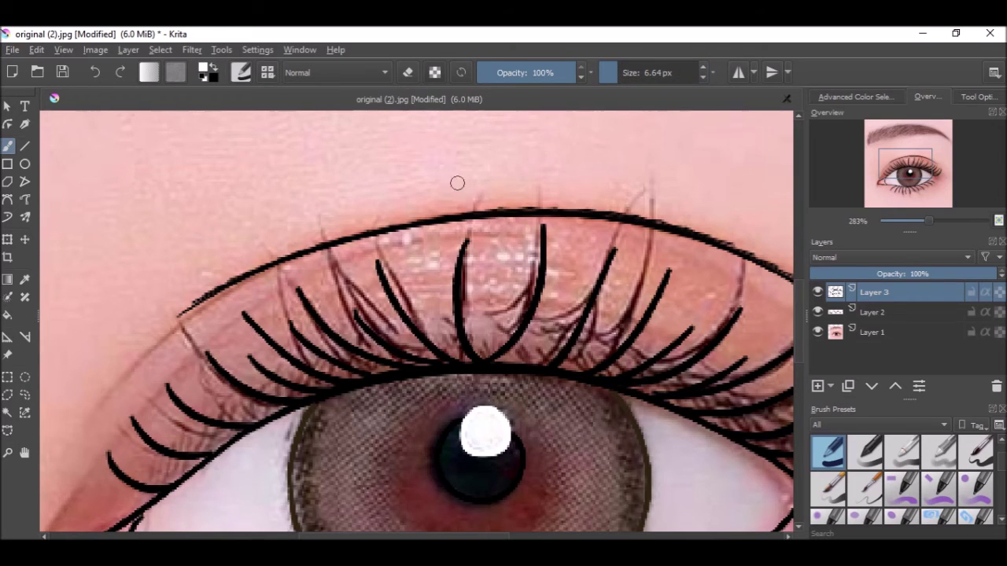
Step: Try a stroke on Layer 3 in dark brown sampled from the iris's upper inner edge, and undo it
scroll(457, 188, "down", 4)
scroll(406, 237, "up", 4)
scroll(445, 231, "down", 4)
scroll(510, 192, "up", 4)
scroll(342, 252, "up", 3)
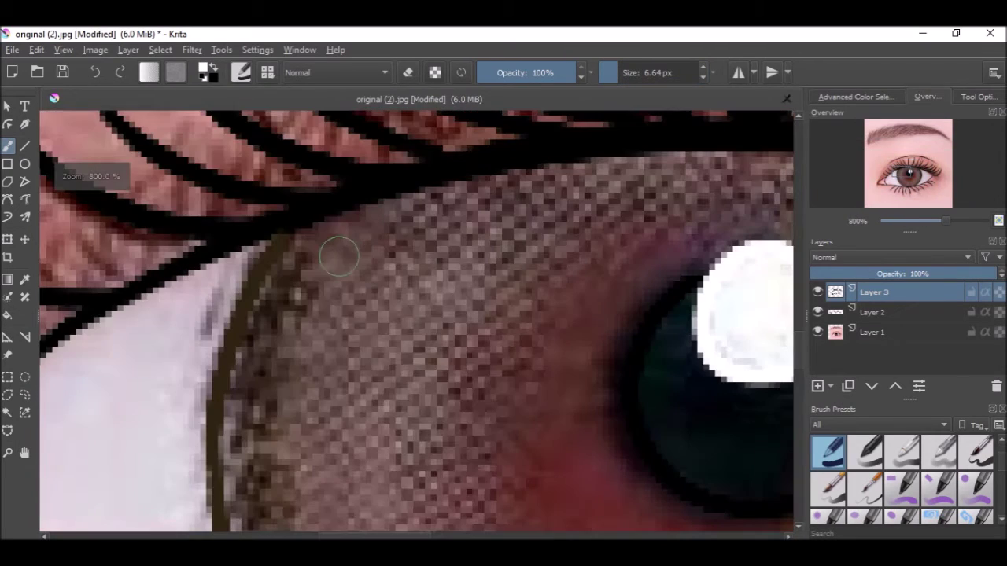
left_click(305, 279, "ctrl")
mouse_move(308, 260)
left_mouse_down()
mouse_move(285, 301)
mouse_move(286, 278)
mouse_move(315, 254)
left_mouse_up()
key("ctrl+z")
scroll(469, 203, "down", 4)
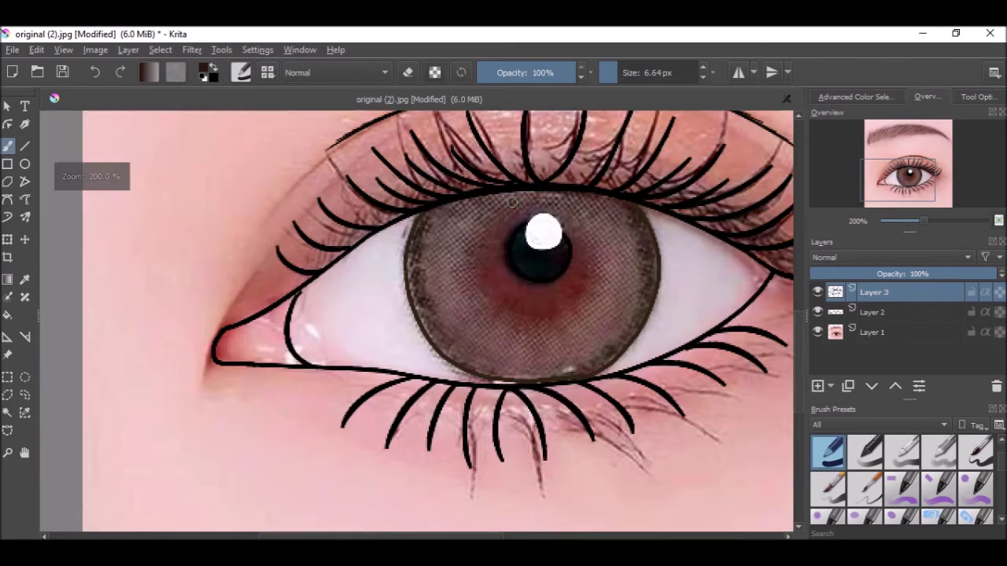
Step: Try dark brown shading on Layer 2 beside the iris's upper inner outline, and undo it
left_click(845, 312)
scroll(358, 229, "up", 3)
mouse_move(438, 233)
left_mouse_down()
mouse_move(440, 265)
mouse_move(446, 261)
mouse_move(434, 278)
mouse_move(448, 236)
left_mouse_up()
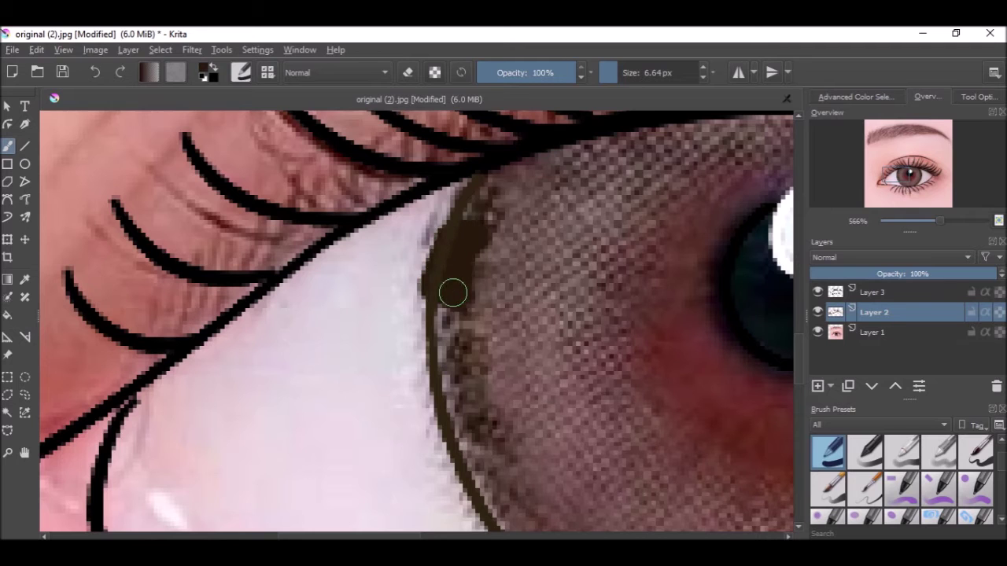
key("ctrl+z")
scroll(447, 265, "down", 3)
scroll(550, 263, "up", 3)
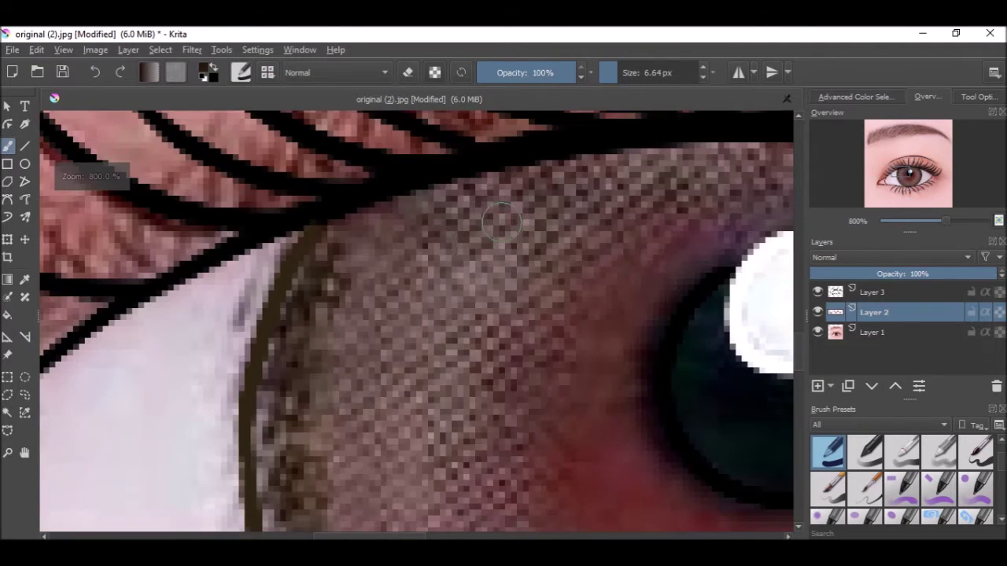
scroll(627, 262, "down", 3)
Step: Make Layer 2 the active layer and try a stroke across the iris's inner edge, undoing it
left_click(830, 292)
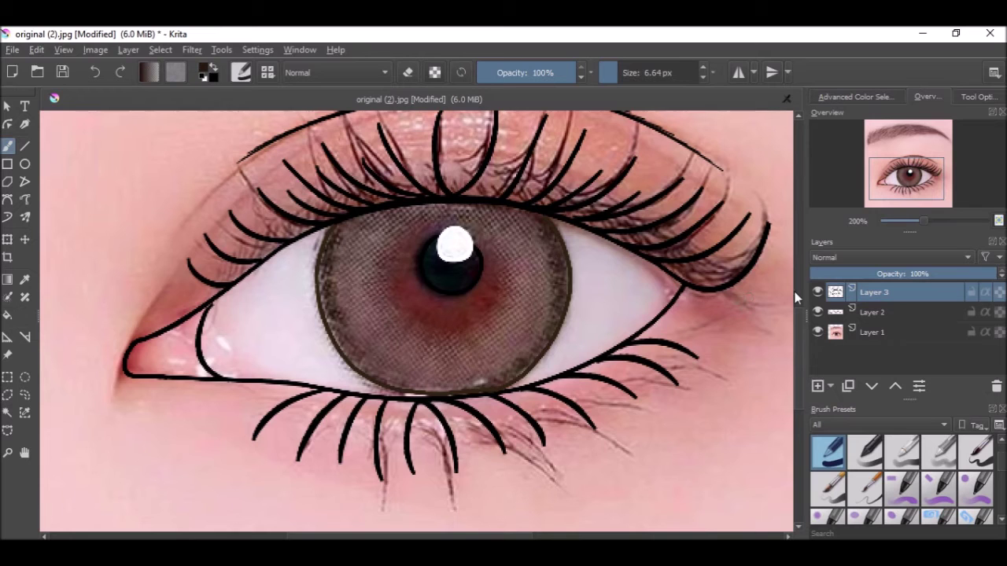
left_click(836, 313)
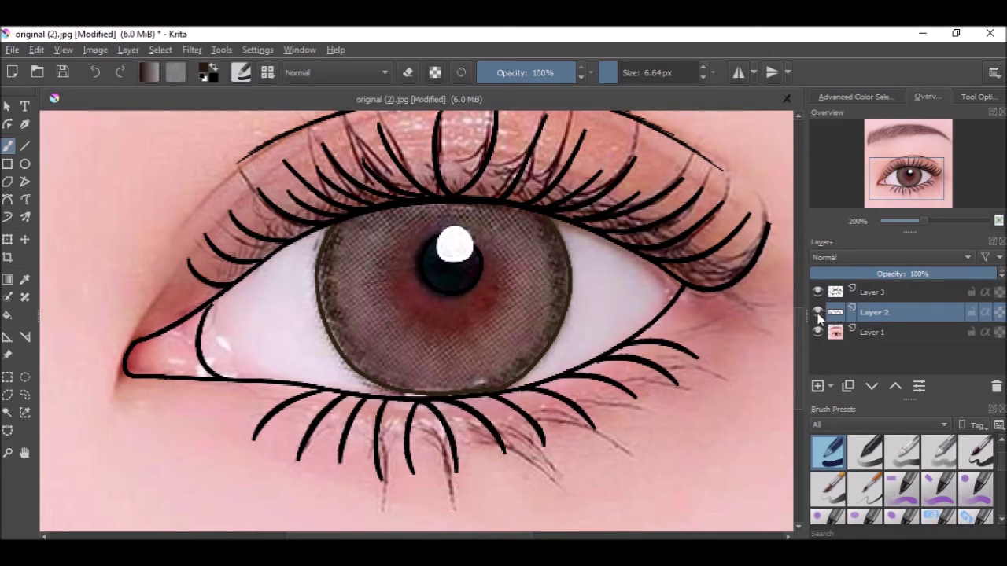
scroll(283, 278, "up", 1)
scroll(472, 236, "up", 3)
left_click_drag(362, 269, 499, 263)
key("ctrl+z")
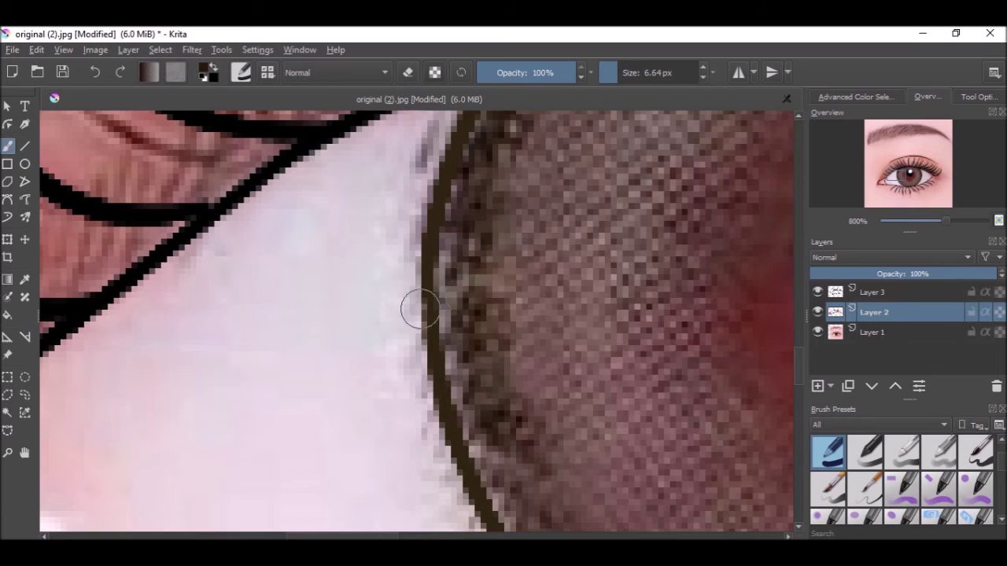
scroll(488, 202, "up", 2)
scroll(411, 271, "down", 3)
scroll(472, 288, "up", 4)
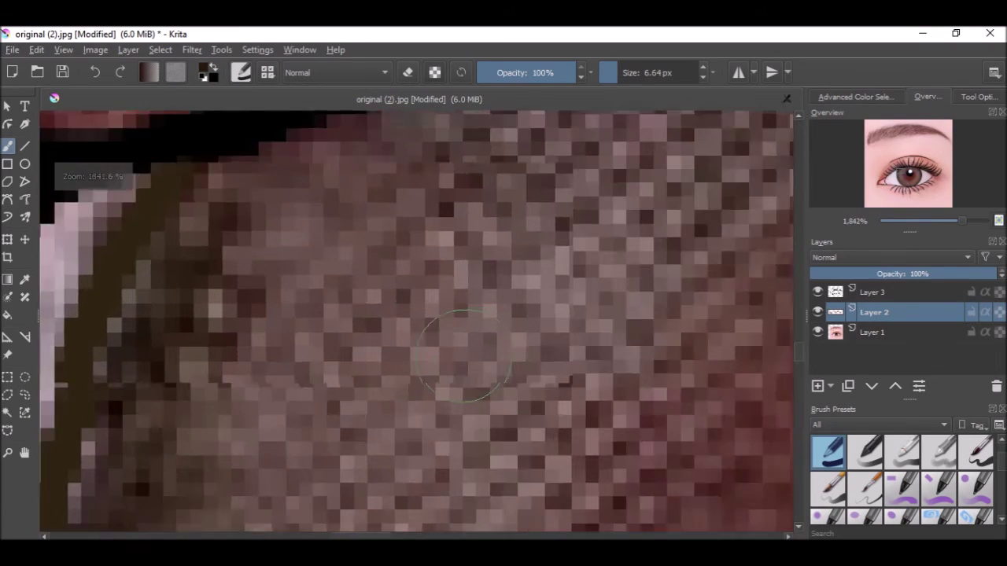
scroll(489, 385, "down", 2)
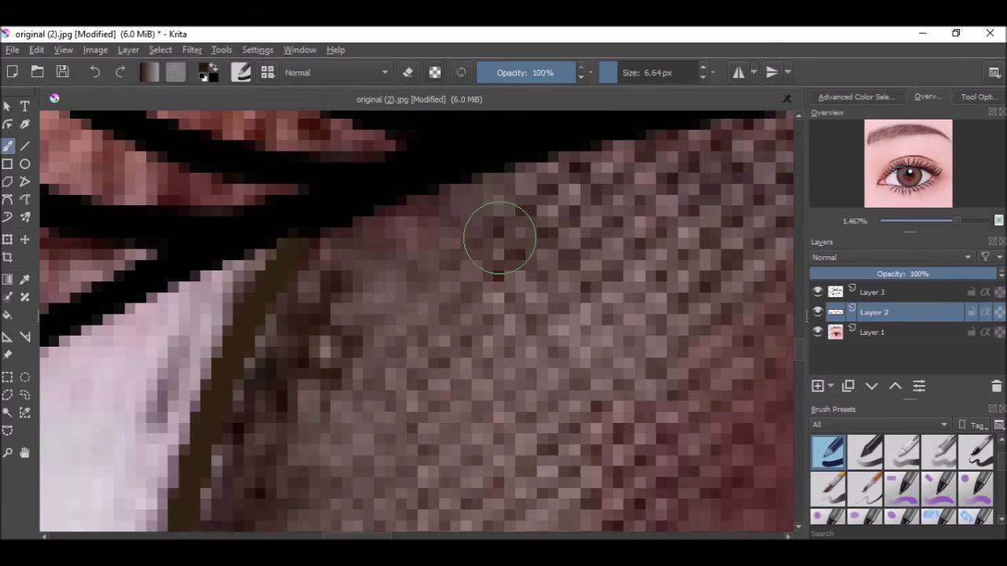
Step: Paint a dark brown patch on Layer 2 along the iris's upper inner edge, using a colour sampled from the photo
left_click(329, 310, "ctrl")
left_click(324, 312, "ctrl")
mouse_move(327, 309)
left_mouse_down()
mouse_move(356, 267)
mouse_move(283, 325)
mouse_move(325, 331)
mouse_move(337, 387)
mouse_move(297, 439)
mouse_move(285, 411)
left_mouse_up()
scroll(264, 335, "down", 5)
scroll(317, 343, "up", 4)
Step: Try lighter mauve-brown strokes sampled from the iris beside the dark patch, and undo them
left_click(390, 468, "ctrl")
left_click(309, 332)
mouse_move(308, 332)
left_mouse_down()
mouse_move(318, 256)
mouse_move(332, 257)
mouse_move(332, 335)
mouse_move(300, 427)
mouse_move(281, 445)
left_mouse_up()
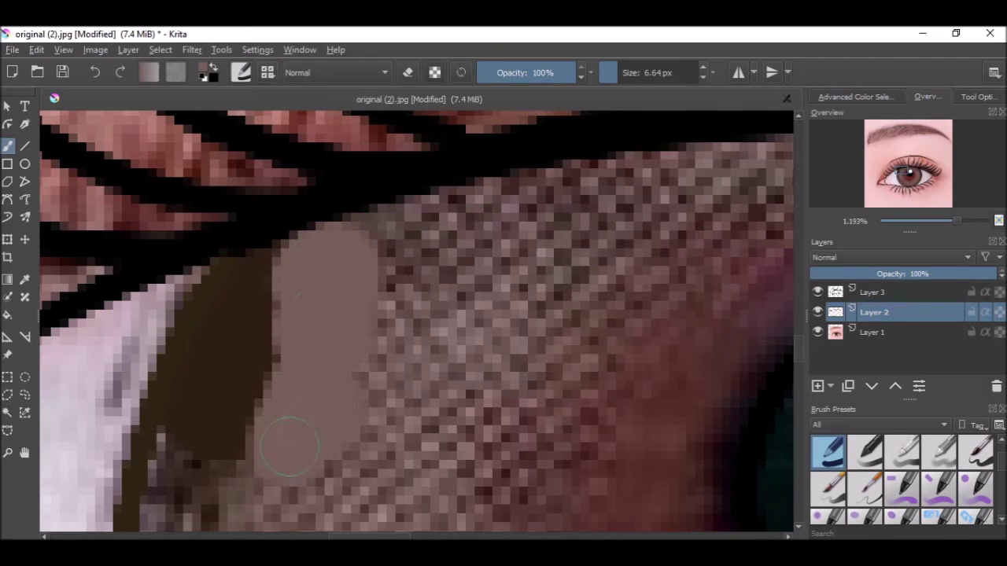
scroll(281, 446, "down", 2)
key("ctrl+z")
left_click(355, 395, "ctrl")
left_click(315, 380)
key("ctrl+z")
left_click_drag(315, 378, 341, 312)
key("ctrl+z")
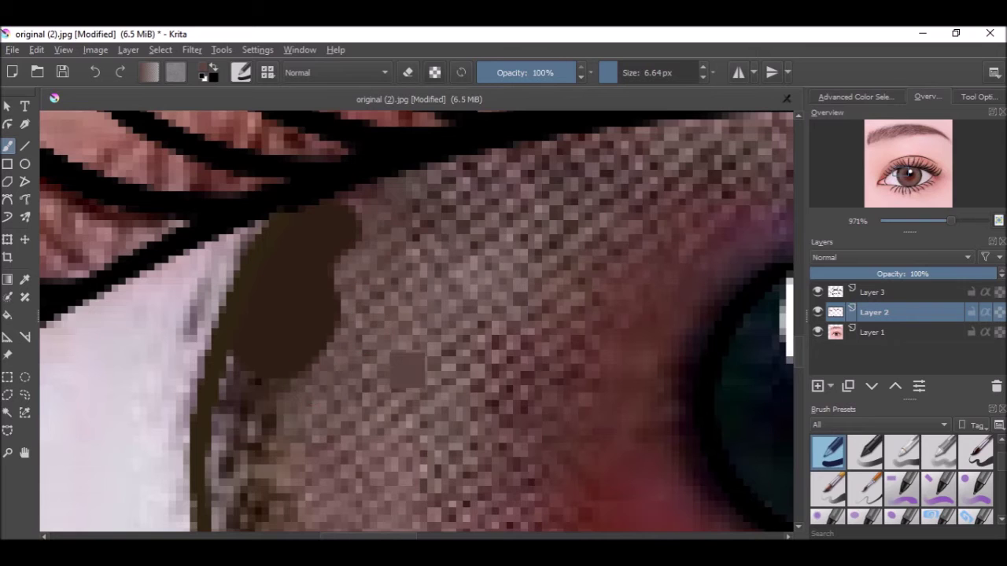
Step: Try extending the sampled brown shading down the iris's inner rim, and undo the last two strokes
mouse_move(292, 387)
left_mouse_down()
mouse_move(307, 360)
mouse_move(328, 358)
mouse_move(372, 302)
mouse_move(369, 281)
mouse_move(349, 286)
mouse_move(363, 249)
mouse_move(343, 225)
left_mouse_up()
left_click(316, 292, "ctrl")
mouse_move(252, 400)
left_mouse_down()
mouse_move(295, 402)
mouse_move(320, 374)
mouse_move(313, 424)
mouse_move(336, 427)
mouse_move(364, 384)
mouse_move(326, 371)
mouse_move(338, 388)
mouse_move(319, 404)
mouse_move(295, 386)
mouse_move(360, 348)
mouse_move(317, 319)
mouse_move(387, 296)
mouse_move(386, 419)
mouse_move(338, 387)
mouse_move(374, 366)
mouse_move(400, 398)
left_mouse_up()
scroll(294, 404, "up", 1)
scroll(364, 383, "down", 1)
scroll(360, 354, "down", 1)
scroll(400, 398, "up", 1)
key("ctrl+z")
key("ctrl+z")
Step: Block in the iris's inner rim down toward its lower curve with browns sampled from the photo
mouse_move(346, 366)
left_mouse_down()
mouse_move(342, 338)
mouse_move(349, 366)
mouse_move(453, 472)
left_mouse_up()
left_click(442, 417, "ctrl")
mouse_move(446, 411)
left_mouse_down()
mouse_move(463, 441)
mouse_move(426, 460)
mouse_move(403, 449)
mouse_move(416, 426)
mouse_move(416, 463)
left_mouse_up()
left_click_drag(635, 414, 514, 276)
Step: Continue the rim shading along the iris's lower inner curve in sampled dark and greyish browns, undoing the last stroke
left_click(365, 383, "ctrl")
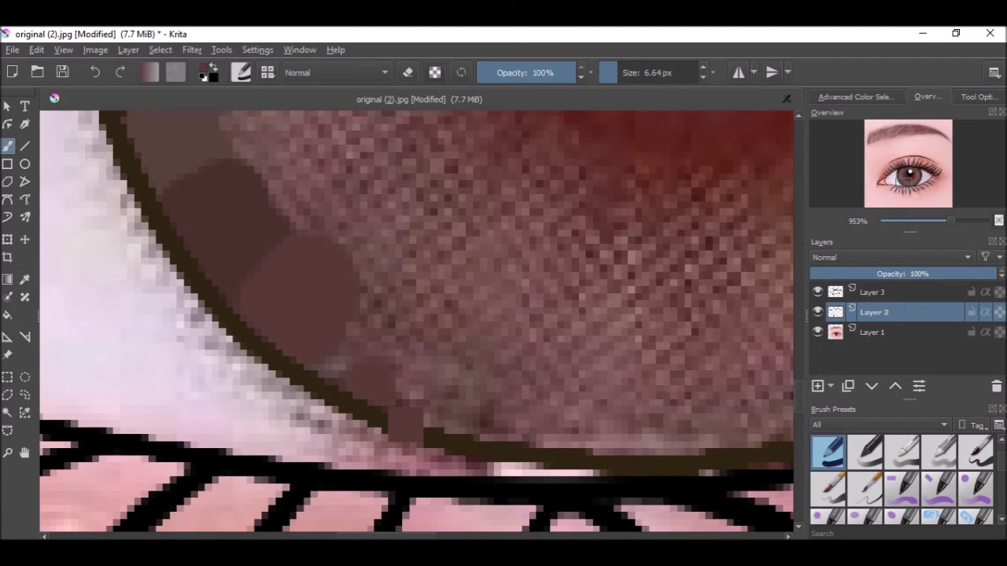
left_click(363, 383, "ctrl")
mouse_move(358, 384)
left_mouse_down()
mouse_move(331, 338)
mouse_move(362, 312)
mouse_move(452, 415)
mouse_move(397, 395)
mouse_move(434, 370)
left_mouse_up()
left_click(417, 379, "ctrl")
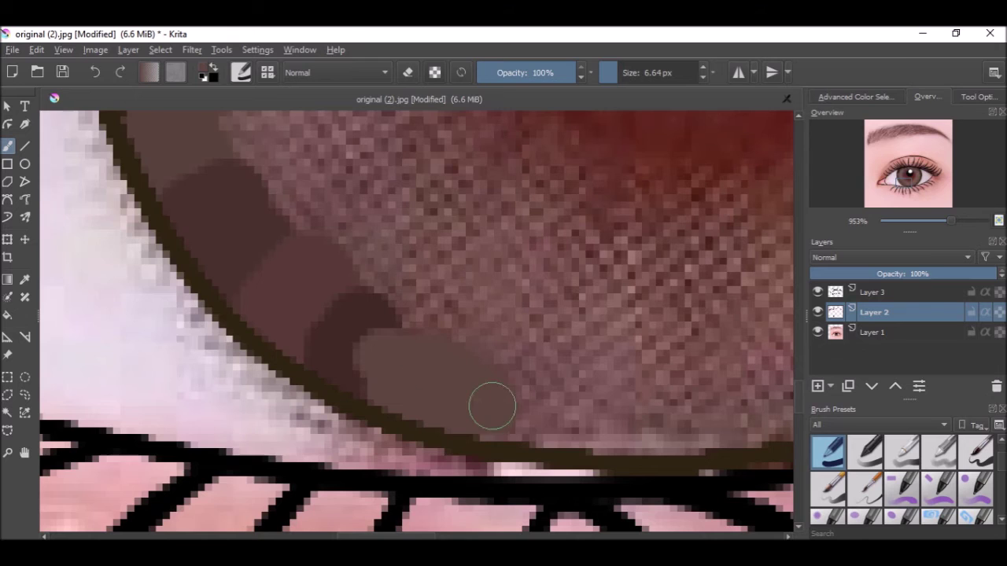
left_click_drag(482, 405, 280, 362)
mouse_move(376, 368)
left_mouse_down()
mouse_move(305, 350)
mouse_move(421, 377)
mouse_move(486, 350)
mouse_move(449, 365)
mouse_move(499, 351)
mouse_move(609, 349)
mouse_move(641, 367)
left_mouse_up()
key("ctrl+z")
Step: Extend the rim shading along the iris's bottom edge with mauve-browns sampled from the photo
left_click(340, 366, "ctrl")
left_click(455, 376, "ctrl")
left_click_drag(670, 241, 451, 258)
mouse_move(483, 330)
left_mouse_down()
mouse_move(459, 362)
mouse_move(494, 337)
mouse_move(520, 342)
mouse_move(464, 340)
left_mouse_up()
left_click_drag(742, 210, 663, 270)
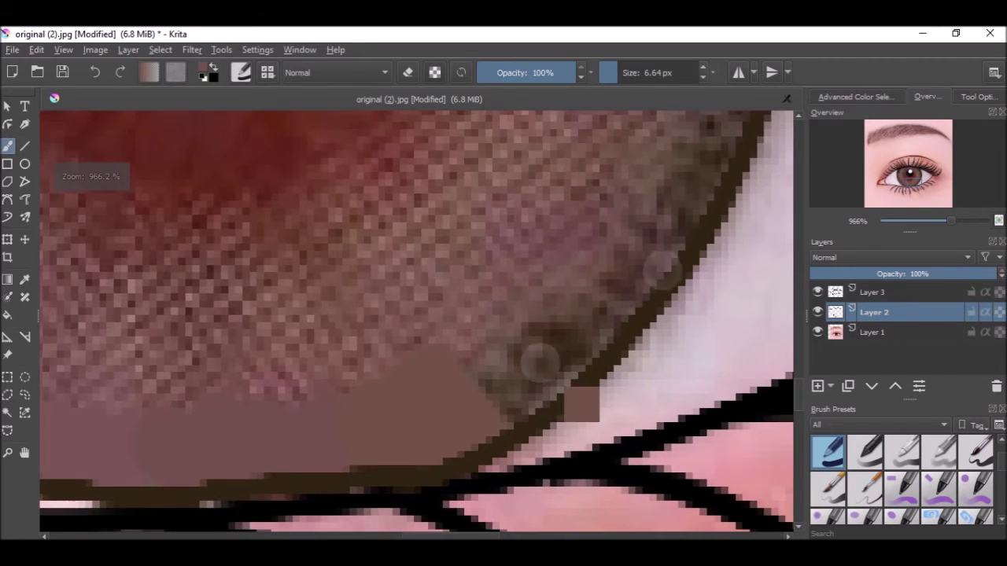
Step: Block in the iris's lower outer curve with dark and muted browns sampled from the photo
left_click(539, 361, "ctrl")
mouse_move(495, 346)
left_mouse_down()
mouse_move(527, 342)
mouse_move(542, 360)
left_mouse_up()
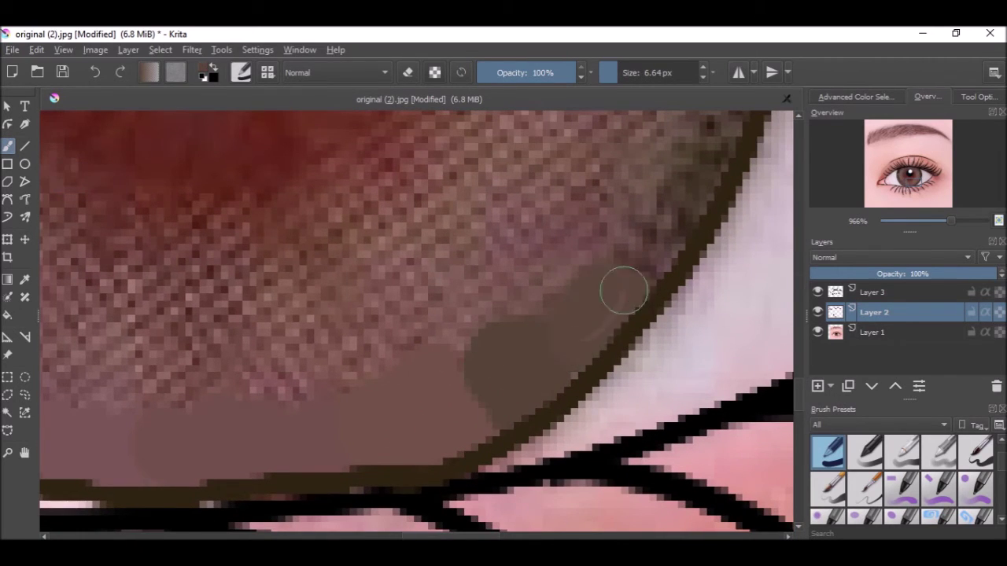
mouse_move(554, 339)
left_mouse_down()
mouse_move(604, 317)
mouse_move(480, 423)
left_mouse_up()
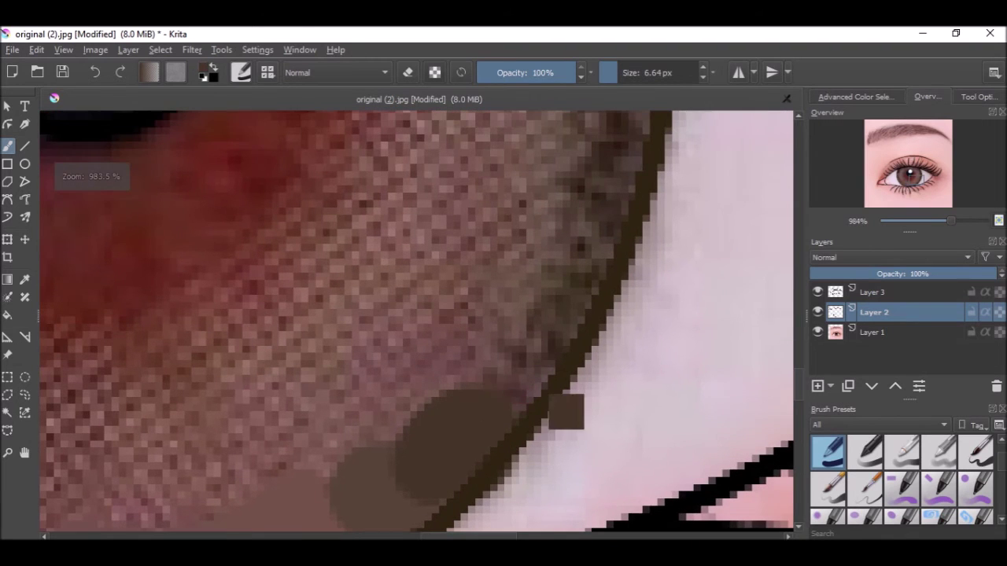
left_click(524, 369, "ctrl")
mouse_move(501, 338)
left_mouse_down()
mouse_move(531, 362)
mouse_move(479, 447)
left_mouse_up()
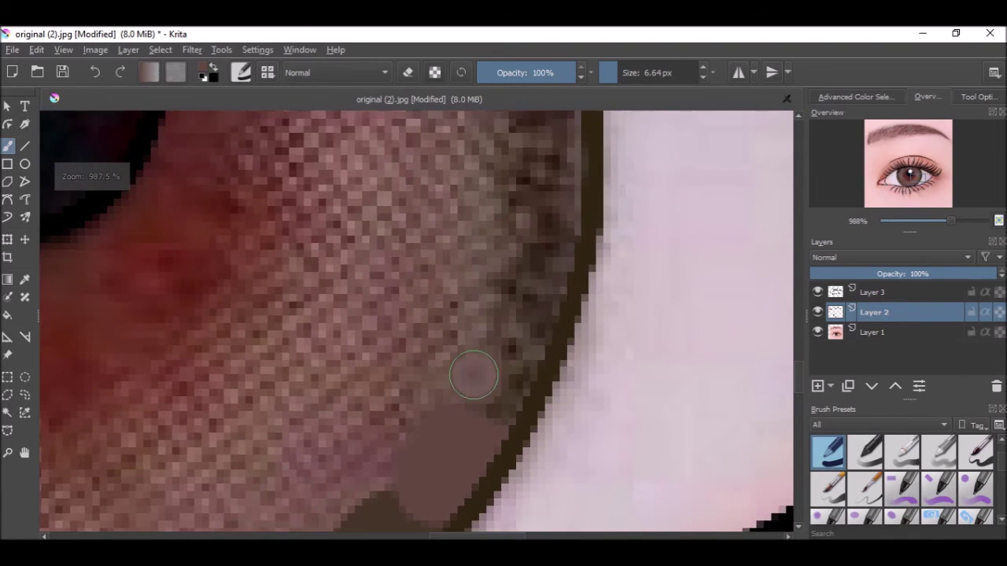
Step: Continue the outer rim shading upward in sampled greyish browns, undoing the last two strokes
left_click(463, 377, "ctrl")
mouse_move(503, 343)
left_mouse_down()
mouse_move(499, 393)
mouse_move(525, 333)
left_mouse_up()
left_click_drag(600, 246, 574, 284)
mouse_move(519, 335)
left_mouse_down()
mouse_move(526, 307)
mouse_move(485, 333)
left_mouse_up()
key("ctrl+z")
key("ctrl+z")
left_click(526, 306, "ctrl")
scroll(526, 316, "up", 1)
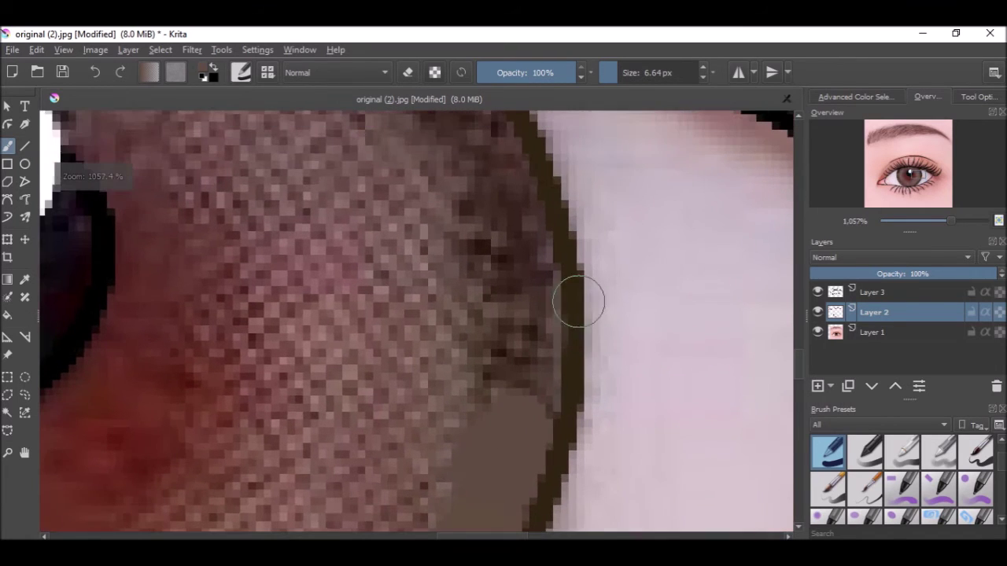
Step: Block in the middle of the iris's outer rim with sampled dark brown and mauve-brown, undoing one stroke
left_click(469, 348, "ctrl")
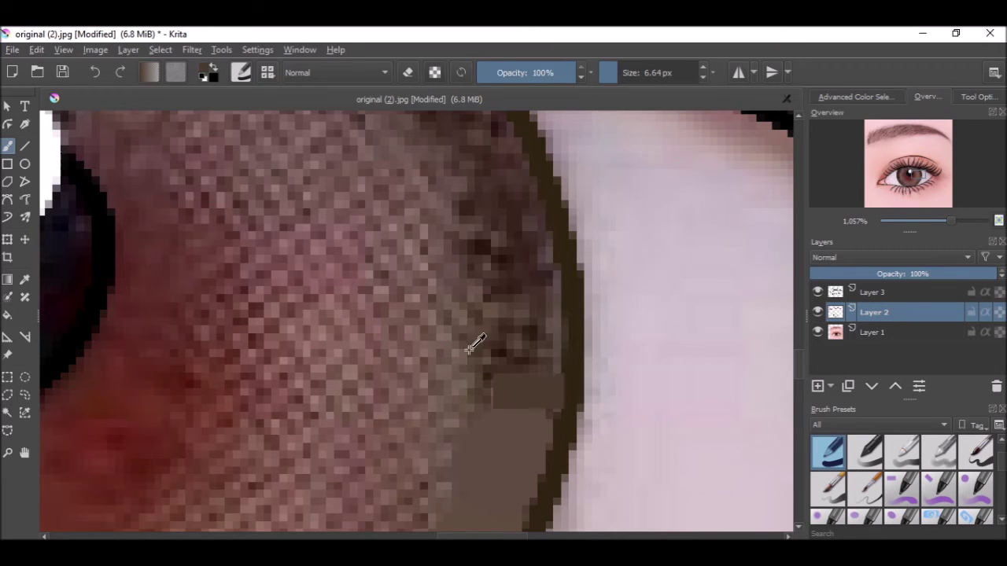
mouse_move(483, 362)
left_mouse_down()
mouse_move(501, 404)
mouse_move(512, 392)
mouse_move(493, 353)
left_mouse_up()
scroll(543, 303, "down", 1)
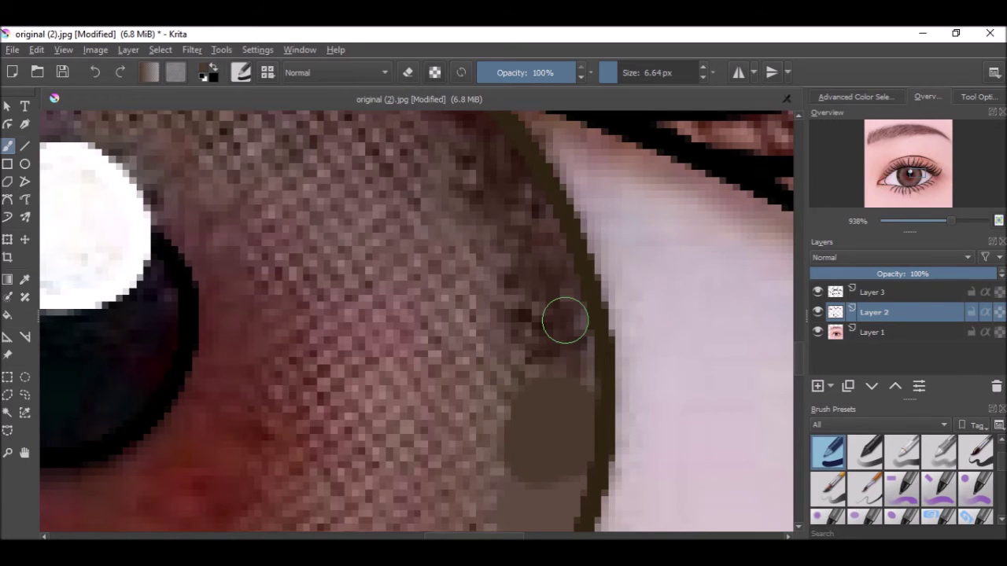
scroll(565, 321, "up", 3)
left_click_drag(493, 393, 488, 405)
left_click_drag(487, 370, 501, 348)
key("ctrl+z")
mouse_move(491, 405)
left_mouse_down()
mouse_move(472, 370)
mouse_move(567, 360)
left_mouse_up()
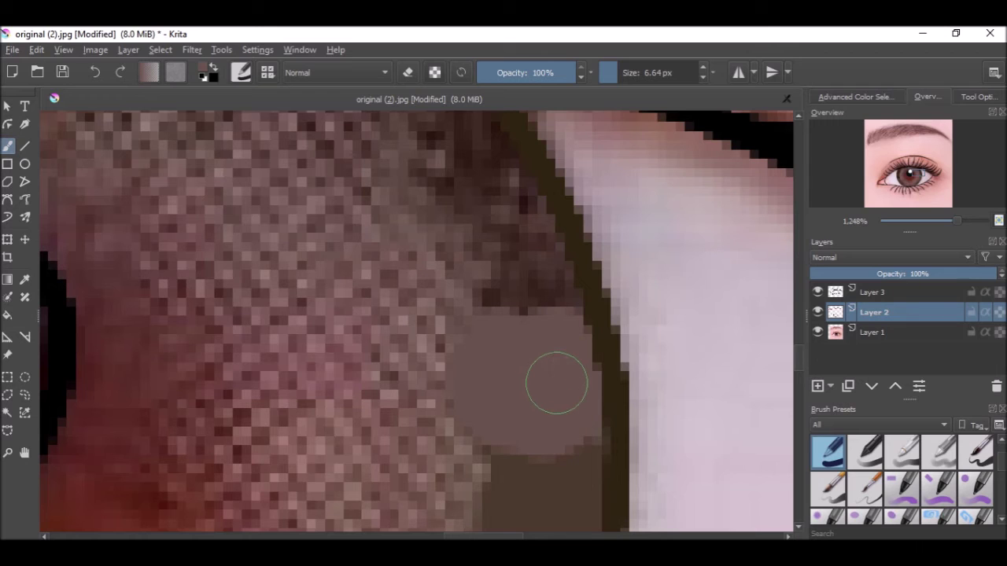
Step: Carry the outer rim shading up to the upper lid line with sampled dark, greyish and reddish browns
left_click(23, 281)
key("b")
scroll(524, 260, "down", 4)
scroll(524, 259, "up", 3)
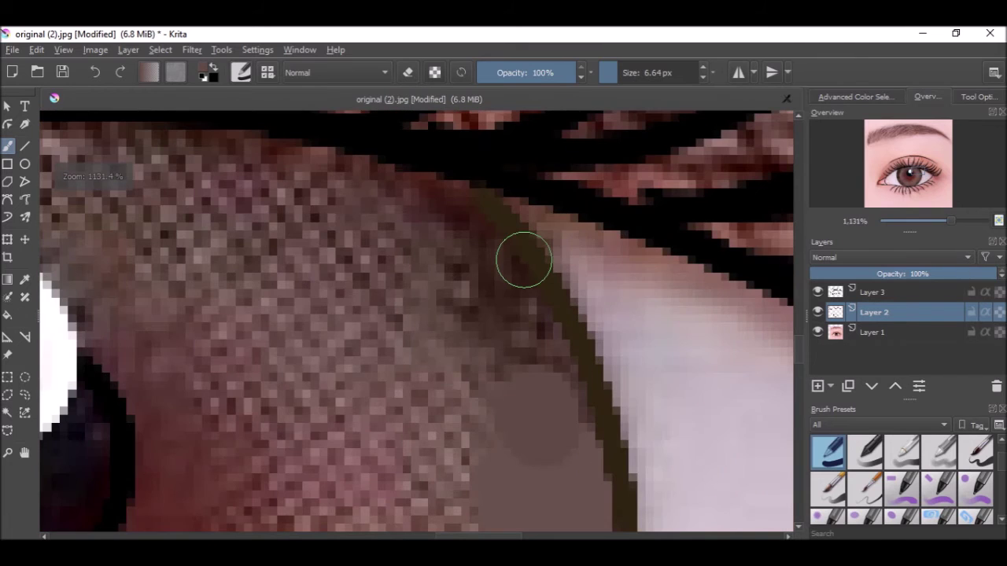
mouse_move(519, 311)
left_mouse_down()
mouse_move(469, 328)
mouse_move(537, 331)
left_mouse_up()
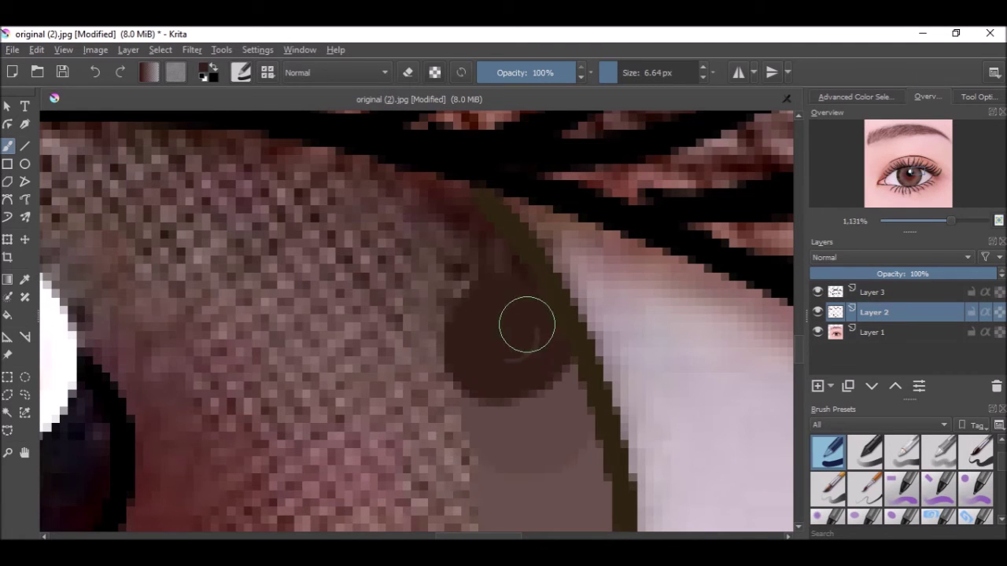
left_click(397, 228, "ctrl")
mouse_move(456, 242)
left_mouse_down()
mouse_move(429, 296)
mouse_move(468, 236)
left_mouse_up()
scroll(456, 322, "up", 1)
left_click_drag(456, 321, 549, 395)
mouse_move(557, 317)
left_mouse_down()
mouse_move(530, 310)
mouse_move(576, 303)
left_mouse_up()
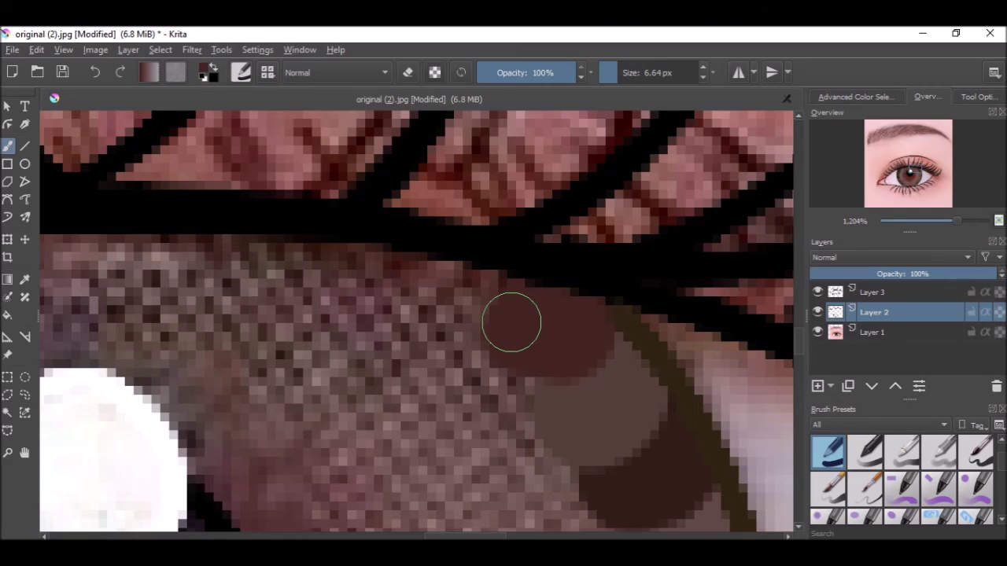
Step: Block in the iris beneath the upper lid with sampled brown and dark reddish-brown patches, redoing one stroke
scroll(511, 323, "down", 8)
scroll(459, 354, "up", 5)
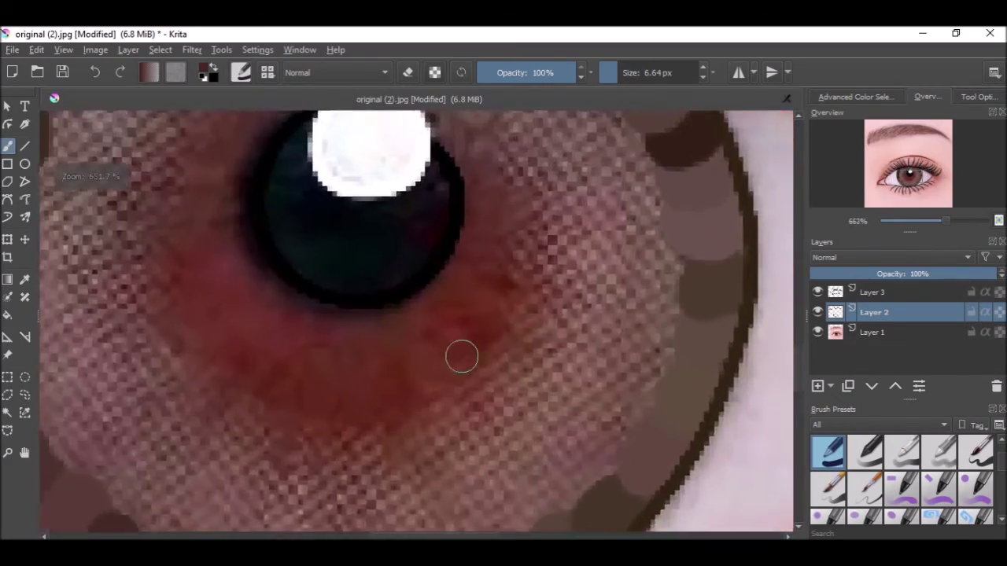
scroll(460, 354, "down", 4)
scroll(460, 313, "up", 6)
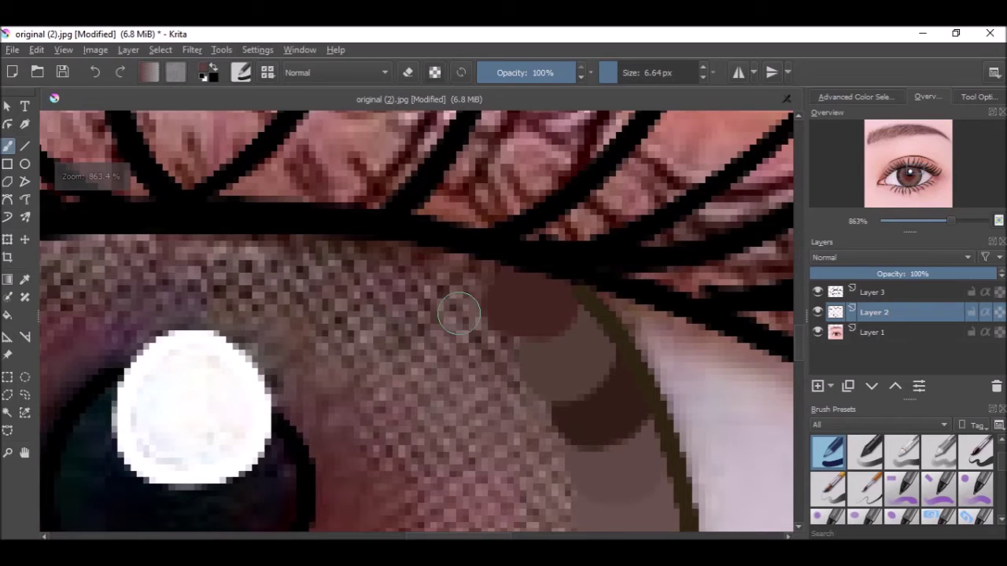
left_click_drag(460, 313, 422, 364)
key("ctrl+z")
mouse_move(450, 302)
left_mouse_down()
mouse_move(429, 366)
mouse_move(420, 331)
left_mouse_up()
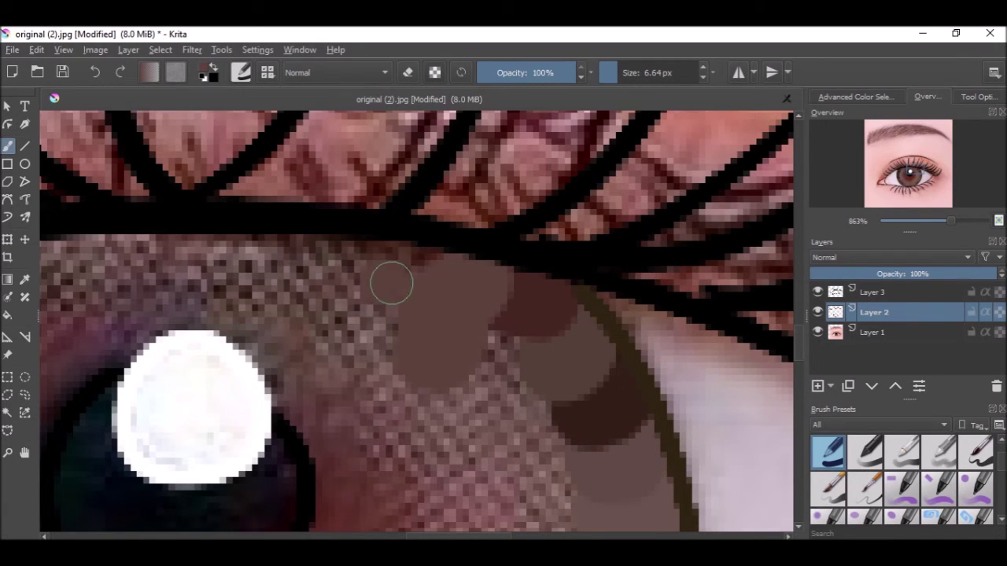
mouse_move(417, 254)
left_mouse_down()
mouse_move(389, 294)
mouse_move(321, 272)
left_mouse_up()
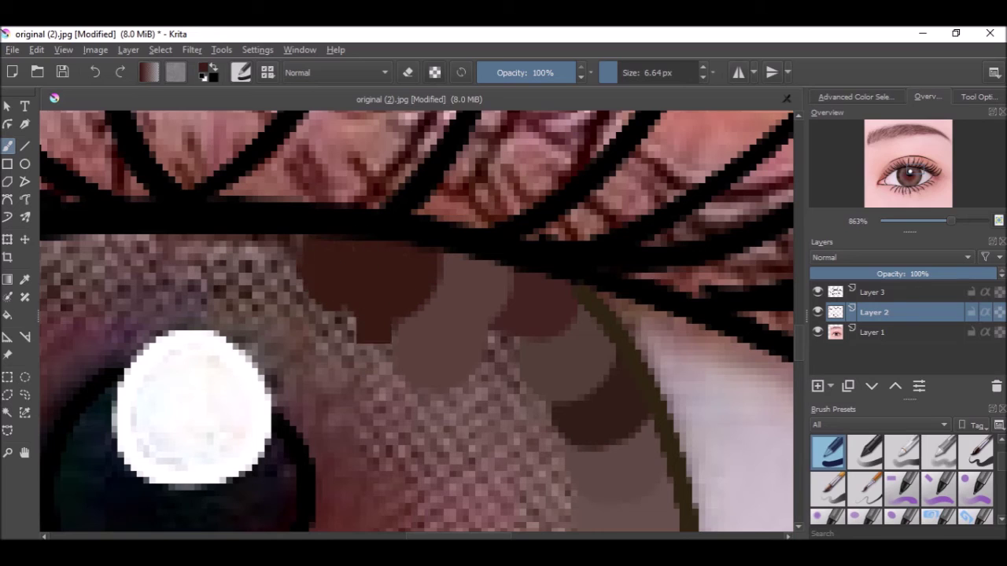
Step: Add sampled mauve patches between the white highlight and the iris's outer rim, undoing one stroke
left_click(345, 322, "ctrl")
left_click_drag(346, 325, 372, 321)
mouse_move(398, 421)
left_mouse_down()
mouse_move(371, 429)
mouse_move(420, 387)
mouse_move(393, 395)
left_mouse_up()
key("ctrl+z")
left_click(399, 427, "ctrl")
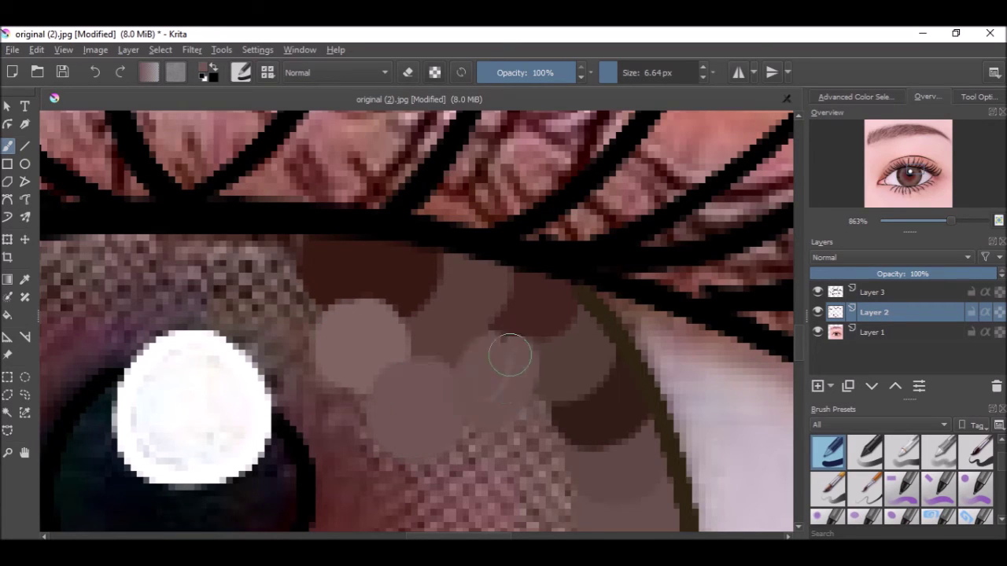
left_click(492, 355, "ctrl")
mouse_move(492, 355)
left_mouse_down()
mouse_move(487, 412)
mouse_move(529, 409)
left_mouse_up()
Step: Fill the area between the pupil and outer rim with dark and muted brown patches sampled from the photo
scroll(543, 276, "down", 1)
left_click(450, 339)
left_click_drag(494, 346, 423, 325)
left_click_drag(511, 314, 517, 332)
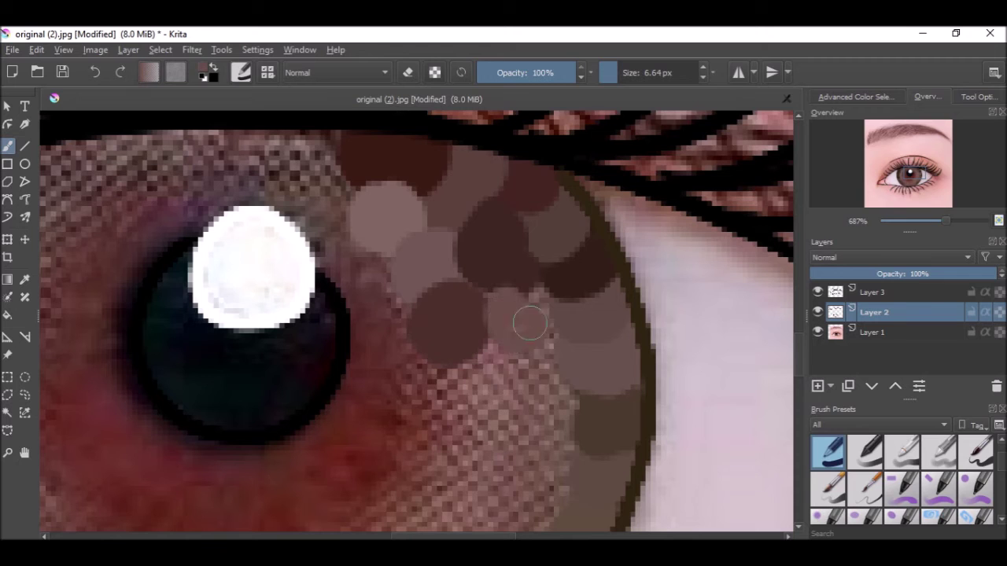
left_click(478, 360)
left_click(483, 378, "ctrl")
mouse_move(537, 353)
left_mouse_down()
mouse_move(533, 366)
mouse_move(560, 388)
left_mouse_up()
Step: Add sampled rose, light brown and mauve-brown patches down the iris's outer half, undoing two strokes
left_click(386, 362, "ctrl")
mouse_move(433, 381)
left_mouse_down()
mouse_move(432, 391)
mouse_move(425, 371)
mouse_move(444, 333)
mouse_move(386, 378)
left_mouse_up()
scroll(436, 386, "up", 1)
key("ctrl+z")
left_click(425, 411, "ctrl")
mouse_move(472, 357)
left_mouse_down()
mouse_move(471, 334)
mouse_move(520, 329)
mouse_move(459, 331)
left_mouse_up()
scroll(519, 330, "up", 1)
key("ctrl+z")
left_click(535, 317, "ctrl")
left_click_drag(481, 291, 482, 317)
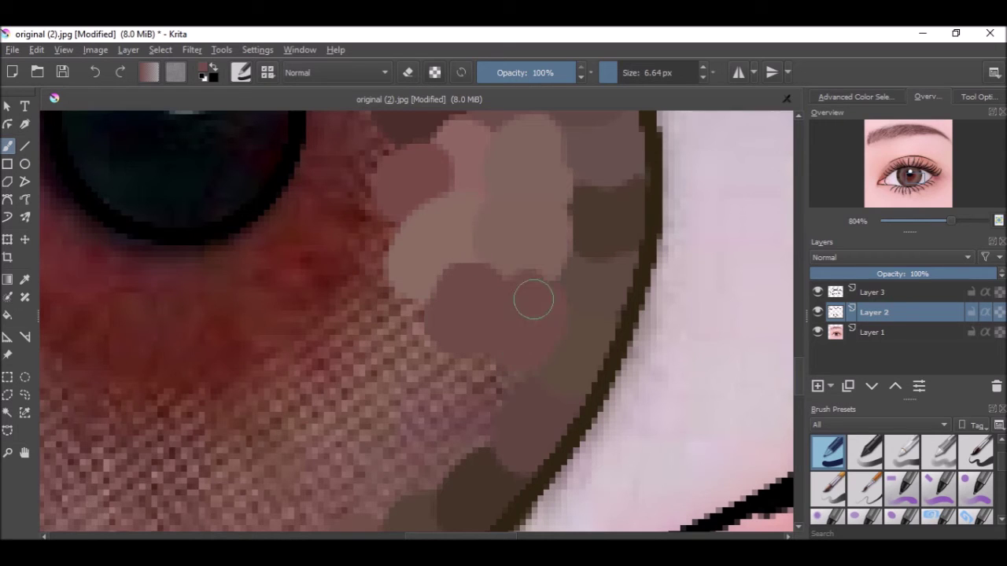
Step: Cover the lower outer iris with sampled brown and purplish patches, undoing the last stroke
left_click_drag(523, 298, 546, 306)
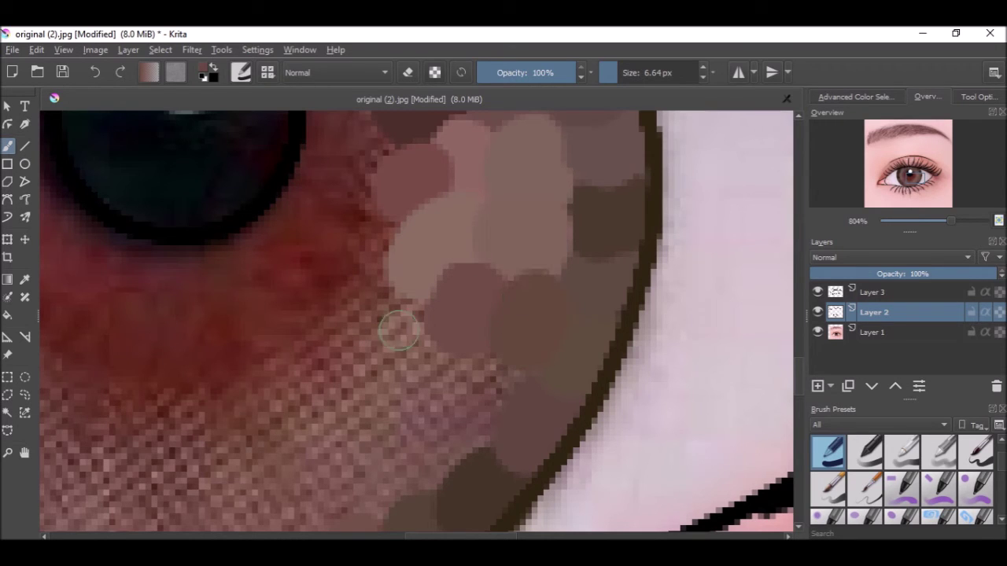
left_click_drag(399, 331, 383, 339)
mouse_move(373, 389)
left_mouse_down()
mouse_move(455, 368)
mouse_move(470, 347)
mouse_move(520, 357)
mouse_move(507, 352)
mouse_move(609, 235)
left_mouse_up()
mouse_move(506, 331)
left_mouse_down()
mouse_move(532, 338)
mouse_move(560, 299)
mouse_move(541, 303)
mouse_move(592, 301)
left_mouse_up()
key("ctrl+z")
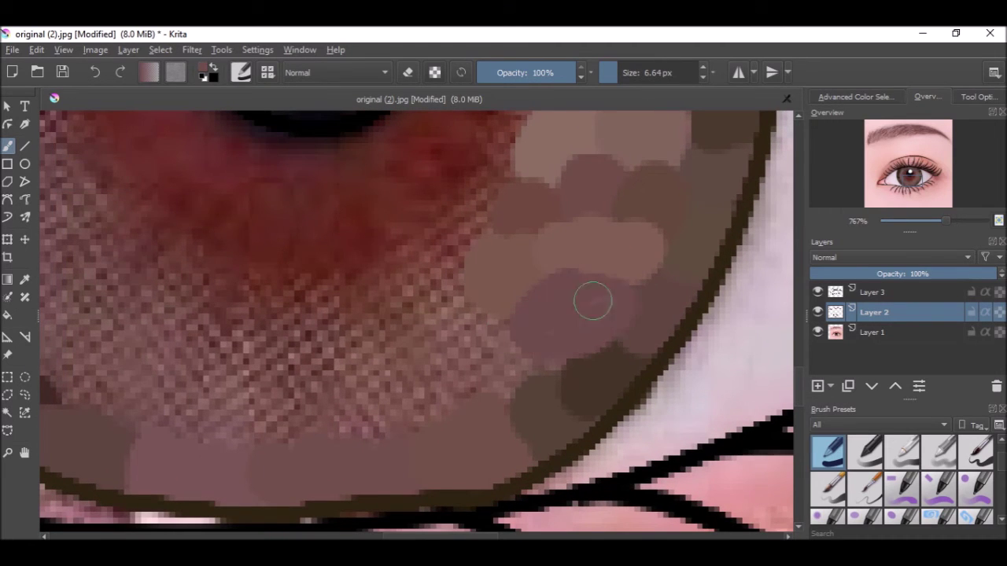
Step: Fill the lower iris above the bottom rim with sampled rosy, reddish-brown and muted brown patches
left_click(466, 329, "ctrl")
mouse_move(467, 322)
left_mouse_down()
mouse_move(456, 343)
mouse_move(442, 319)
mouse_move(495, 390)
left_mouse_up()
left_click(401, 375, "ctrl")
mouse_move(399, 371)
left_mouse_down()
mouse_move(393, 382)
mouse_move(424, 416)
left_mouse_up()
left_click(345, 375, "ctrl")
left_click_drag(345, 376, 354, 361)
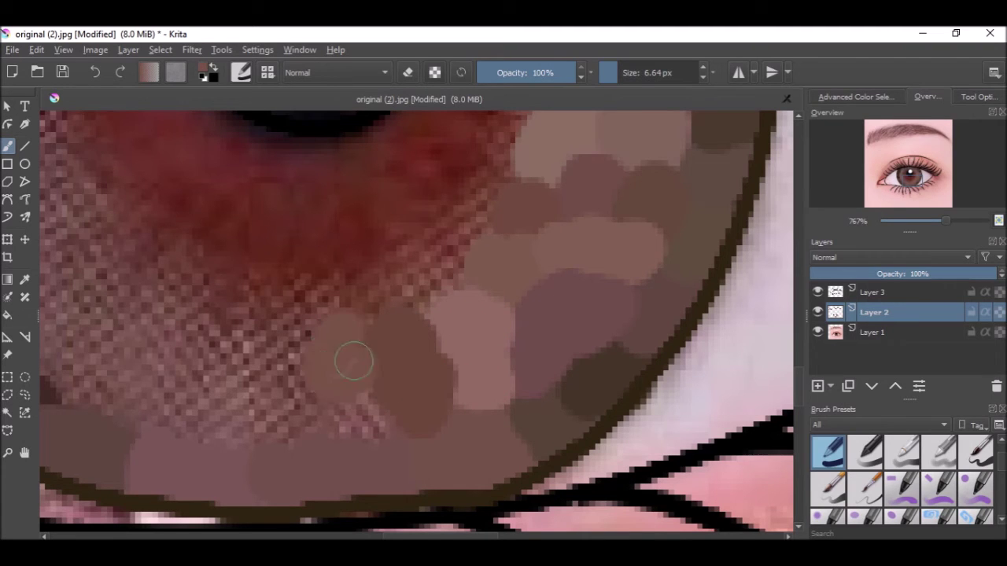
left_click(276, 334, "ctrl")
mouse_move(284, 329)
left_mouse_down()
mouse_move(268, 344)
mouse_move(288, 385)
left_mouse_up()
Step: Add sampled reddish patches along the lower edge of the iris's red ring, undoing the last stroke
scroll(470, 288, "up", 3)
left_click(537, 335, "ctrl")
mouse_move(541, 339)
left_mouse_down()
mouse_move(534, 333)
mouse_move(595, 299)
mouse_move(543, 334)
mouse_move(575, 315)
mouse_move(524, 325)
mouse_move(471, 359)
left_mouse_up()
left_click(645, 260, "ctrl")
left_click_drag(649, 250, 649, 298)
key("ctrl+z")
scroll(562, 308, "down", 1)
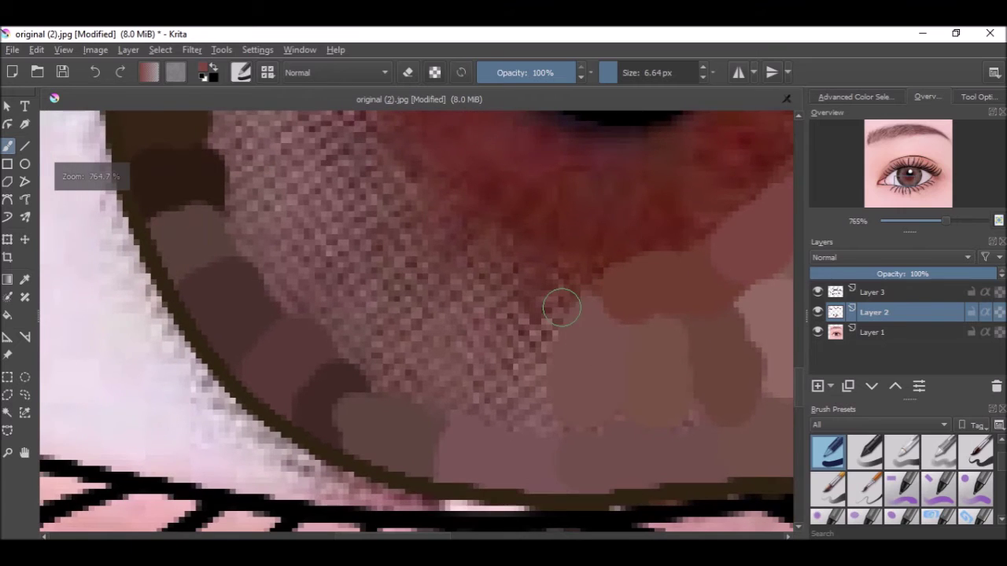
Step: Extend the patches toward the iris's lower inner side with sampled pink, dark red and brown
scroll(561, 307, "up", 1)
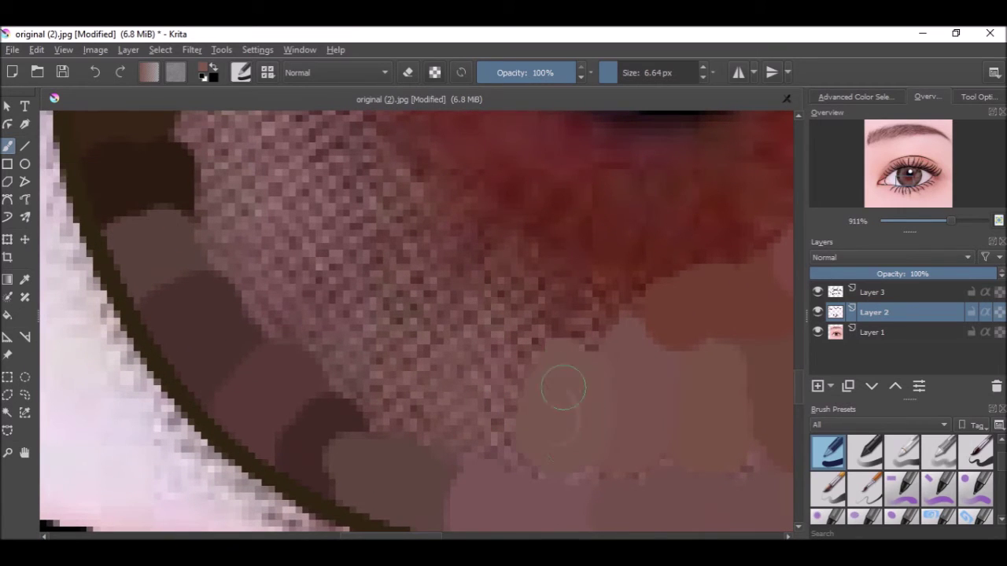
mouse_move(502, 350)
left_mouse_down()
mouse_move(517, 316)
mouse_move(616, 279)
left_mouse_up()
left_click_drag(472, 276, 491, 251)
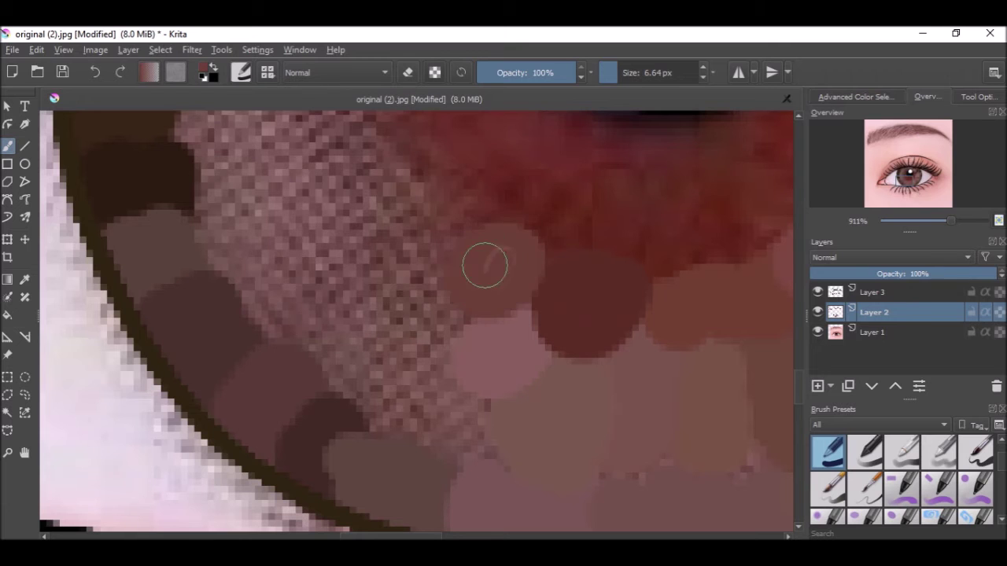
mouse_move(419, 276)
left_mouse_down()
mouse_move(407, 238)
mouse_move(438, 292)
mouse_move(394, 412)
mouse_move(478, 404)
left_mouse_up()
Step: Paint sampled mauve and dark plum patches on the iris's lower inner side, undoing the last two strokes
scroll(456, 398, "down", 5)
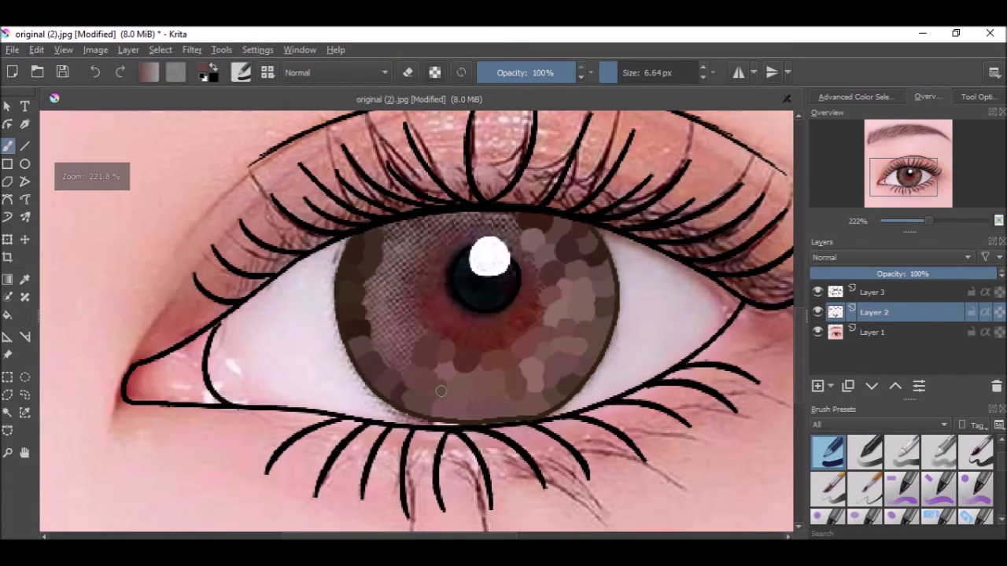
scroll(441, 391, "up", 5)
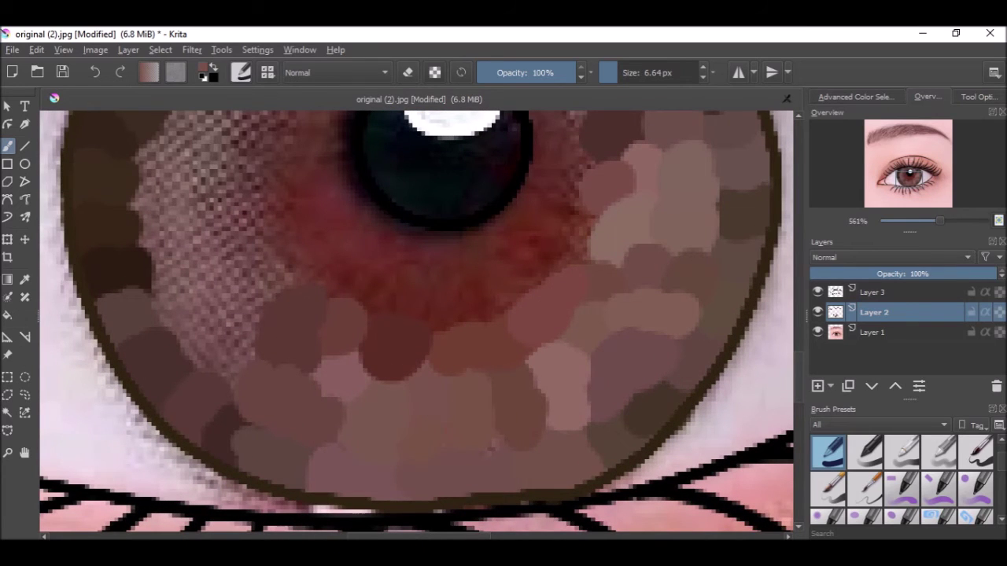
scroll(494, 440, "down", 1)
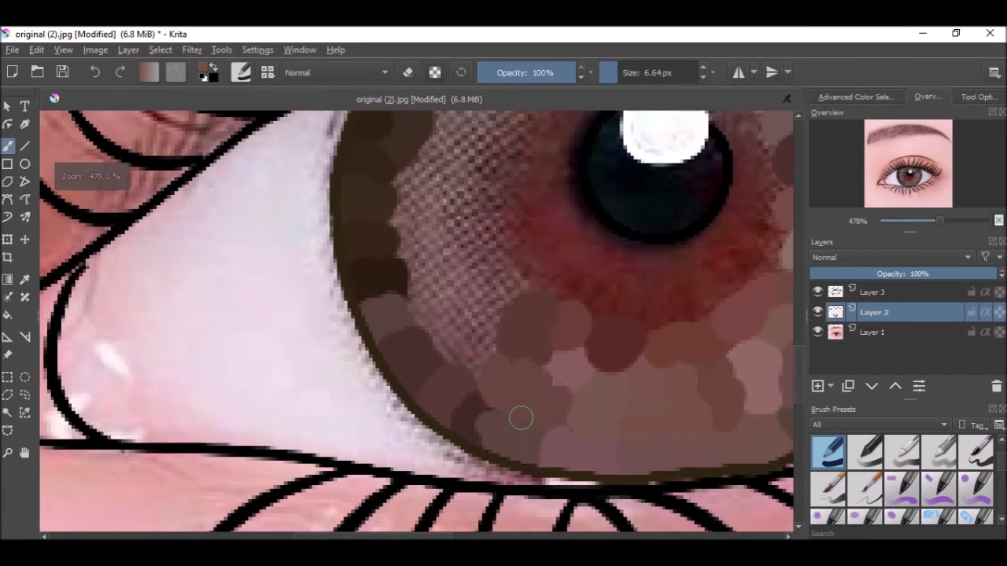
scroll(580, 414, "up", 2)
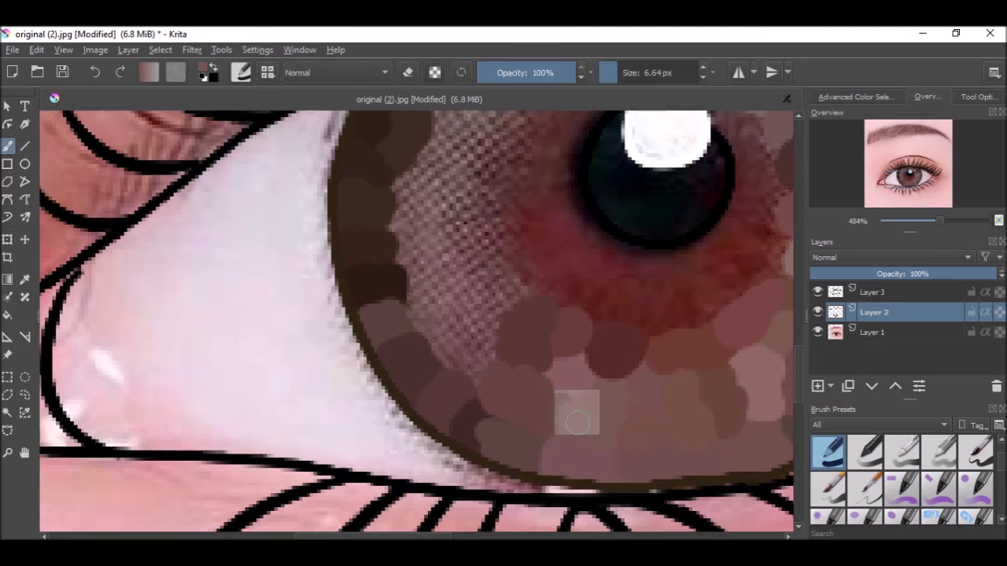
left_click_drag(519, 321, 527, 367)
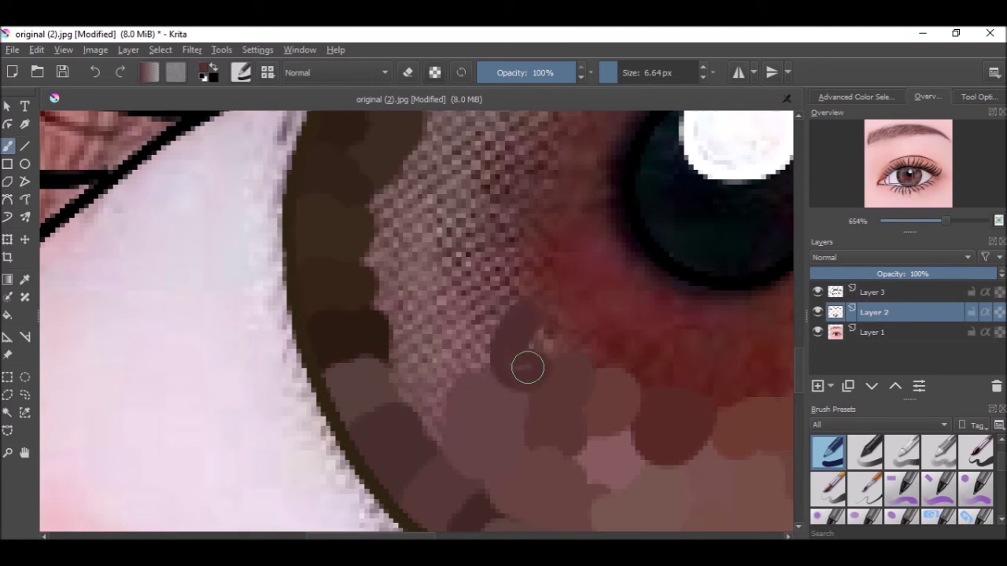
mouse_move(460, 340)
left_mouse_down()
mouse_move(433, 344)
mouse_move(460, 354)
mouse_move(448, 324)
mouse_move(423, 405)
left_mouse_up()
key("ctrl+z")
key("ctrl+z")
Step: Fill the iris's inner half beside the dark rim with sampled mauve and light rosy-brown patches
left_click(433, 344, "ctrl")
left_click(400, 297, "ctrl")
mouse_move(401, 291)
left_mouse_down()
mouse_move(396, 325)
mouse_move(422, 306)
left_mouse_up()
scroll(423, 306, "up", 2)
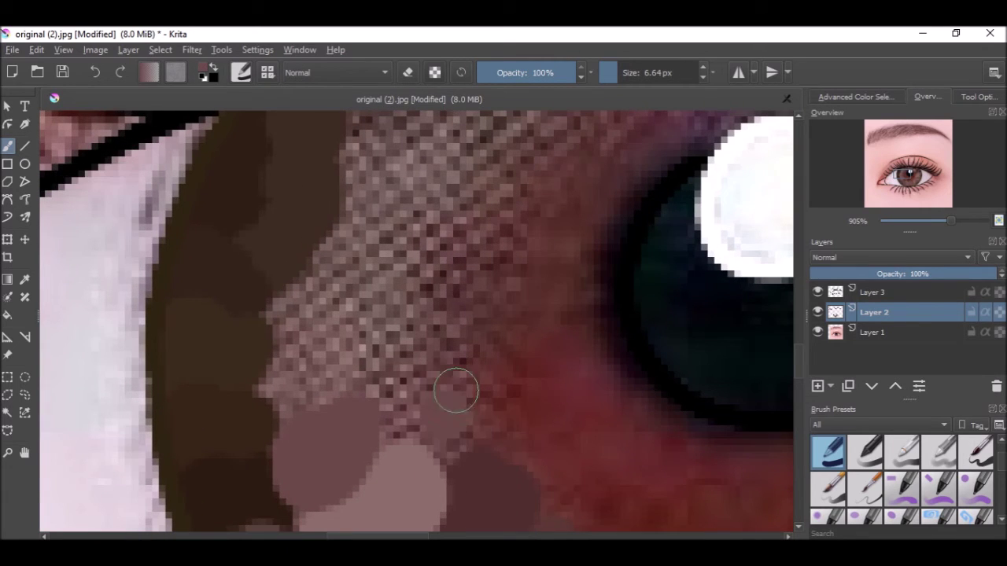
mouse_move(431, 384)
left_mouse_down()
mouse_move(469, 413)
mouse_move(403, 435)
left_mouse_up()
left_click(349, 365, "ctrl")
mouse_move(349, 365)
left_mouse_down()
mouse_move(306, 399)
mouse_move(300, 393)
mouse_move(291, 296)
left_mouse_up()
Step: Continue the sampled brown patches up the iris's inner half beside the red ring, undoing one stroke
left_click(416, 283, "ctrl")
mouse_move(417, 283)
left_mouse_down()
mouse_move(386, 320)
mouse_move(456, 332)
left_mouse_up()
scroll(424, 348, "up", 1)
scroll(424, 349, "up", 1)
left_click_drag(336, 364, 366, 409)
key("ctrl+z")
mouse_move(365, 350)
left_mouse_down()
mouse_move(334, 417)
mouse_move(379, 361)
left_mouse_up()
mouse_move(469, 299)
left_mouse_down()
mouse_move(460, 369)
mouse_move(488, 354)
mouse_move(490, 393)
left_mouse_up()
Step: Fill the remaining upper iris between the lid line and pupil with sampled mauve and brown patches
scroll(472, 346, "up", 1)
left_click_drag(373, 350, 407, 381)
mouse_move(314, 378)
left_mouse_down()
mouse_move(333, 339)
mouse_move(335, 288)
mouse_move(391, 283)
mouse_move(472, 315)
mouse_move(514, 261)
mouse_move(607, 330)
mouse_move(658, 258)
mouse_move(573, 252)
left_mouse_up()
scroll(629, 223, "right", 5)
mouse_move(430, 341)
left_mouse_down()
mouse_move(416, 311)
mouse_move(523, 331)
mouse_move(570, 362)
mouse_move(578, 304)
mouse_move(622, 362)
mouse_move(644, 303)
left_mouse_up()
Step: Block in the red ring below the pupil and along its lower inner side with dark reds sampled from the photo
scroll(645, 299, "down", 5)
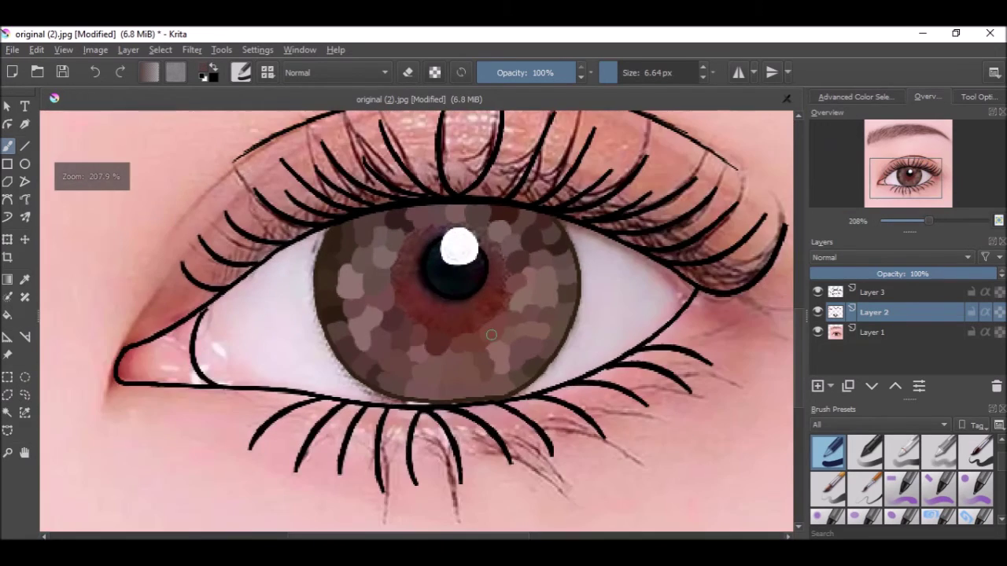
scroll(625, 238, "up", 10)
scroll(590, 252, "down", 5)
scroll(602, 260, "up", 3)
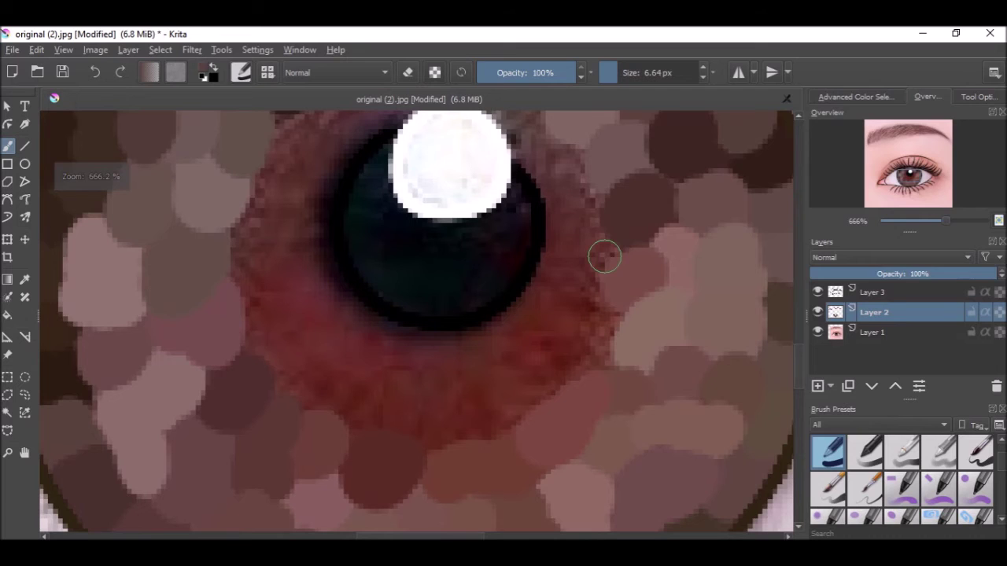
left_click(443, 426, "ctrl")
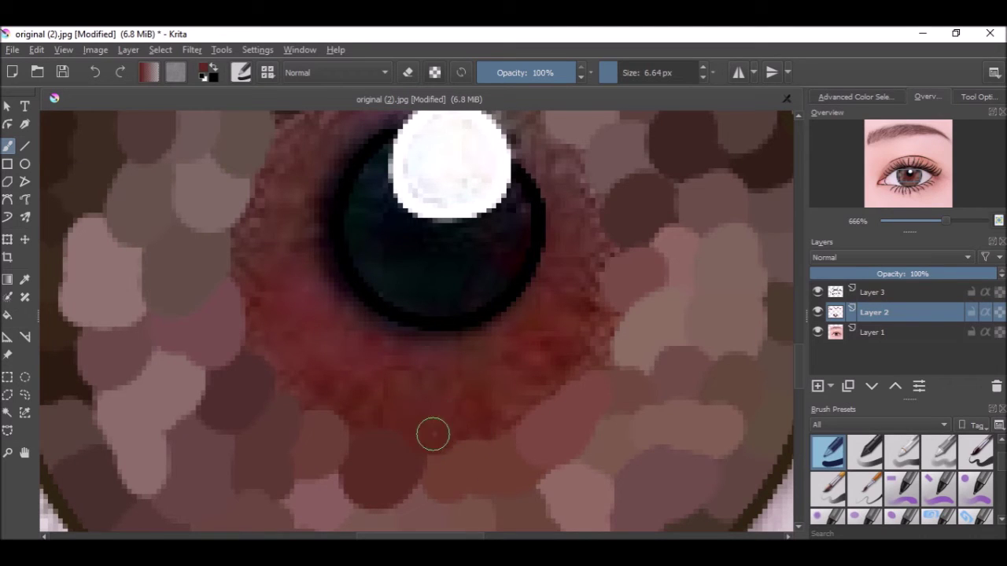
left_click_drag(328, 425, 341, 387)
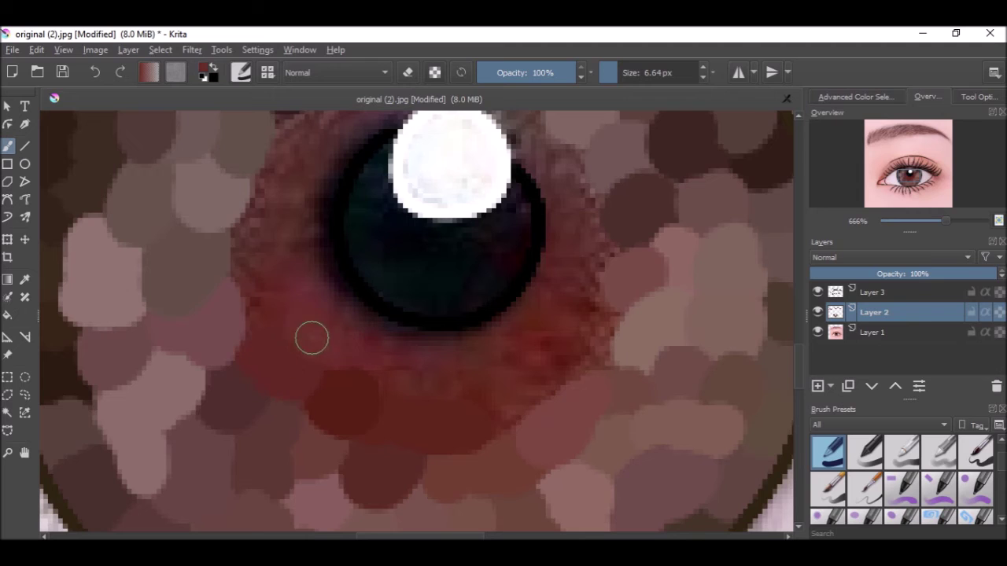
mouse_move(366, 315)
left_mouse_down()
mouse_move(354, 307)
mouse_move(348, 330)
left_mouse_up()
left_click(335, 306, "ctrl")
left_click_drag(363, 373, 394, 354)
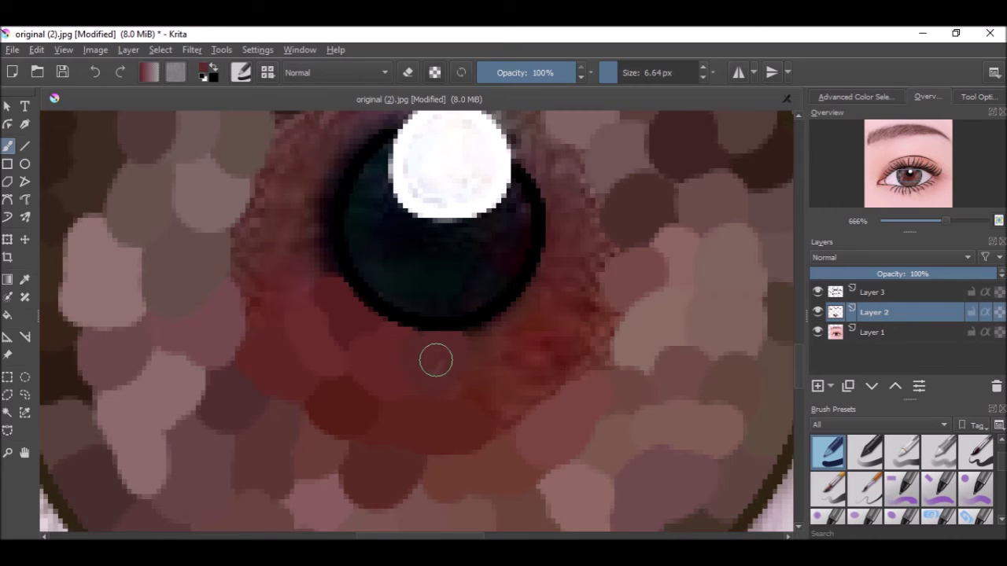
Step: Fill the red ring's lower outer side and the area up beside the pupil with dark red patches sampled from the photo
left_click_drag(494, 345, 466, 345)
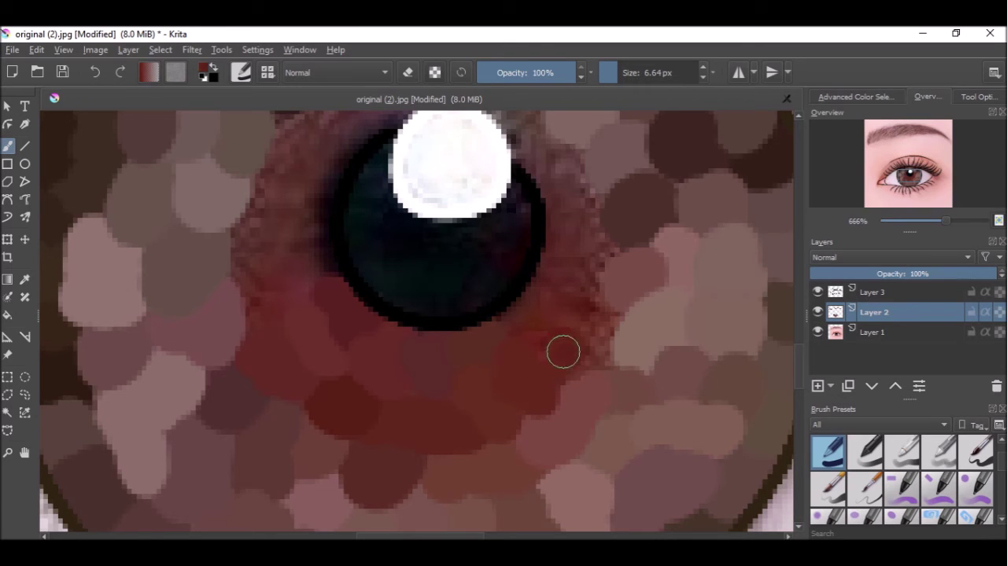
scroll(525, 337, "up", 3)
left_click_drag(551, 365, 580, 438)
left_click_drag(484, 349, 454, 353)
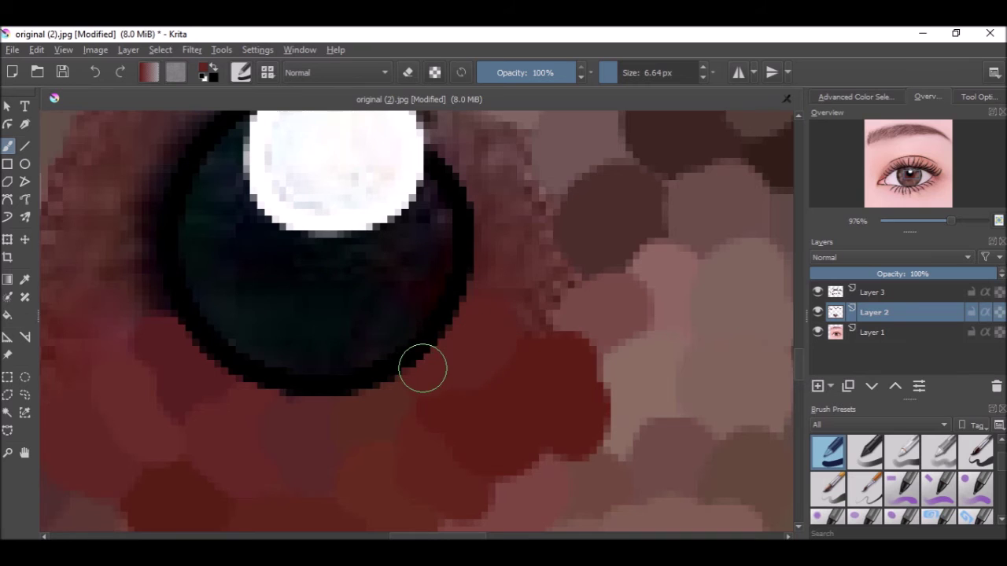
scroll(423, 368, "up", 1)
mouse_move(466, 391)
left_mouse_down()
mouse_move(474, 421)
mouse_move(461, 427)
left_mouse_up()
scroll(423, 407, "up", 1)
scroll(492, 322, "down", 1)
left_click_drag(415, 350, 449, 324)
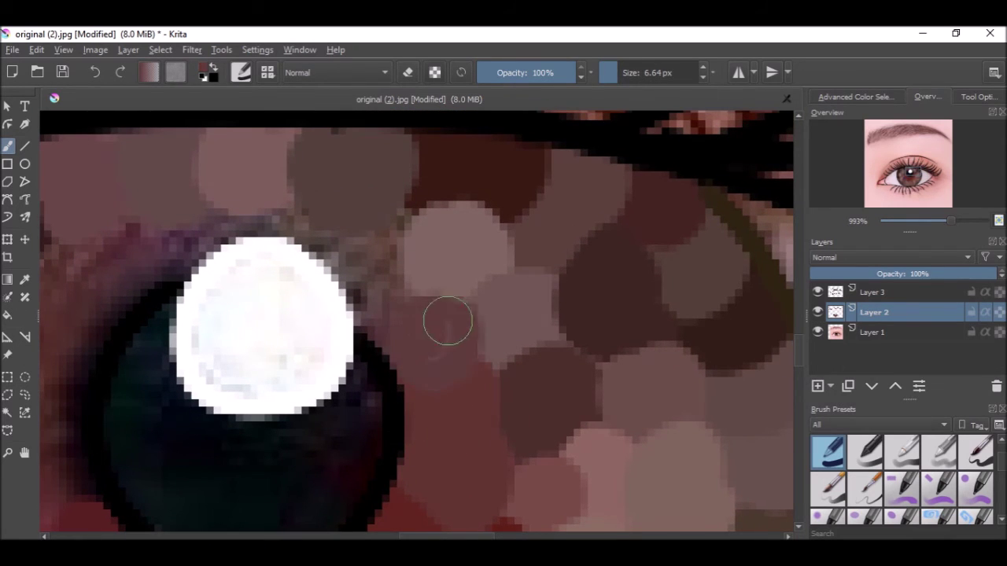
Step: Block in the iris around the top of the pupil's highlight with sampled olive-brown and purple patches, undoing one stroke
mouse_move(371, 311)
left_mouse_down()
mouse_move(365, 276)
mouse_move(378, 242)
left_mouse_up()
scroll(378, 242, "down", 1)
left_click(470, 290, "ctrl")
mouse_move(446, 286)
left_mouse_down()
mouse_move(512, 315)
mouse_move(511, 286)
mouse_move(526, 321)
left_mouse_up()
key("ctrl+z")
left_click(416, 270, "ctrl")
left_click_drag(417, 288, 420, 276)
left_click_drag(346, 310, 320, 327)
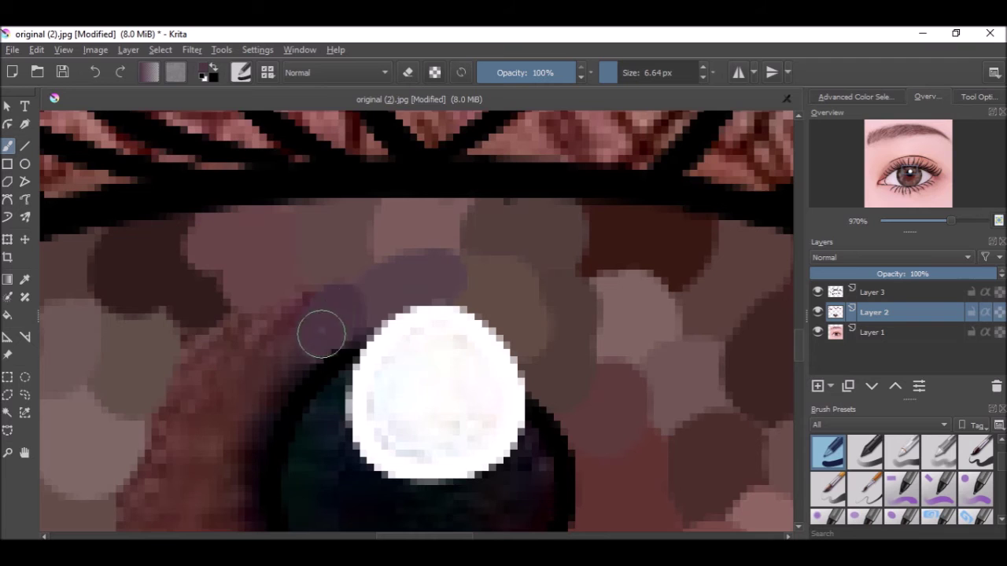
Step: Fill the ring's inner side from above the pupil down to the painted reds with sampled red-brown and dark red patches
scroll(338, 329, "down", 1)
left_click(370, 367, "ctrl")
mouse_move(400, 234)
left_mouse_down()
mouse_move(357, 262)
mouse_move(307, 273)
mouse_move(281, 336)
left_mouse_up()
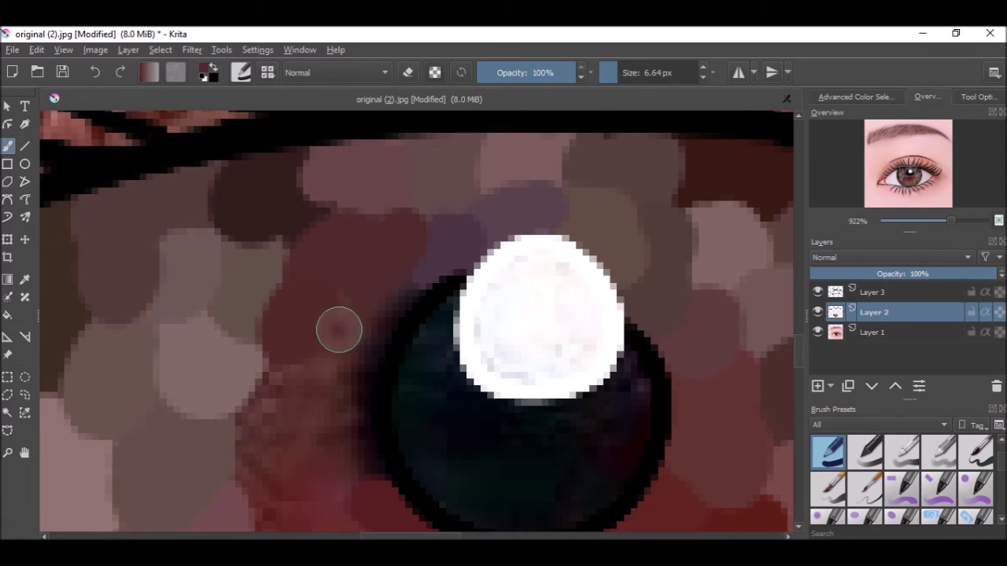
left_click_drag(358, 376, 350, 431)
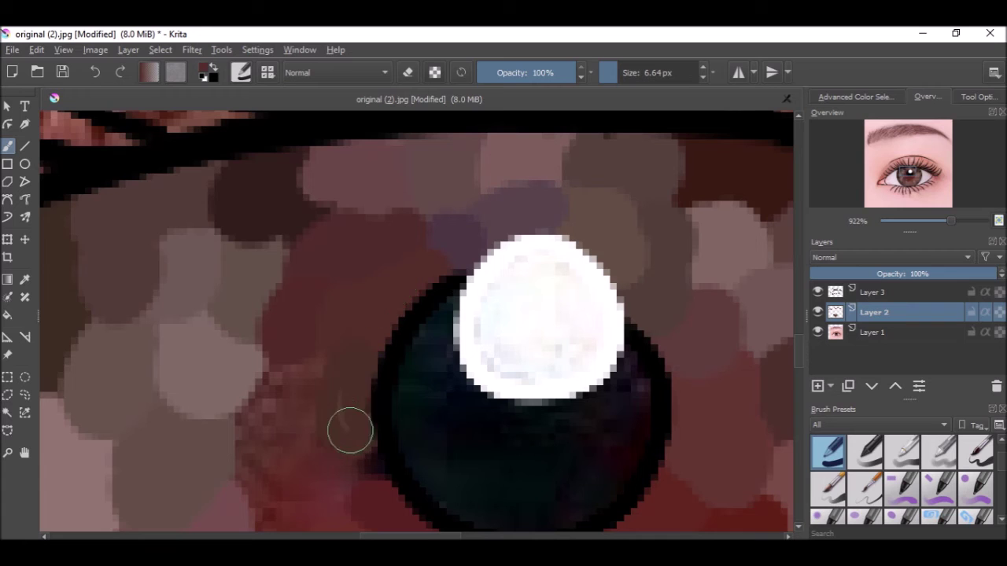
left_click_drag(280, 404, 238, 431)
scroll(427, 258, "up", 1)
left_click(375, 354, "ctrl")
left_click_drag(375, 354, 336, 335)
mouse_move(297, 435)
left_mouse_down()
mouse_move(315, 389)
mouse_move(262, 360)
left_mouse_up()
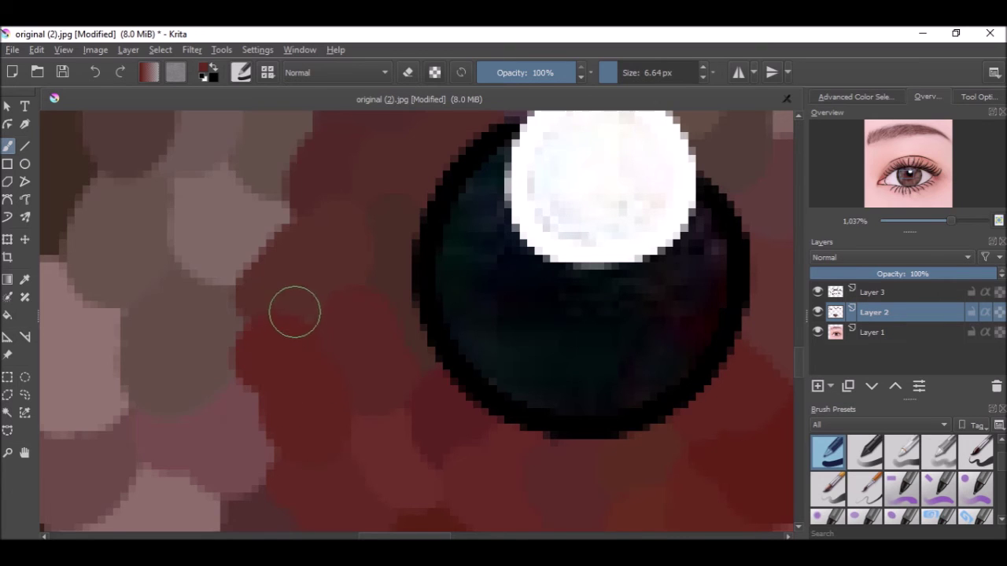
scroll(244, 282, "down", 3)
scroll(261, 324, "up", 4)
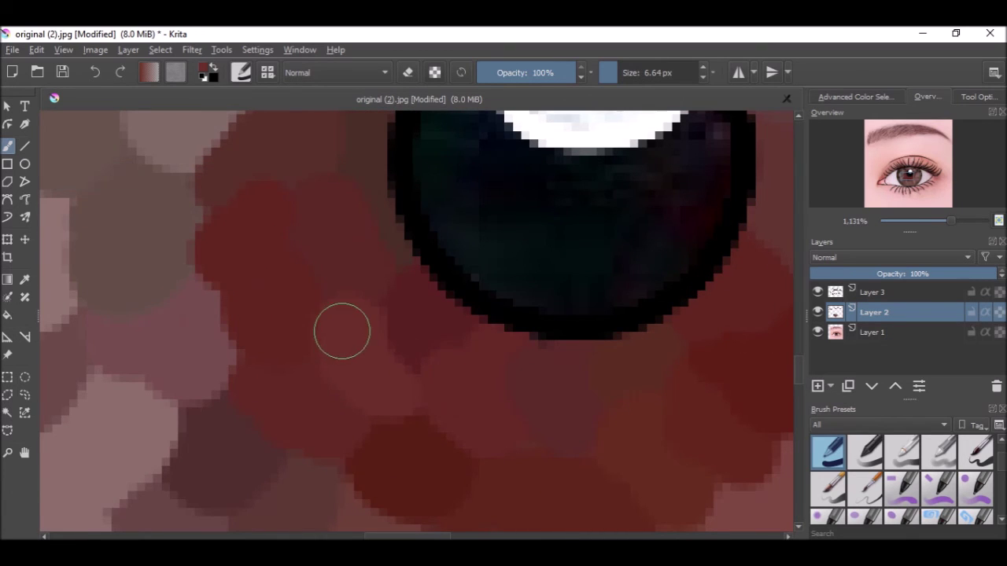
scroll(344, 336, "down", 5)
scroll(388, 295, "up", 5)
key("ctrl+z")
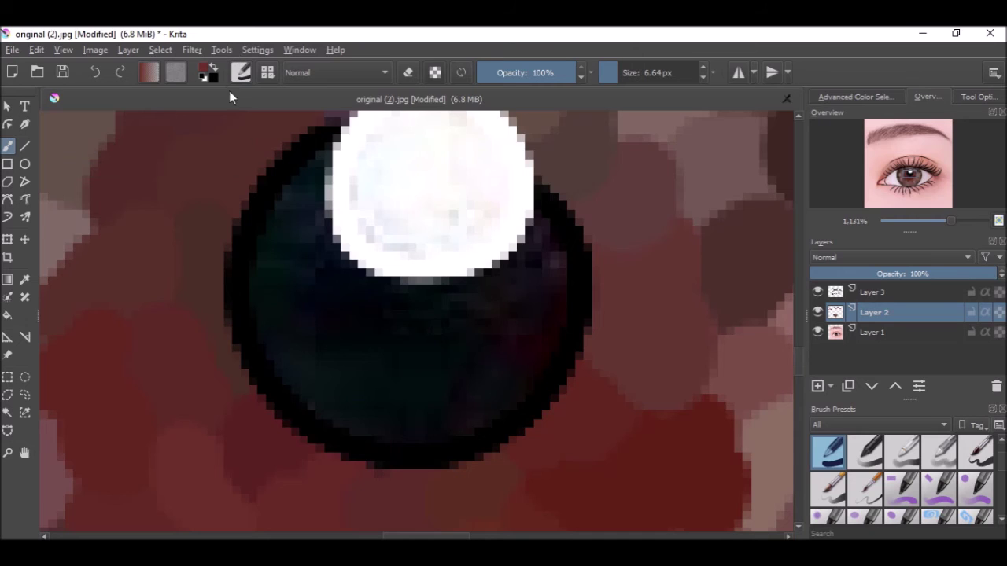
left_click(213, 70)
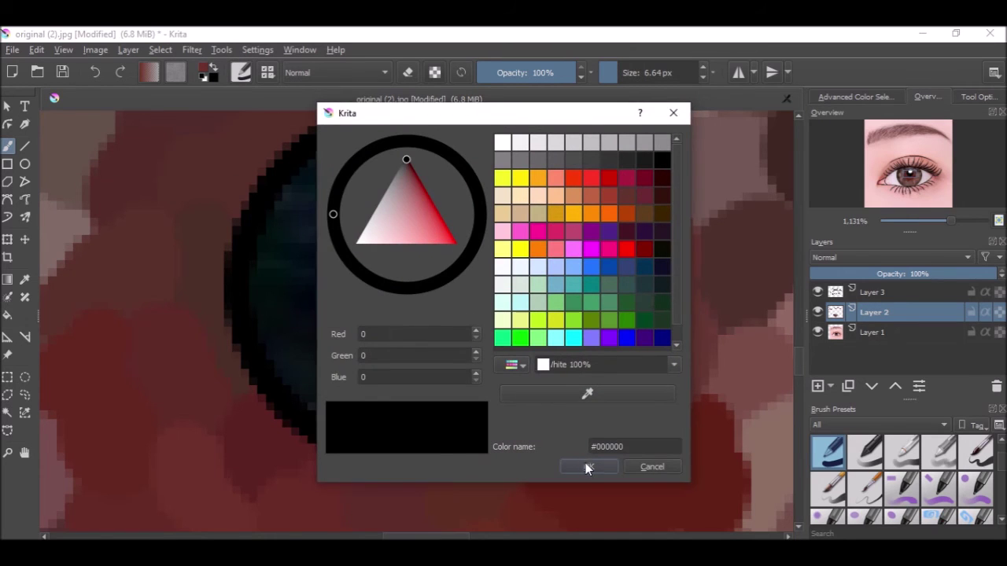
left_click(585, 467)
left_click_drag(293, 368, 357, 407)
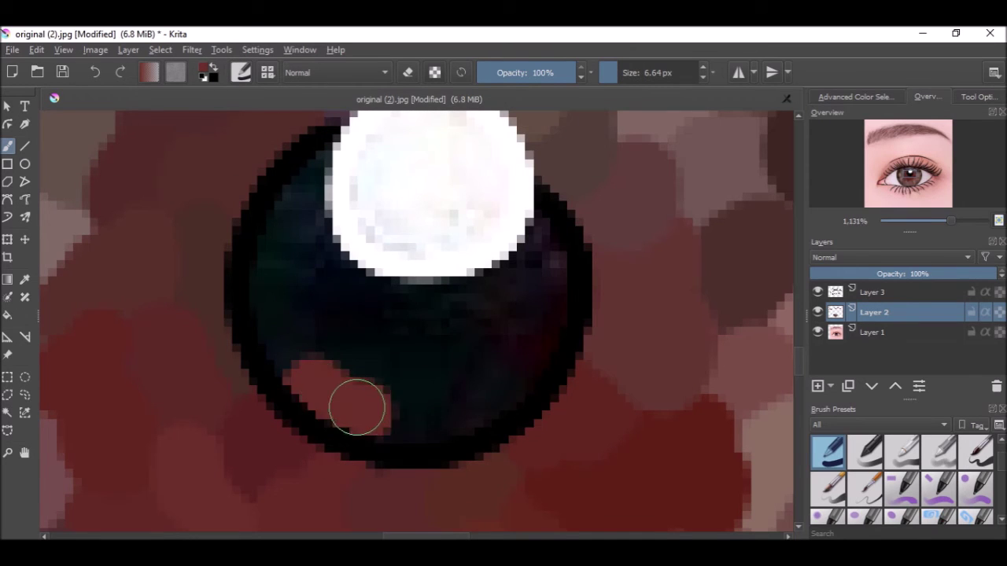
left_click(215, 68)
mouse_move(320, 382)
left_mouse_down()
mouse_move(379, 419)
mouse_move(428, 419)
mouse_move(472, 389)
left_mouse_up()
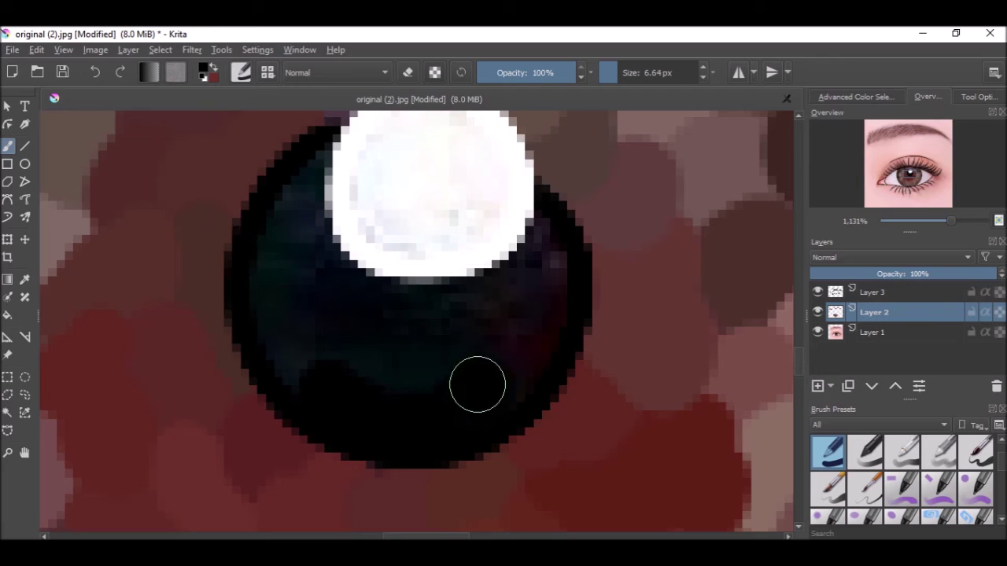
key("ctrl+z")
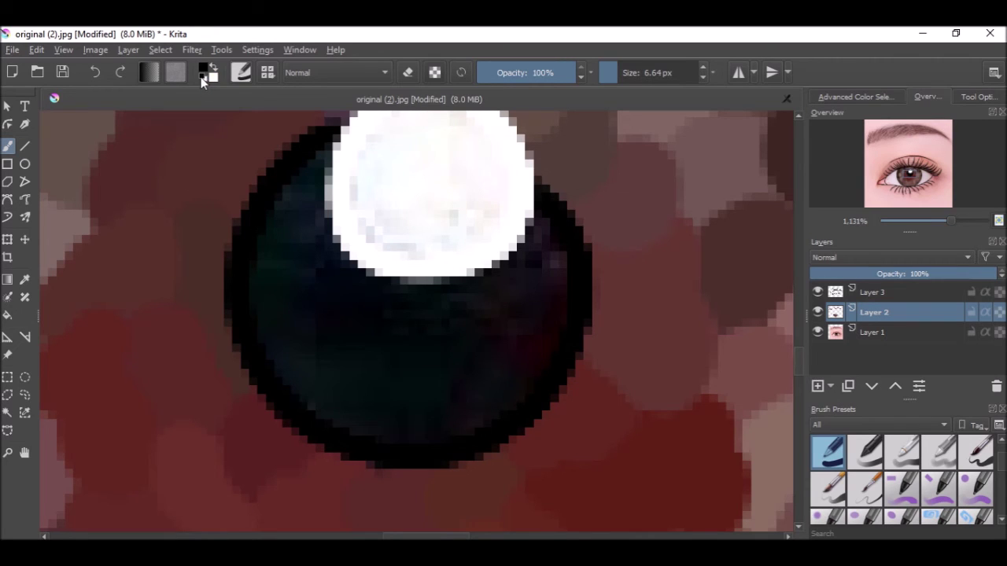
Step: Paint the pupil solid black on Layer 2 and repaint its round highlight in white
mouse_move(268, 231)
left_mouse_down()
mouse_move(290, 225)
mouse_move(346, 158)
mouse_move(346, 250)
mouse_move(488, 270)
mouse_move(542, 259)
mouse_move(488, 377)
mouse_move(317, 389)
mouse_move(288, 335)
mouse_move(469, 361)
left_mouse_up()
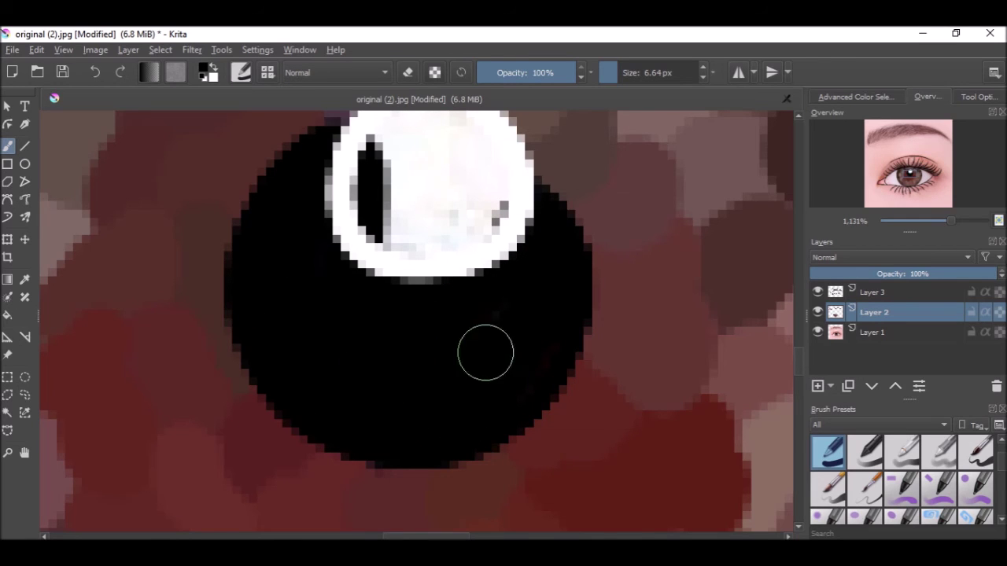
scroll(441, 346, "down", 3)
scroll(417, 230, "up", 3)
mouse_move(436, 415)
left_mouse_down()
mouse_move(423, 467)
mouse_move(464, 493)
mouse_move(499, 488)
mouse_move(524, 461)
mouse_move(450, 489)
mouse_move(414, 476)
left_mouse_up()
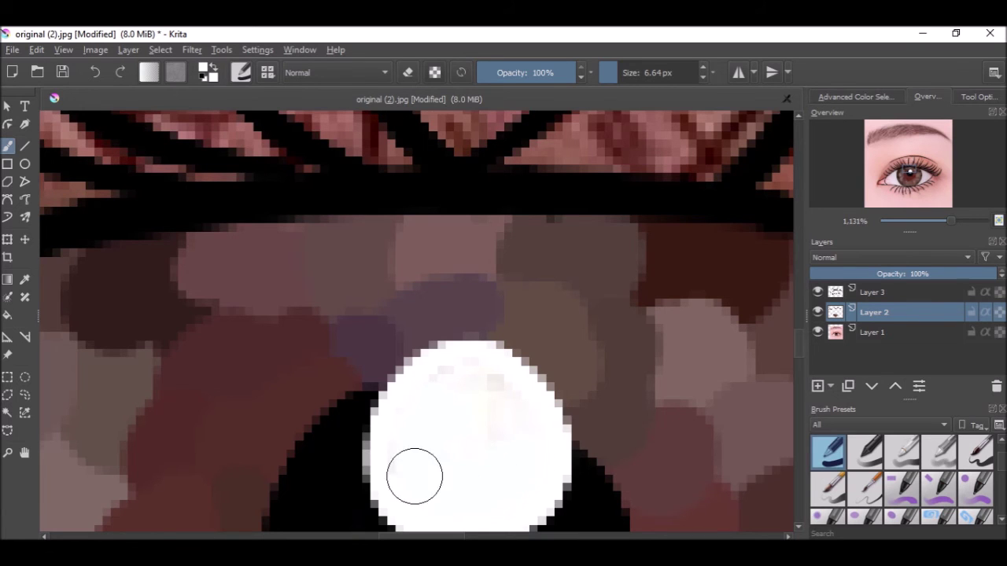
Step: Examine the painted iris for gaps with the photo on Layer 1 hidden, and compare it with the photo shown again
scroll(414, 476, "down", 8)
scroll(309, 212, "up", 3)
scroll(382, 303, "down", 2)
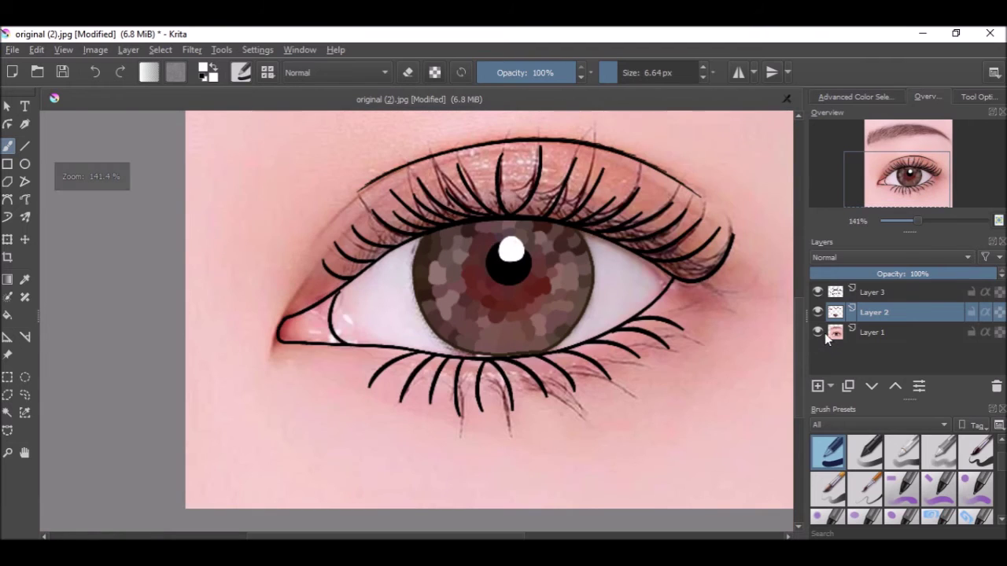
left_click(825, 333)
scroll(646, 277, "up", 6)
scroll(697, 315, "down", 7)
scroll(462, 340, "up", 4)
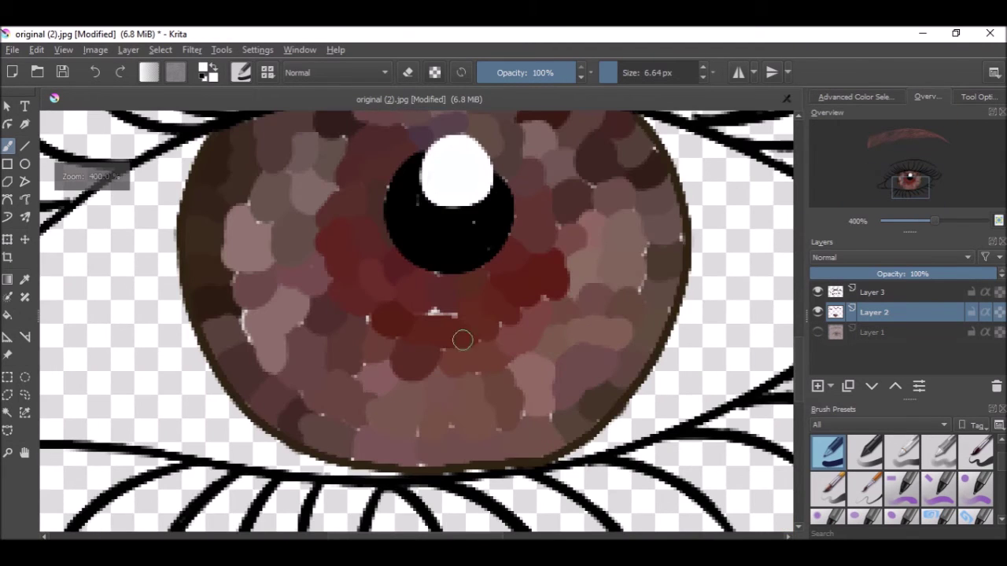
scroll(462, 340, "down", 4)
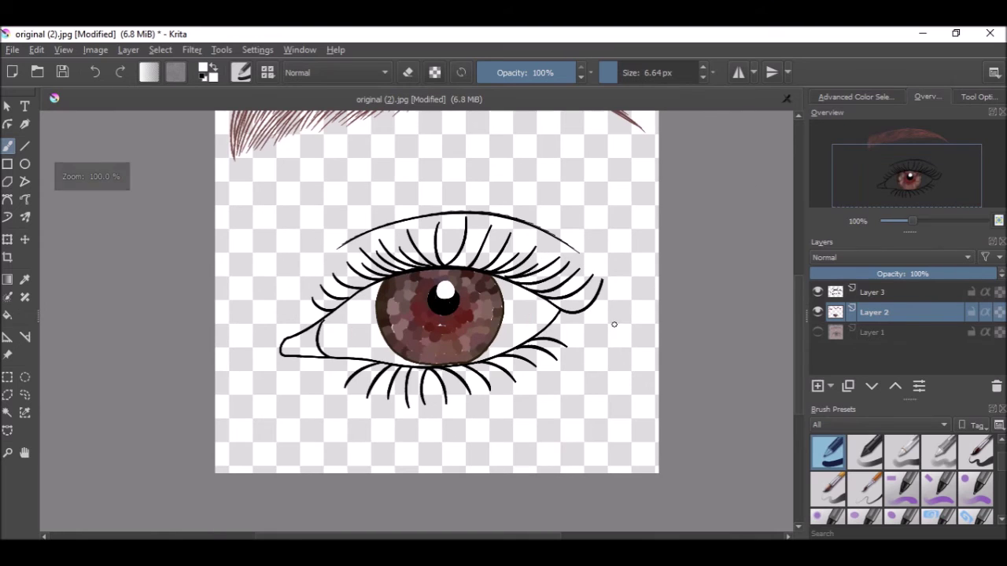
left_click(818, 332)
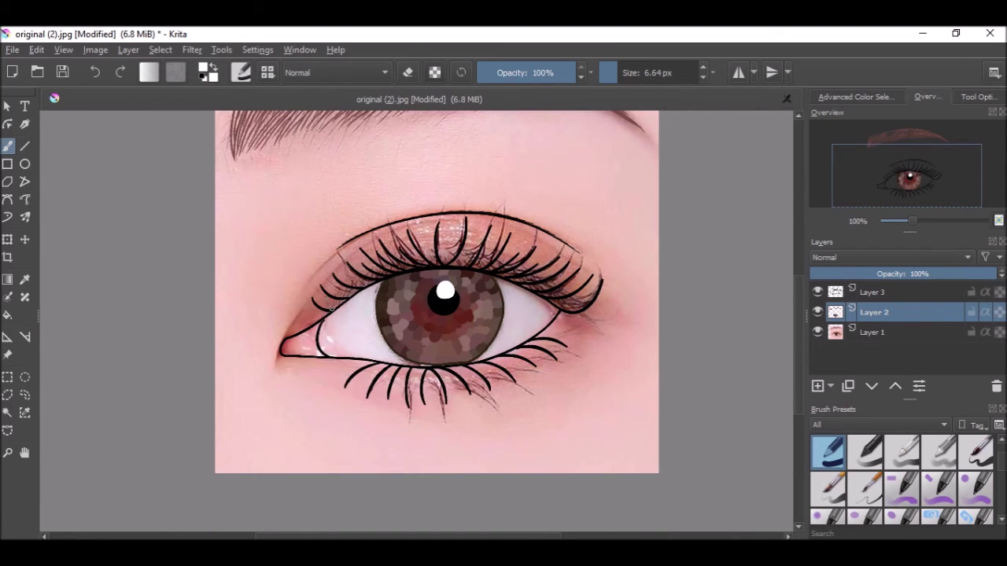
scroll(236, 336, "up", 1)
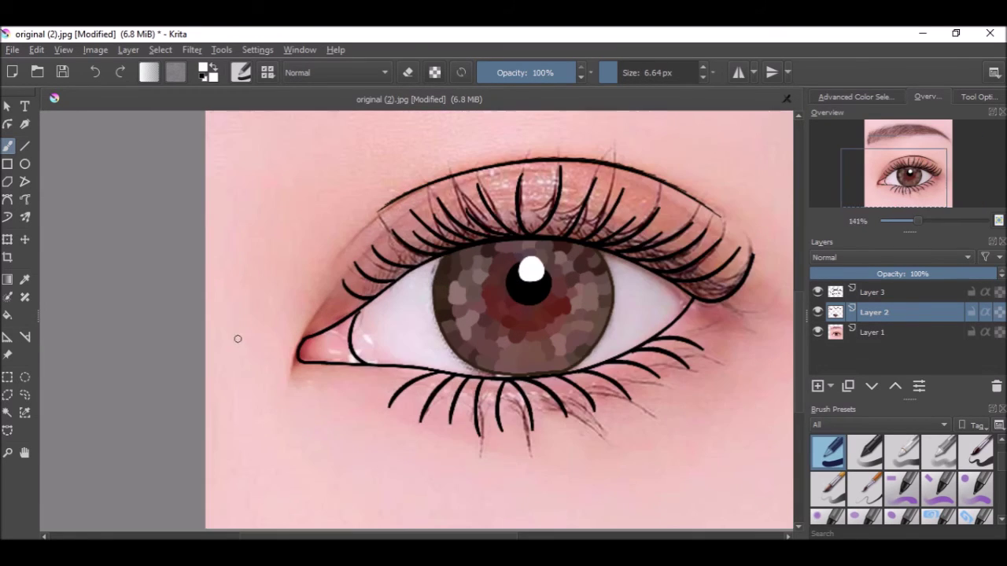
Step: Hide the photo on Layer 1 and select the eye whites on both sides of the iris with the Contiguous Selection tool
left_click(817, 332)
left_click(8, 411)
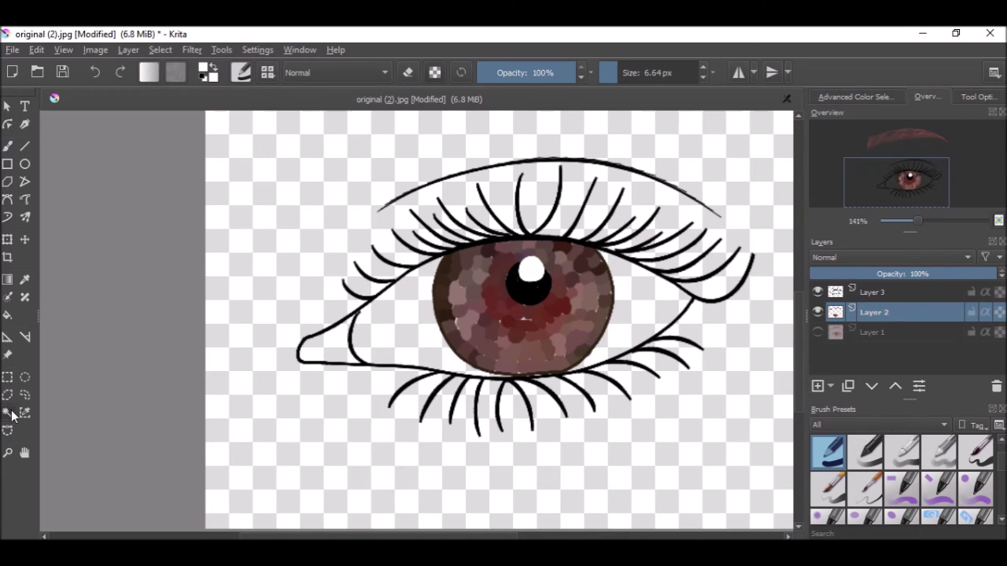
left_click(816, 311)
left_click(816, 311)
left_click(812, 338)
left_click(812, 338)
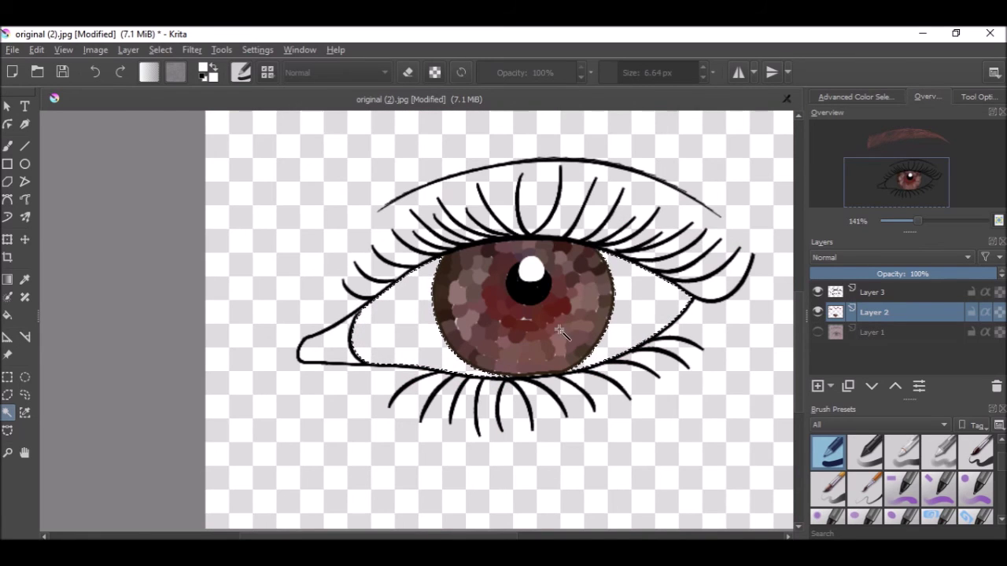
Step: Paint the selected eye whites solid white on Layer 2 with a 364.43 px brush and show the photo layer again
left_click(8, 146)
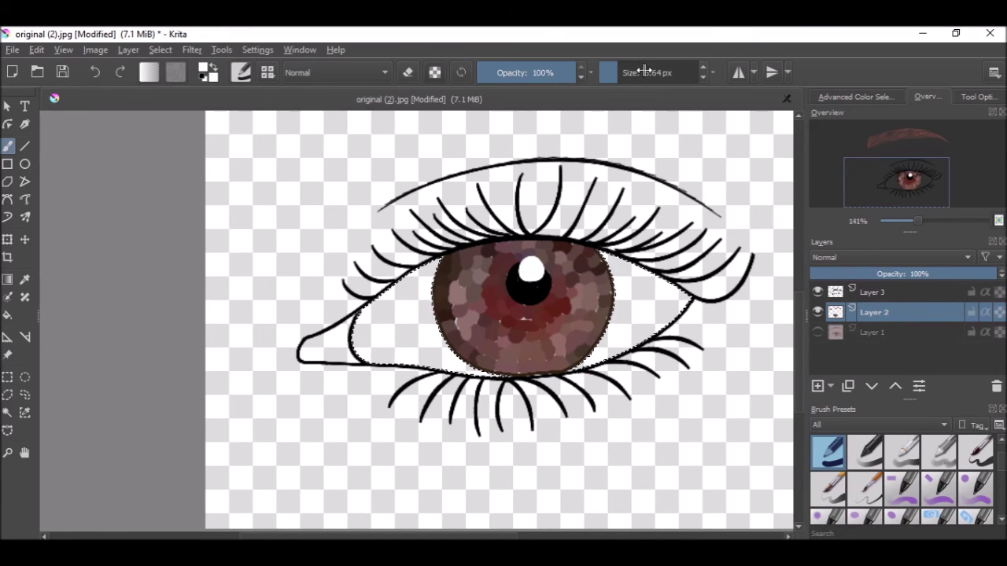
left_click_drag(643, 71, 661, 73)
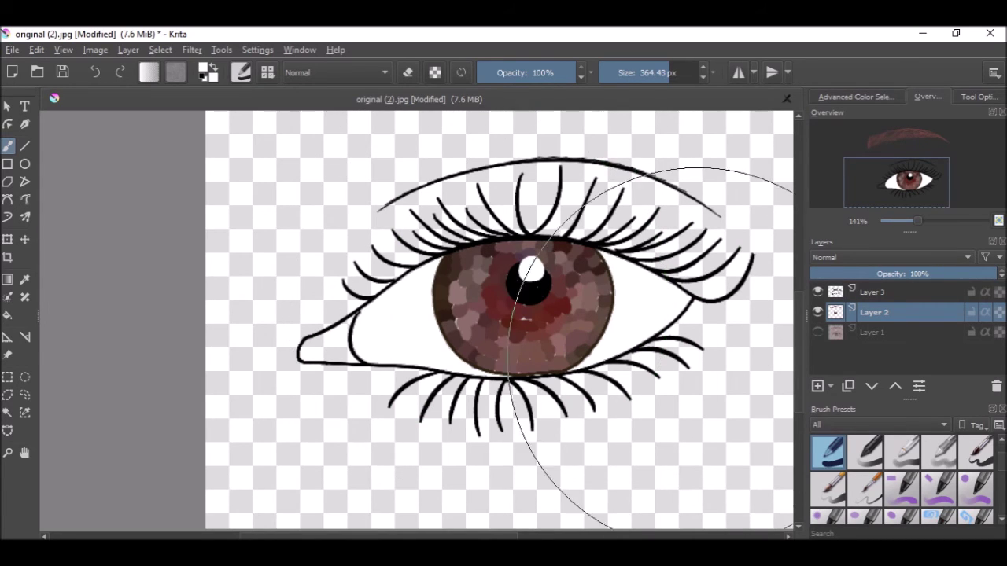
left_click(817, 333)
Step: Set the brush size to 13.92 px for work on the eye's inner corner
scroll(409, 292, "down", 2)
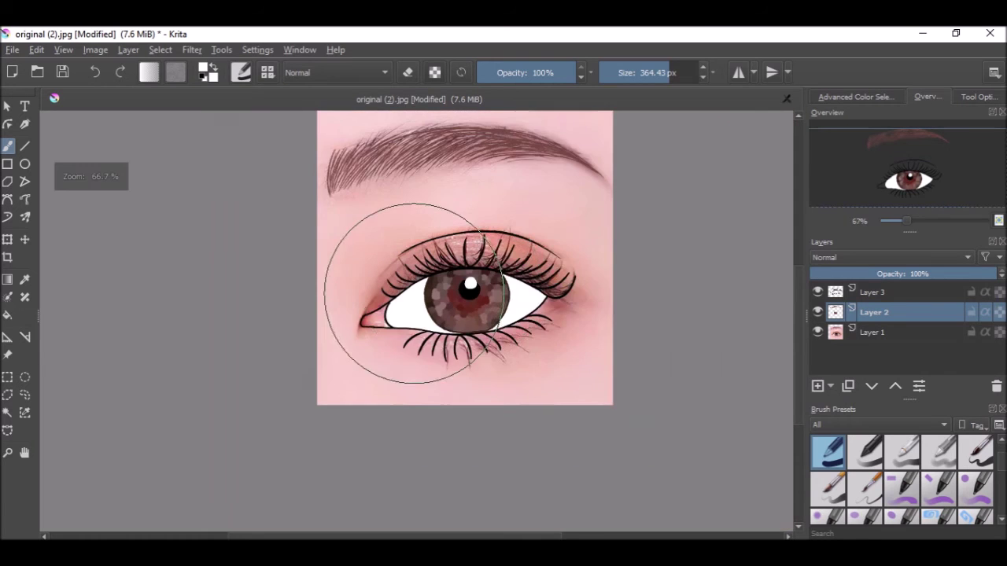
scroll(445, 284, "up", 3)
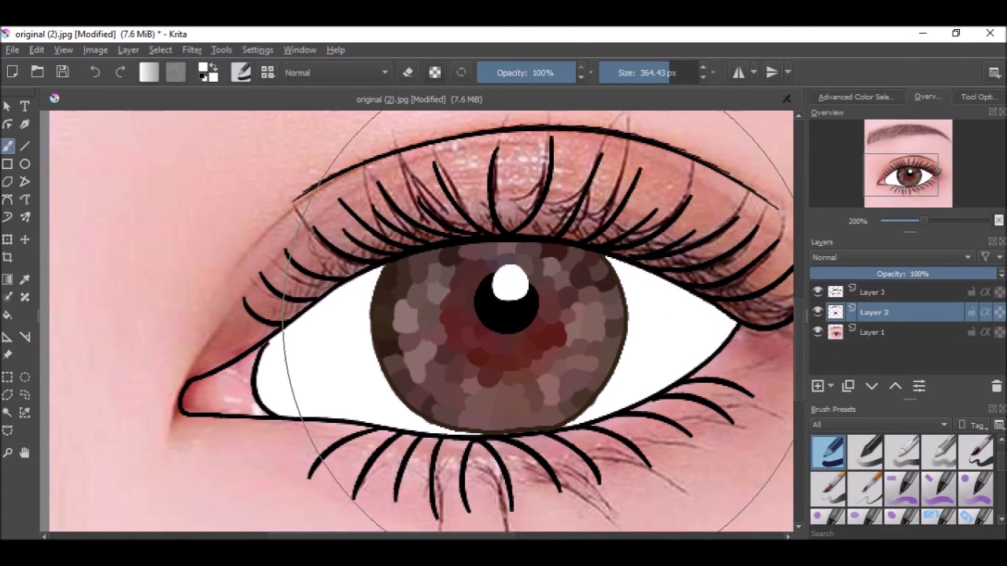
scroll(567, 236, "down", 3)
scroll(586, 145, "up", 3)
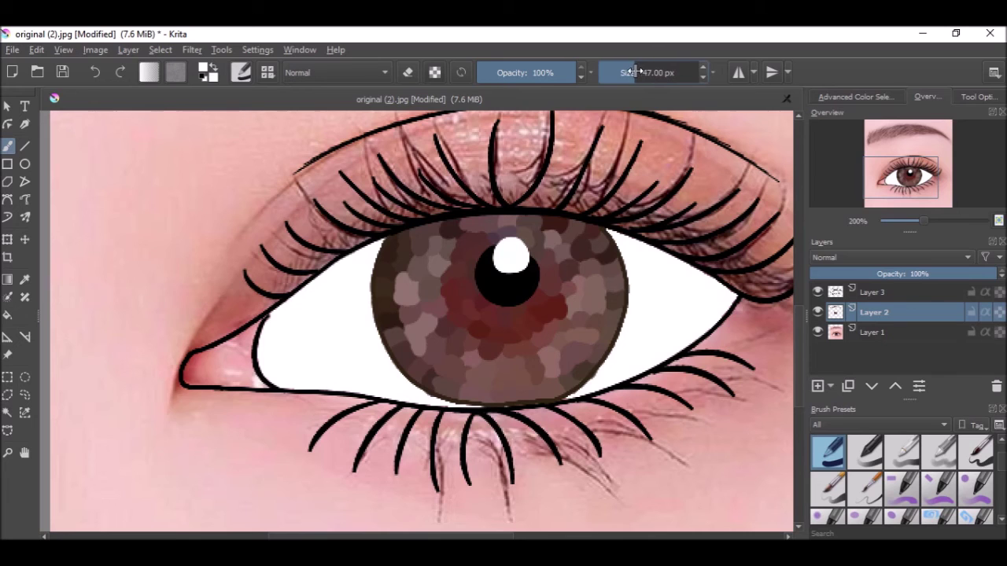
scroll(189, 366, "up", 4)
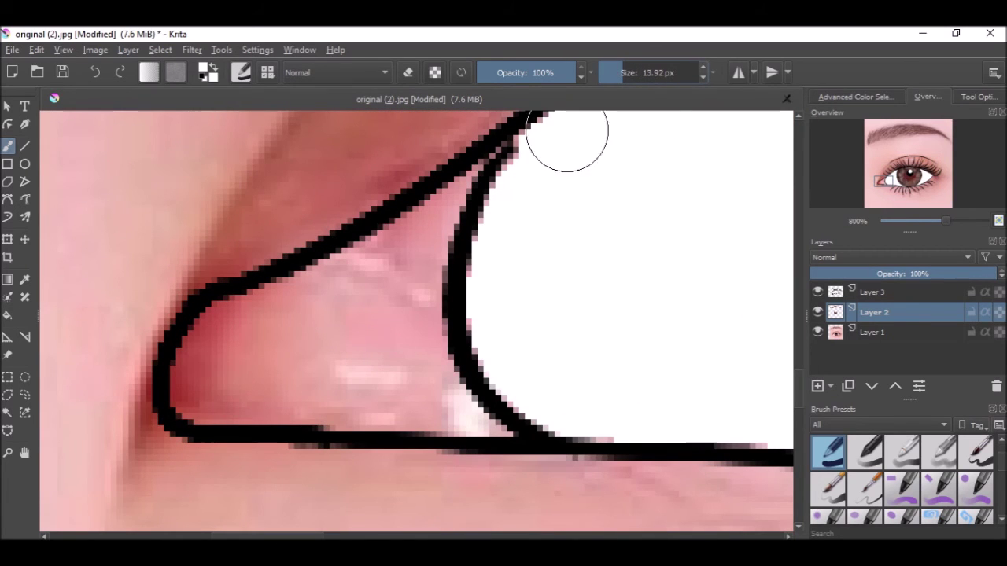
Step: Switch to File Explorer and preview the finished portraits in the realismfinishedwork folder, working down through the Earlier this year group
left_click(78, 503)
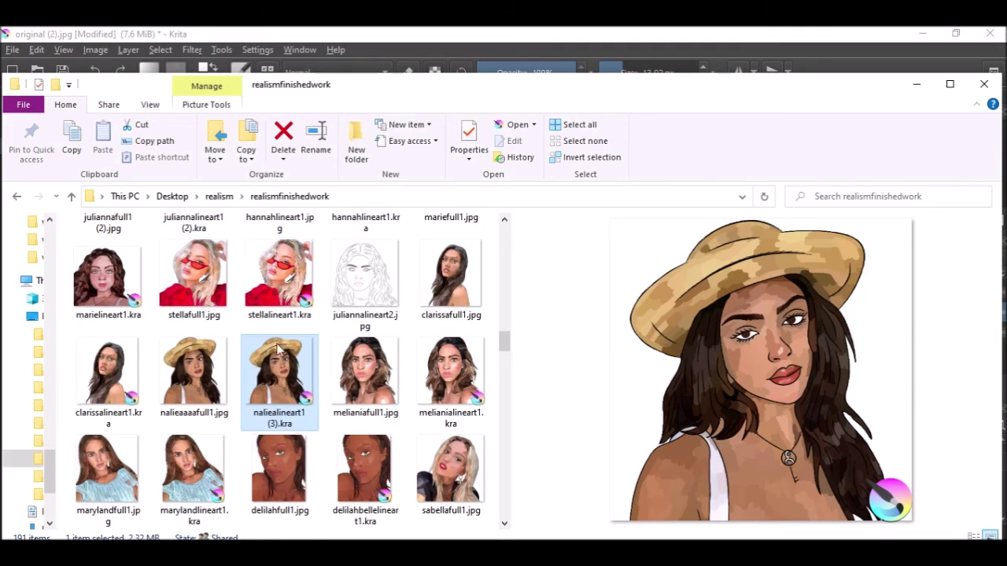
left_click(396, 291)
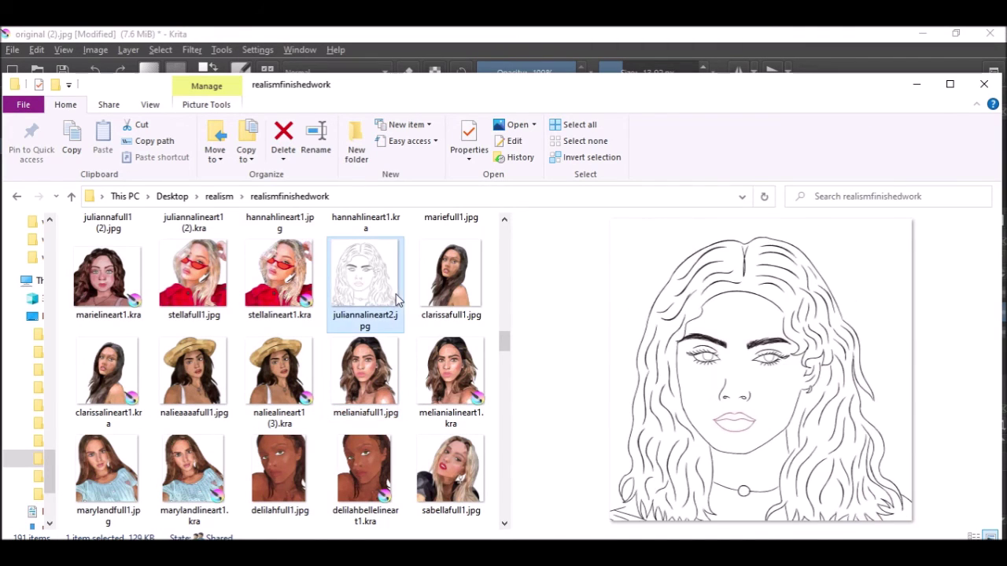
left_click(428, 302)
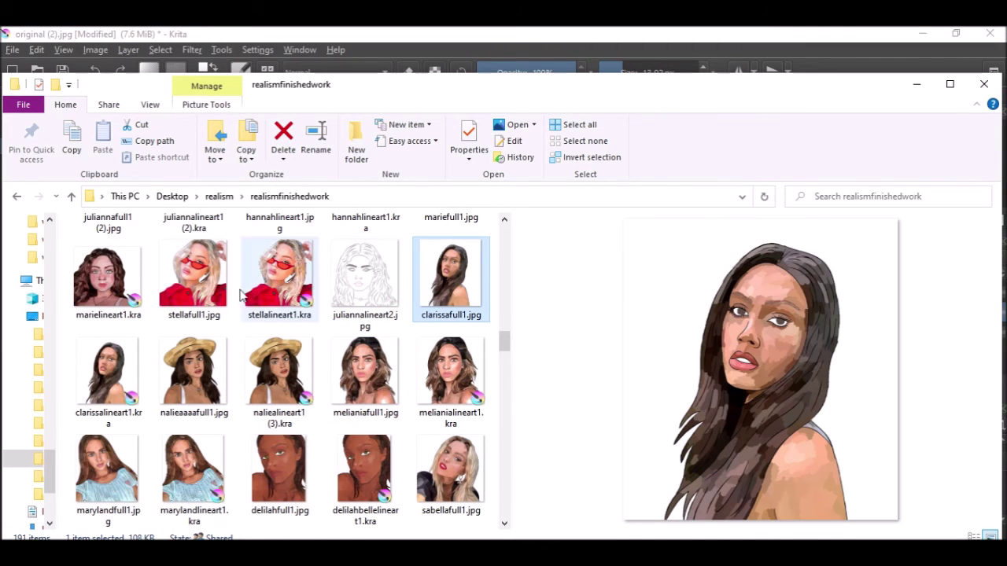
left_click(118, 288)
left_click(110, 370)
scroll(275, 358, "down", 4)
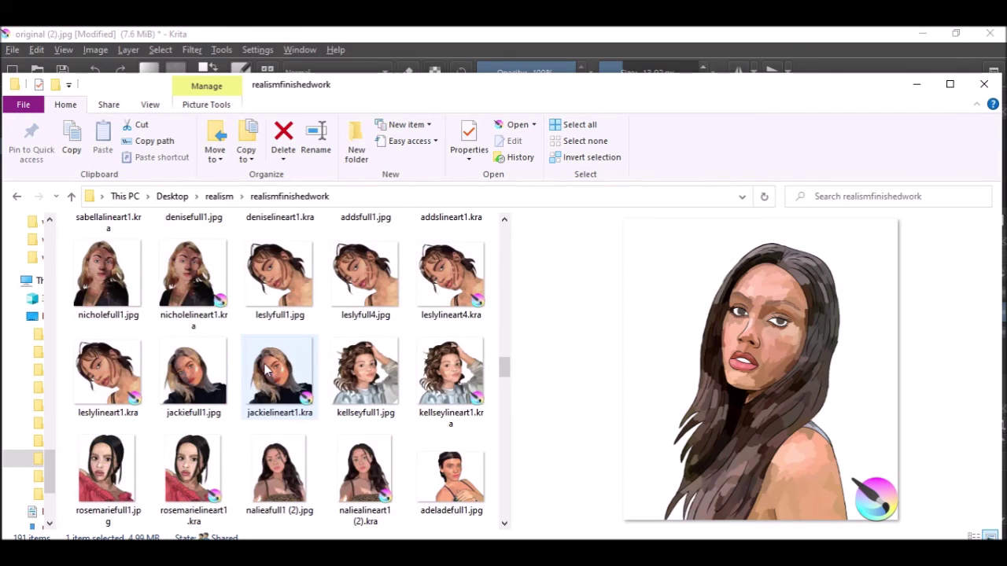
left_click(265, 370)
left_click(370, 372)
scroll(393, 374, "down", 4)
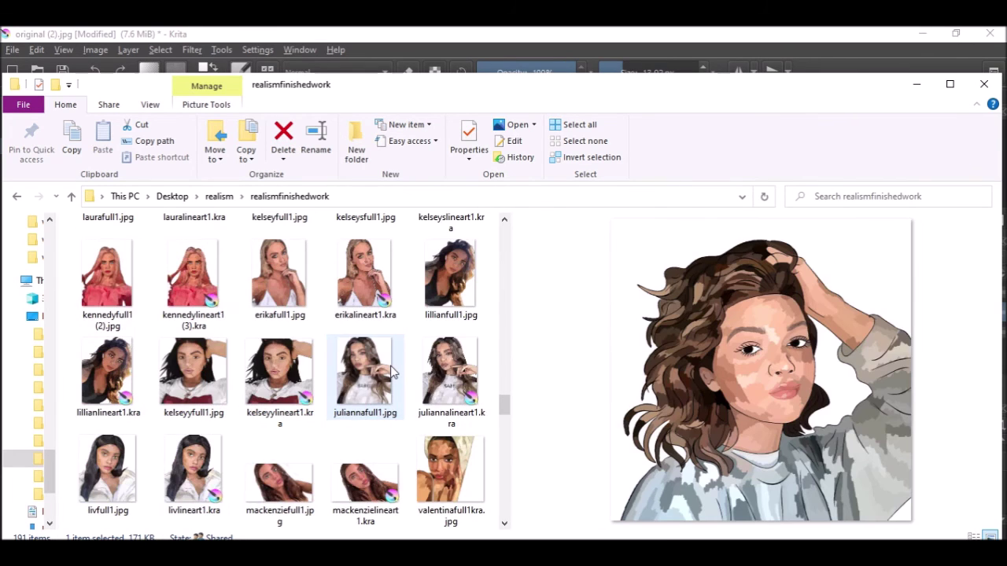
left_click(295, 376)
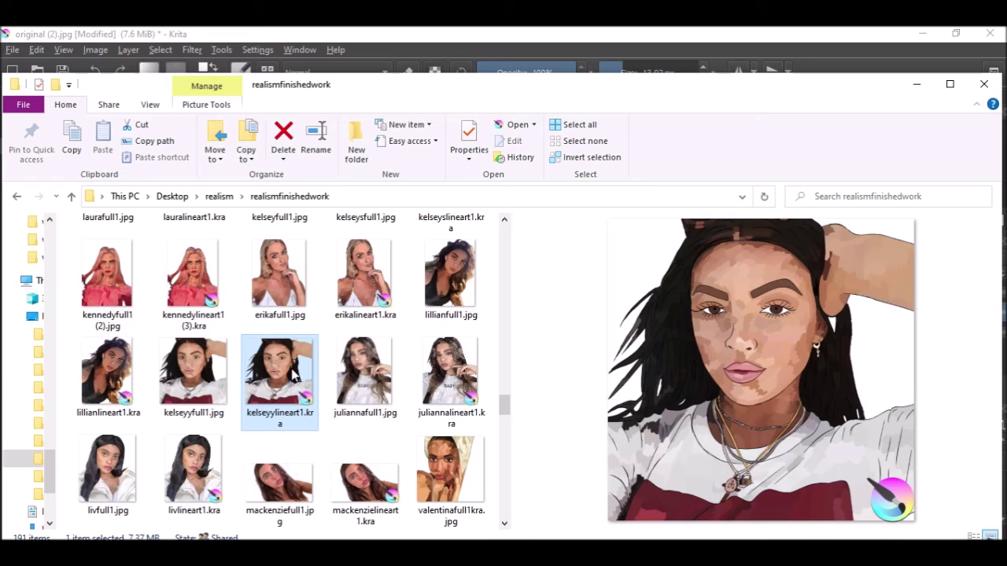
scroll(441, 372, "down", 5)
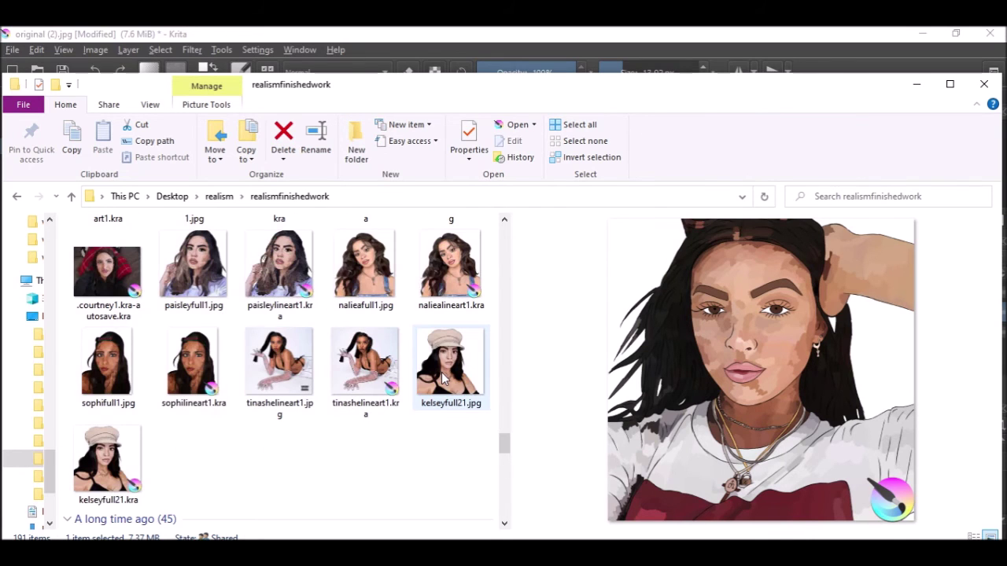
left_click(441, 374)
left_click(365, 362)
left_click(279, 362)
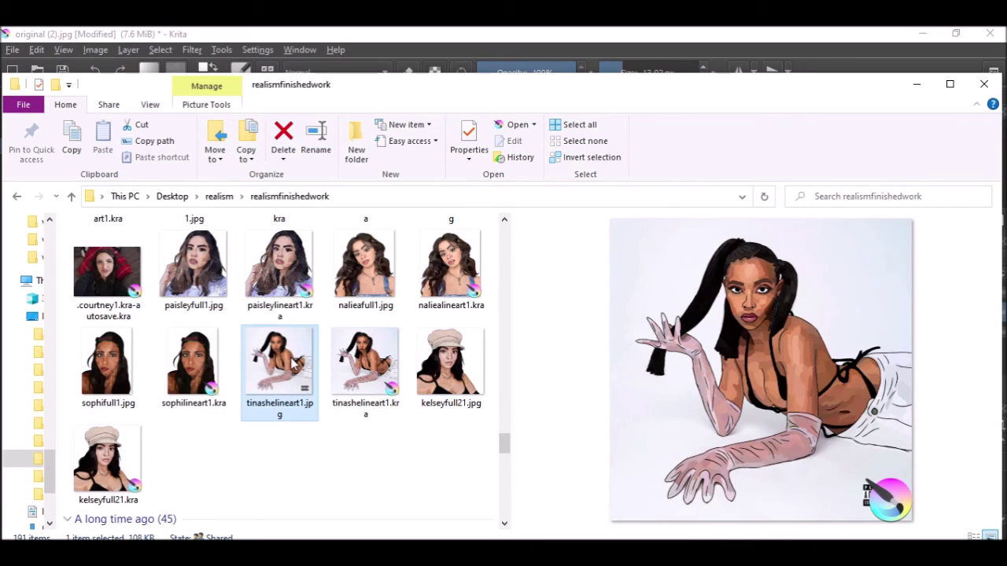
left_click(193, 362)
Step: Preview more finished portraits back up to the Earlier this week group, and return to the eye drawing in Krita
scroll(211, 358, "up", 5)
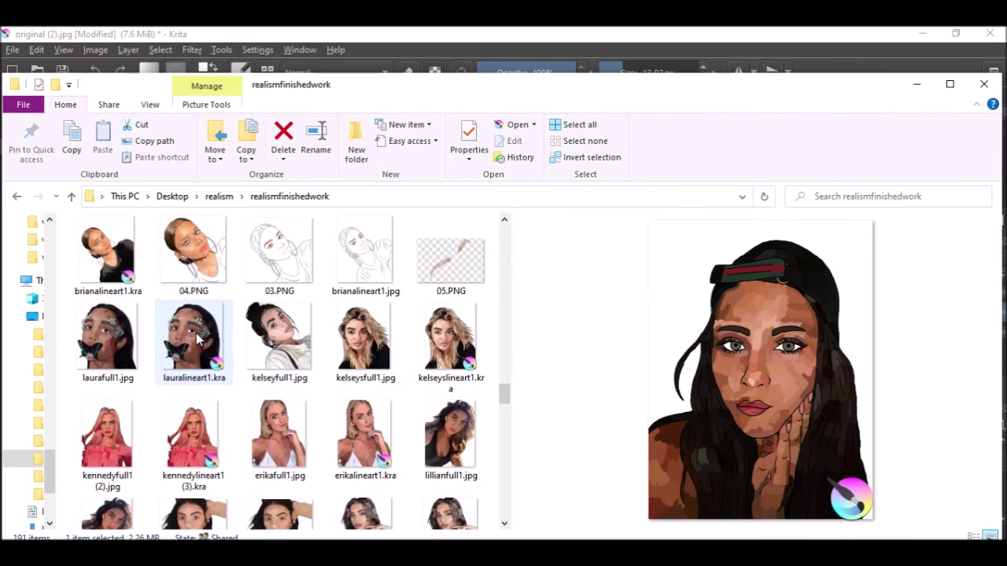
left_click(199, 337)
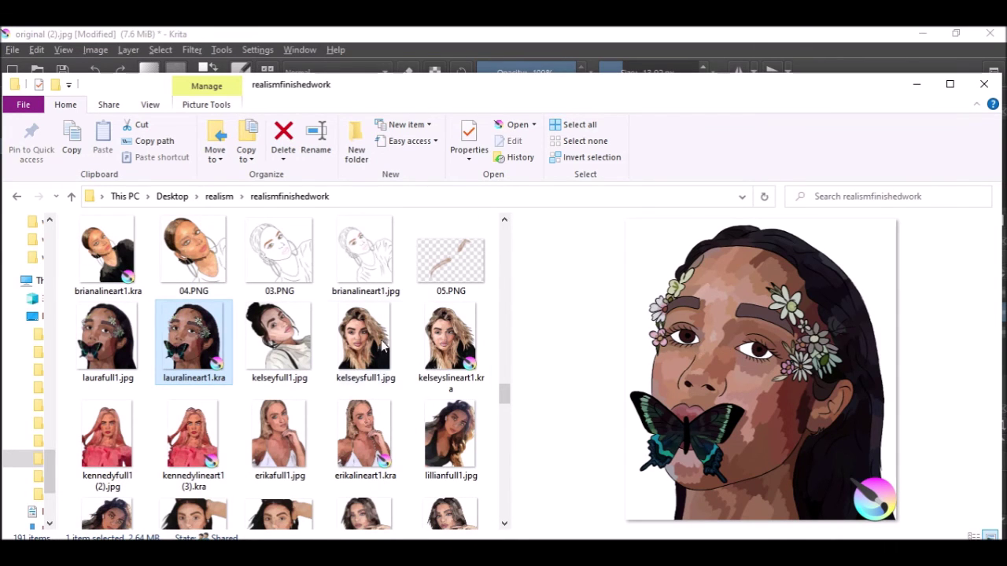
left_click(193, 250)
left_click(194, 338)
scroll(248, 317, "up", 3)
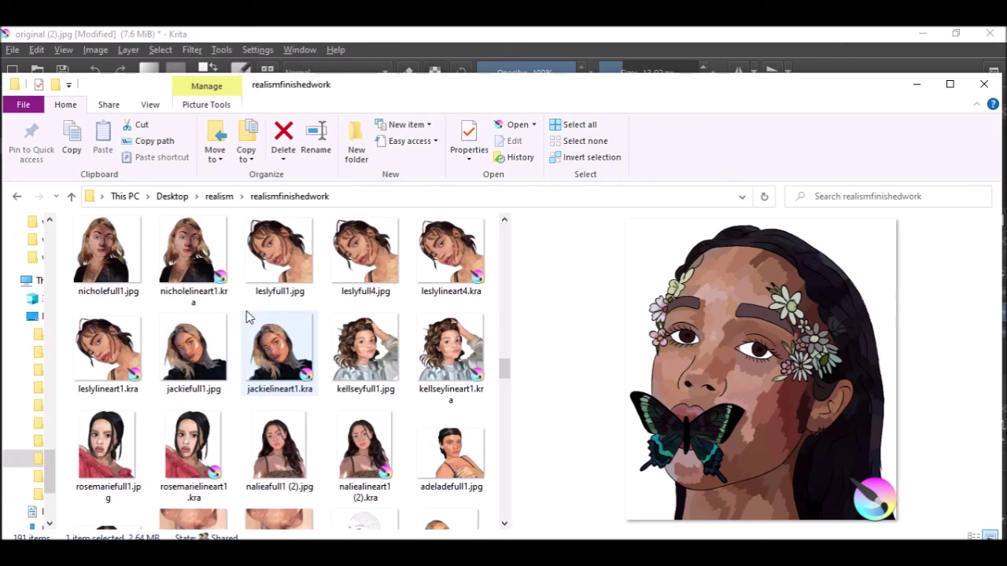
left_click(365, 252)
left_click(457, 264)
scroll(448, 264, "up", 5)
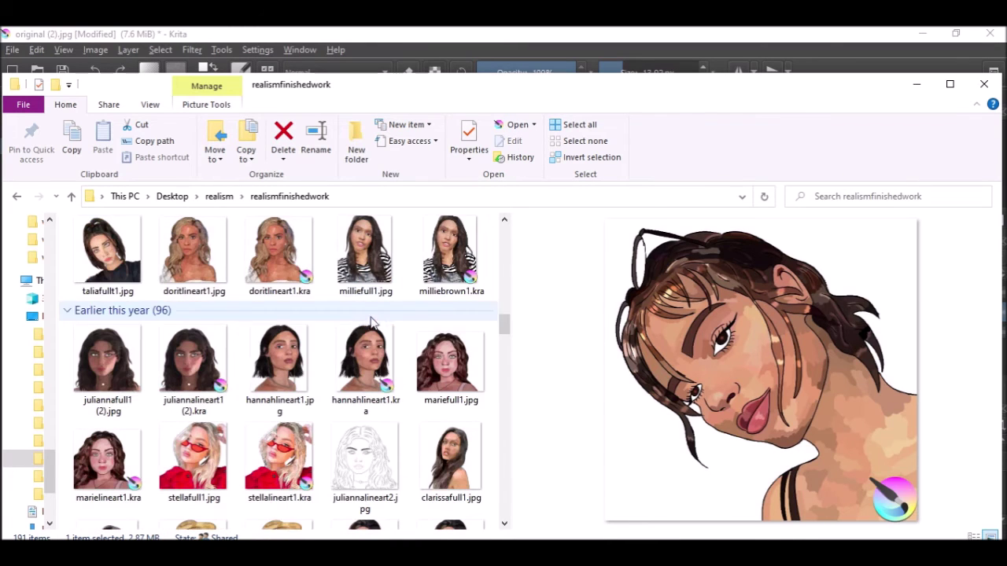
left_click(438, 262)
scroll(362, 268, "up", 5)
left_click(359, 269)
scroll(346, 315, "up", 3)
left_click(364, 307)
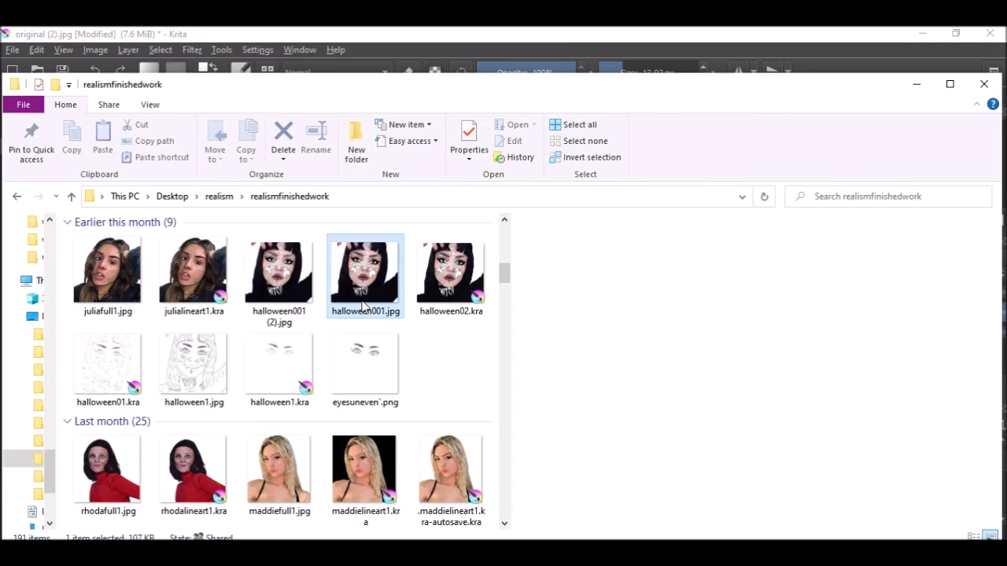
left_click(200, 289)
scroll(264, 292, "up", 5)
left_click(312, 295)
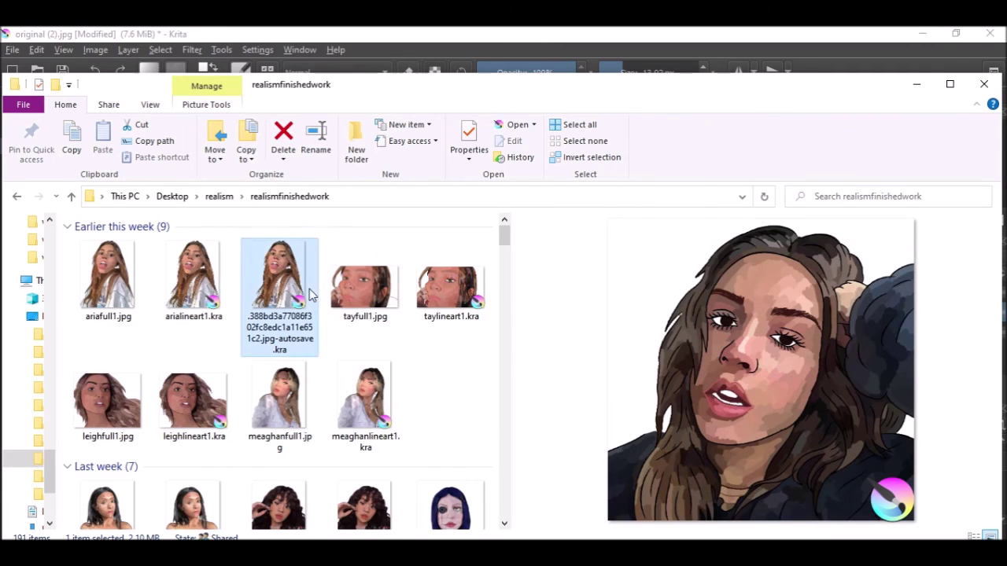
left_click(342, 286)
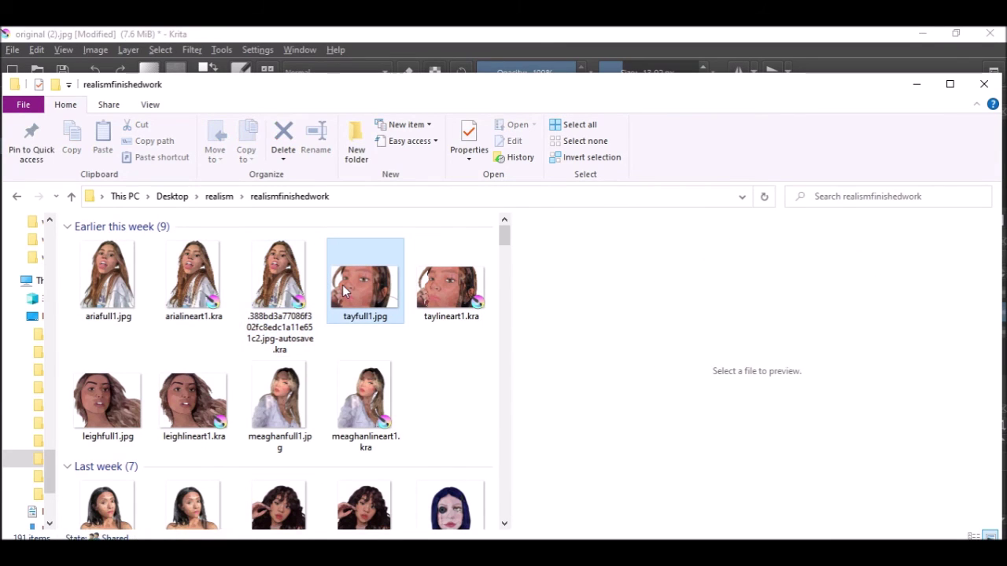
left_click(206, 393)
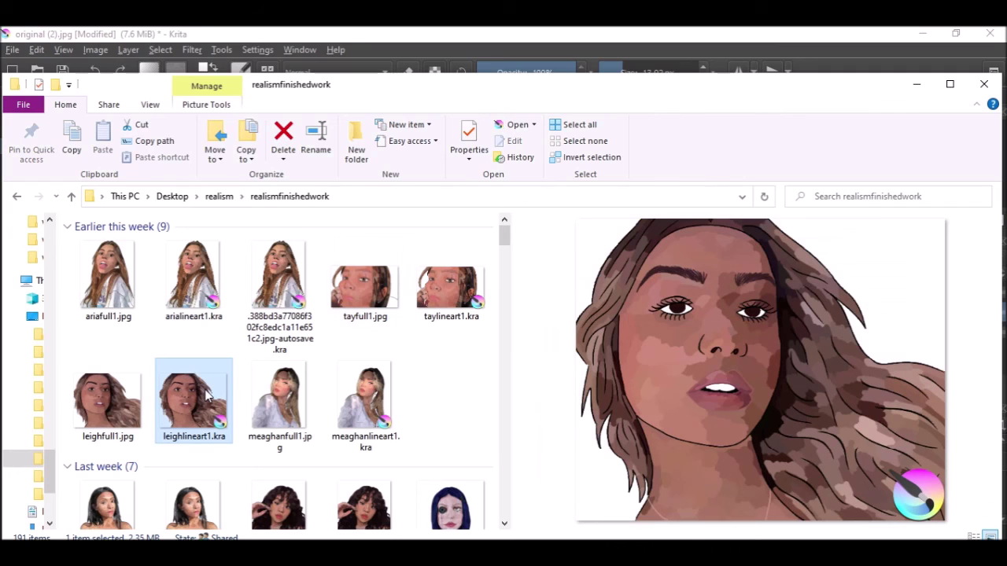
left_click(269, 407)
left_click(337, 31)
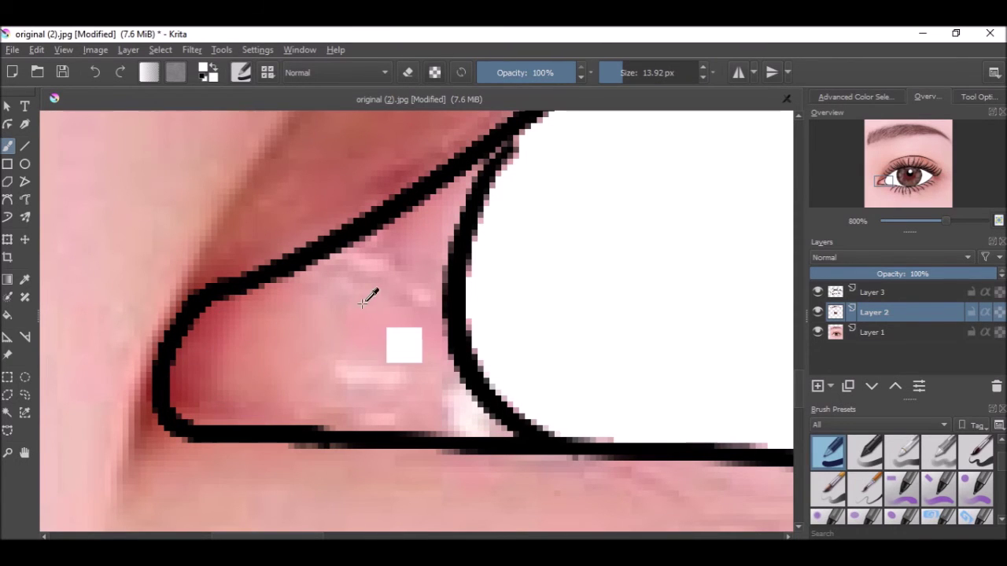
Step: Paint the tip of the eye's inner corner dark red and the area beside it pink on Layer 2, sampling colours from the photo
left_click(206, 340, "ctrl")
mouse_move(206, 335)
left_mouse_down()
mouse_move(200, 360)
mouse_move(228, 367)
mouse_move(210, 383)
mouse_move(235, 338)
left_mouse_up()
left_click(295, 305, "ctrl")
mouse_move(267, 299)
left_mouse_down()
mouse_move(286, 315)
mouse_move(310, 386)
mouse_move(274, 391)
left_mouse_up()
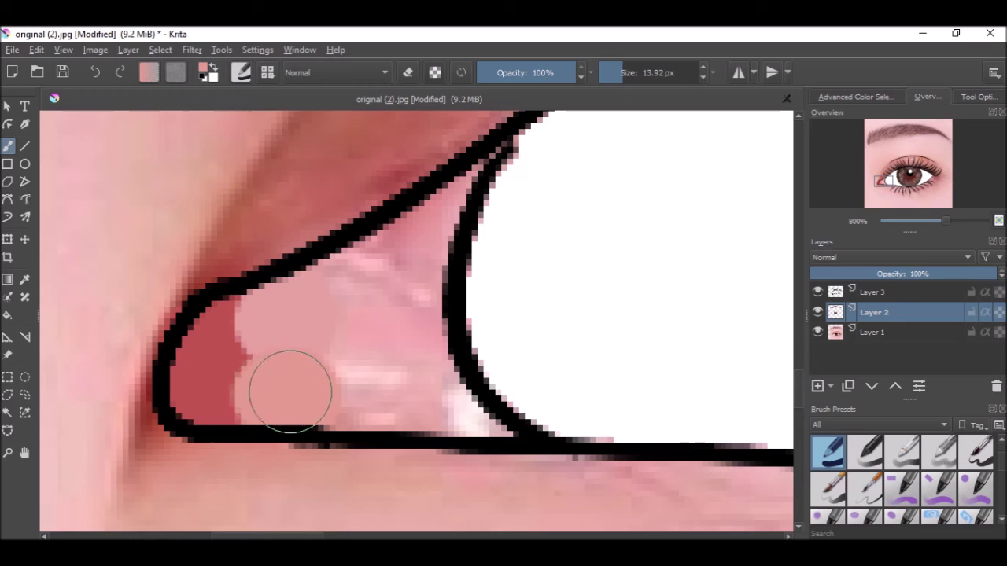
Step: Fill the middle and upper part of the inner corner with sampled pinks and cover the overrun on the eye white with white
left_click_drag(351, 333, 399, 339)
left_click(418, 244, "ctrl")
mouse_move(370, 280)
left_mouse_down()
mouse_move(393, 264)
mouse_move(473, 205)
mouse_move(498, 237)
left_mouse_up()
left_click(639, 252, "ctrl")
key("ctrl+z")
mouse_move(562, 171)
left_mouse_down()
mouse_move(545, 185)
mouse_move(519, 276)
mouse_move(514, 231)
mouse_move(537, 170)
mouse_move(569, 177)
left_mouse_up()
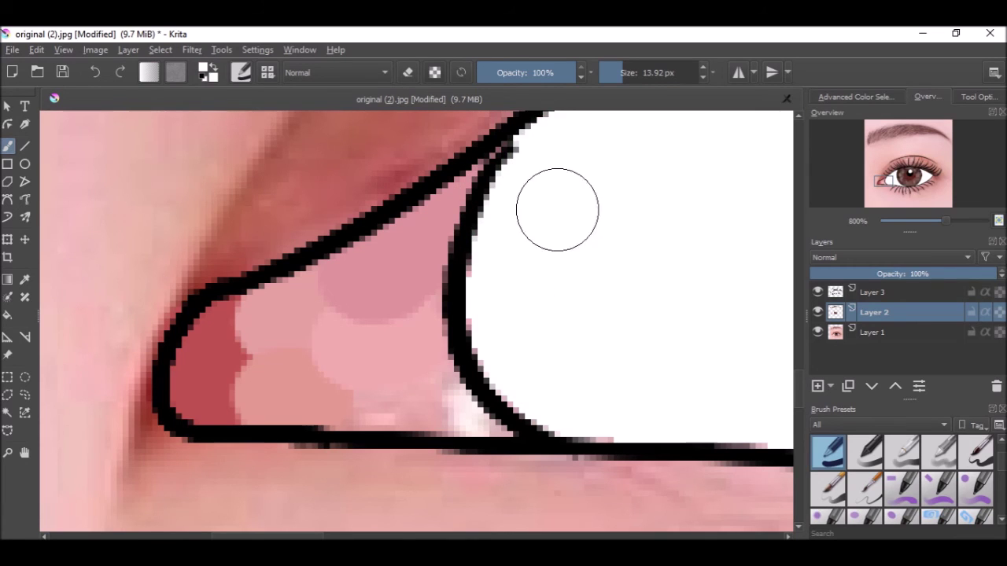
Step: Paint the lower end of the inner corner in sampled pink and near-white, and clean the adjoining eye white with white
left_click(409, 392, "ctrl")
left_click(475, 413, "ctrl")
left_click_drag(471, 406, 485, 404)
left_click(529, 378, "ctrl")
left_click_drag(522, 347, 544, 382)
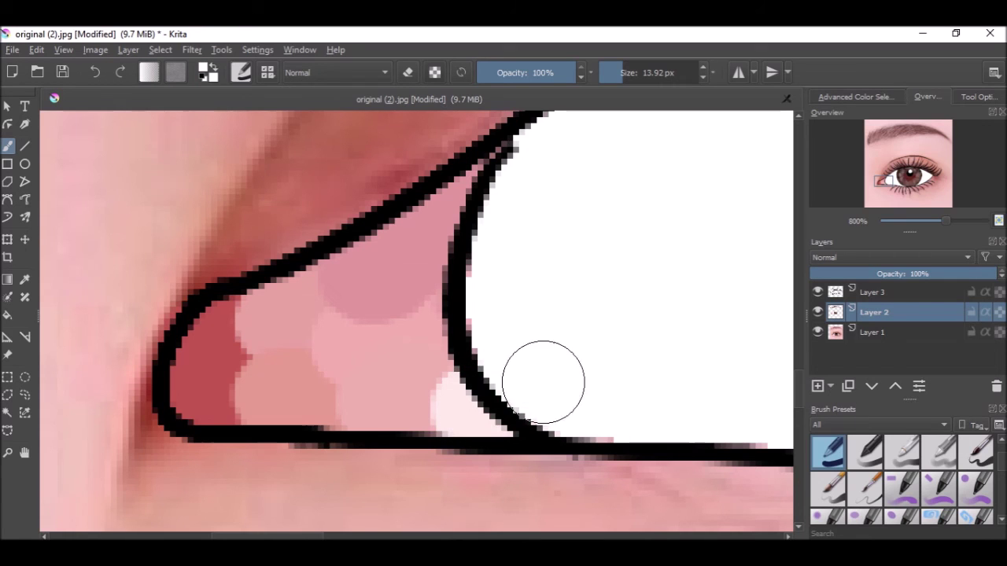
Step: Set the brush size to 8.36 px and touch up the iris's lower edge with white and sampled iris colours
scroll(347, 343, "down", 5)
scroll(385, 317, "up", 3)
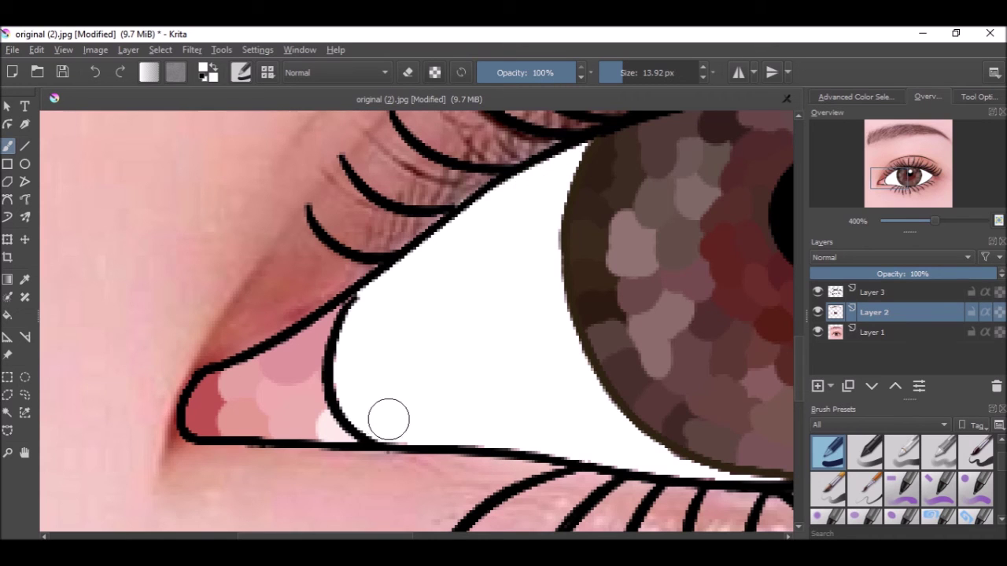
scroll(339, 348, "down", 4)
scroll(452, 393, "up", 5)
left_click(623, 63)
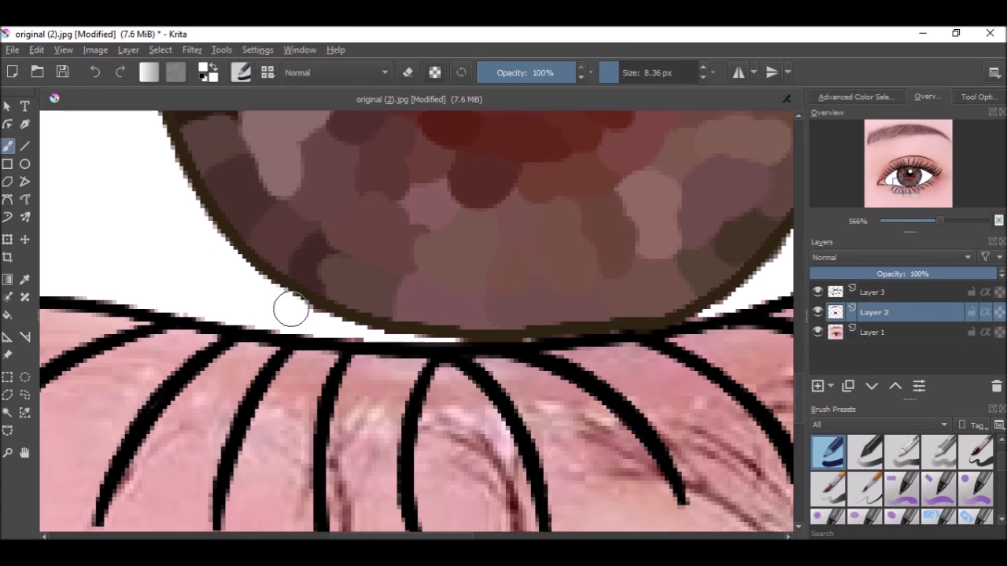
mouse_move(342, 329)
left_mouse_down()
mouse_move(544, 334)
mouse_move(682, 307)
mouse_move(680, 280)
mouse_move(659, 299)
mouse_move(599, 308)
mouse_move(689, 286)
mouse_move(582, 304)
mouse_move(652, 300)
mouse_move(449, 309)
mouse_move(486, 318)
left_mouse_up()
left_click(688, 272, "ctrl")
left_click(513, 304, "ctrl")
Step: Examine the coloured eye with the photo on Layer 1 hidden, and compare it with the photo shown again
scroll(442, 274, "down", 4)
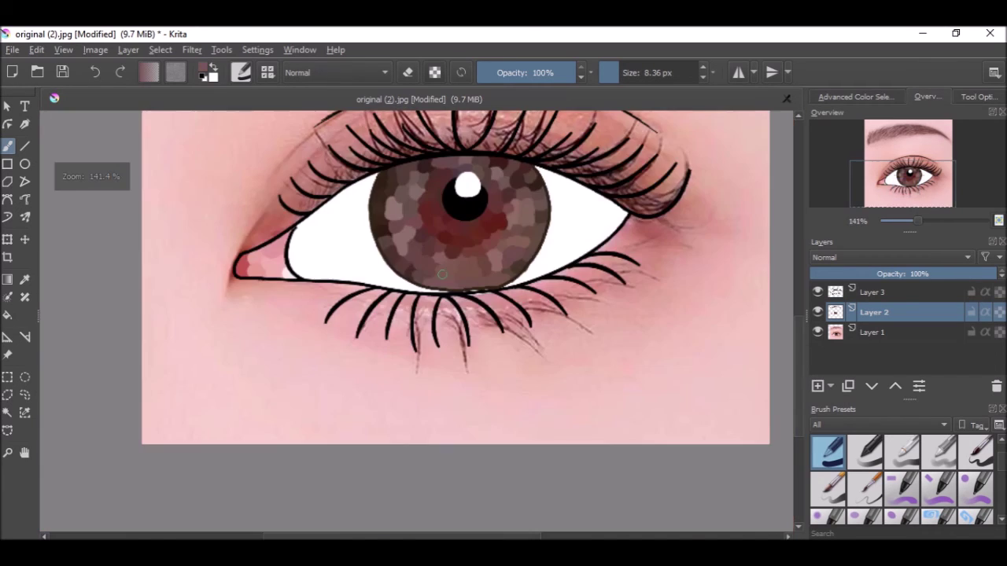
scroll(439, 238, "up", 2)
scroll(523, 265, "down", 3)
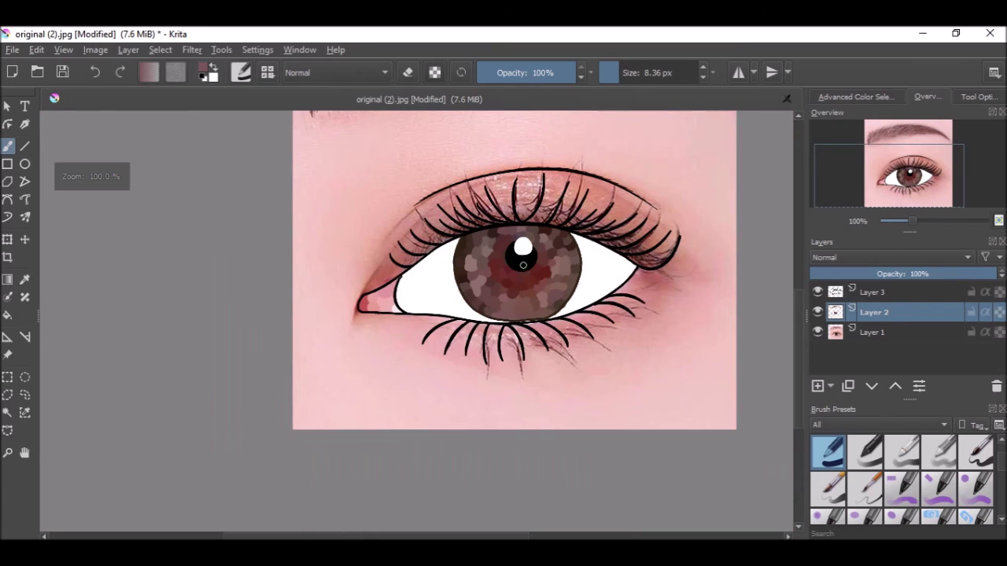
left_click(817, 332)
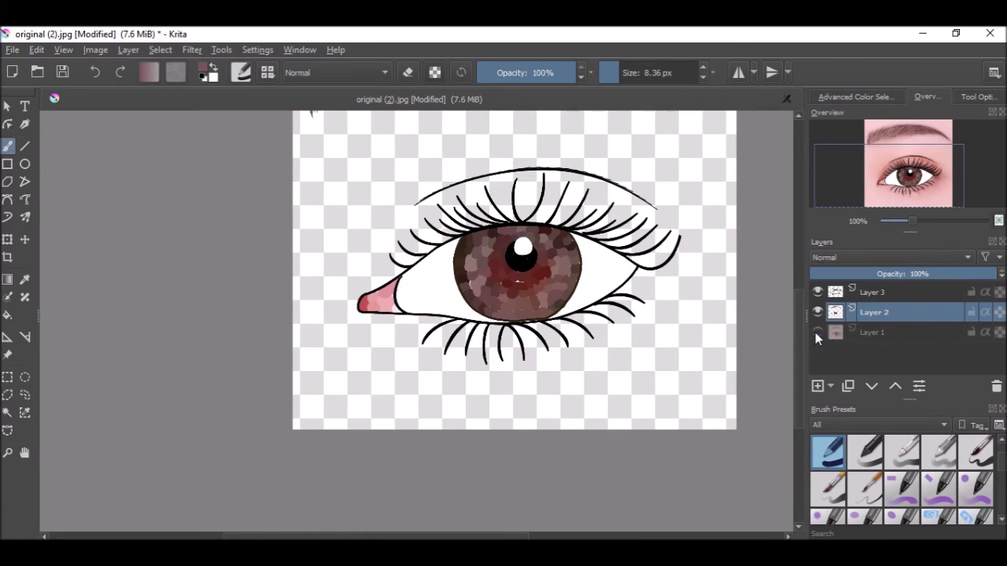
scroll(495, 283, "down", 2)
scroll(492, 286, "up", 4)
scroll(493, 286, "down", 3)
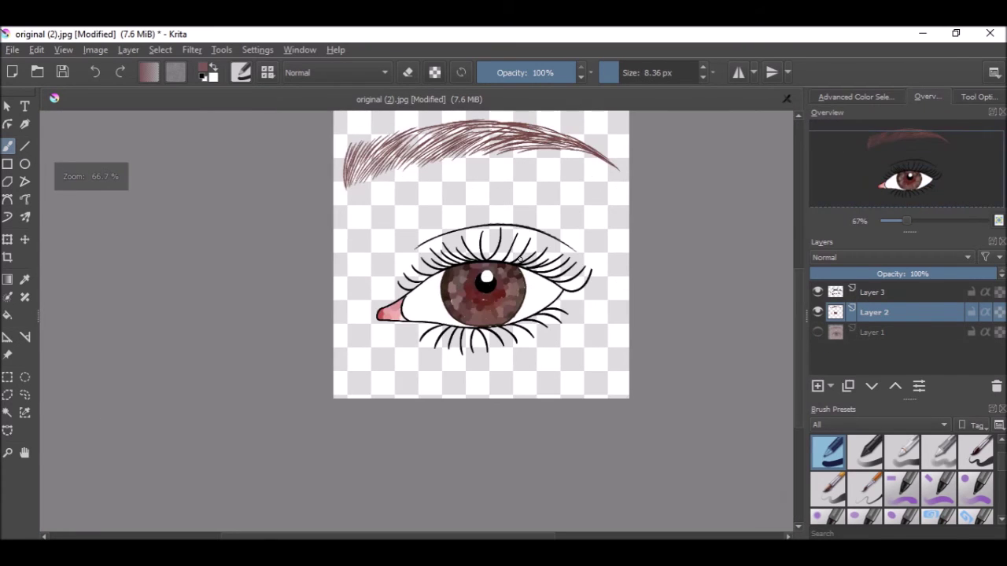
left_click(818, 332)
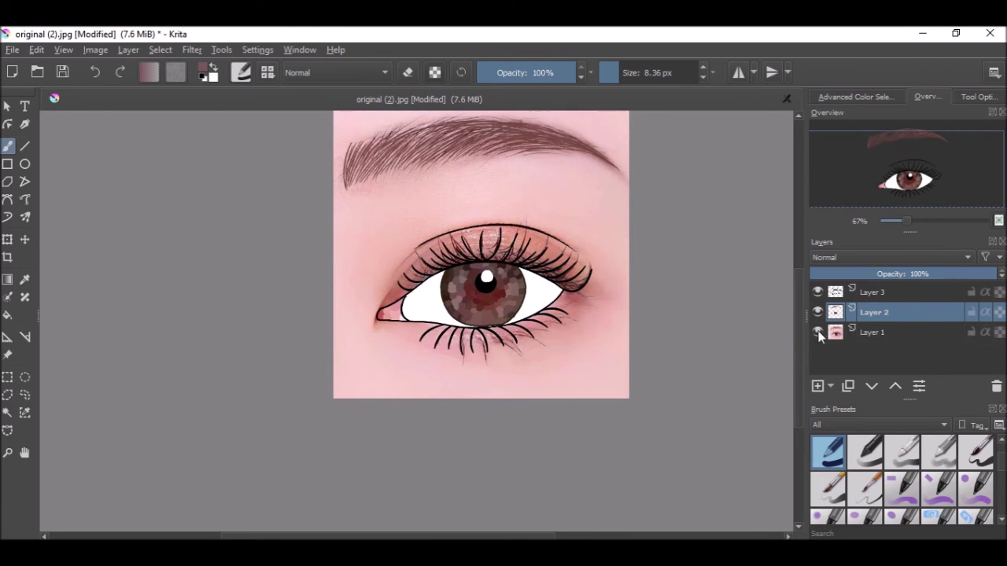
scroll(463, 215, "up", 3)
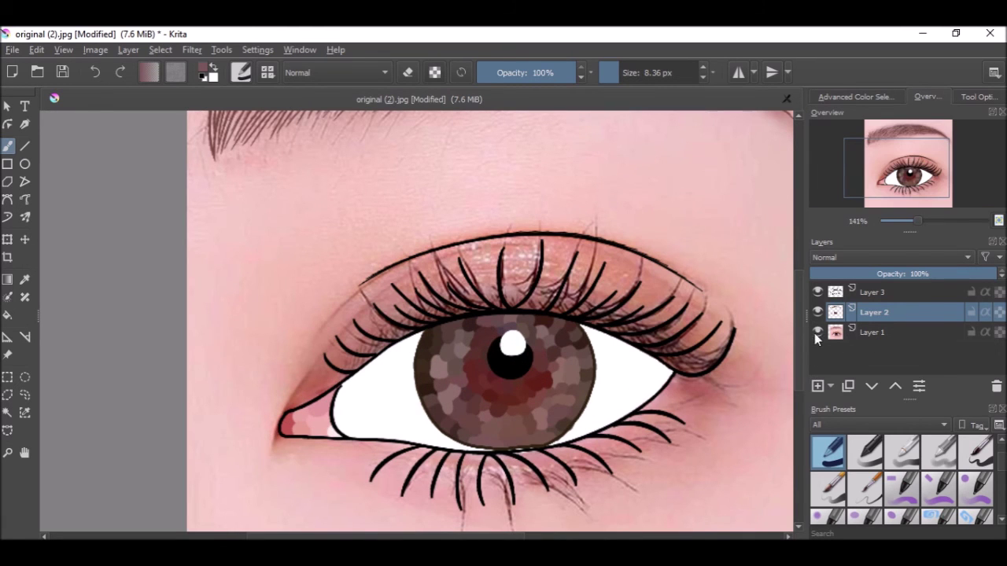
Step: Make Layer 2 active and choose the Overlay-mode glow brush from the realism brushes presets
left_click(835, 292)
scroll(531, 325, "up", 3)
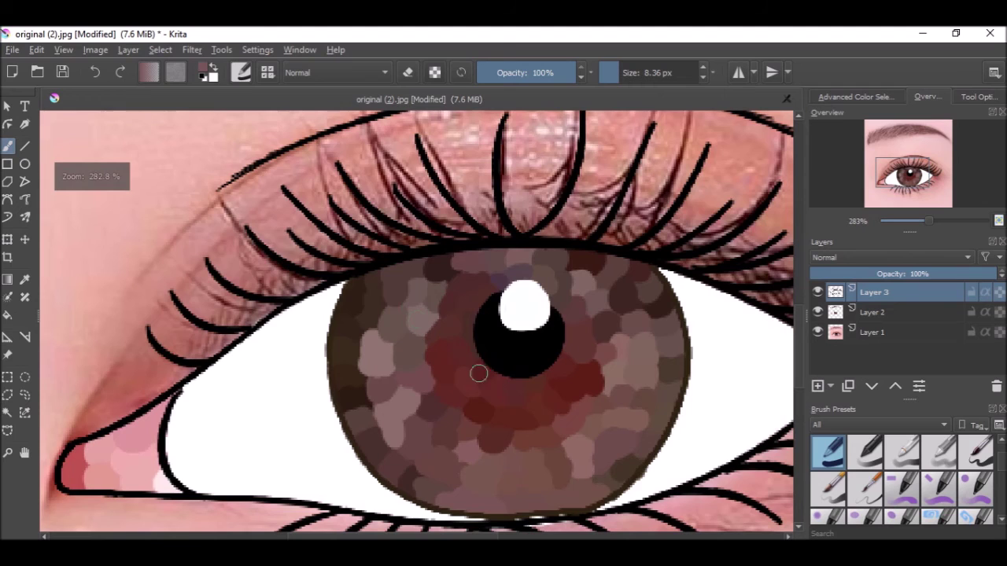
left_click(871, 317)
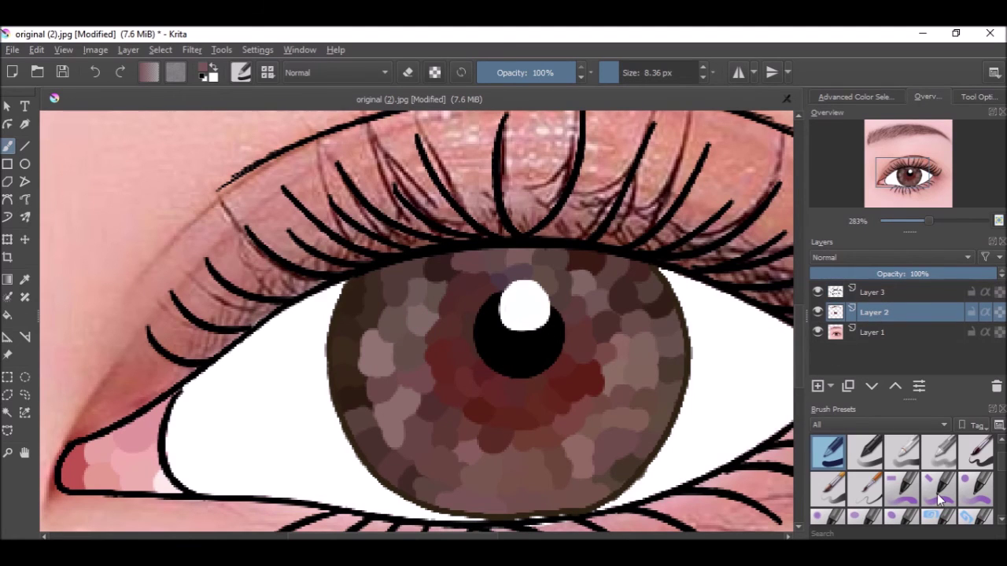
left_click(268, 73)
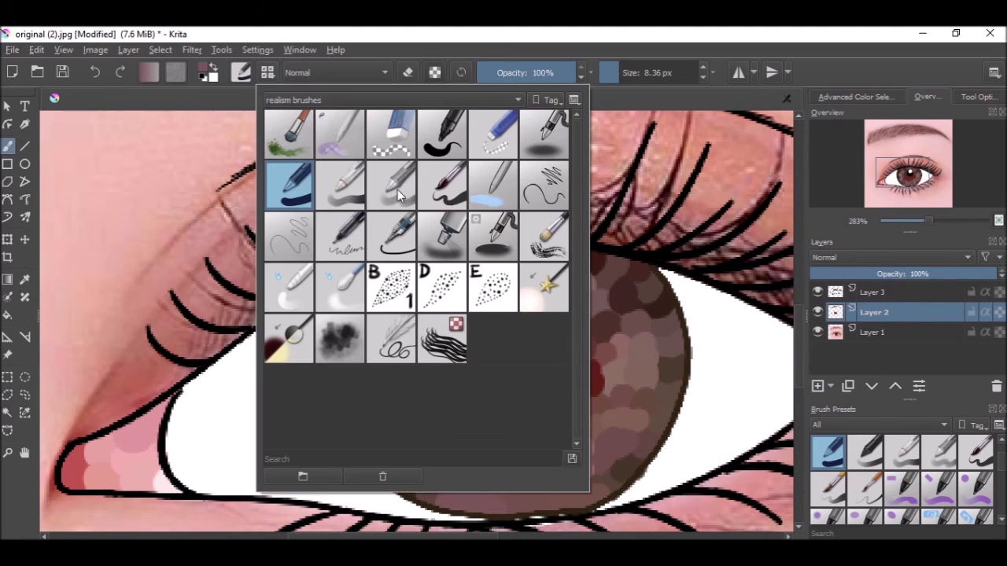
left_click(291, 338)
left_click(710, 33)
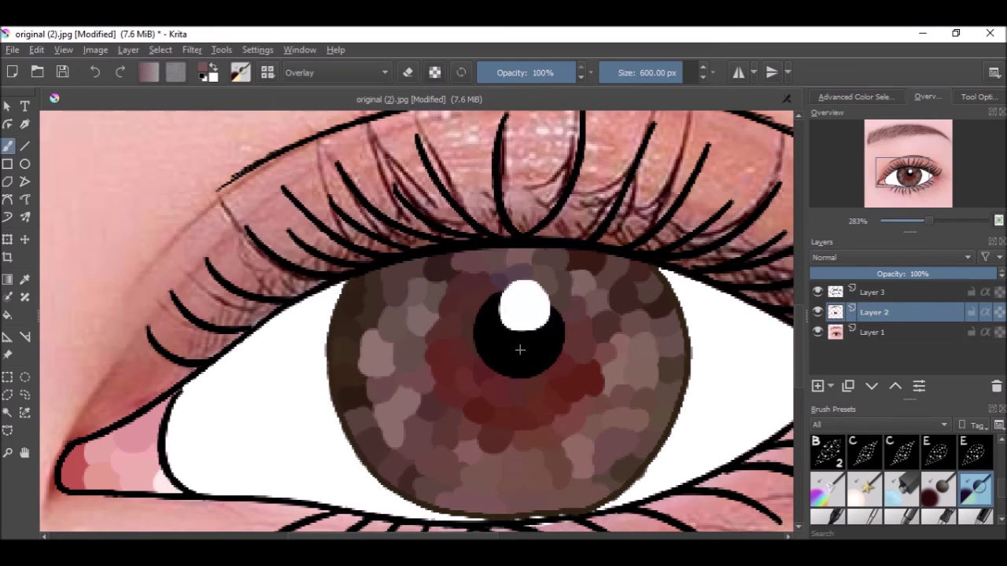
Step: Try the Overlay brush on the iris just below the pupil, including in white at a reduced size, and undo the strokes
left_click(498, 390)
key("ctrl+z")
left_click_drag(633, 76, 625, 73)
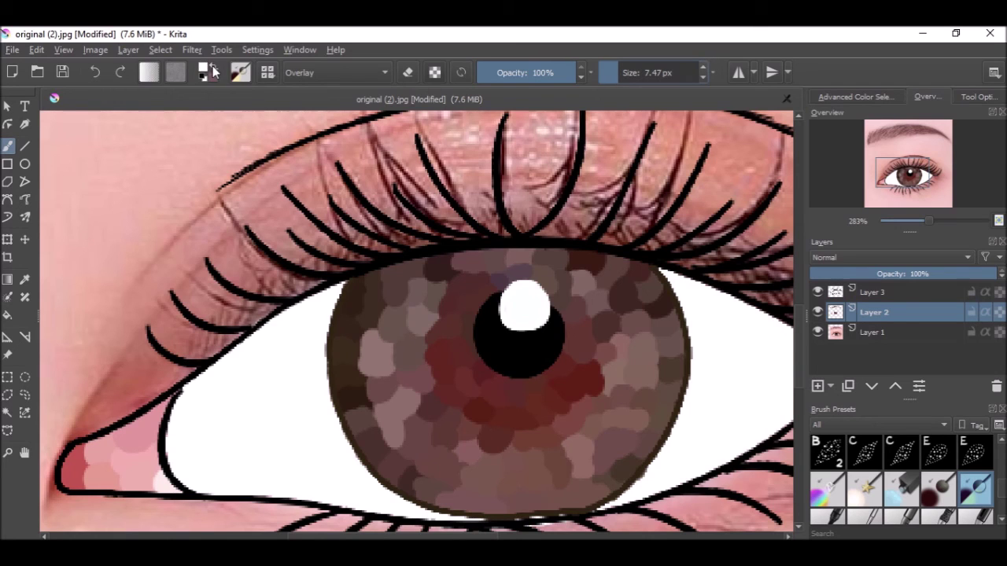
mouse_move(534, 377)
left_mouse_down()
mouse_move(446, 367)
mouse_move(524, 382)
mouse_move(546, 417)
left_mouse_up()
key("ctrl+z")
key("ctrl+z")
Step: Paint a soft glow around the pupil on Layer 2 in white with the Overlay brush at 23.32 px
mouse_move(499, 319)
left_mouse_down()
mouse_move(480, 366)
mouse_move(533, 377)
mouse_move(558, 360)
mouse_move(560, 328)
mouse_move(547, 311)
mouse_move(458, 321)
mouse_move(496, 306)
left_mouse_up()
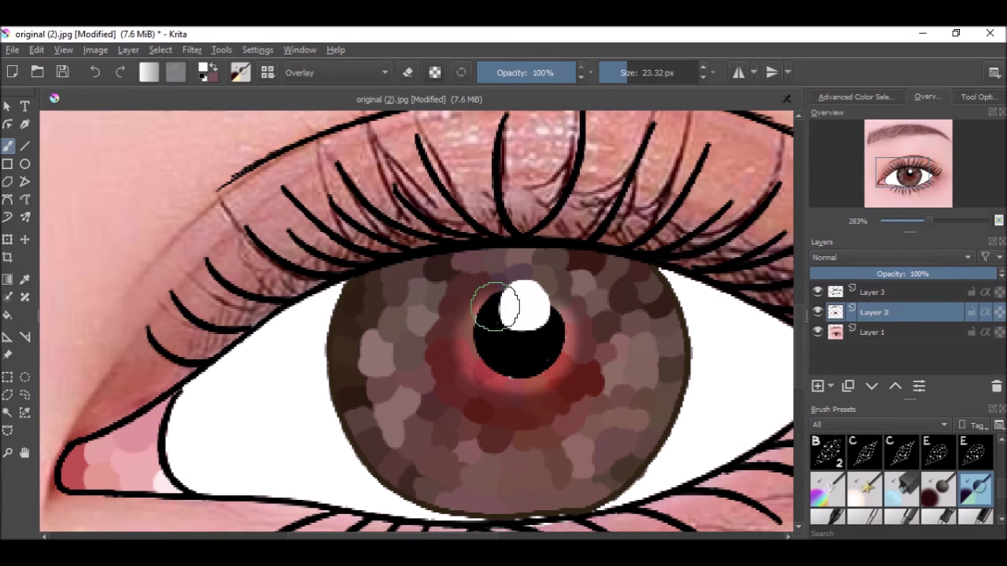
scroll(486, 328, "down", 4)
scroll(504, 338, "up", 5)
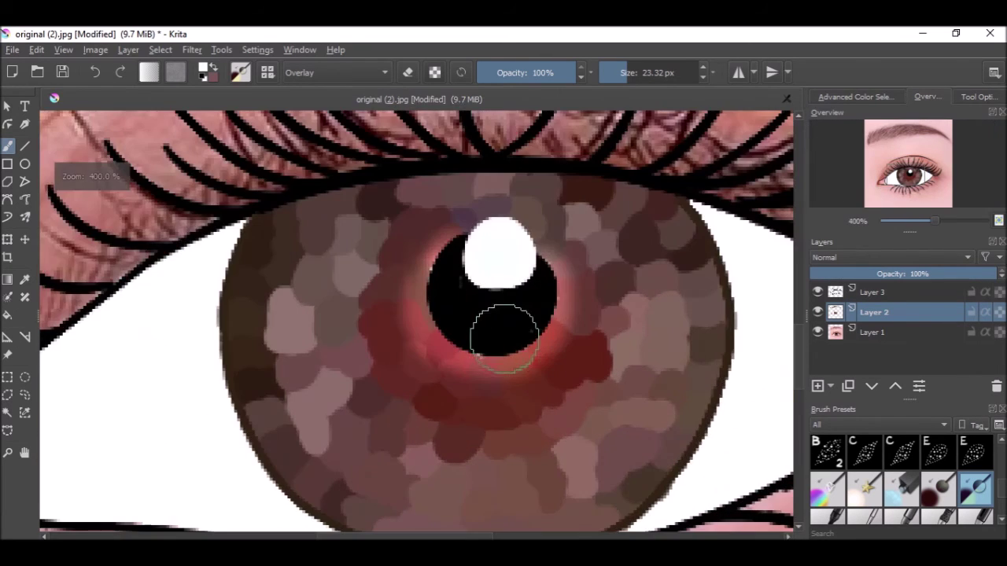
Step: Brighten the iris around the upper edge of the pupil's white highlight with the 23.32 px Overlay brush
mouse_move(533, 258)
left_mouse_down()
mouse_move(550, 305)
mouse_move(544, 269)
left_mouse_up()
key("ctrl+z")
scroll(544, 269, "down", 4)
scroll(517, 299, "up", 5)
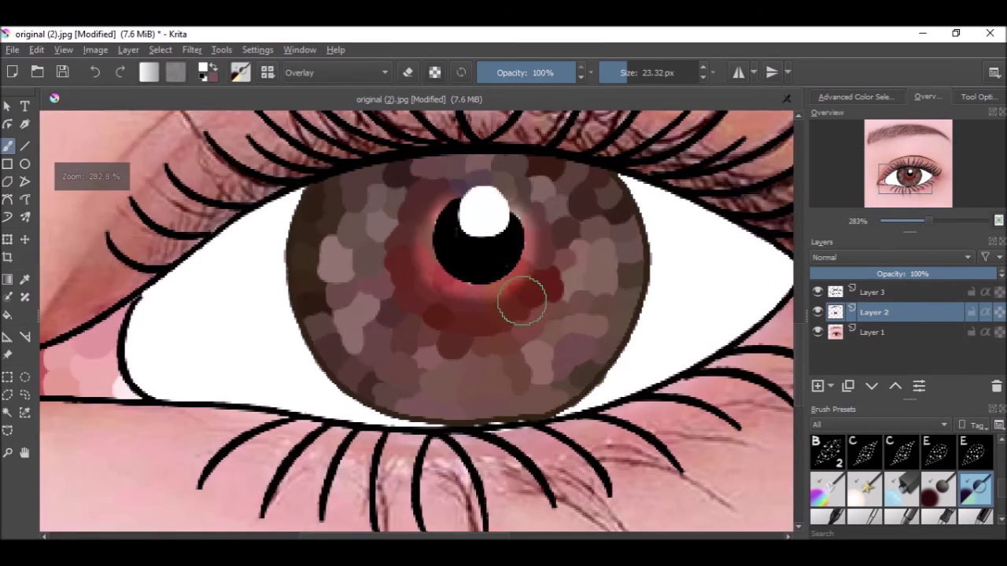
scroll(503, 302, "down", 5)
scroll(472, 279, "up", 6)
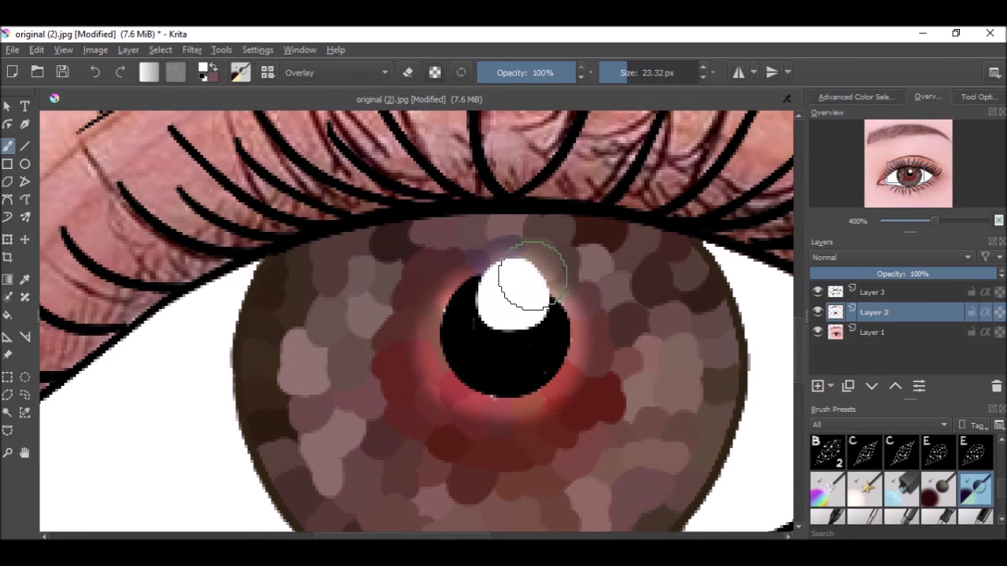
scroll(582, 322, "down", 4)
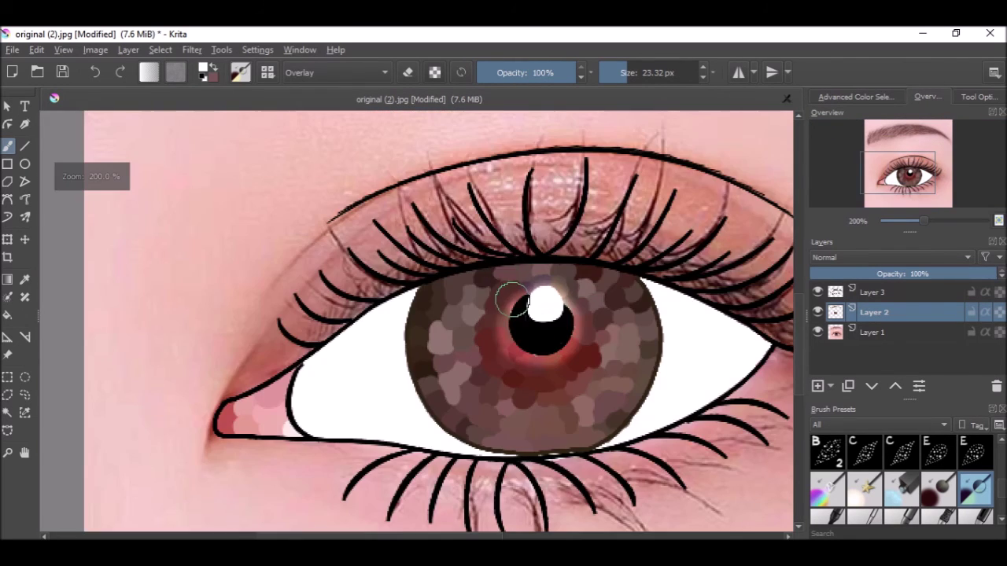
scroll(503, 358, "up", 1)
scroll(504, 358, "up", 2)
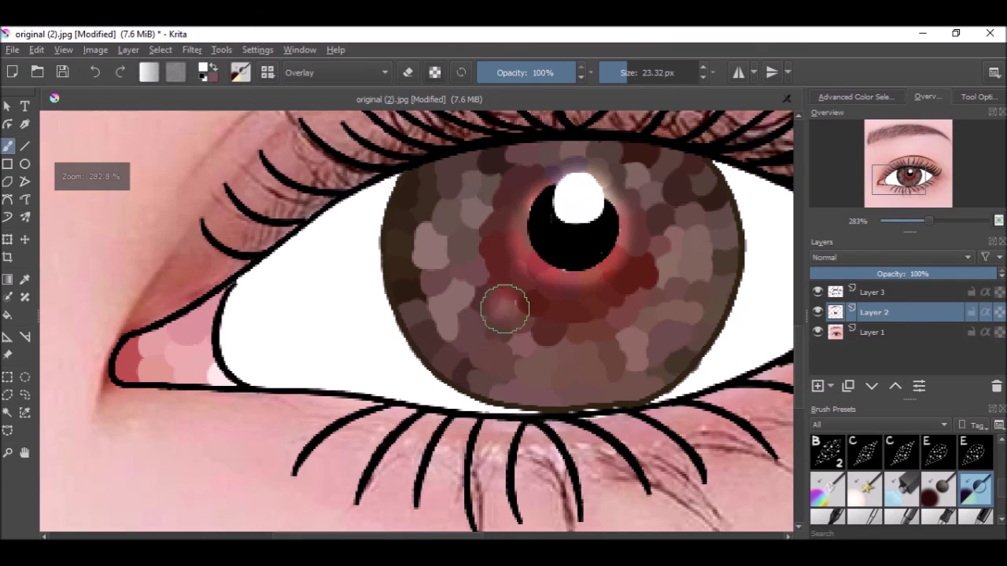
Step: Try a single large Overlay dab over the iris at 412.43 px and undo it
left_click(667, 73)
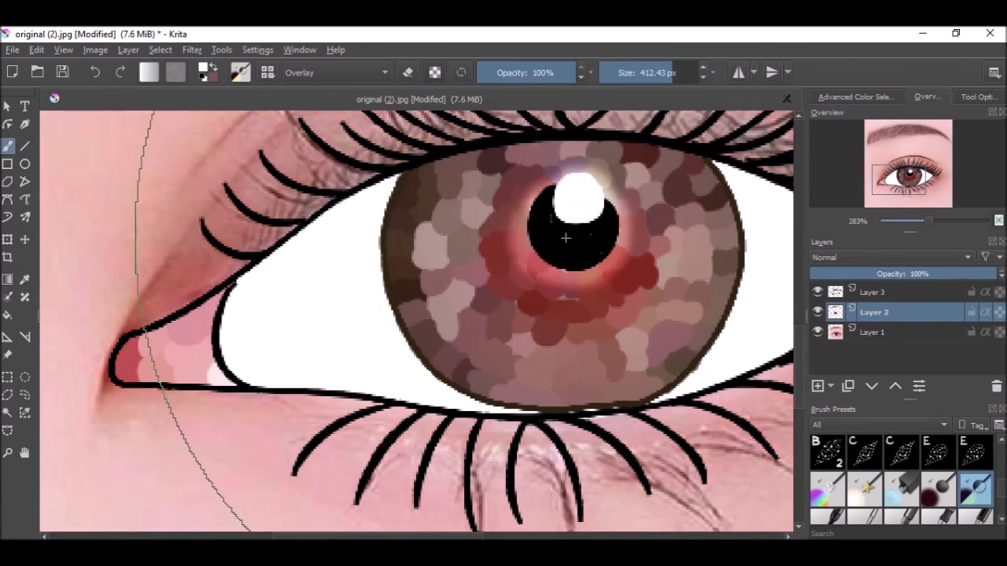
scroll(588, 203, "down", 4)
scroll(525, 230, "up", 3)
scroll(520, 267, "down", 3)
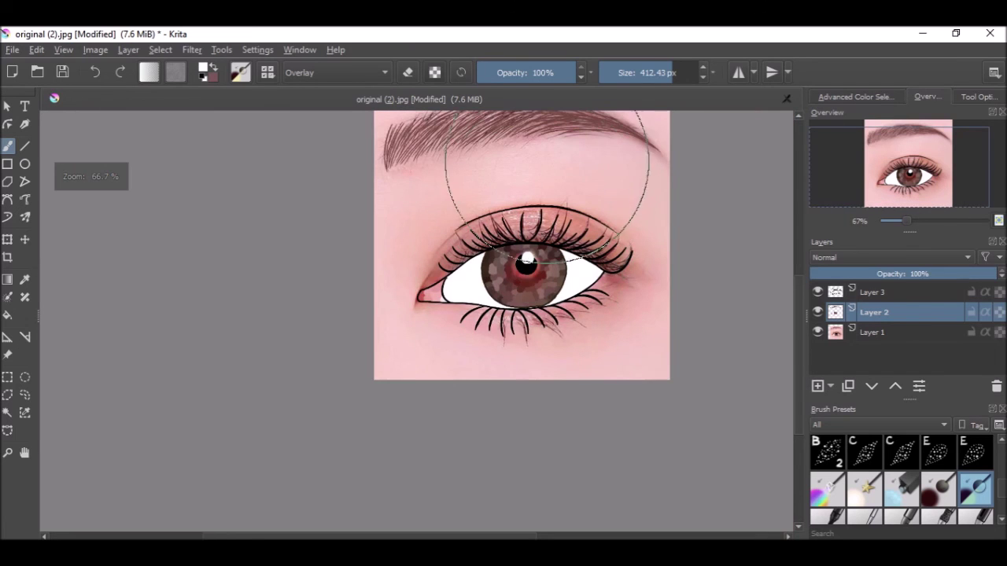
Step: Try the Overlay brush at 29.29 px on the lower iris and around the highlight, and undo the strokes
left_click(632, 72)
scroll(528, 276, "up", 1)
scroll(528, 277, "up", 4)
mouse_move(386, 304)
left_mouse_down()
mouse_move(314, 303)
mouse_move(348, 349)
mouse_move(418, 364)
left_mouse_up()
key("ctrl+z")
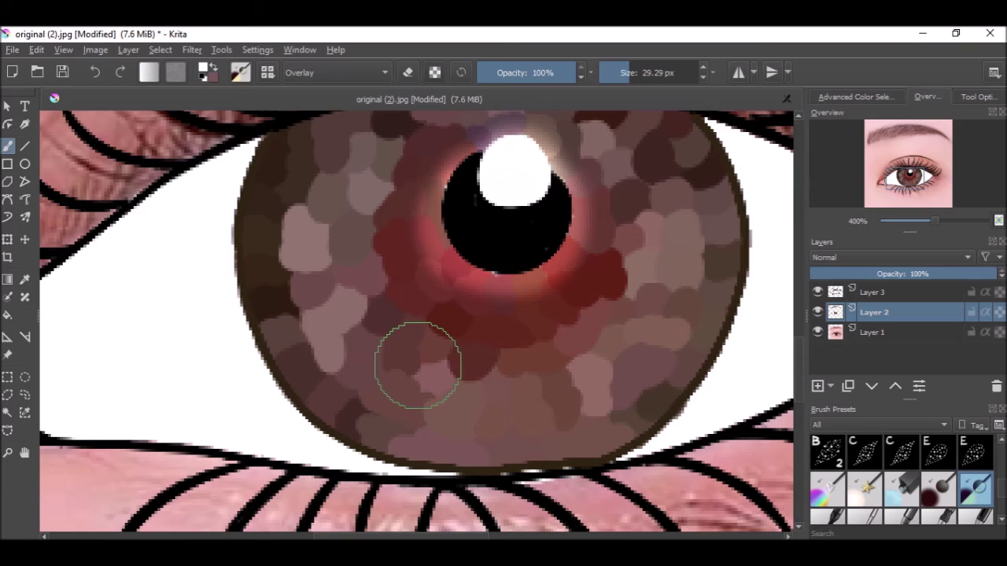
scroll(417, 346, "down", 3)
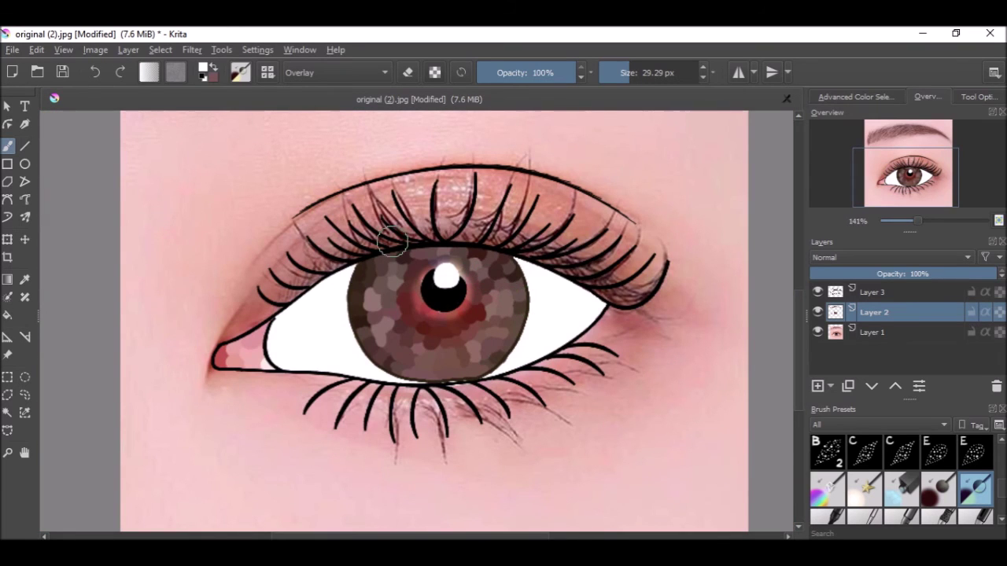
scroll(437, 258, "up", 4)
left_click_drag(454, 278, 475, 313)
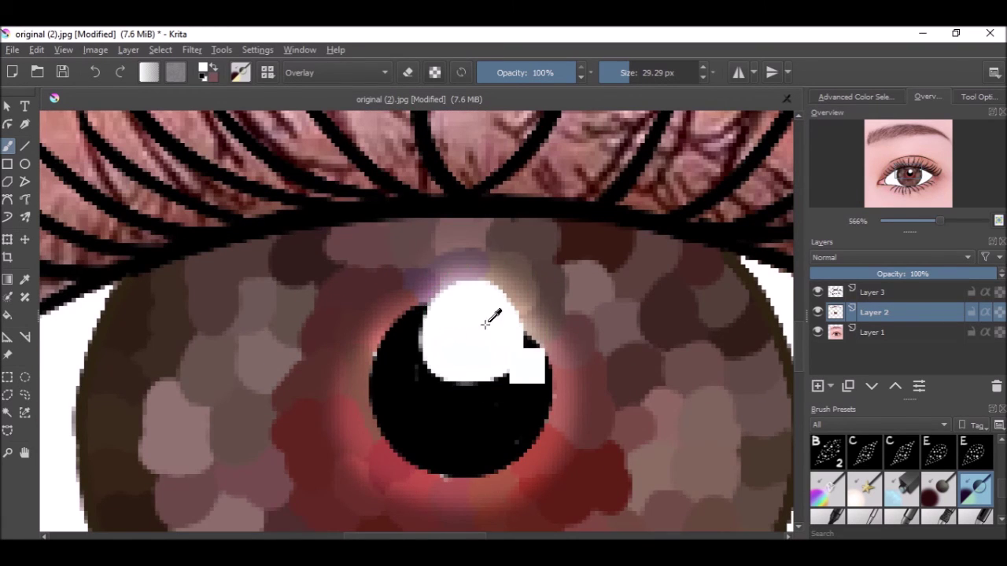
scroll(366, 159, "down", 3)
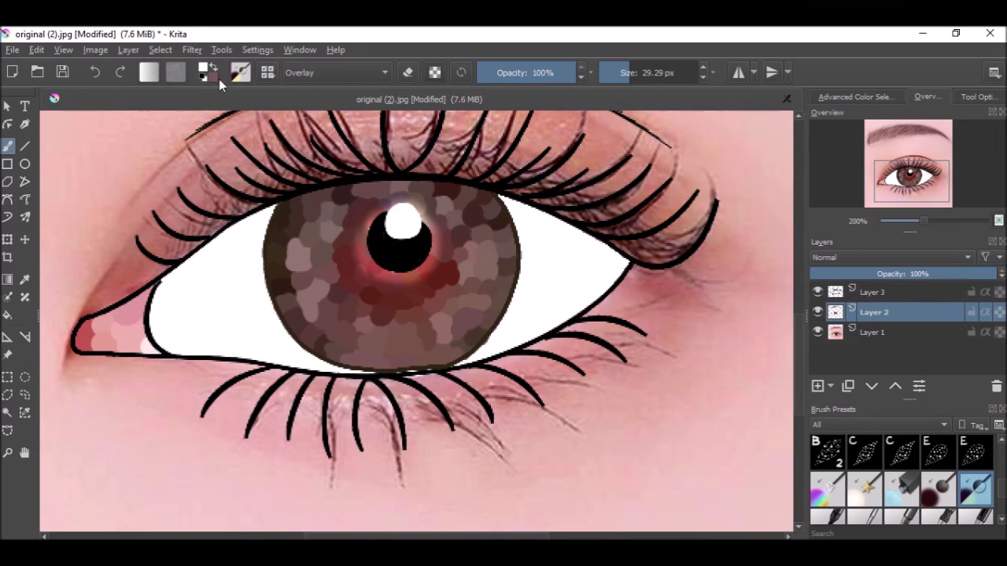
Step: Choose the Essentials Airbrush preset from the realism brushes
left_click(240, 73)
left_click(266, 73)
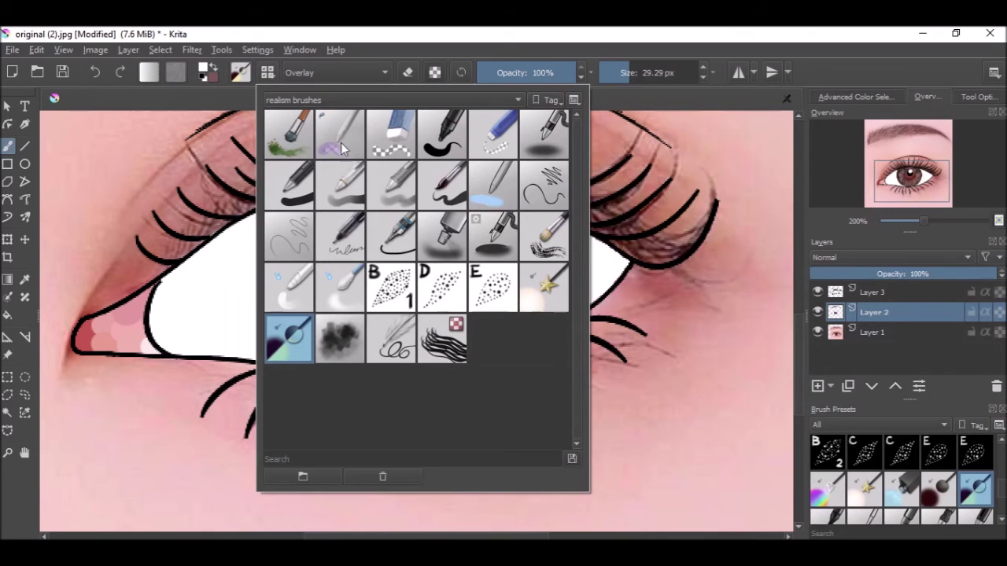
left_click(459, 246)
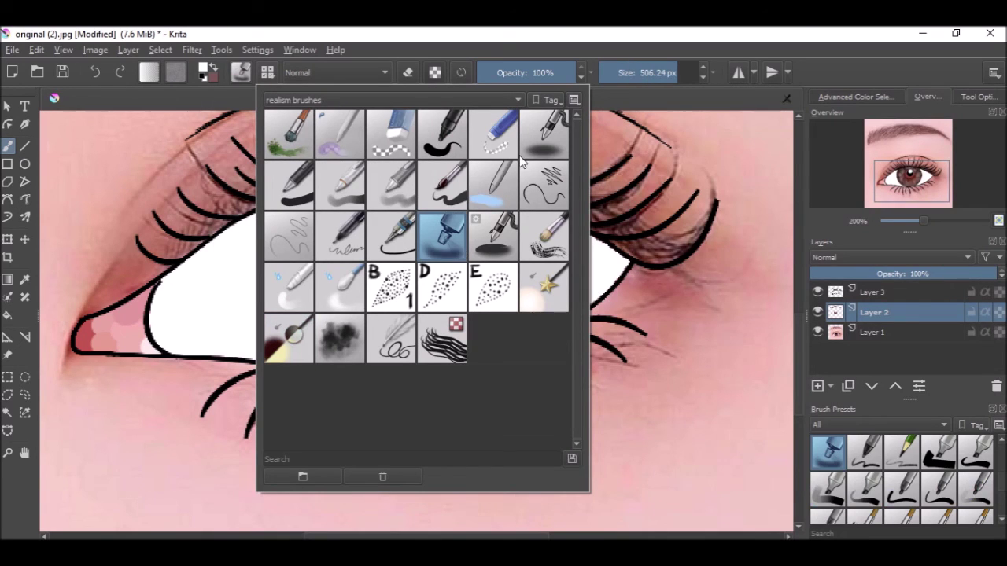
Step: Switch to File Explorer to look at the realismfinishedwork folder, and return to the eye drawing in Krita
left_click(132, 551)
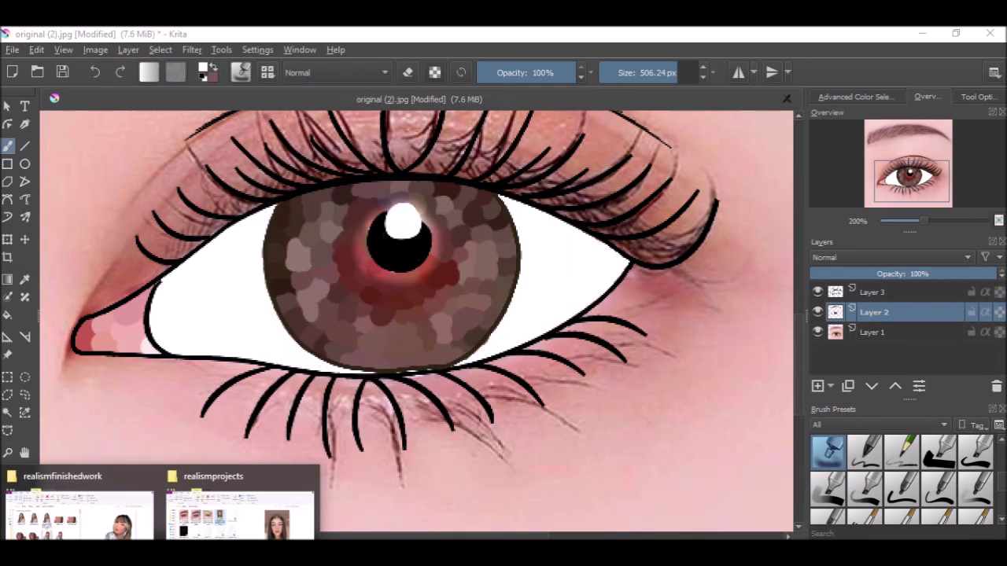
left_click(132, 534)
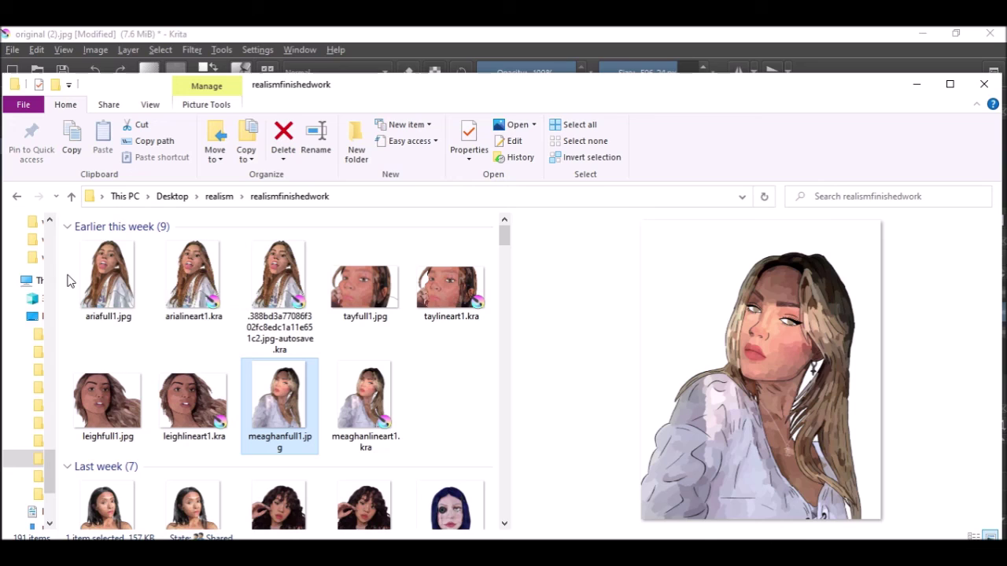
left_click(467, 33)
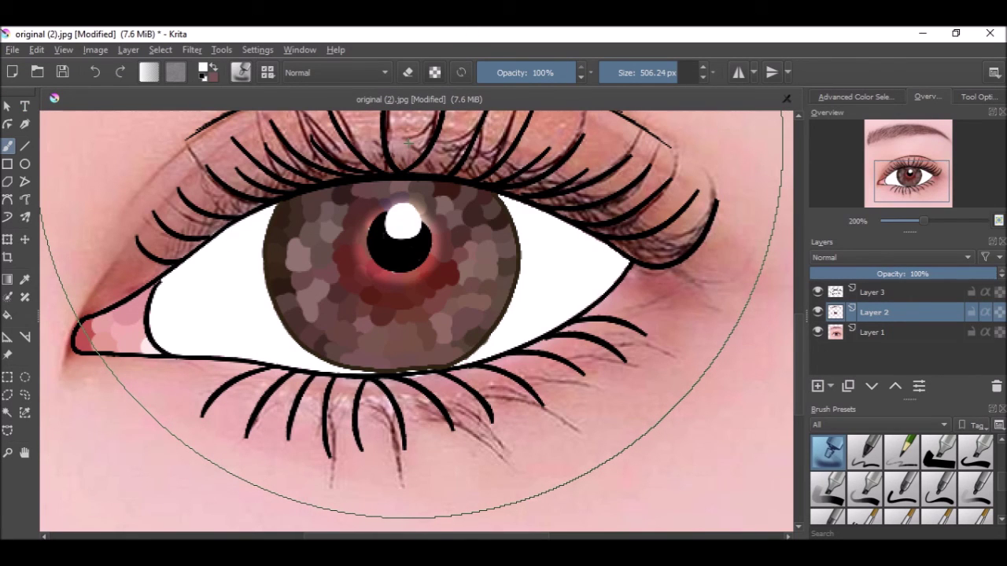
Step: Try the airbrush at 11.47 px on the iris below the pupil and, in black, on the highlight, and undo the strokes
left_click(619, 73)
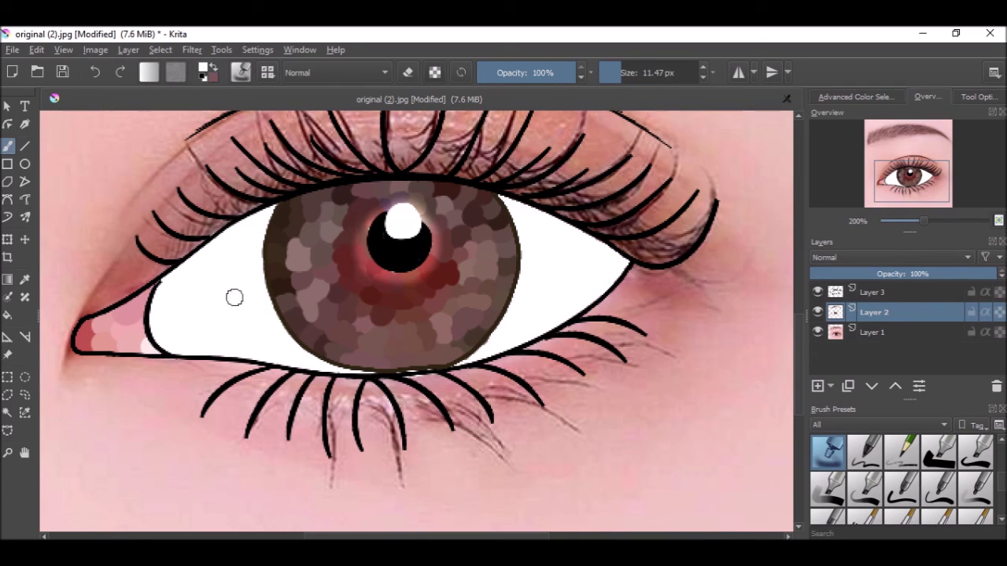
left_click_drag(432, 301, 414, 281)
key("ctrl+z")
key("ctrl+z")
scroll(304, 214, "down", 3)
scroll(303, 229, "up", 5)
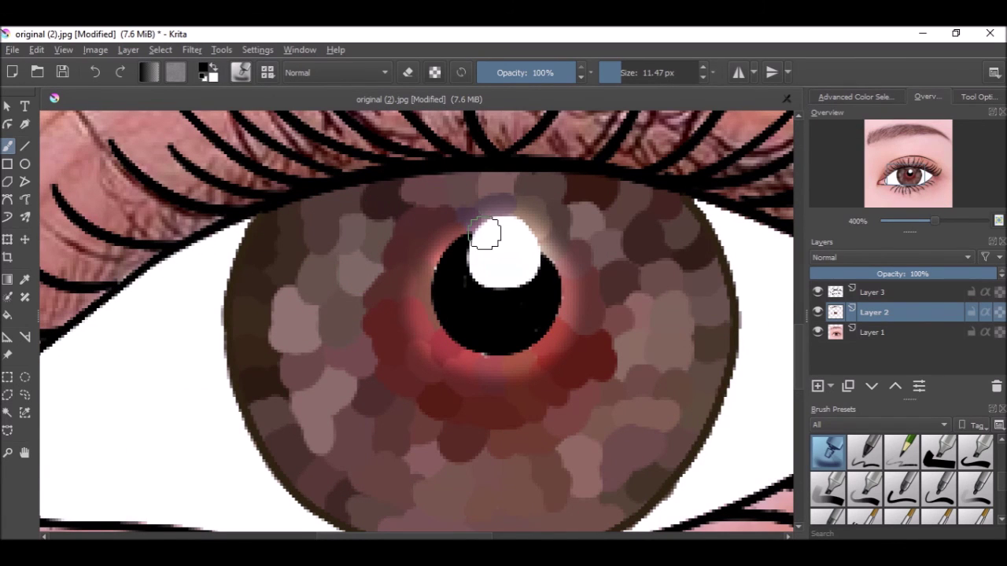
left_click_drag(516, 234, 527, 239)
key("ctrl+z")
Step: Try the FX blur light brush at 15.27 px on the white highlight and the pupil's lower edge, and undo the strokes
left_click(239, 72)
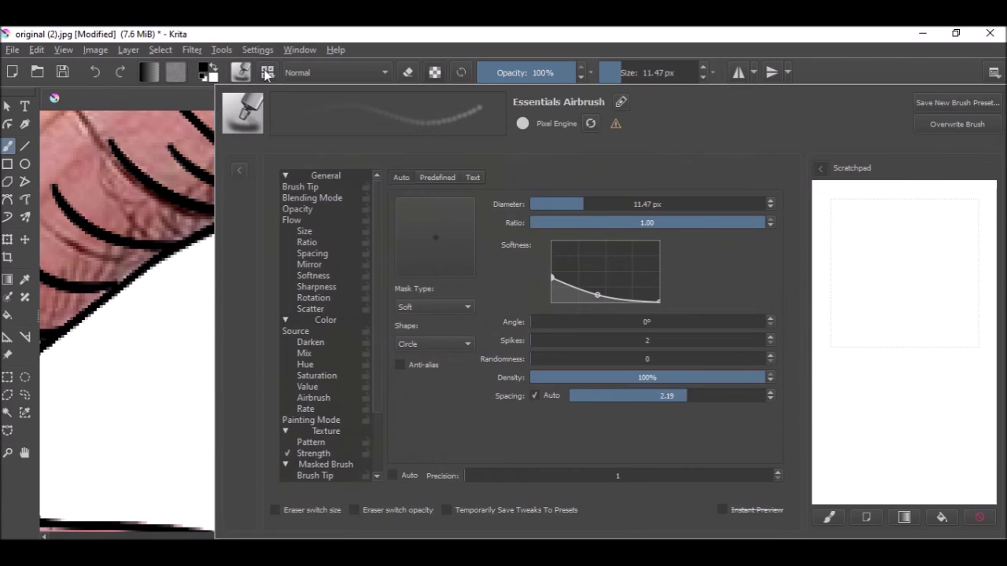
left_click(267, 73)
left_click(488, 256)
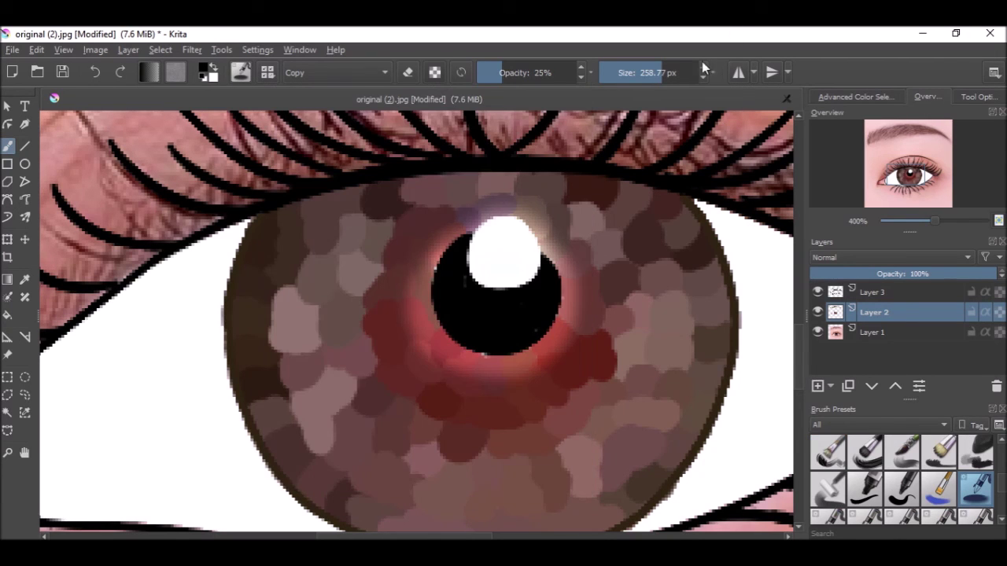
left_click(623, 73)
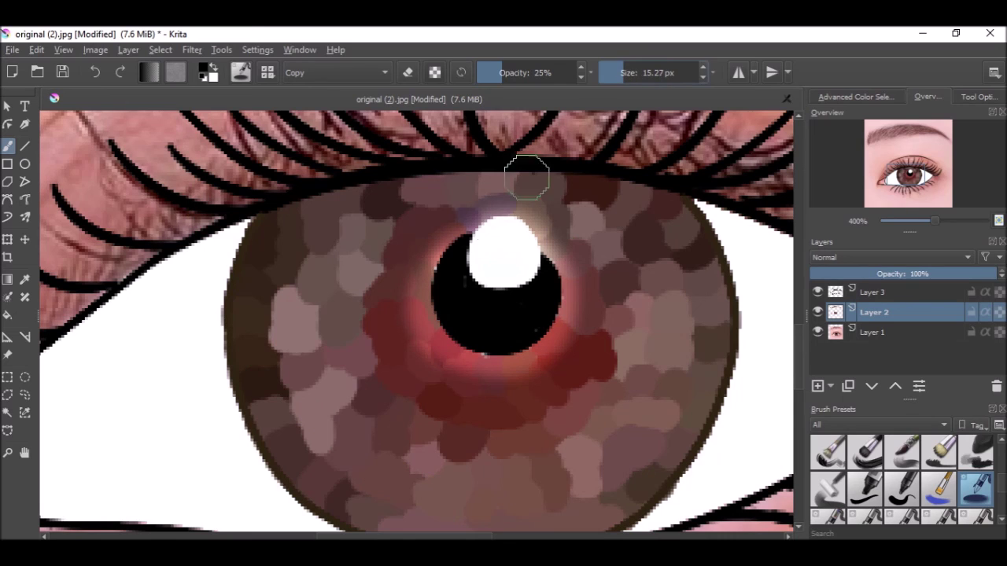
mouse_move(488, 236)
left_mouse_down()
mouse_move(523, 242)
mouse_move(499, 265)
left_mouse_up()
key("ctrl+z")
left_click_drag(472, 334, 506, 338)
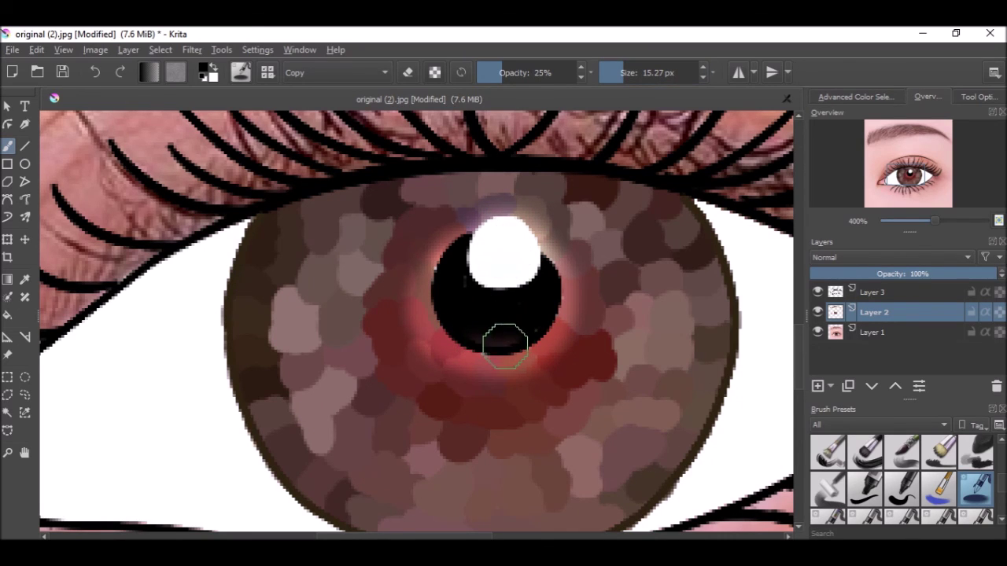
scroll(522, 253, "down", 3)
scroll(532, 243, "up", 3)
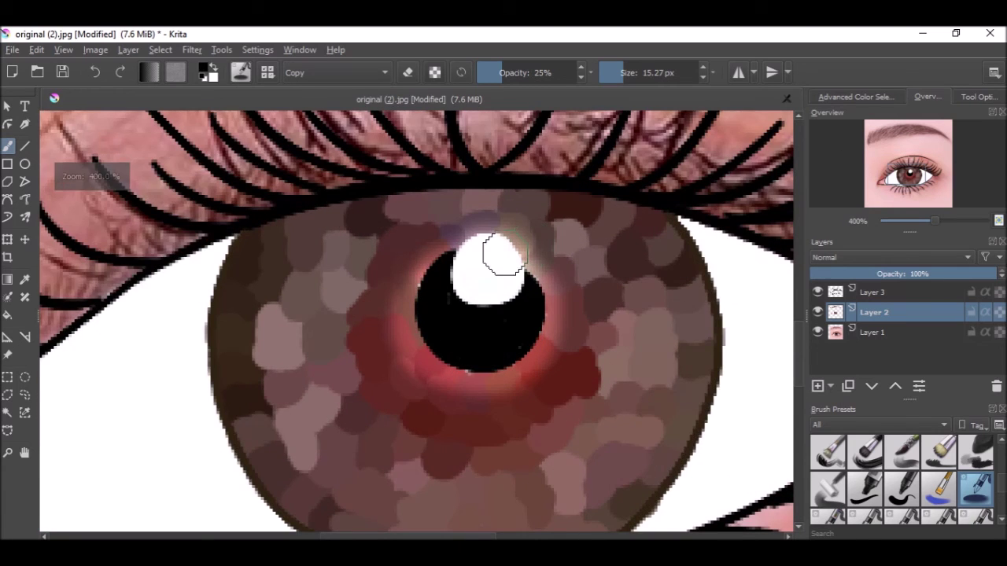
Step: Add a new paint layer directly above Layer 3
scroll(532, 243, "down", 5)
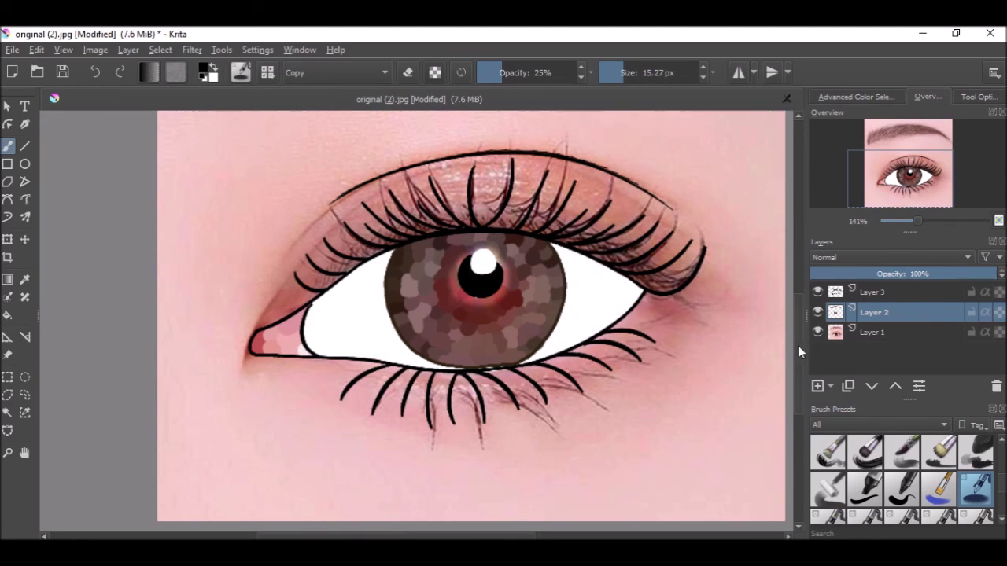
scroll(571, 335, "down", 3)
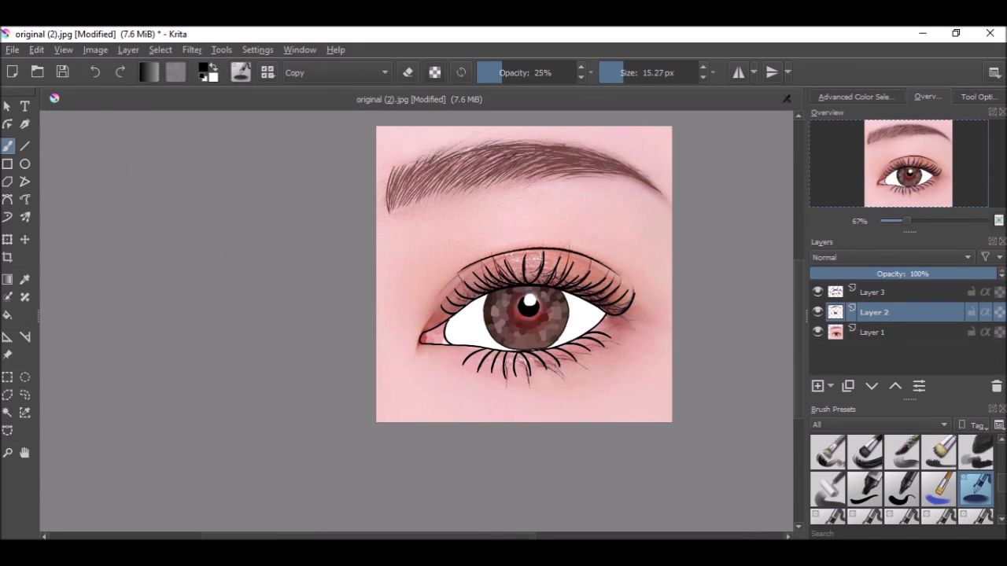
left_click(840, 296)
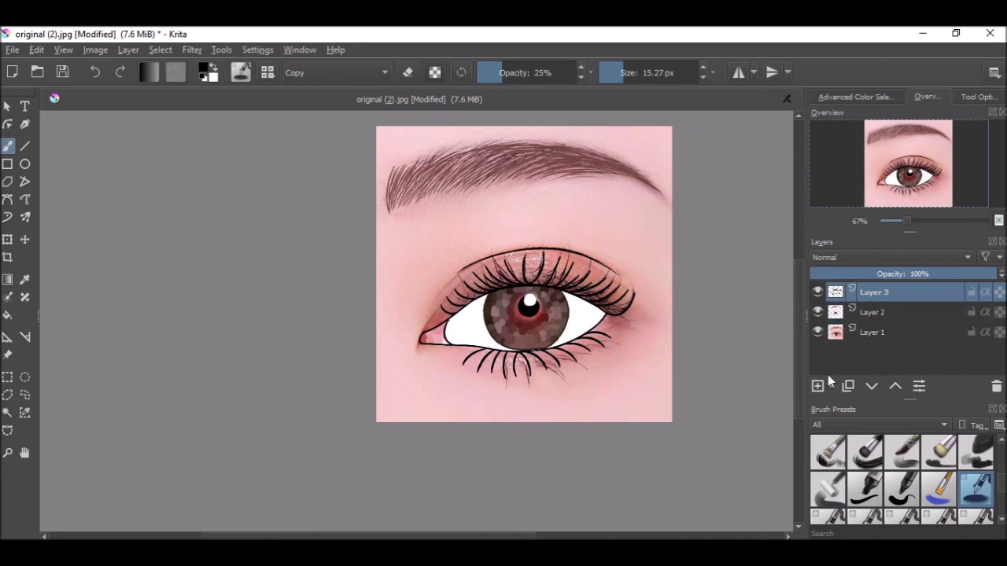
left_click(817, 386)
key("1")
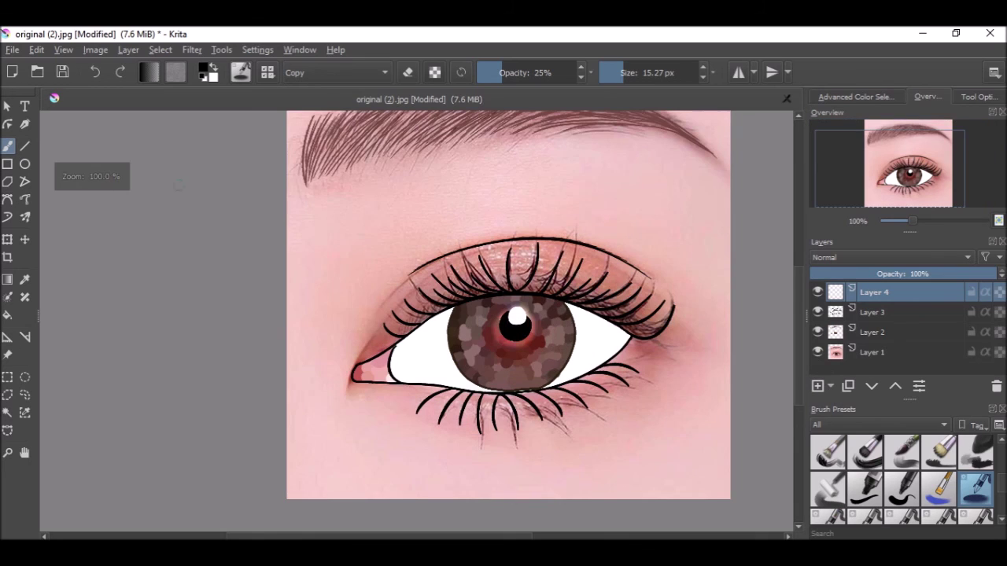
scroll(606, 241, "up", 2)
scroll(483, 268, "down", 1)
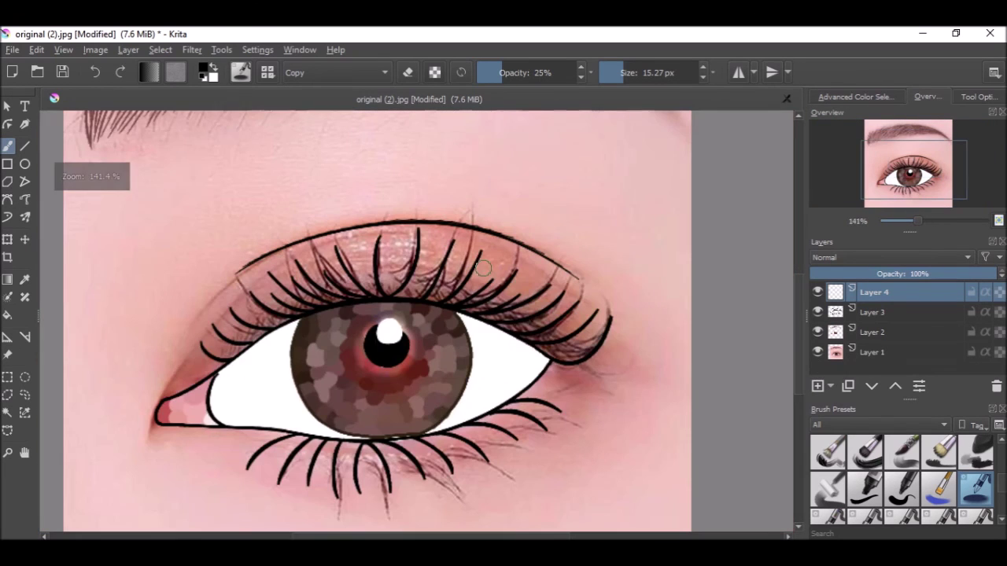
Step: Choose the soft airbrush preset from the realism brushes, sample the eyelid's pink from the photo, and set the size to 33.79 px
left_click(237, 74)
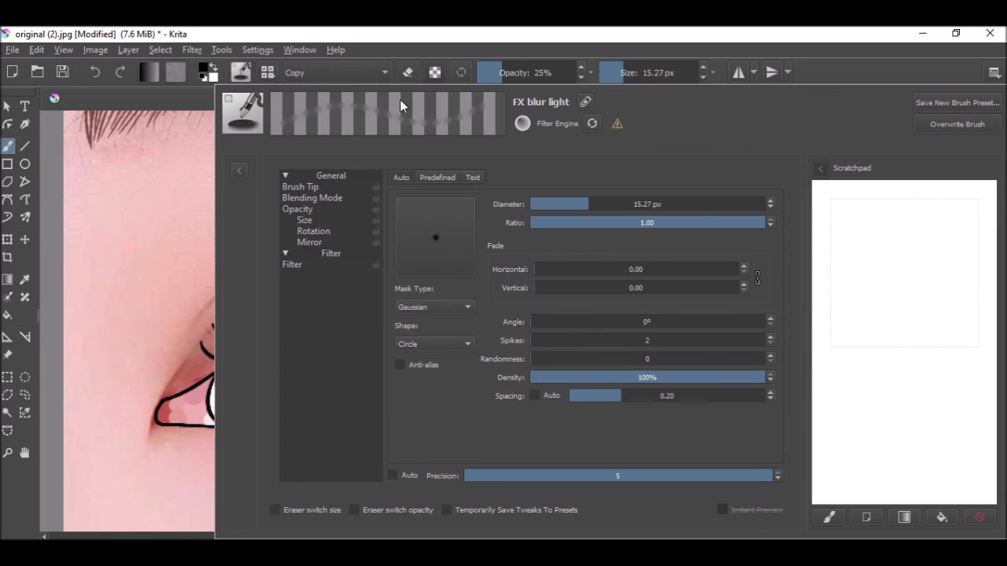
left_click(266, 73)
left_click(266, 72)
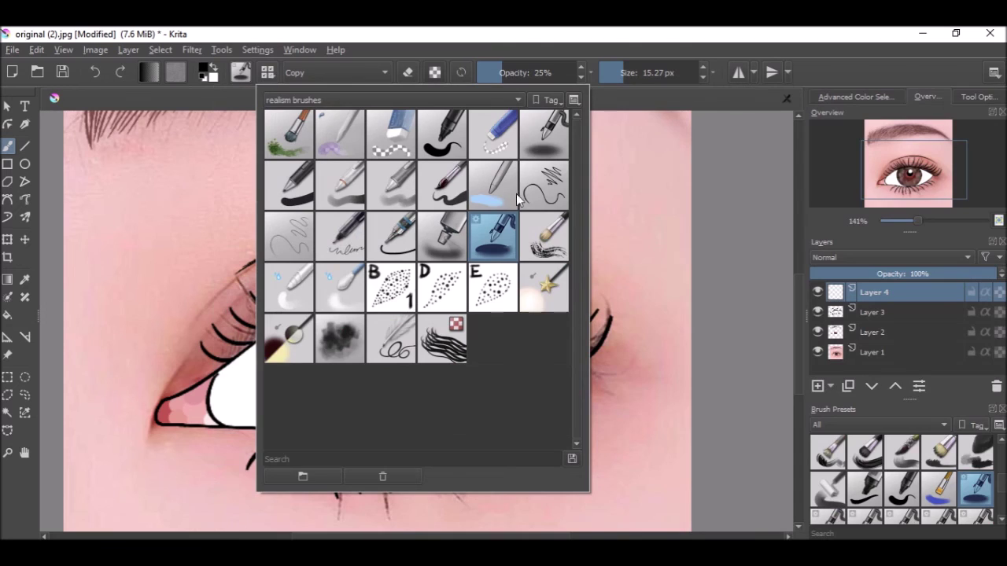
left_click(542, 145)
left_click(479, 261, "ctrl")
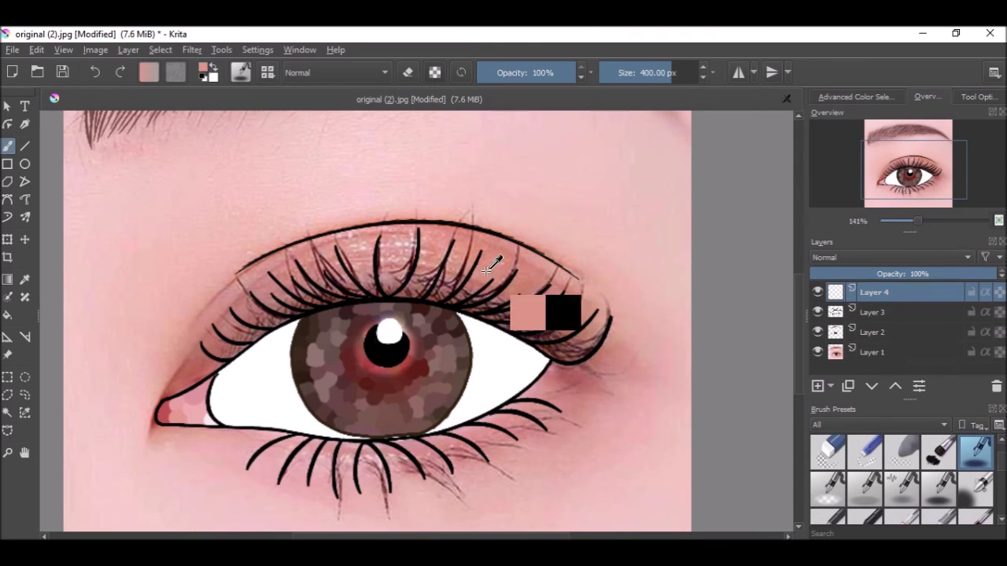
left_click_drag(624, 81, 632, 81)
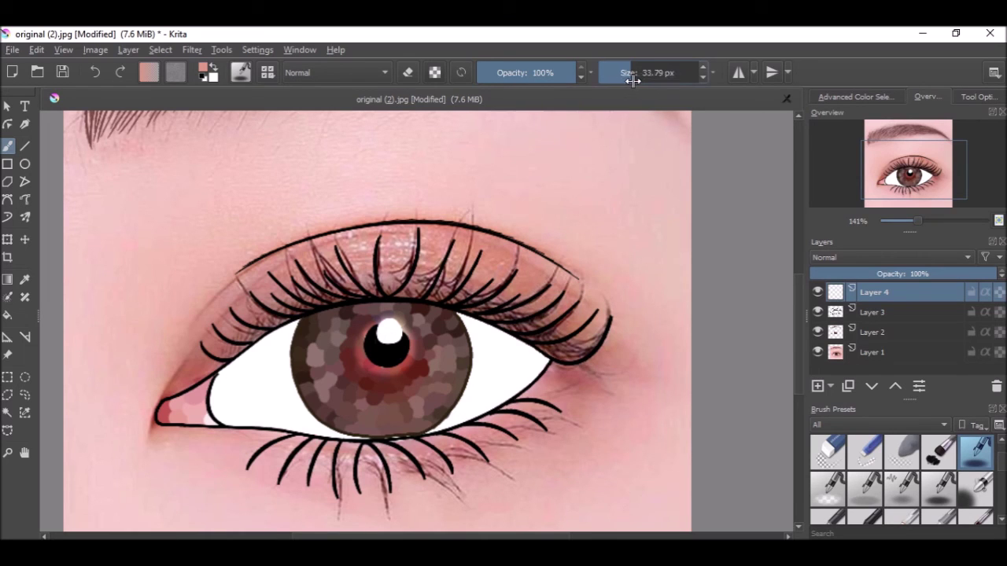
Step: Move Layer 4 below Layer 2, directly above the photo on Layer 1
mouse_move(471, 311)
left_mouse_down()
mouse_move(489, 277)
mouse_move(564, 330)
left_mouse_up()
left_click_drag(837, 293, 835, 334)
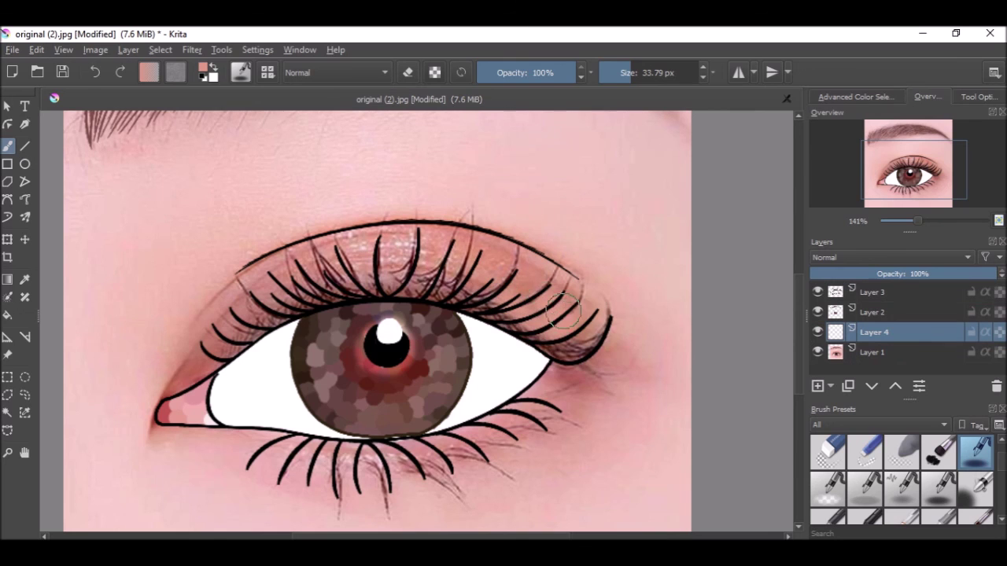
Step: Paint the outer part of the upper eyelid on Layer 4 in pinks sampled from the photo
scroll(556, 302, "up", 2)
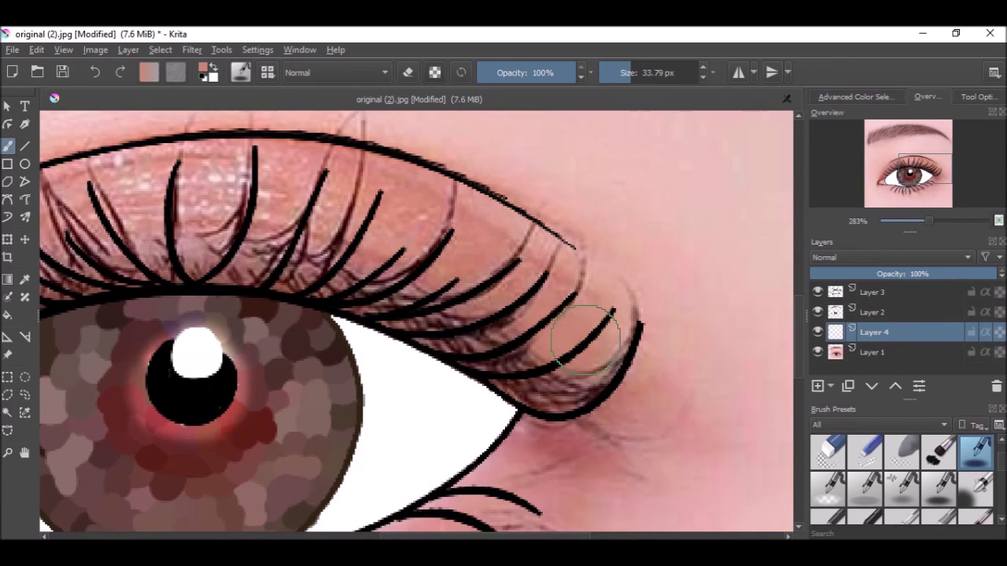
mouse_move(566, 338)
left_mouse_down()
mouse_move(522, 342)
mouse_move(547, 372)
mouse_move(488, 334)
mouse_move(509, 331)
mouse_move(474, 332)
mouse_move(439, 300)
mouse_move(461, 323)
mouse_move(437, 312)
mouse_move(467, 248)
mouse_move(451, 284)
mouse_move(400, 281)
mouse_move(486, 285)
left_mouse_up()
mouse_move(385, 204)
left_mouse_down()
mouse_move(385, 238)
mouse_move(345, 265)
mouse_move(384, 244)
mouse_move(355, 251)
mouse_move(317, 229)
mouse_move(380, 201)
mouse_move(424, 231)
mouse_move(316, 224)
mouse_move(306, 211)
mouse_move(255, 206)
mouse_move(412, 221)
mouse_move(446, 237)
mouse_move(383, 272)
mouse_move(395, 226)
mouse_move(406, 250)
mouse_move(393, 249)
mouse_move(384, 286)
left_mouse_up()
scroll(326, 229, "down", 3)
scroll(254, 208, "up", 3)
left_click(406, 212, "ctrl")
scroll(561, 240, "down", 2)
Step: Extend the eyelid colour on Layer 4 over the middle and inner lid, resampling the pink along the way
scroll(366, 229, "up", 2)
left_click(361, 265, "ctrl")
key("ctrl+z")
left_click(354, 274, "ctrl")
mouse_move(382, 250)
left_mouse_down()
mouse_move(354, 297)
mouse_move(358, 286)
mouse_move(332, 293)
mouse_move(336, 320)
mouse_move(239, 368)
mouse_move(281, 327)
mouse_move(225, 378)
mouse_move(222, 356)
mouse_move(207, 410)
mouse_move(159, 406)
mouse_move(272, 331)
left_mouse_up()
left_click(250, 364, "ctrl")
mouse_move(456, 271)
left_mouse_down()
mouse_move(496, 318)
mouse_move(515, 315)
mouse_move(461, 236)
mouse_move(501, 279)
mouse_move(586, 314)
mouse_move(460, 251)
mouse_move(535, 256)
mouse_move(525, 230)
left_mouse_up()
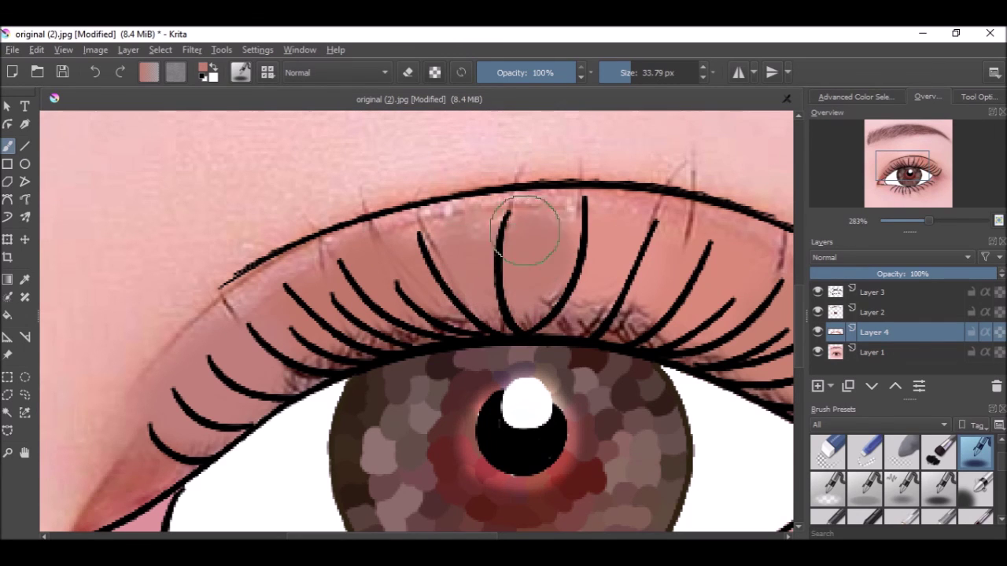
Step: Hide the photo on Layer 1 to check the eyelid colour, and undo all the eyelid strokes on Layer 4
scroll(526, 230, "down", 4)
left_click(818, 353)
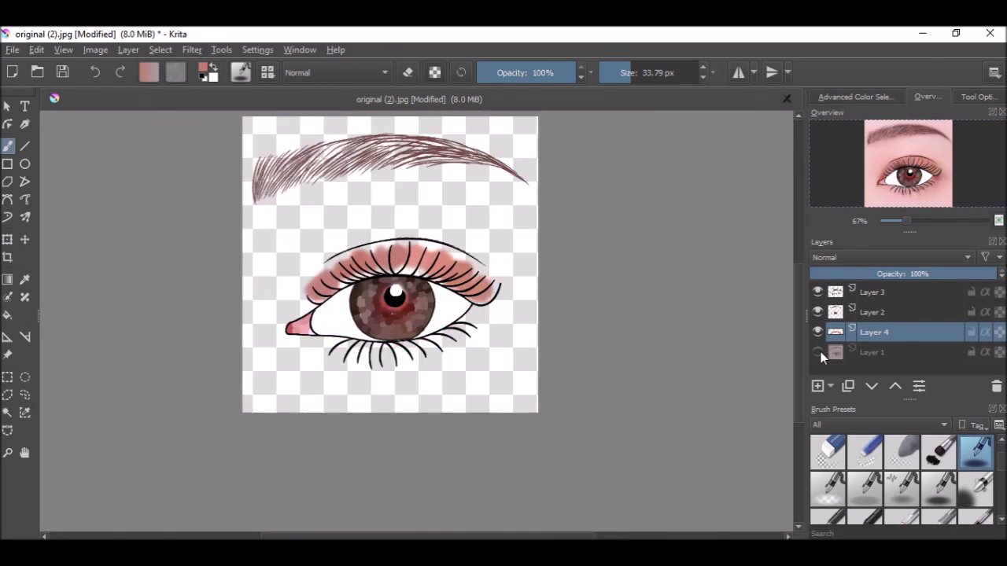
scroll(522, 270, "up", 2)
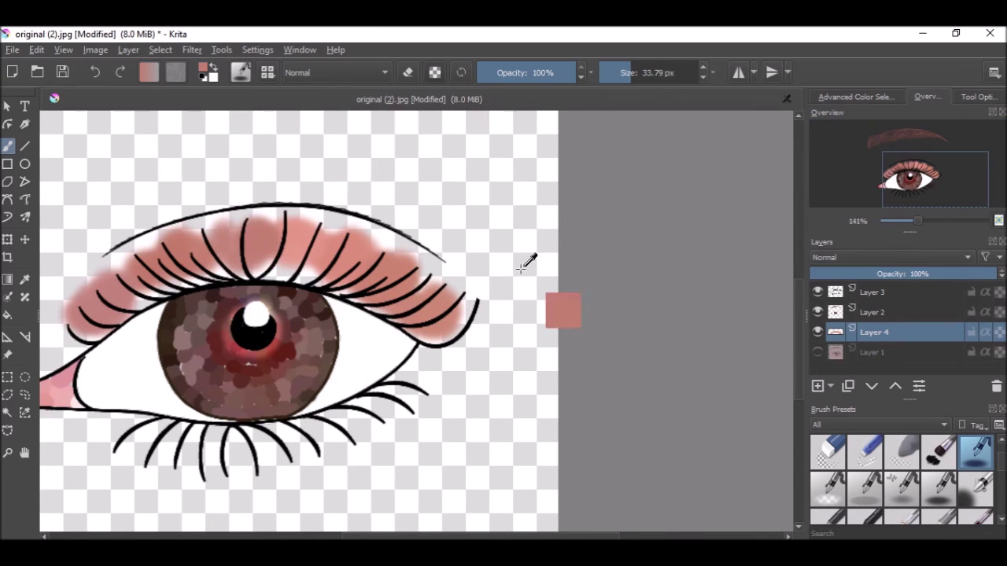
key("ctrl+z")
key("ctrl+z")
key("ctrl+z")
key("ctrl+z")
key("ctrl+z")
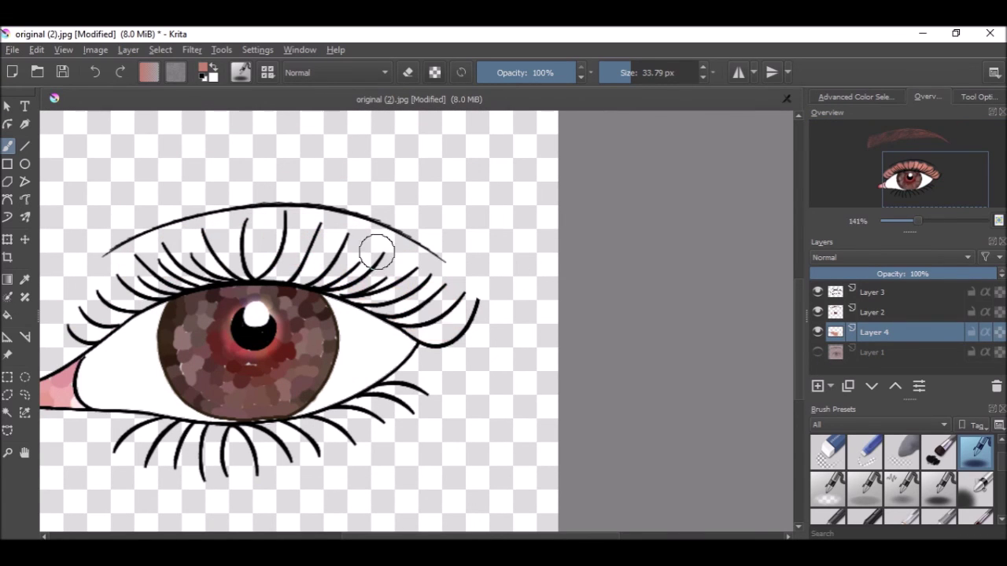
Step: Compare the drawing with the photo on Layer 1 shown, and hide the photo again
left_click(818, 352)
scroll(592, 314, "down", 3)
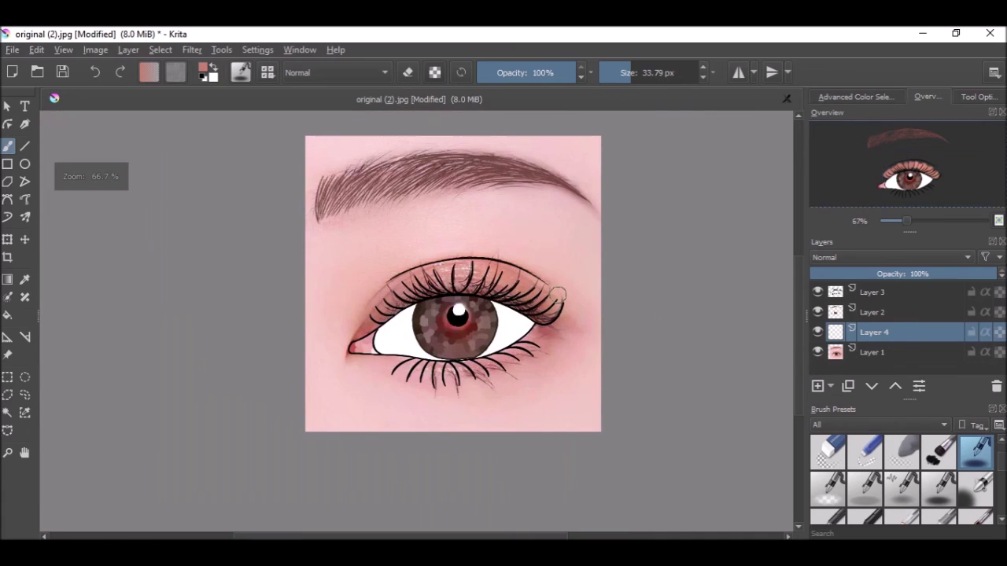
scroll(402, 322, "up", 4)
scroll(359, 333, "down", 5)
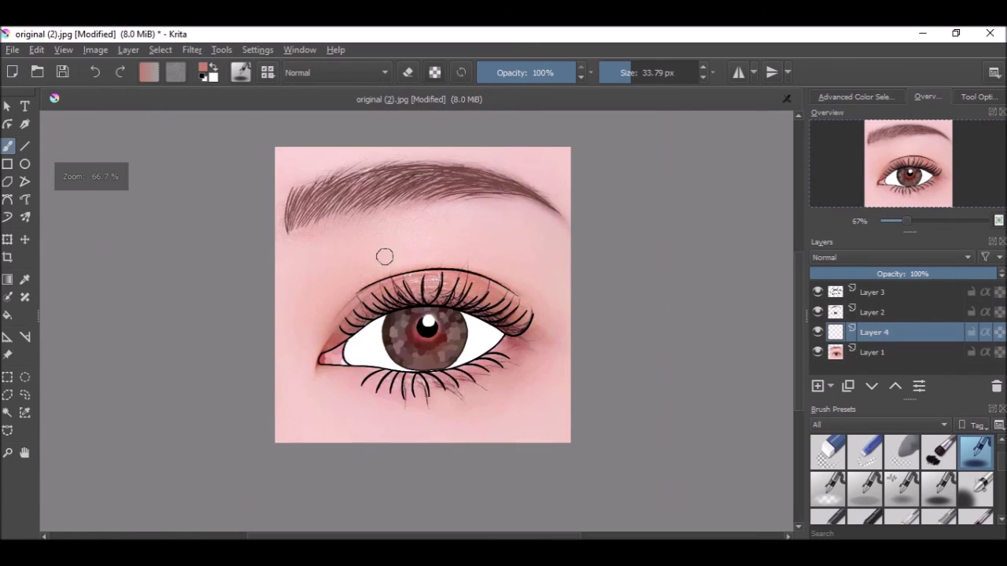
scroll(647, 372, "up", 2)
scroll(643, 369, "down", 1)
left_click(818, 352)
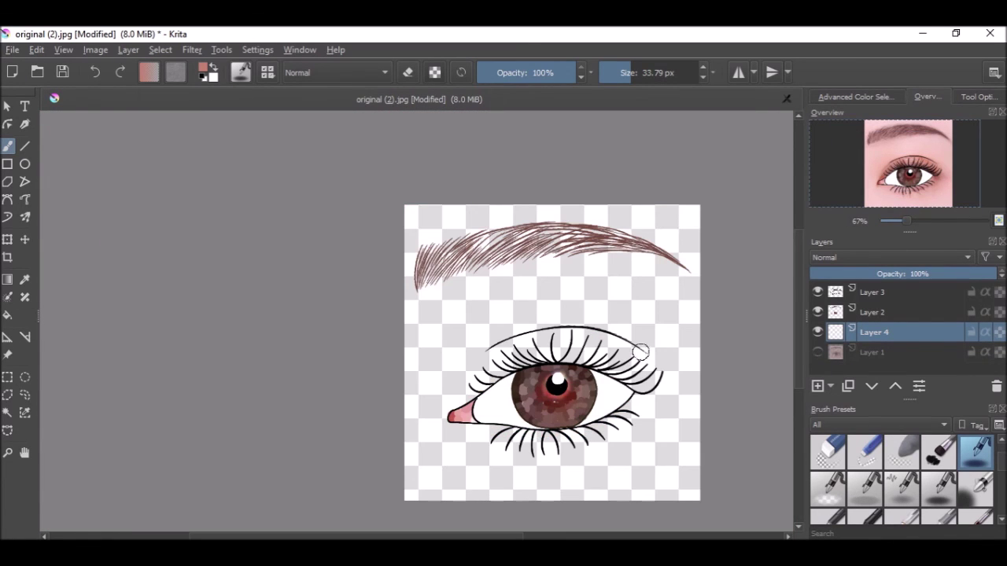